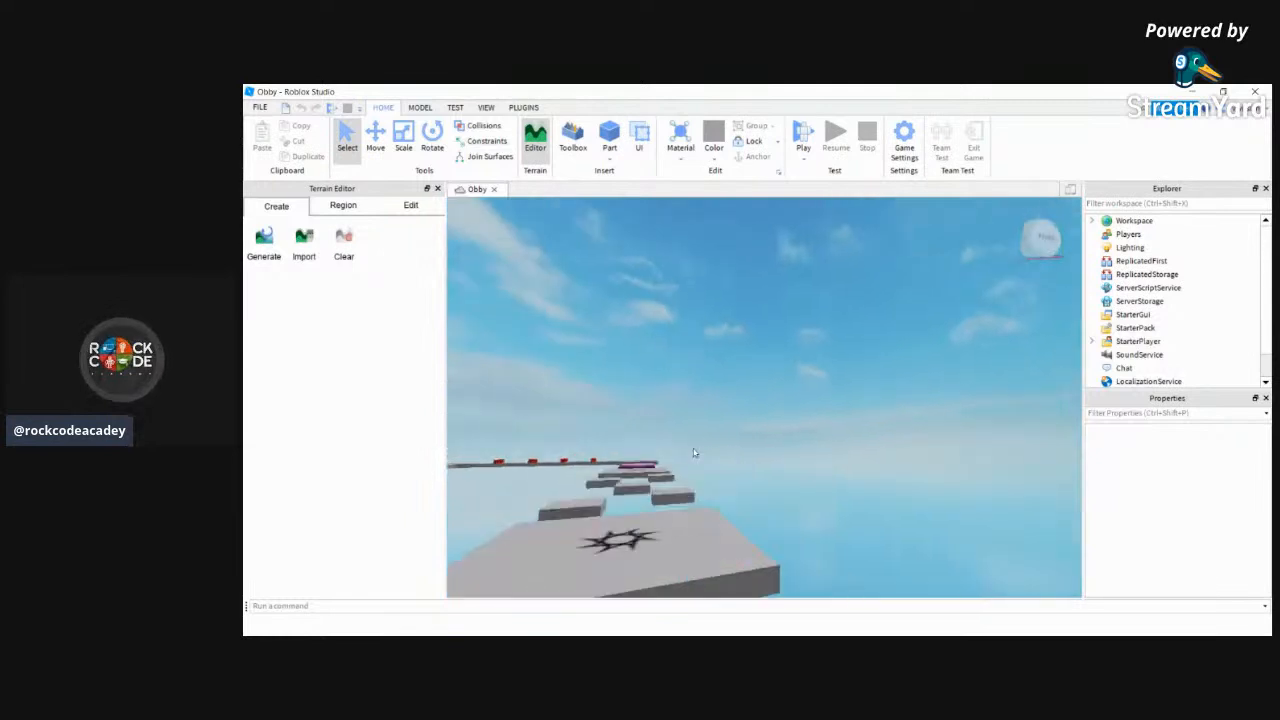
Fly along the obby course to examine its platforms, conveyors, red kill bricks, checkpoints and START area
{"action": "key", "text": "w"}
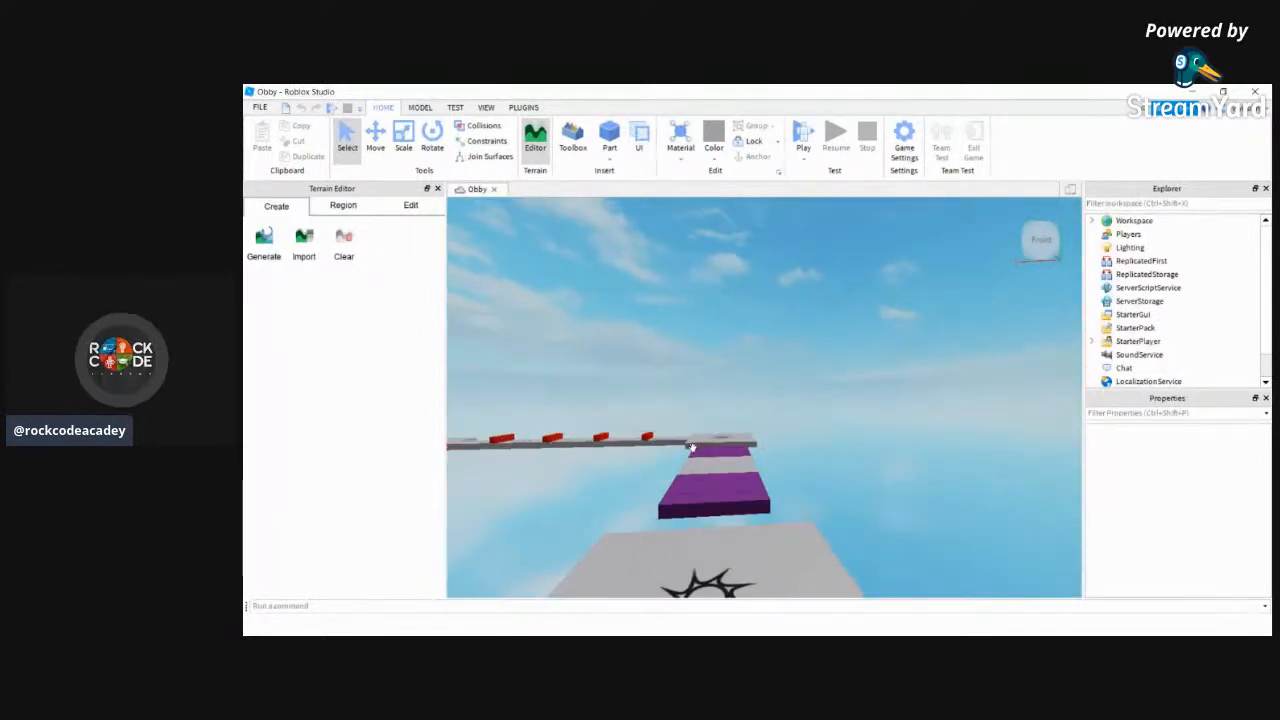
{"action": "key", "text": "w"}
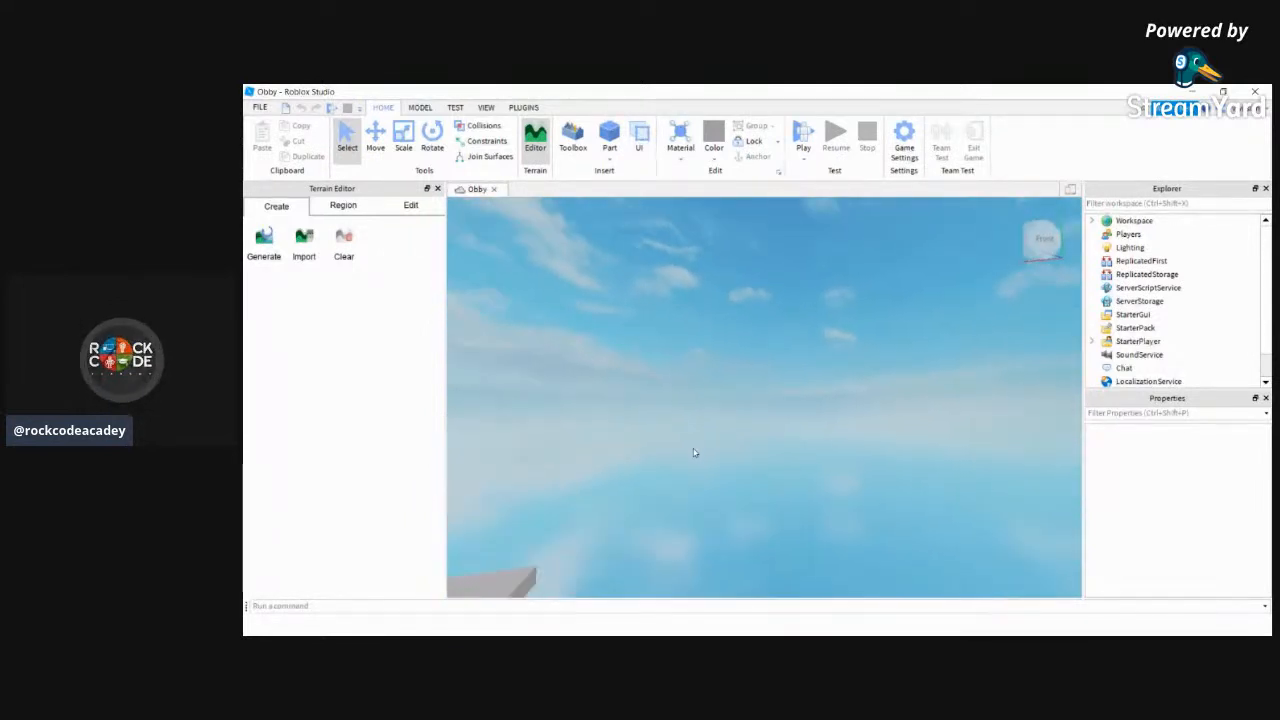
{"action": "key", "text": "s"}
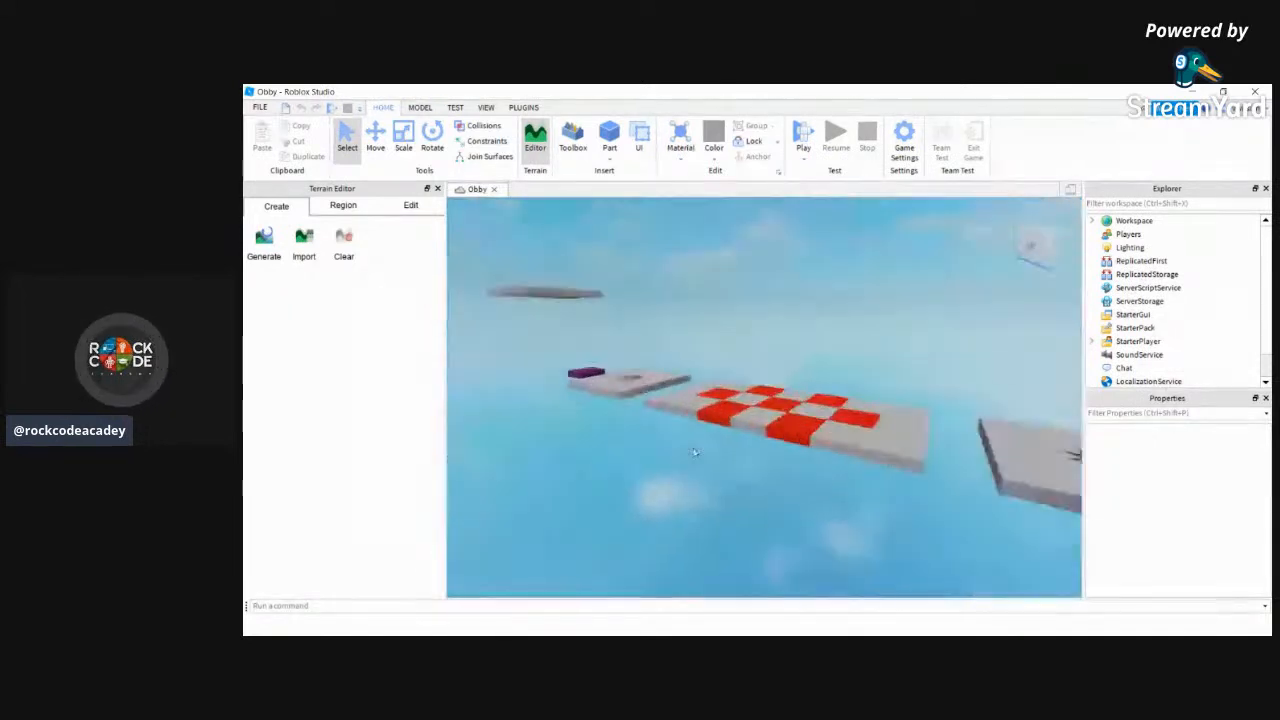
{"action": "right_click_drag", "start_coordinate": [693, 452], "coordinate": [691, 447]}
{"action": "key", "text": "w"}
{"action": "key", "text": "w"}
{"action": "key", "text": "w"}
{"action": "key", "text": "w"}
{"action": "key", "text": "w"}
{"action": "key", "text": "w"}
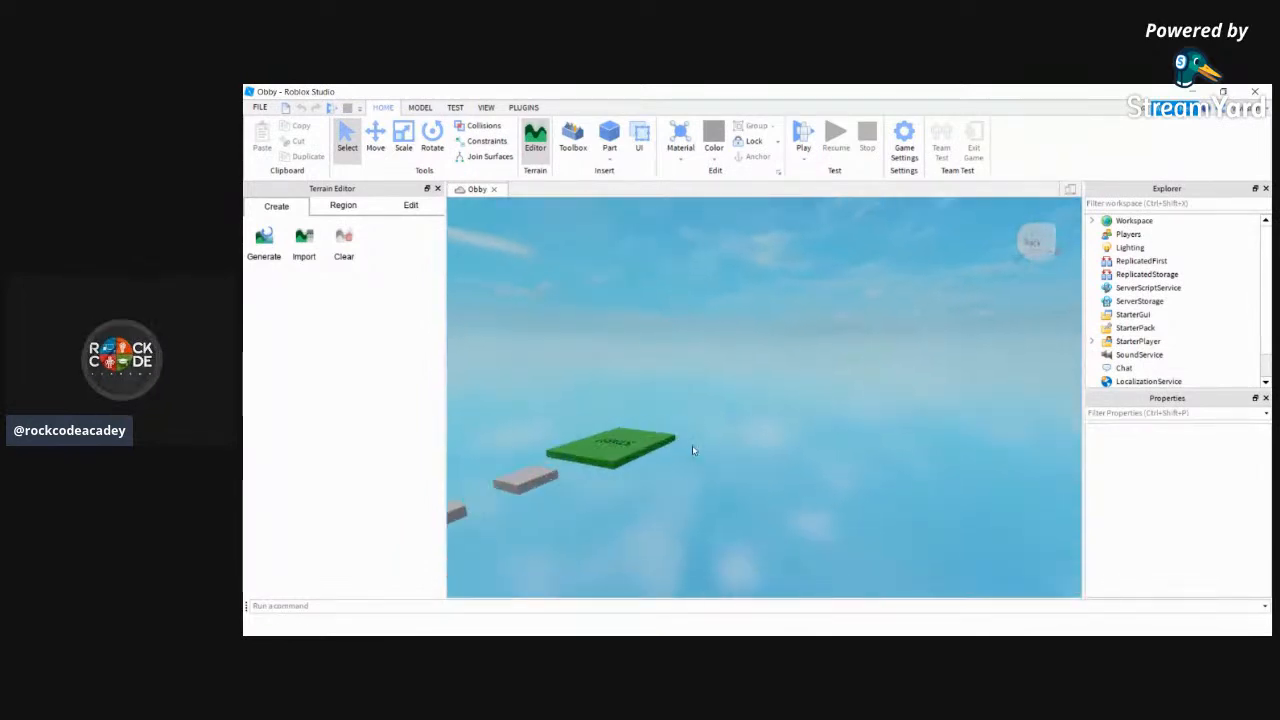
{"action": "right_click_drag", "start_coordinate": [694, 453], "coordinate": [614, 452]}
{"action": "key", "text": "w"}
{"action": "key", "text": "w"}
{"action": "key", "text": "s"}
{"action": "key", "text": "w"}
{"action": "key", "text": "w"}
{"action": "key", "text": "w"}
{"action": "key", "text": "w"}
{"action": "key", "text": "w"}
{"action": "key", "text": "w"}
{"action": "mouse_move", "coordinate": [693, 452]}
{"action": "right_mouse_down"}
{"action": "mouse_move", "coordinate": [672, 423]}
{"action": "mouse_move", "coordinate": [691, 449]}
{"action": "right_mouse_up"}
{"action": "key", "text": "w"}
{"action": "key", "text": "s"}
{"action": "key", "text": "w"}
{"action": "key", "text": "w"}
{"action": "key", "text": "w"}
{"action": "key", "text": "s"}
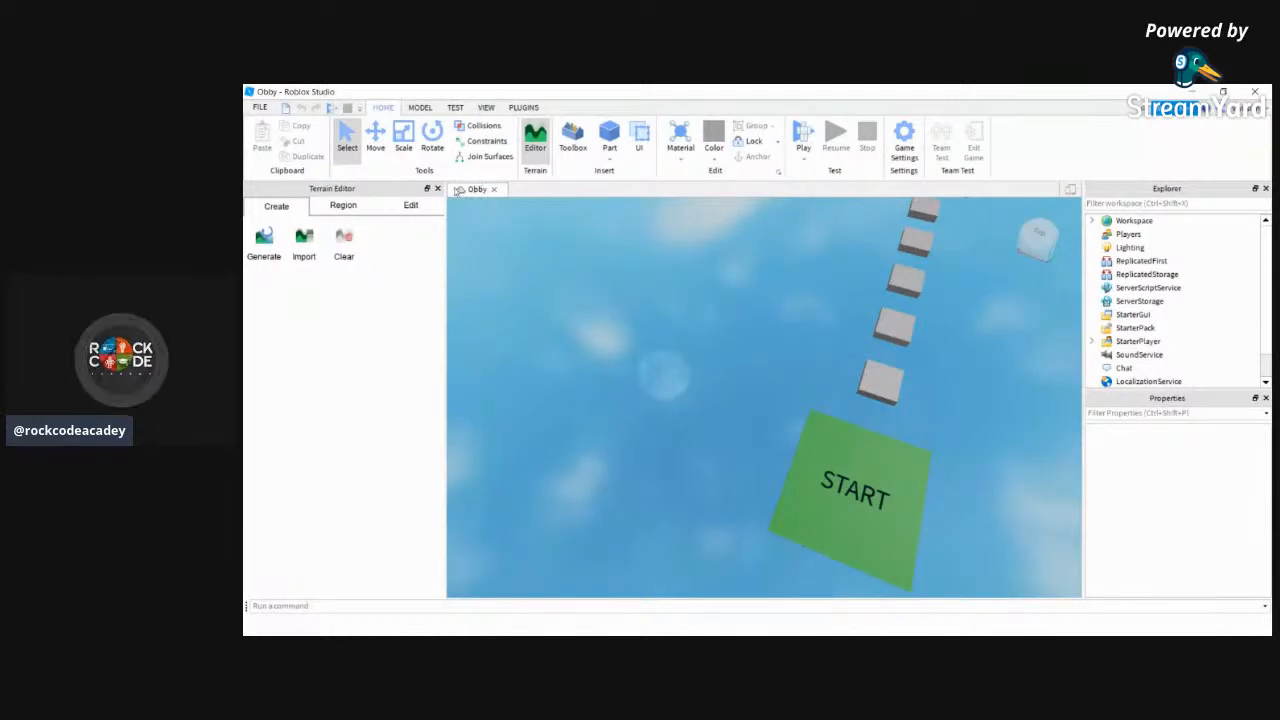
Examine the START platform and the row of grey stepping platforms after it from several angles and distances
{"action": "right_click_drag", "start_coordinate": [643, 381], "coordinate": [640, 337]}
{"action": "right_click_drag", "start_coordinate": [802, 496], "coordinate": [820, 523]}
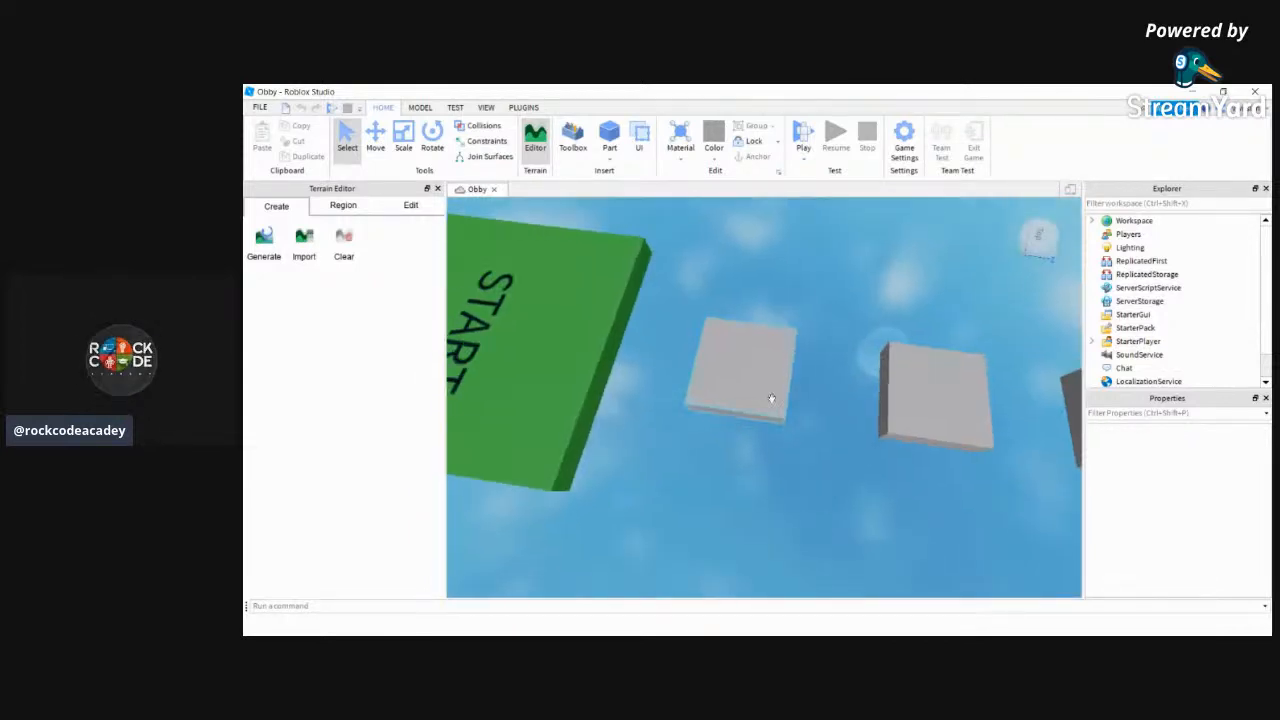
{"action": "right_click_drag", "start_coordinate": [777, 277], "coordinate": [773, 279]}
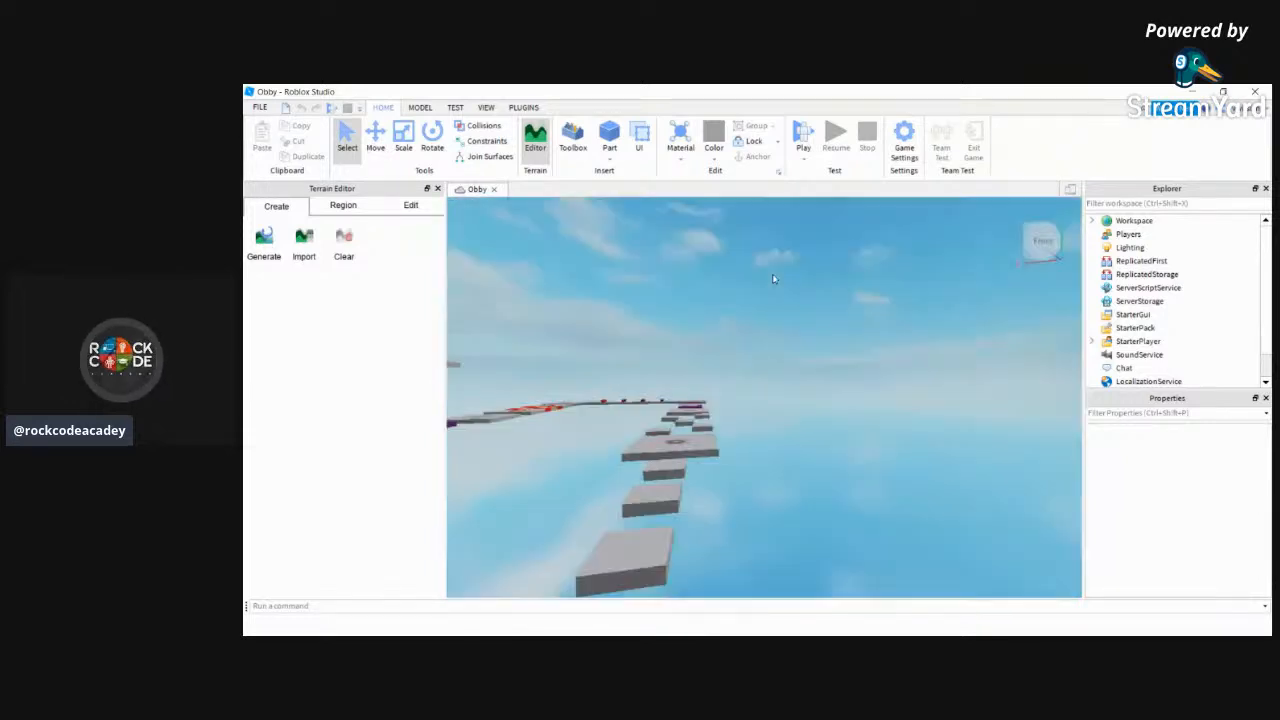
{"action": "right_click_drag", "start_coordinate": [801, 375], "coordinate": [800, 370]}
{"action": "scroll", "coordinate": [800, 374], "scroll_direction": "up", "scroll_amount": 10}
{"action": "scroll", "coordinate": [800, 370], "scroll_direction": "down", "scroll_amount": 8}
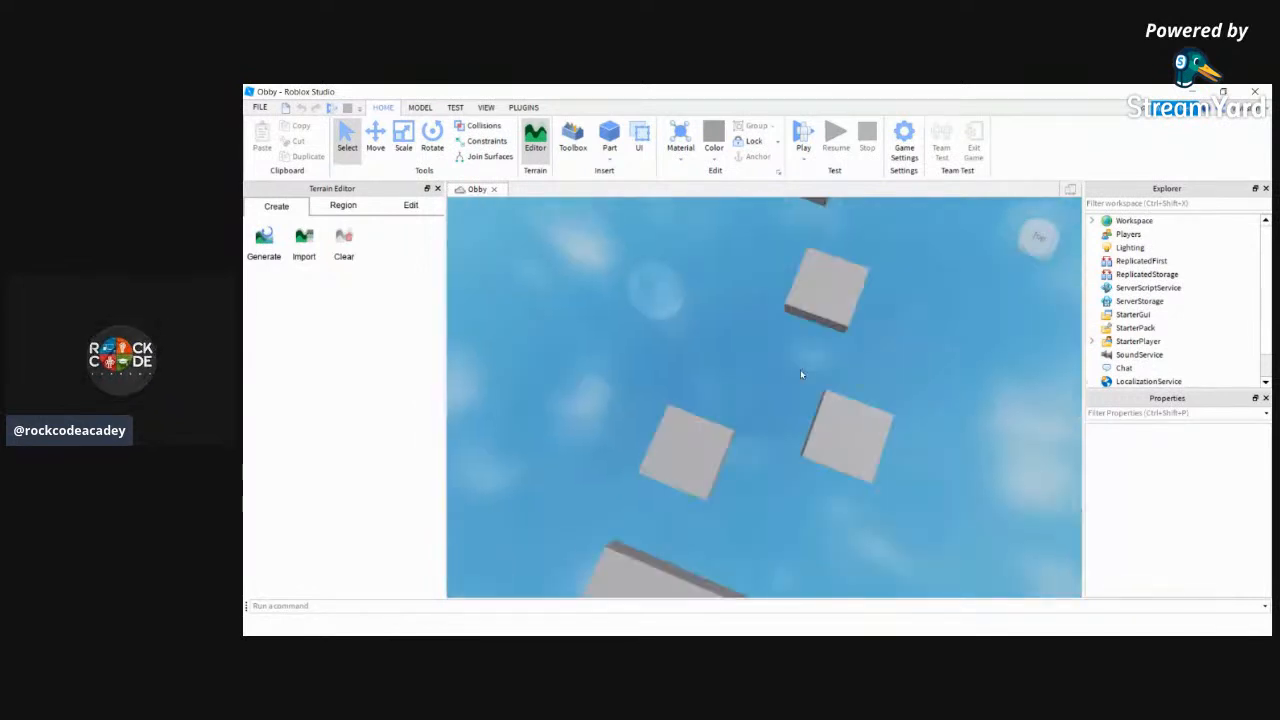
{"action": "scroll", "coordinate": [800, 370], "scroll_direction": "down", "scroll_amount": 4}
{"action": "left_click_drag", "start_coordinate": [800, 370], "coordinate": [715, 375]}
{"action": "right_click_drag", "start_coordinate": [705, 377], "coordinate": [707, 378]}
{"action": "key", "text": "a"}
{"action": "key", "text": "w"}
{"action": "key", "text": "d"}
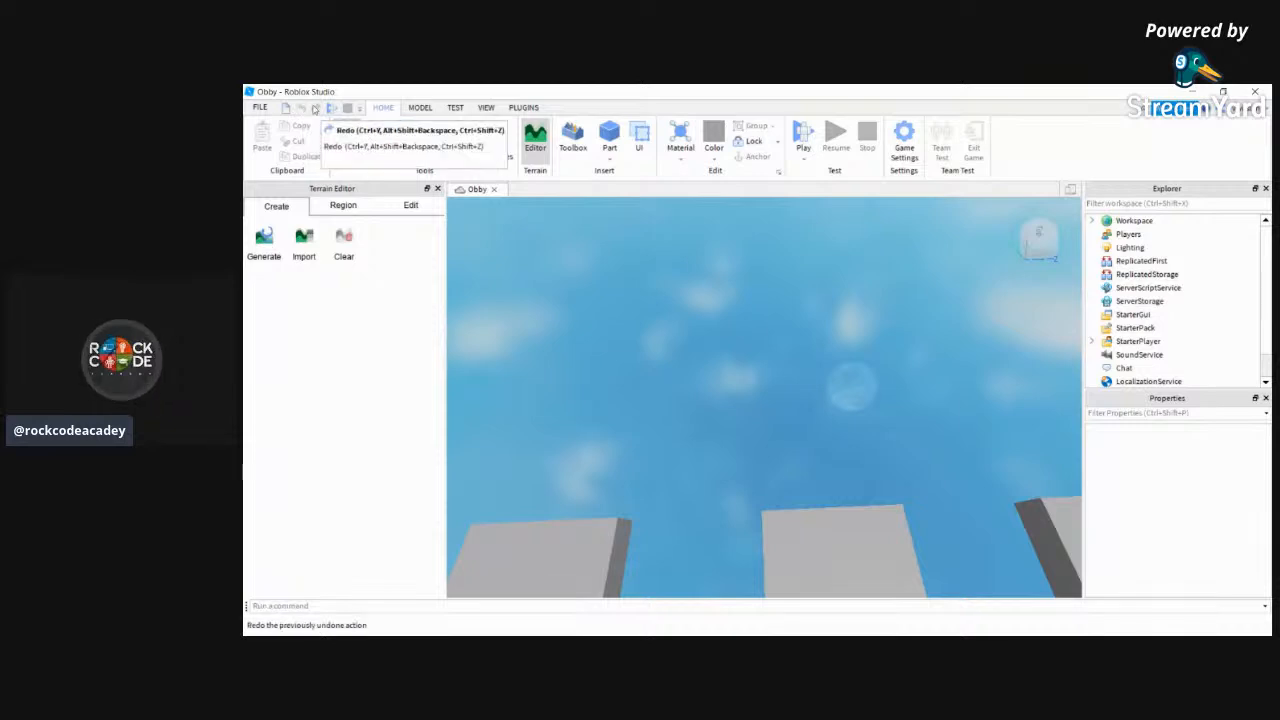
{"action": "scroll", "coordinate": [483, 240], "scroll_direction": "down", "scroll_amount": 5}
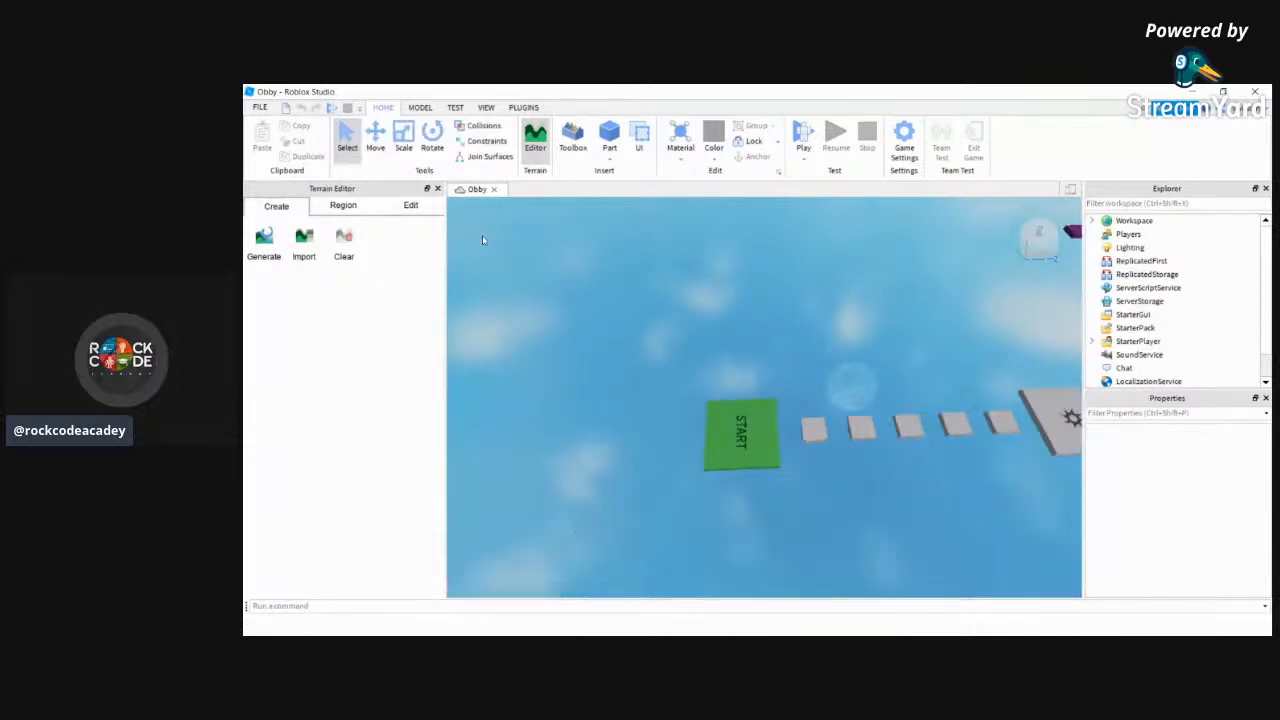
{"action": "scroll", "coordinate": [482, 240], "scroll_direction": "up", "scroll_amount": 5}
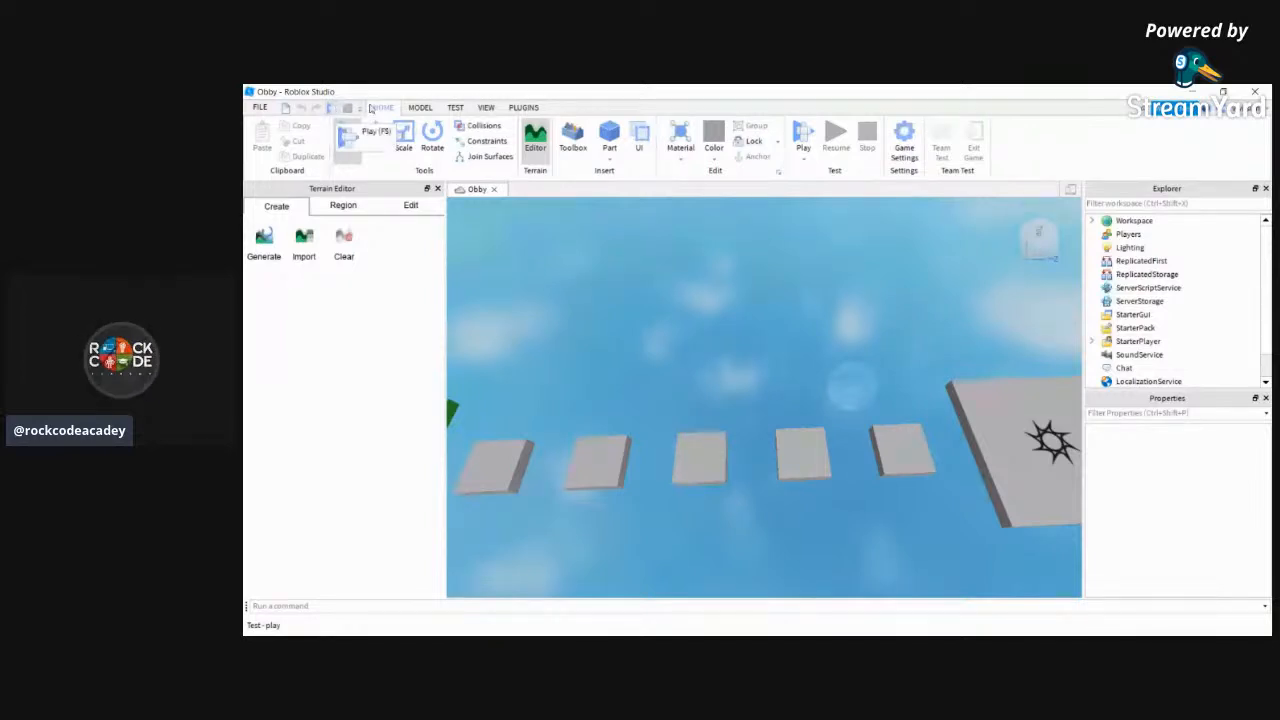
{"action": "scroll", "coordinate": [572, 204], "scroll_direction": "down", "scroll_amount": 2}
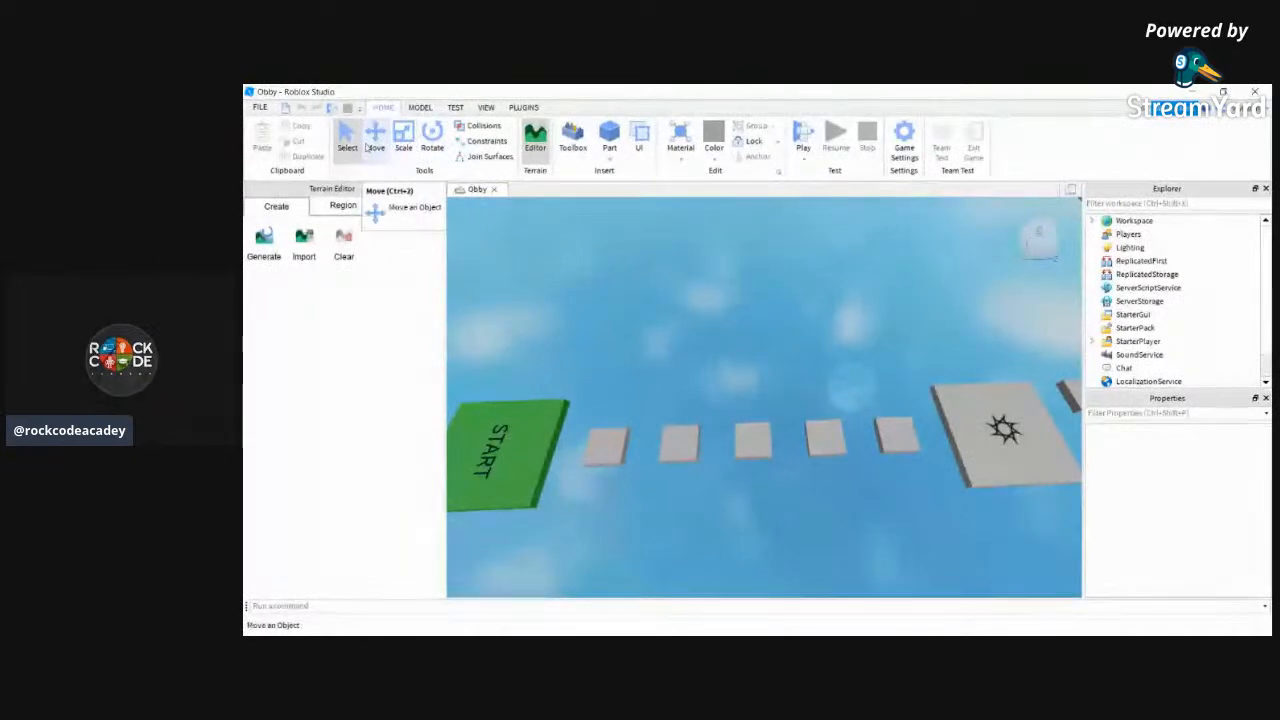
{"action": "right_click_drag", "start_coordinate": [631, 279], "coordinate": [630, 275]}
{"action": "scroll", "coordinate": [632, 281], "scroll_direction": "up", "scroll_amount": 5}
{"action": "scroll", "coordinate": [630, 275], "scroll_direction": "down", "scroll_amount": 10}
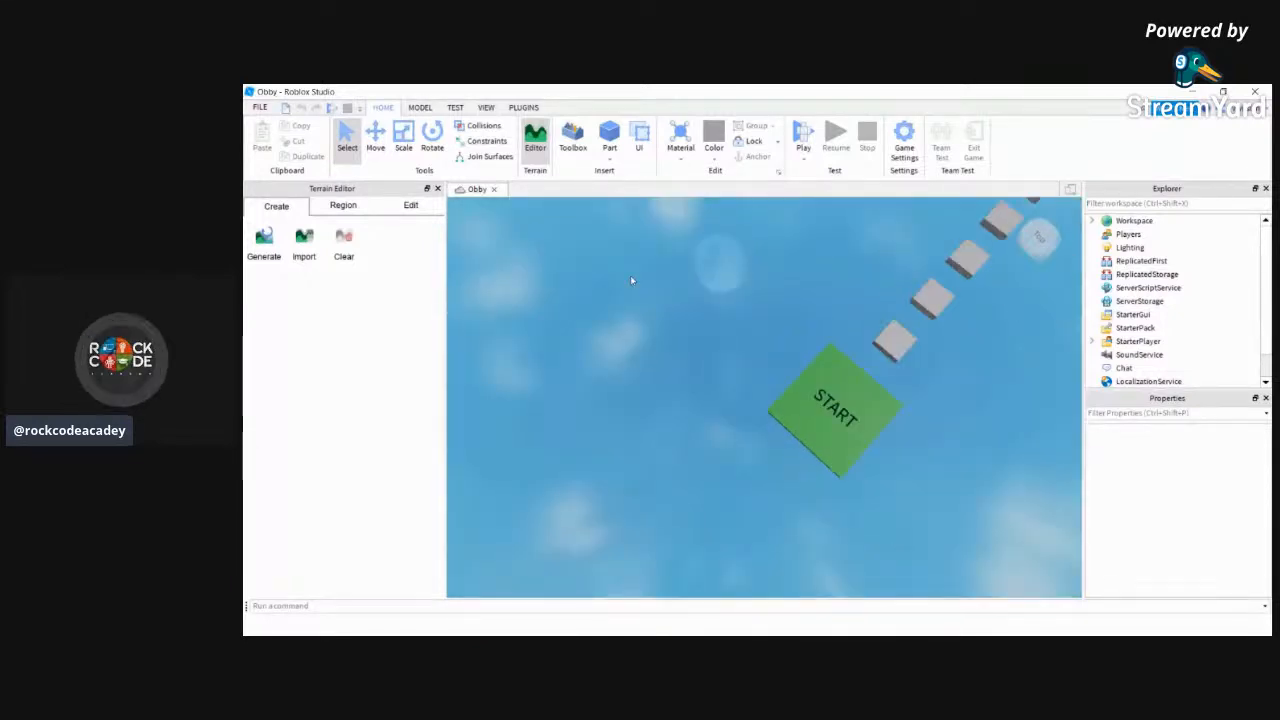
{"action": "right_click_drag", "start_coordinate": [631, 280], "coordinate": [631, 280]}
{"action": "scroll", "coordinate": [631, 280], "scroll_direction": "up", "scroll_amount": 5}
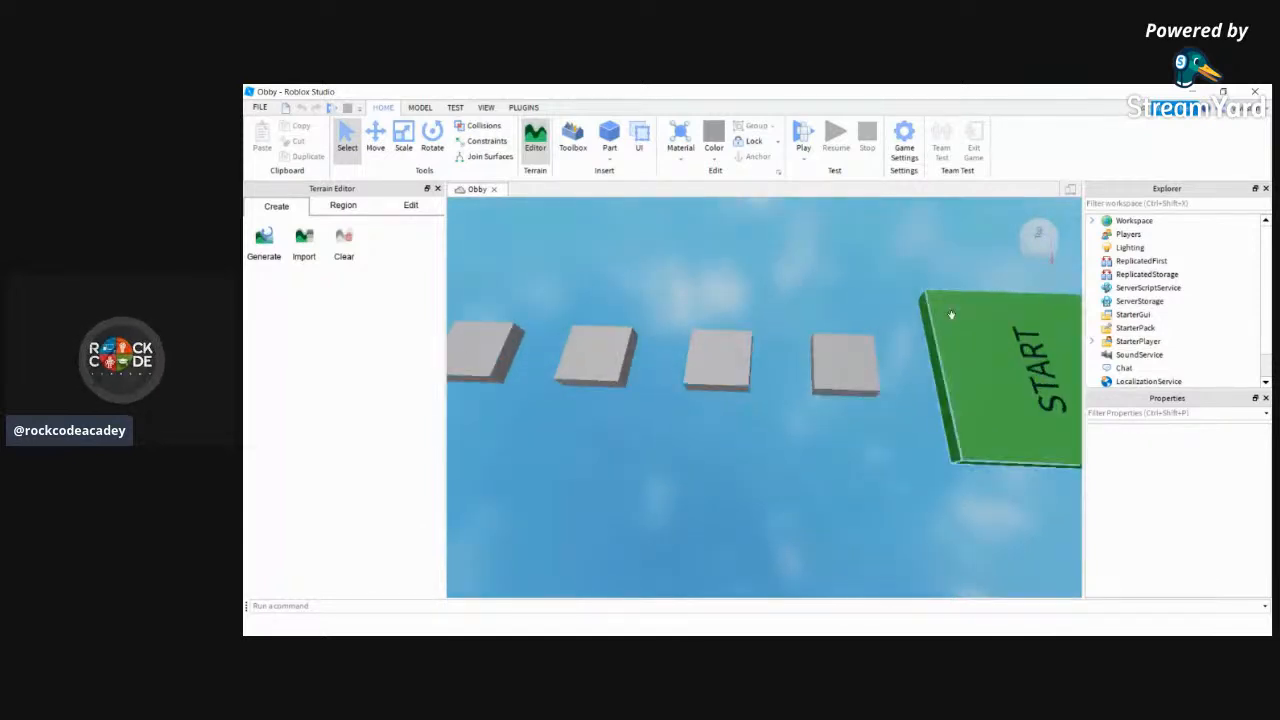
Delete the first grey platform next to START and undo the deletion
{"action": "left_click", "coordinate": [856, 366]}
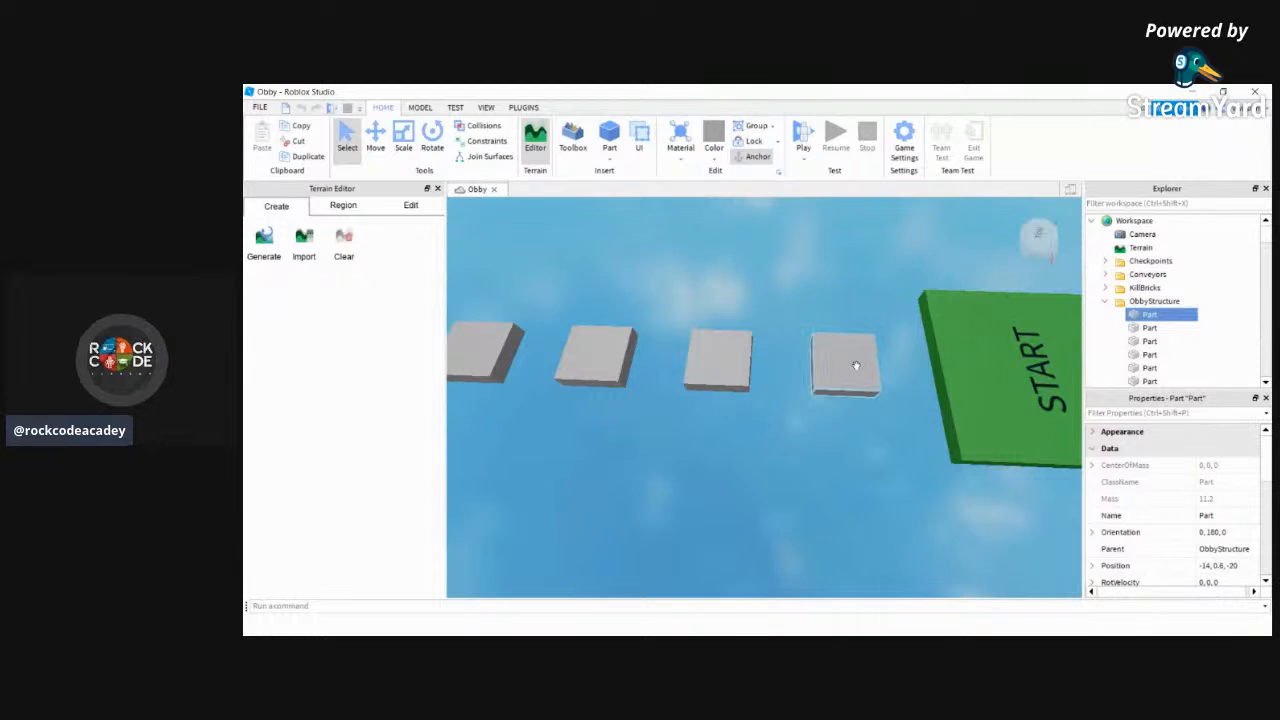
{"action": "key", "text": "Delete"}
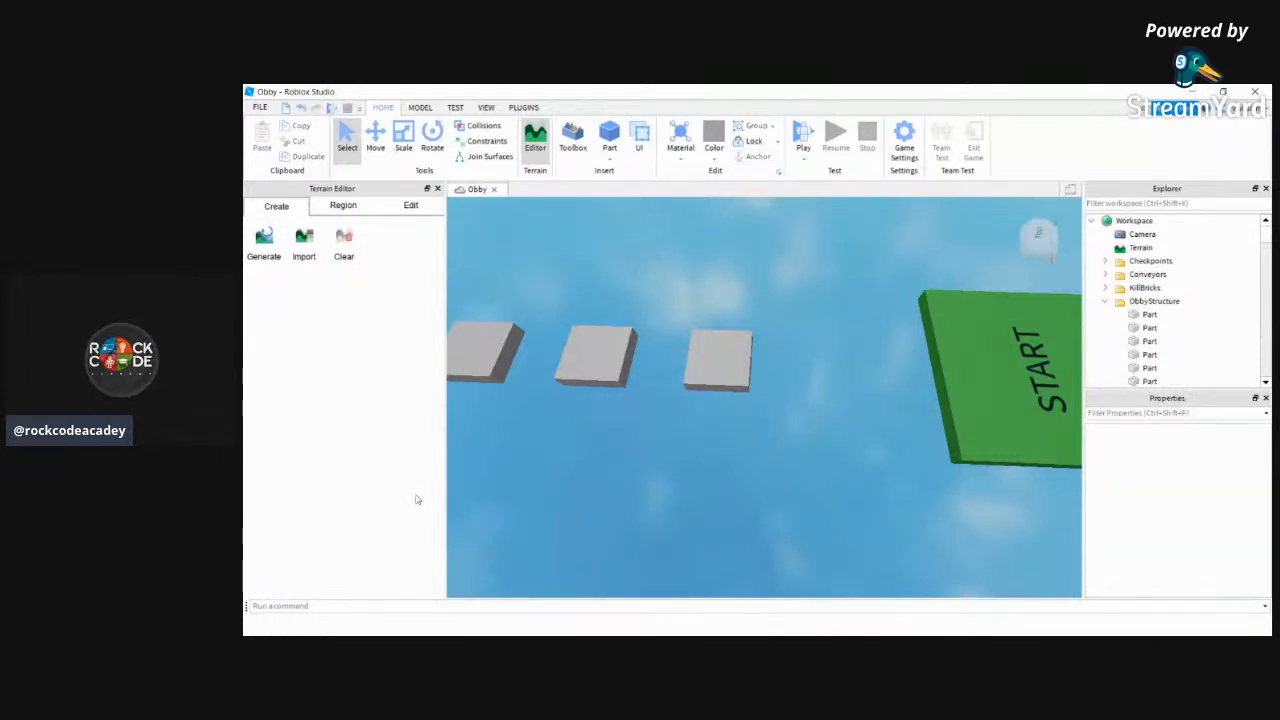
{"action": "key", "text": "ctrl+z"}
Select the green START platform in the scene and look over the platforms beside it
{"action": "right_click_drag", "start_coordinate": [675, 465], "coordinate": [708, 488]}
{"action": "key", "text": "w"}
{"action": "key", "text": "w"}
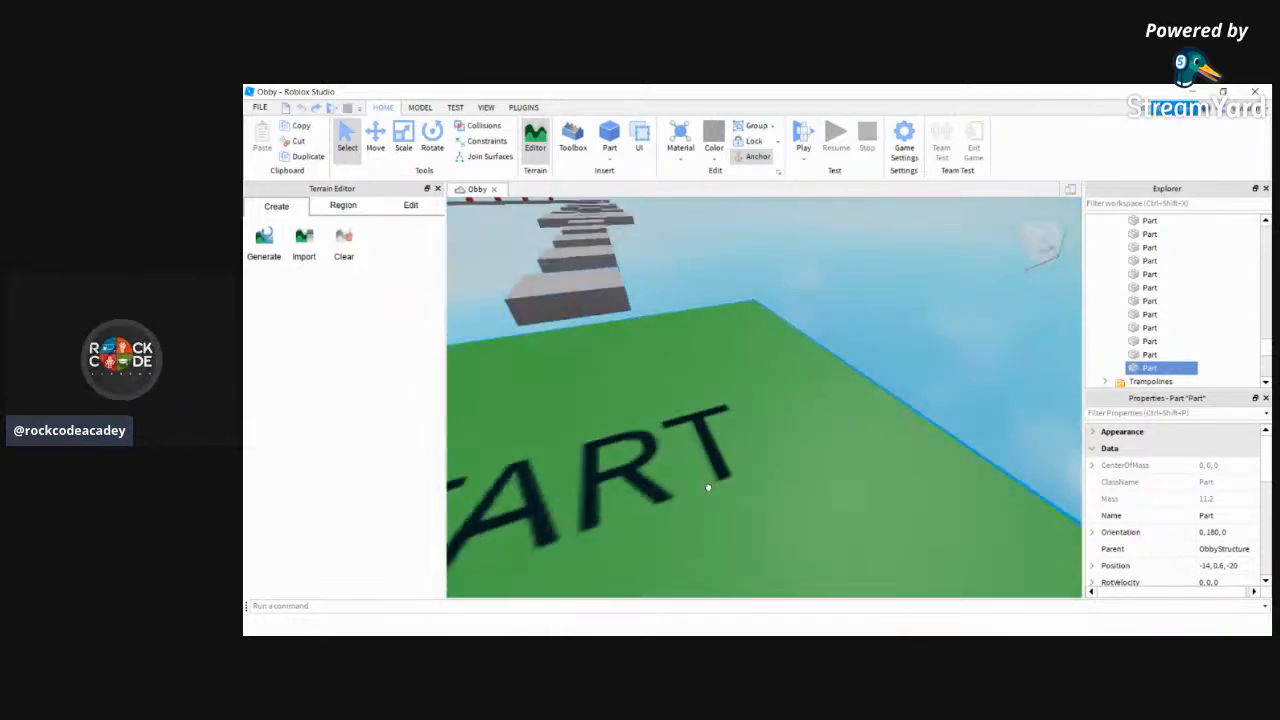
{"action": "left_click", "coordinate": [708, 487]}
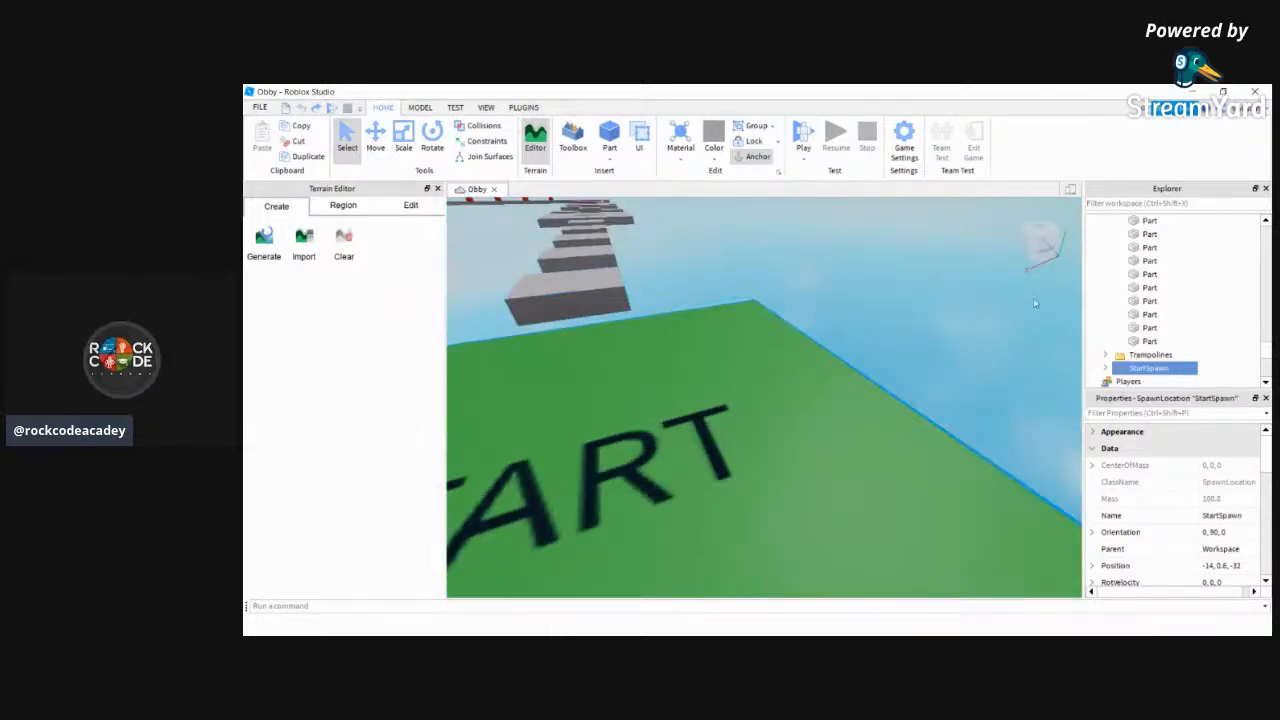
{"action": "right_click_drag", "start_coordinate": [906, 329], "coordinate": [906, 329]}
{"action": "right_click_drag", "start_coordinate": [795, 361], "coordinate": [852, 336]}
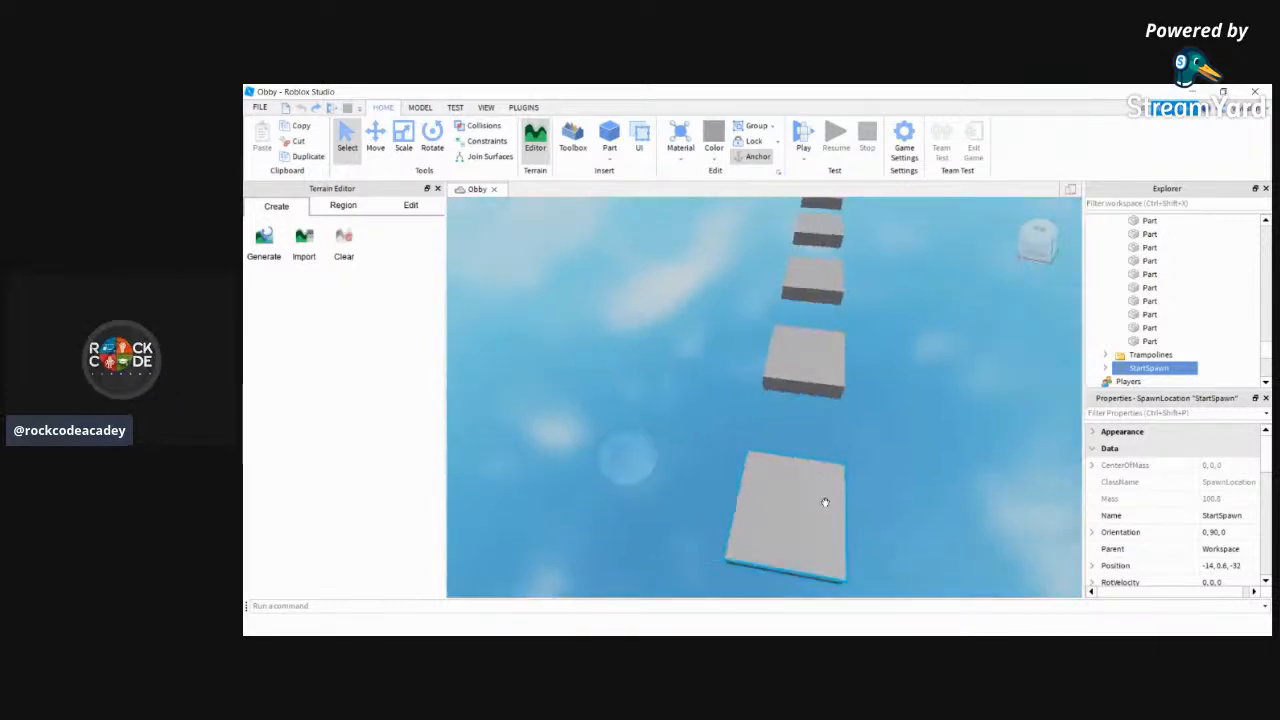
Select the first grey platform next to START and view it up close
{"action": "left_click", "coordinate": [822, 503]}
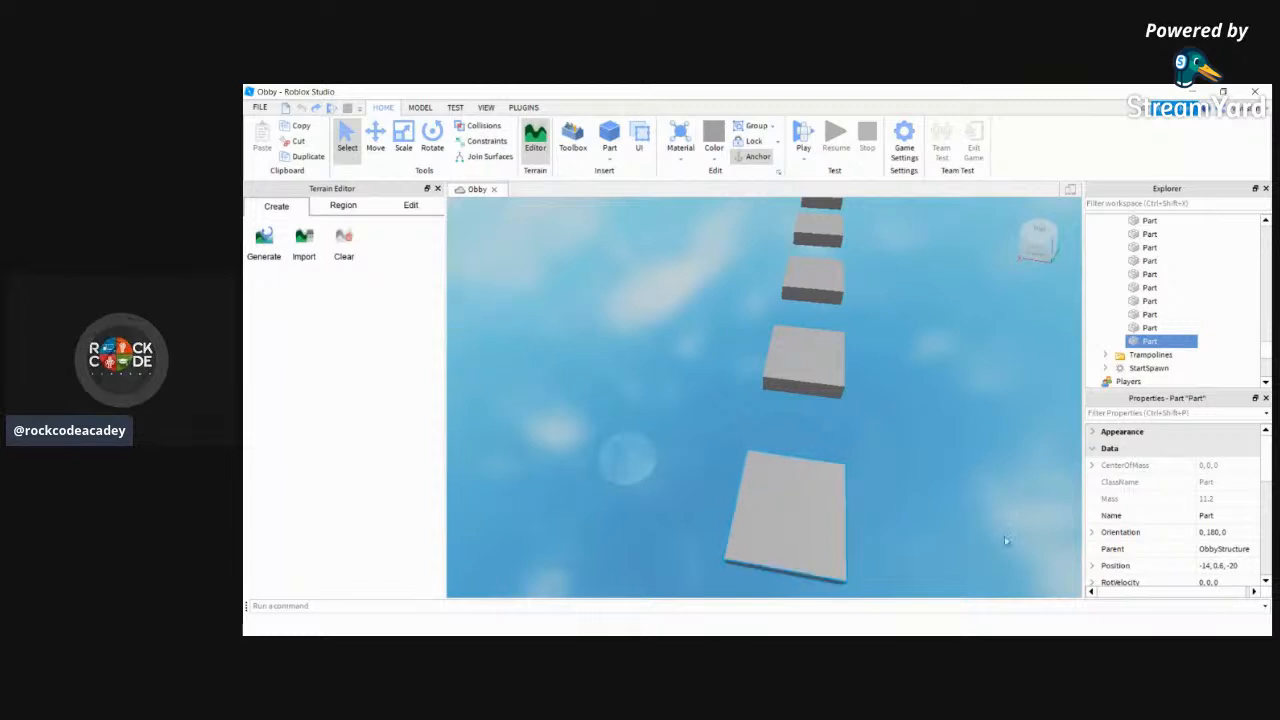
{"action": "key", "text": "q"}
{"action": "key", "text": "q"}
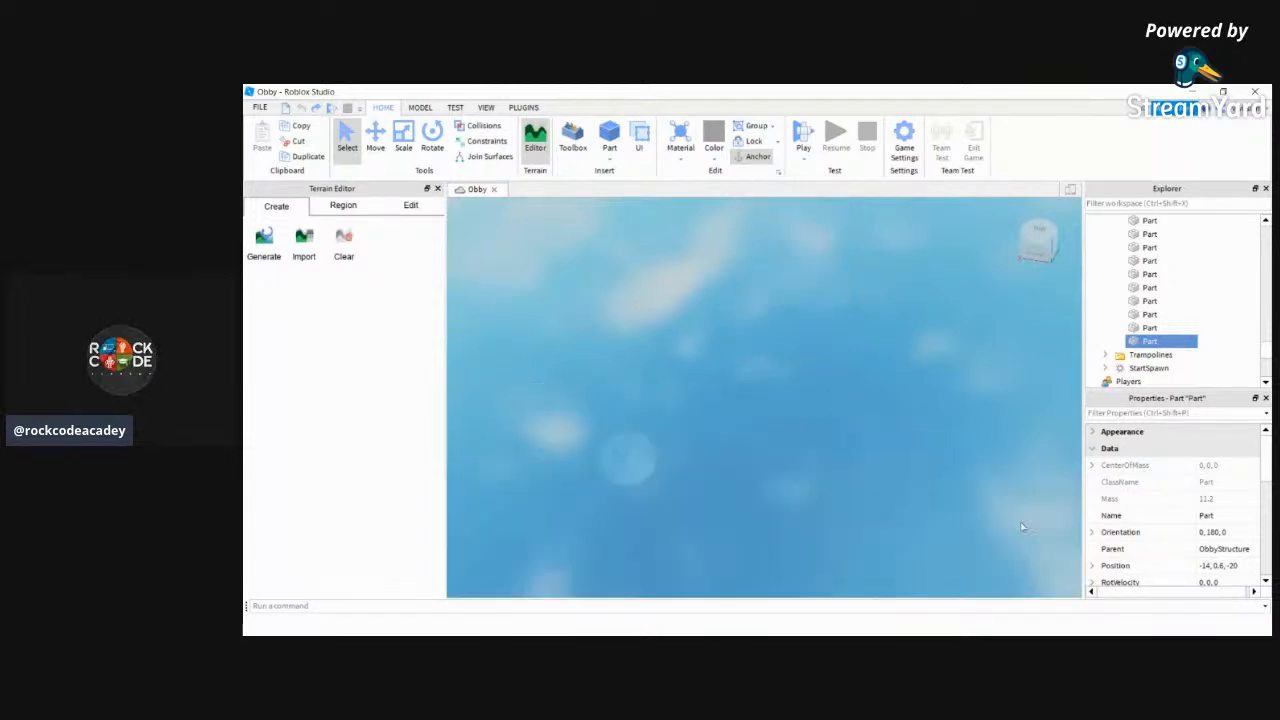
{"action": "scroll", "coordinate": [1022, 527], "scroll_direction": "down", "scroll_amount": 3}
{"action": "scroll", "coordinate": [1022, 527], "scroll_direction": "up", "scroll_amount": 2}
{"action": "right_click_drag", "start_coordinate": [1008, 400], "coordinate": [1008, 399]}
{"action": "scroll", "coordinate": [1007, 401], "scroll_direction": "down", "scroll_amount": 3}
{"action": "scroll", "coordinate": [1008, 399], "scroll_direction": "up", "scroll_amount": 3}
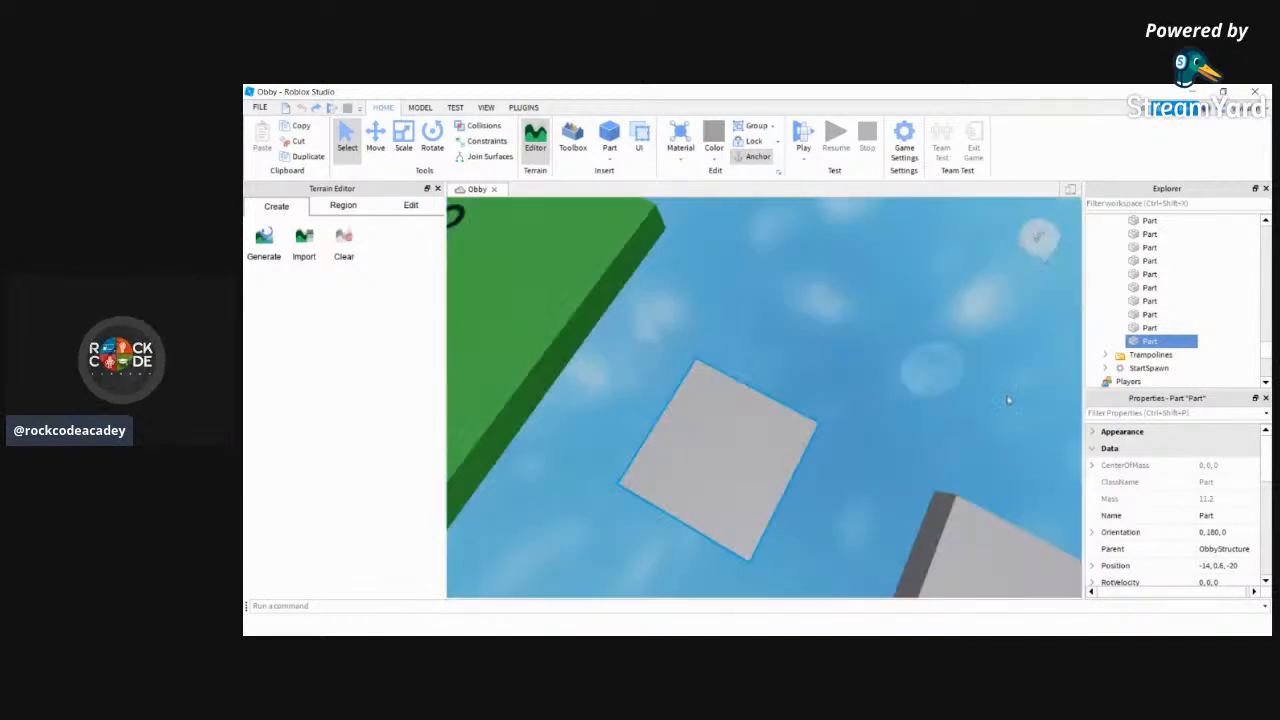
Try a magenta and an olive colour on the selected platform
{"action": "left_click", "coordinate": [714, 140]}
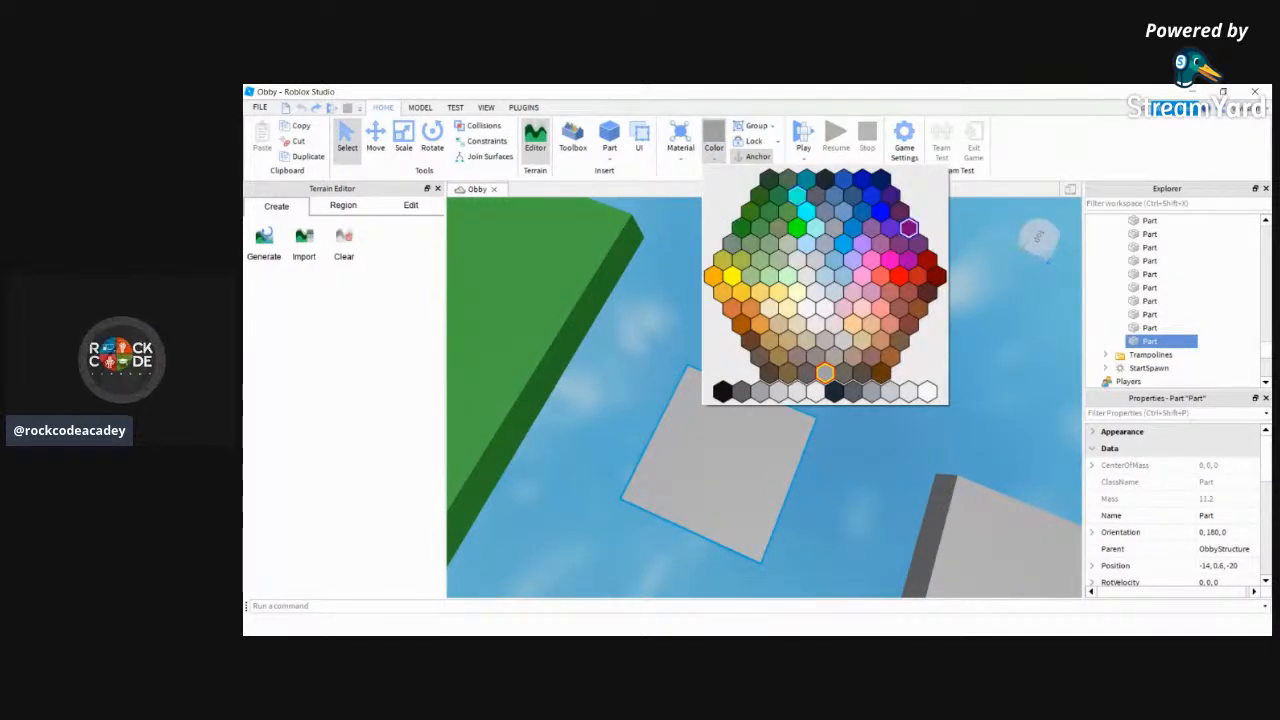
{"action": "left_click", "coordinate": [896, 229]}
{"action": "left_click", "coordinate": [720, 156]}
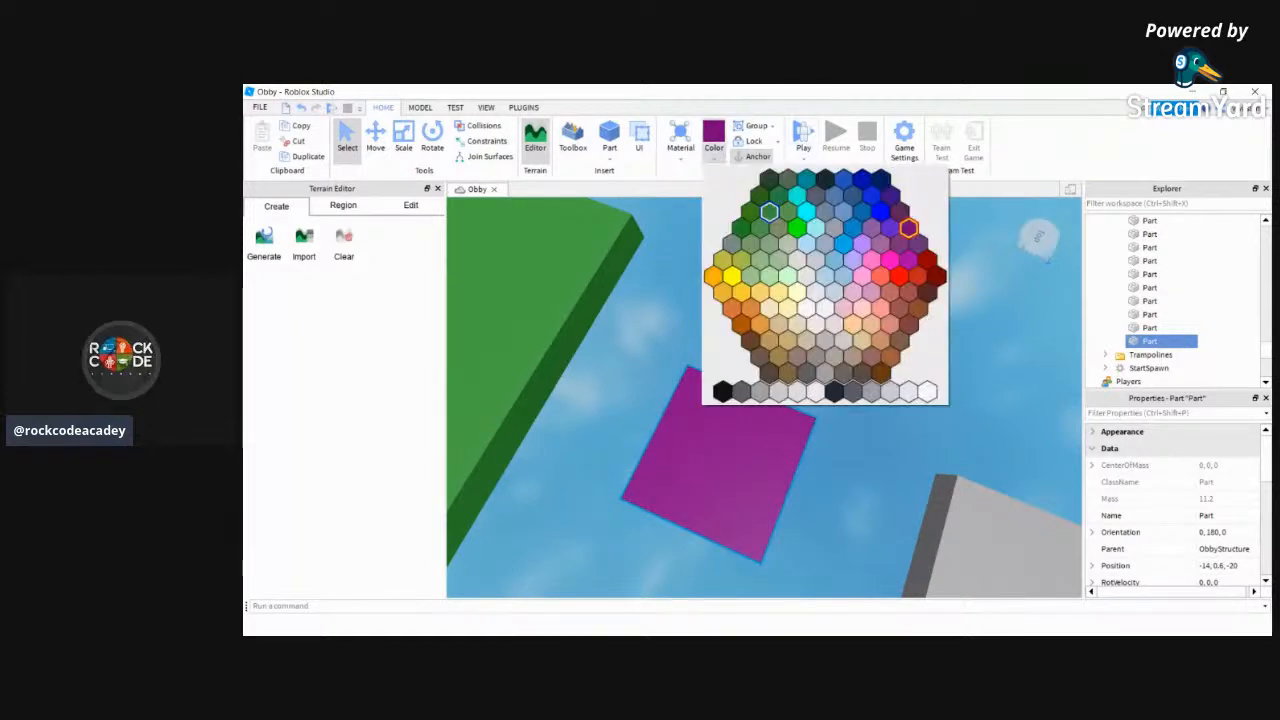
{"action": "left_click", "coordinate": [752, 275]}
{"action": "right_click_drag", "start_coordinate": [834, 343], "coordinate": [840, 346]}
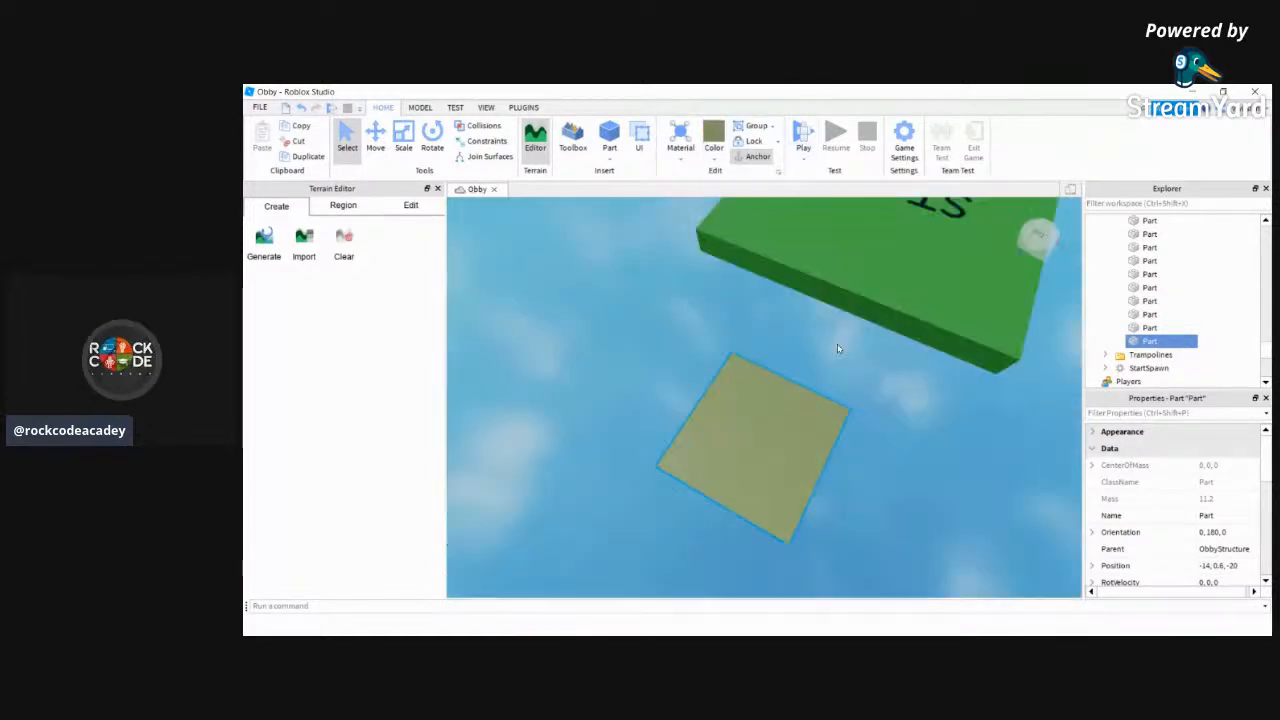
Colour the selected platform Bright violet
{"action": "left_click", "coordinate": [720, 166]}
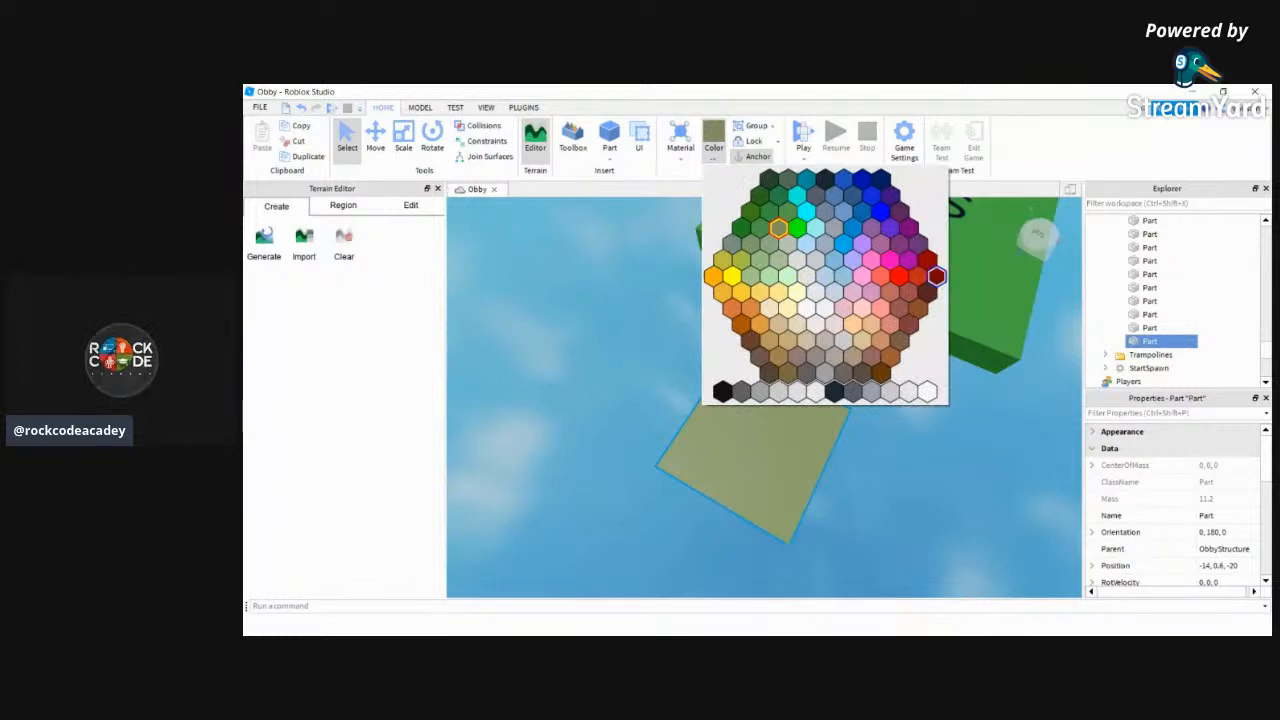
{"action": "left_click", "coordinate": [917, 244]}
{"action": "right_click_drag", "start_coordinate": [897, 375], "coordinate": [1005, 496]}
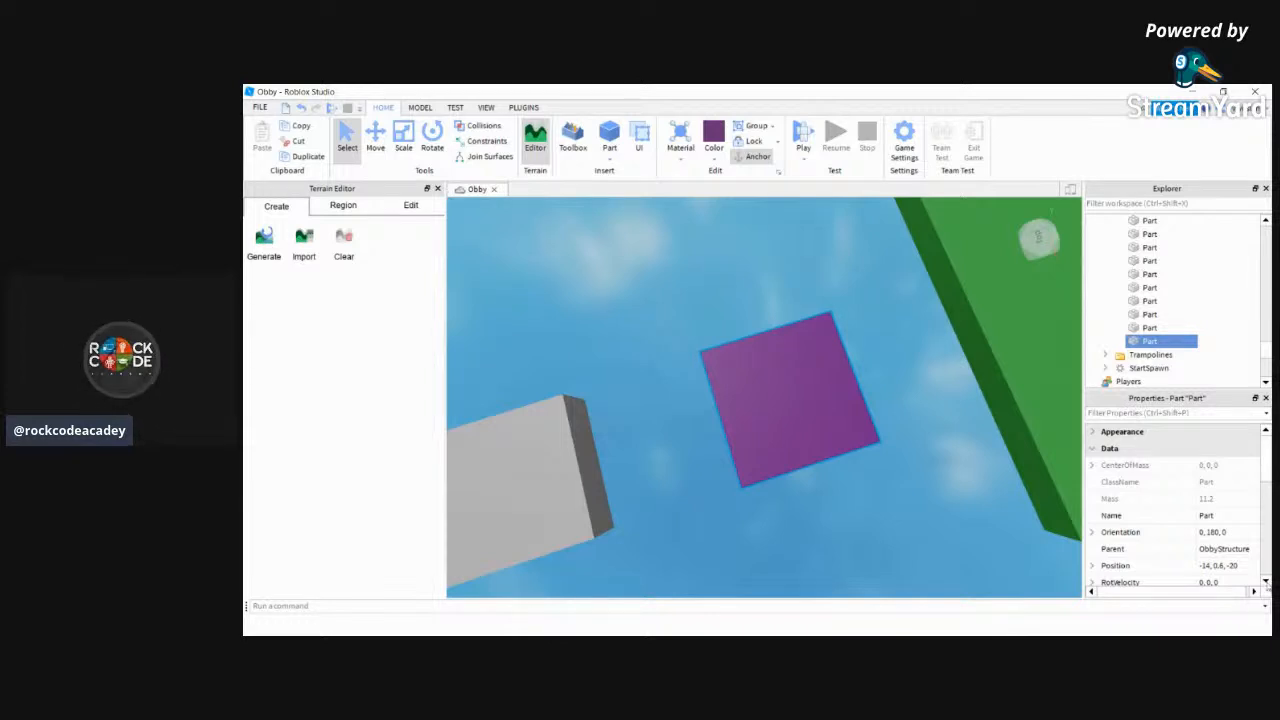
Look through the selected platform's data, behavior and part properties
{"action": "left_click", "coordinate": [1266, 583]}
{"action": "left_click", "coordinate": [1266, 583]}
{"action": "left_click", "coordinate": [1266, 584]}
{"action": "left_click", "coordinate": [1266, 585]}
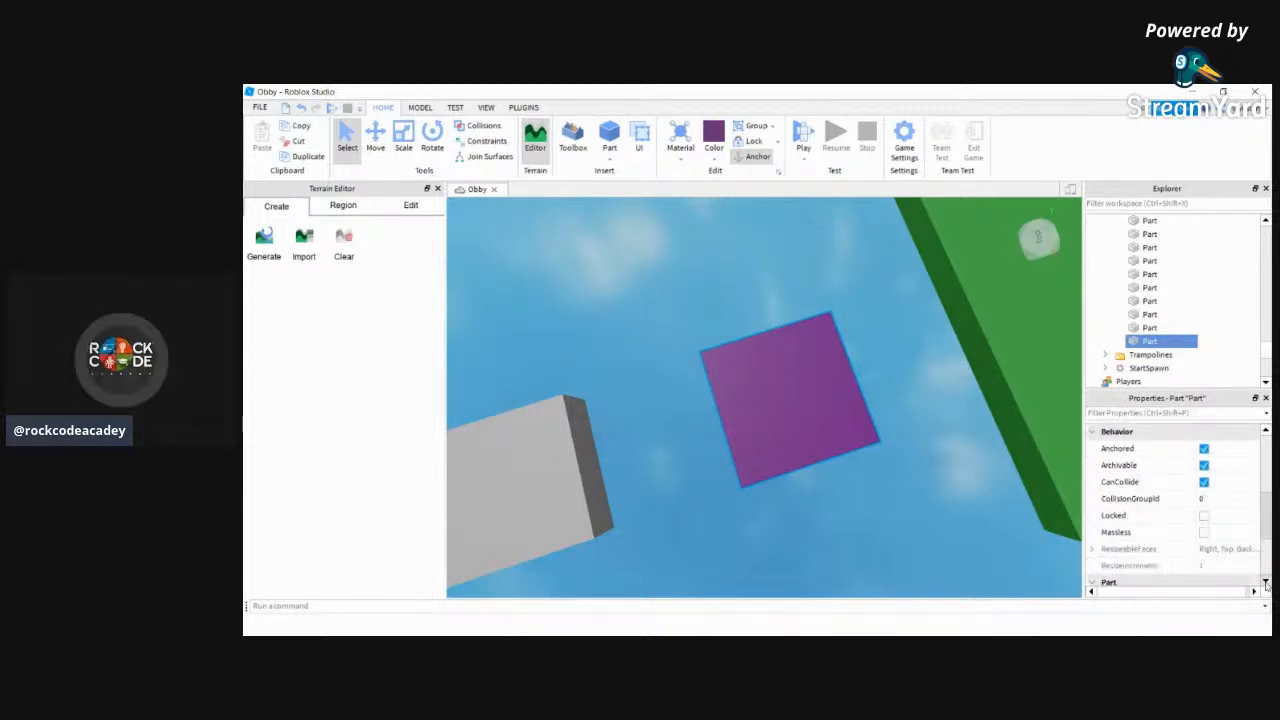
{"action": "left_click", "coordinate": [1266, 584]}
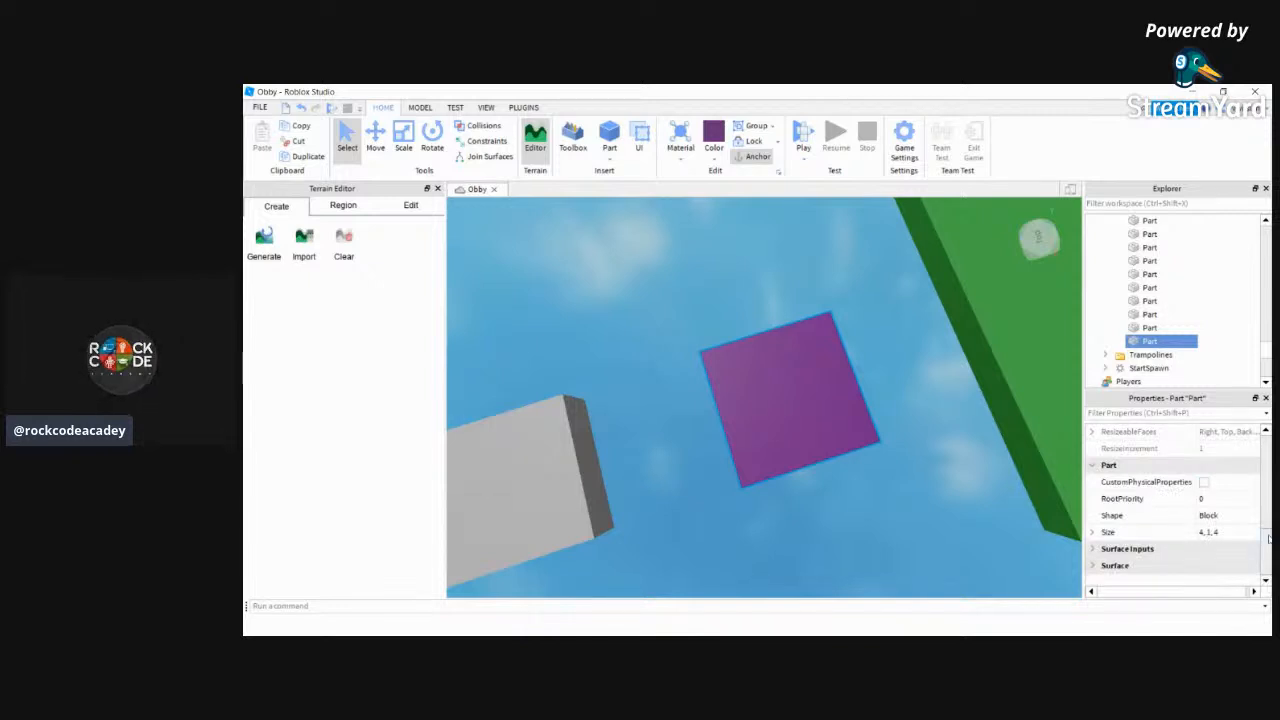
{"action": "right_click", "coordinate": [1267, 474]}
{"action": "left_click", "coordinate": [1267, 434]}
{"action": "left_click", "coordinate": [1266, 432]}
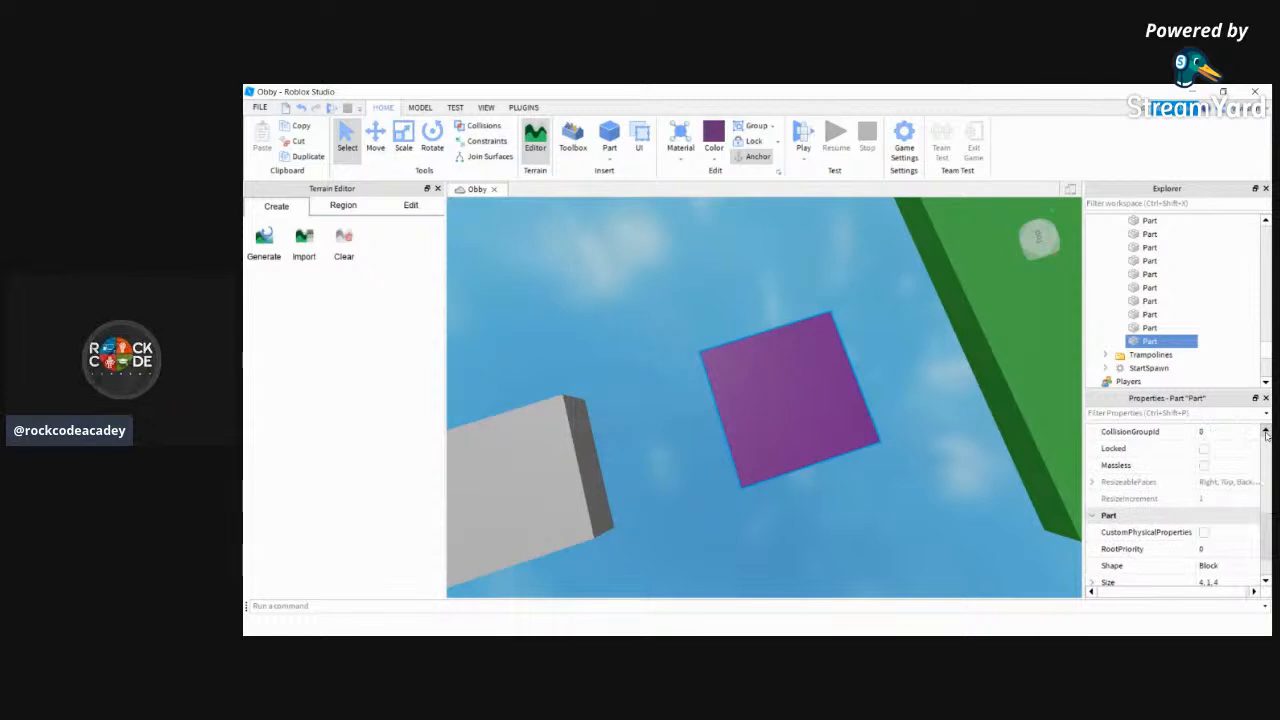
{"action": "left_click", "coordinate": [1266, 432]}
{"action": "left_click", "coordinate": [1266, 432]}
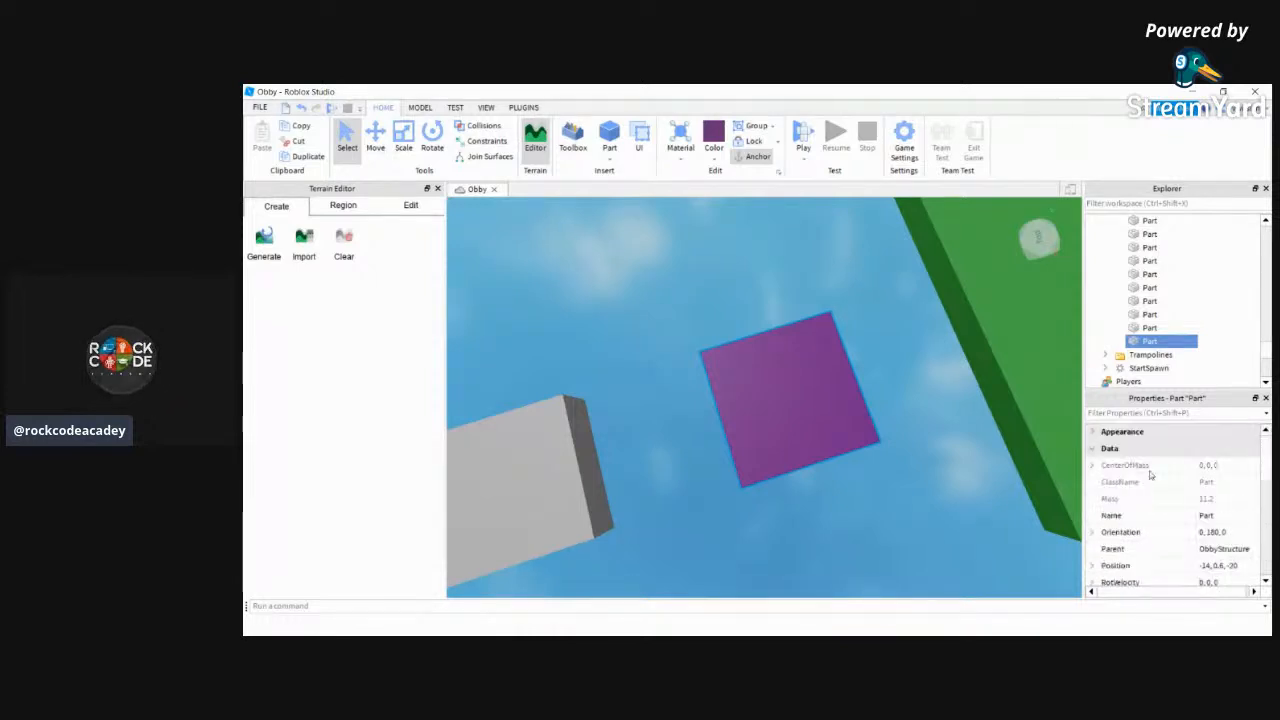
Expand the platform's Appearance properties and preview the BrickColor palette without picking another colour
{"action": "left_click", "coordinate": [1094, 432]}
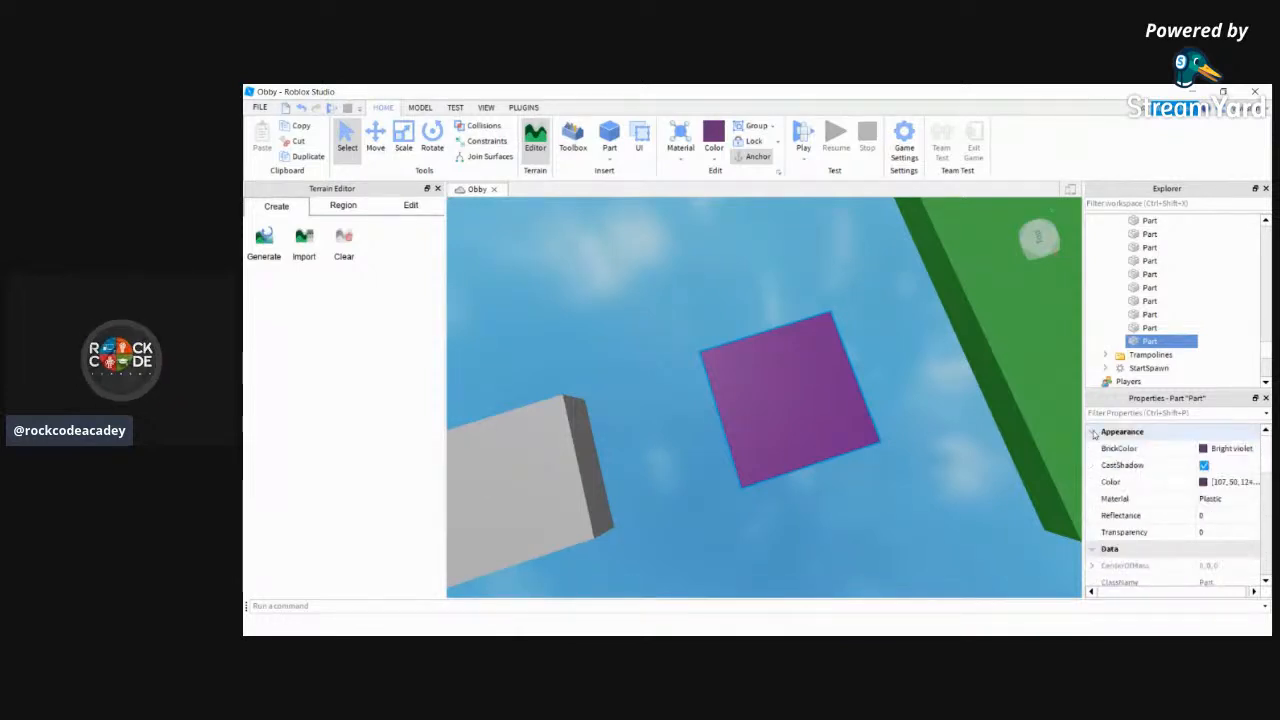
{"action": "left_click", "coordinate": [1216, 448]}
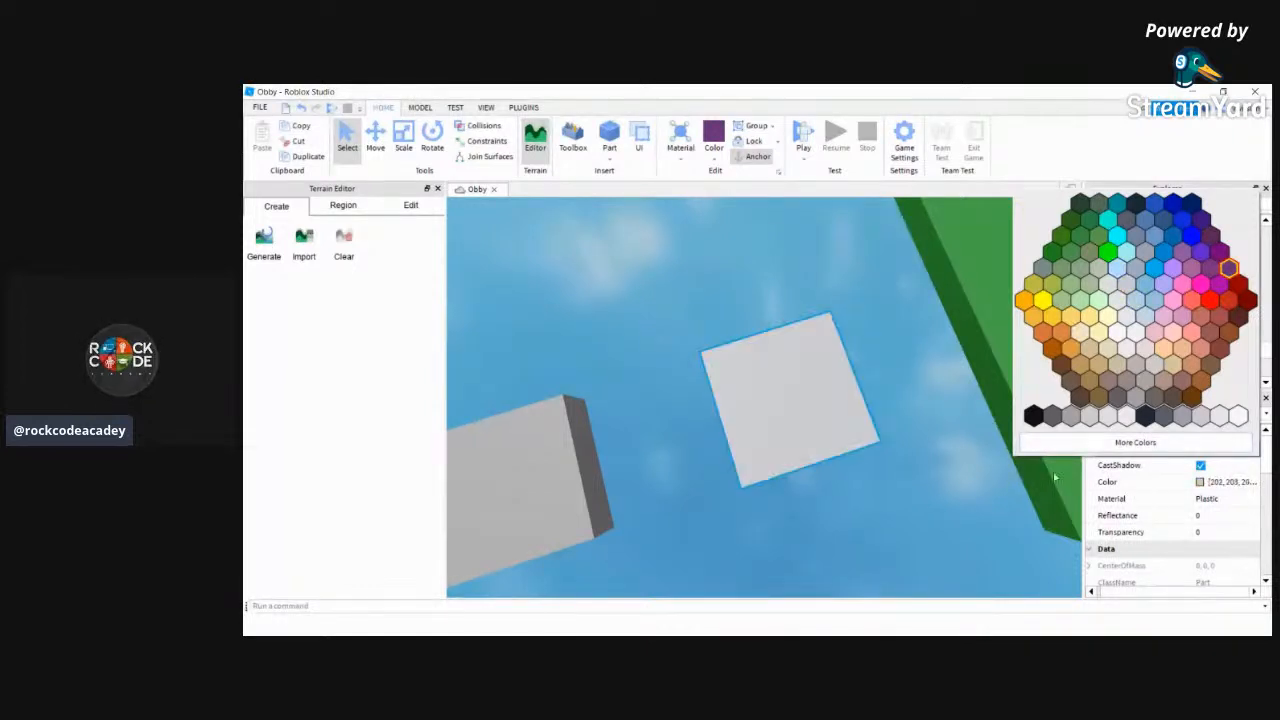
{"action": "left_click", "coordinate": [910, 533]}
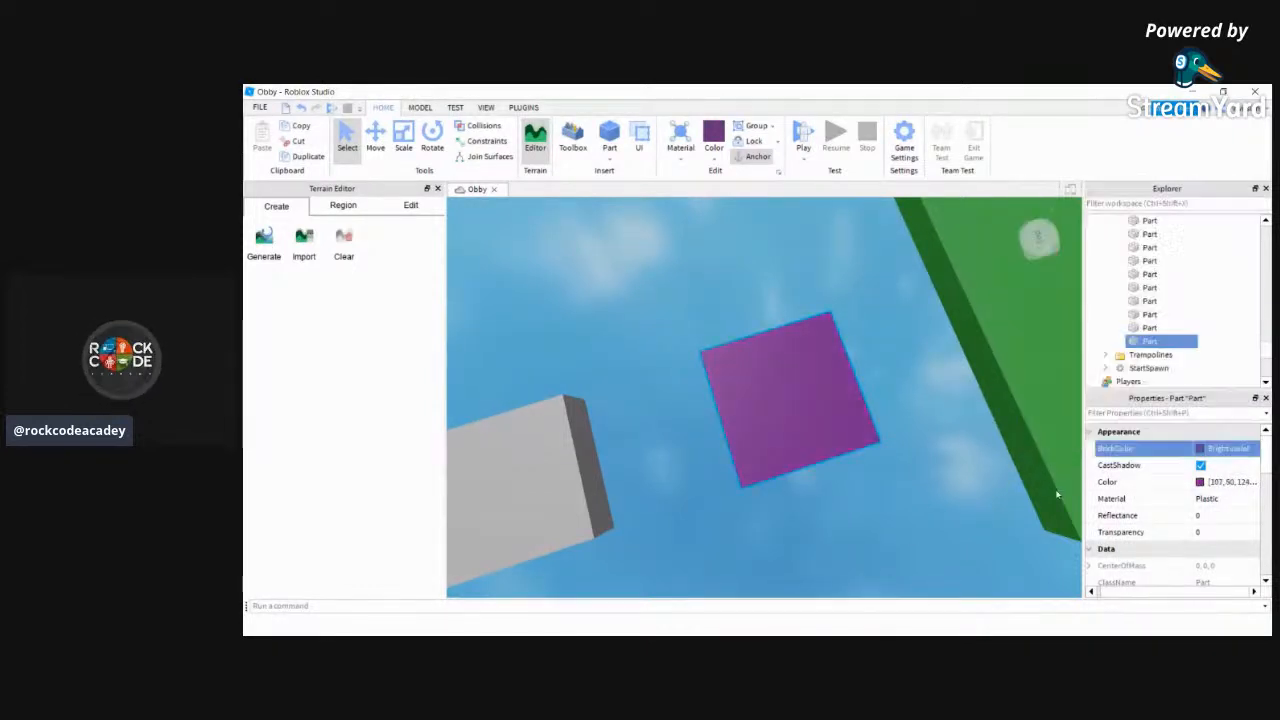
Try the Glass, ForceField, Metal and Ice materials on the selected violet platform and return it to Plastic
{"action": "left_click", "coordinate": [1205, 500]}
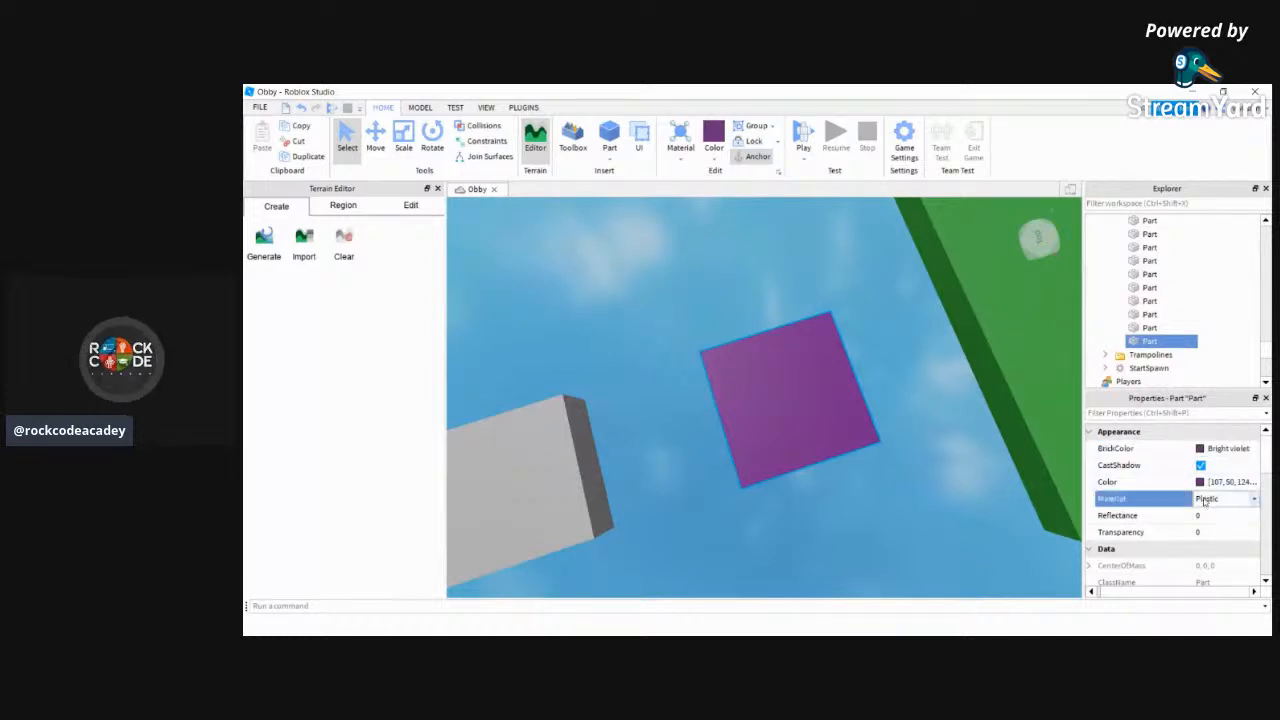
{"action": "left_click", "coordinate": [1255, 498]}
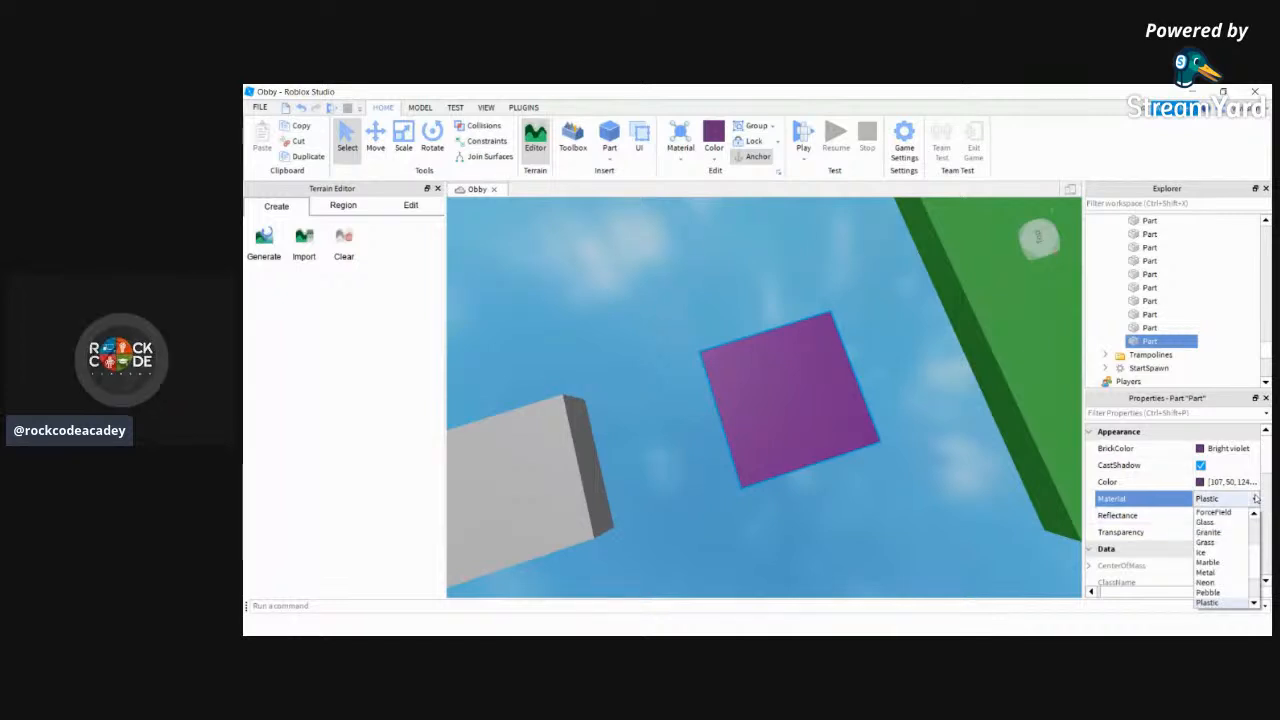
{"action": "left_click", "coordinate": [1222, 522]}
{"action": "left_click", "coordinate": [1254, 499]}
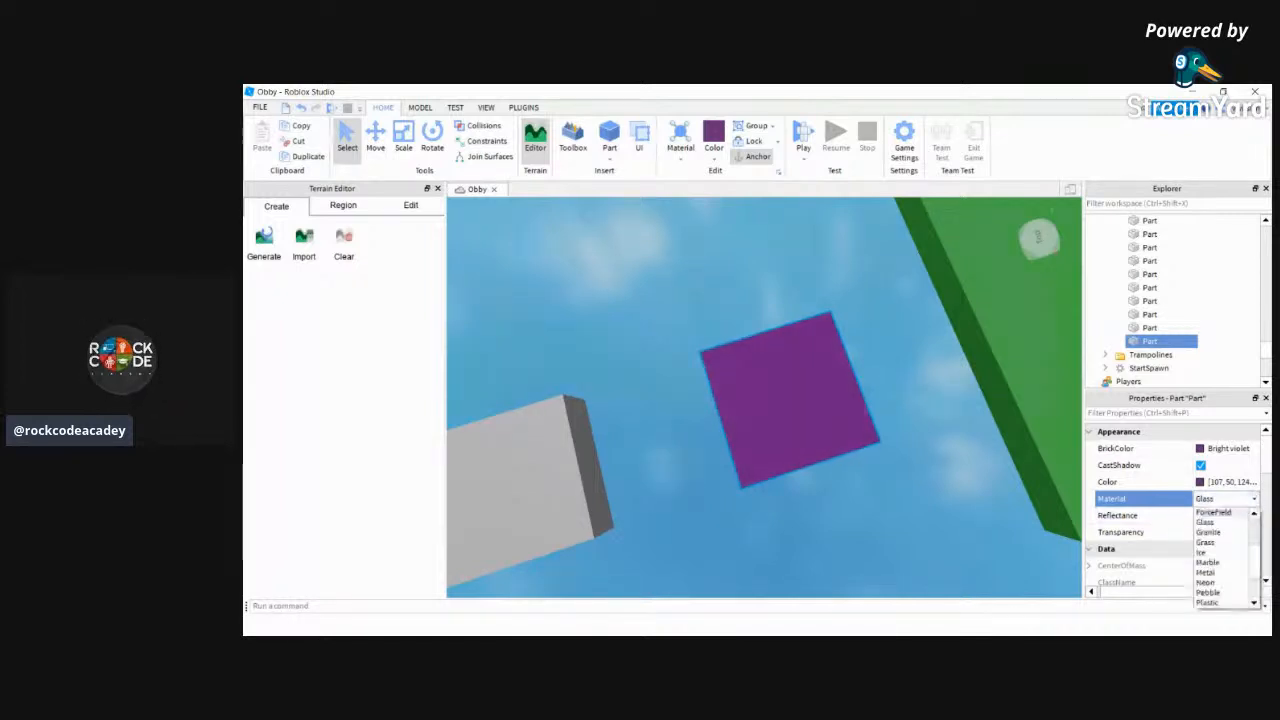
{"action": "left_click", "coordinate": [1214, 512]}
{"action": "left_click", "coordinate": [1250, 498]}
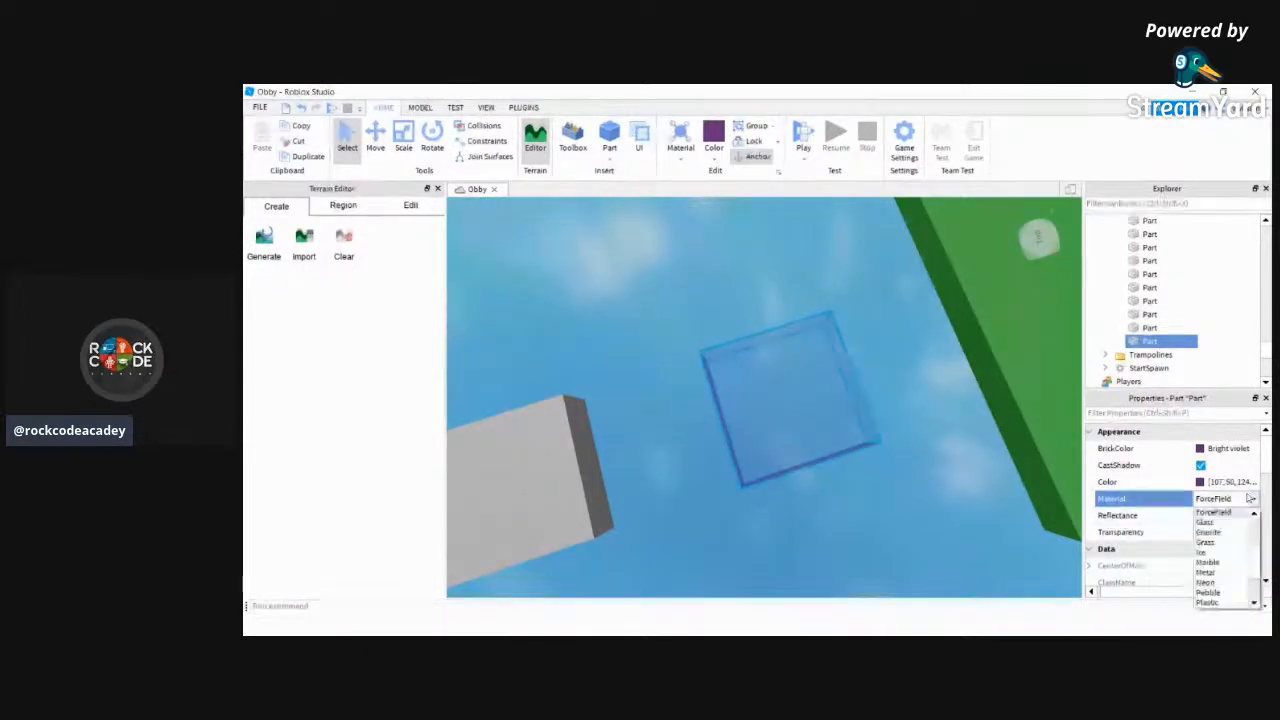
{"action": "left_click", "coordinate": [1208, 572]}
{"action": "left_click", "coordinate": [1249, 498]}
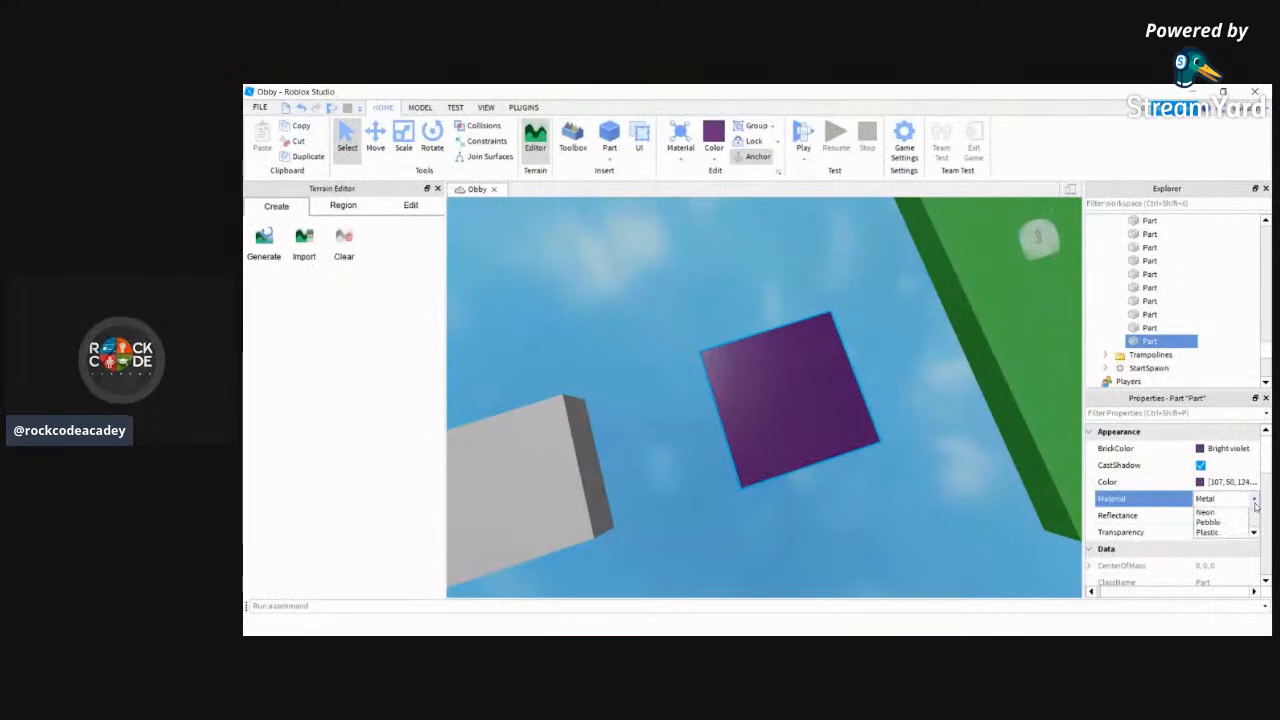
{"action": "left_click", "coordinate": [1204, 552]}
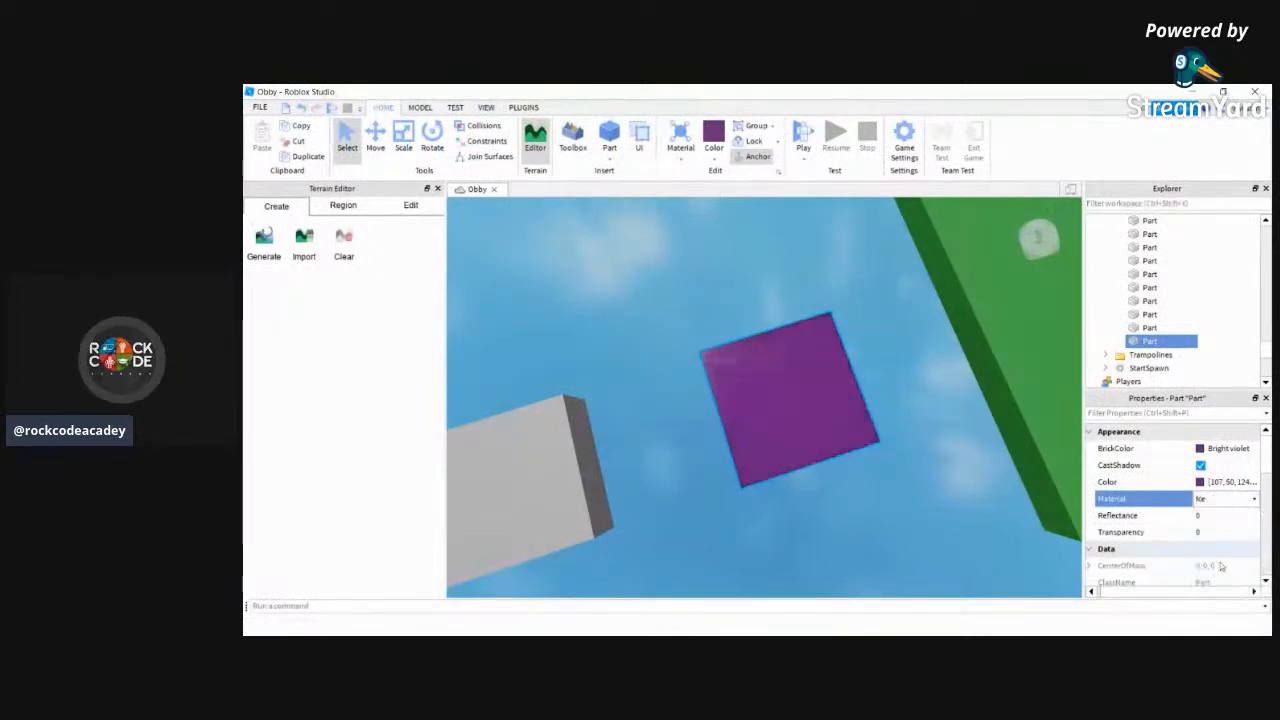
{"action": "left_click", "coordinate": [1228, 497]}
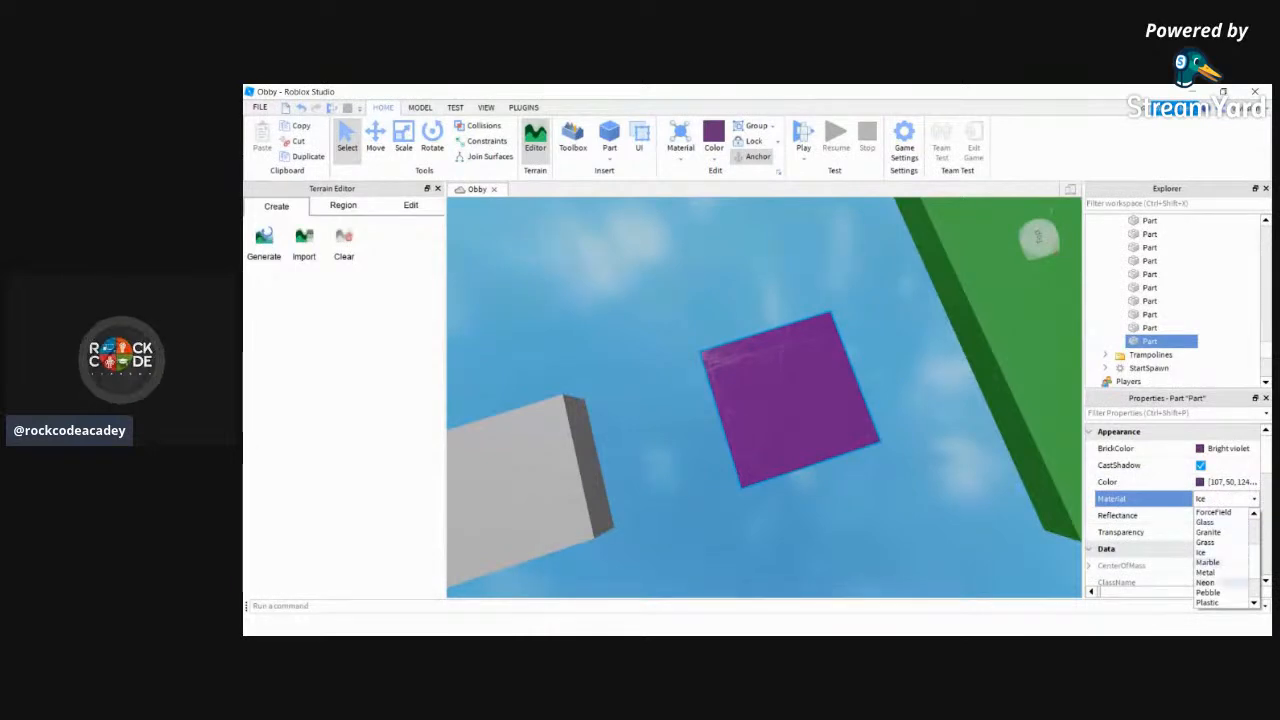
{"action": "left_click", "coordinate": [1212, 602]}
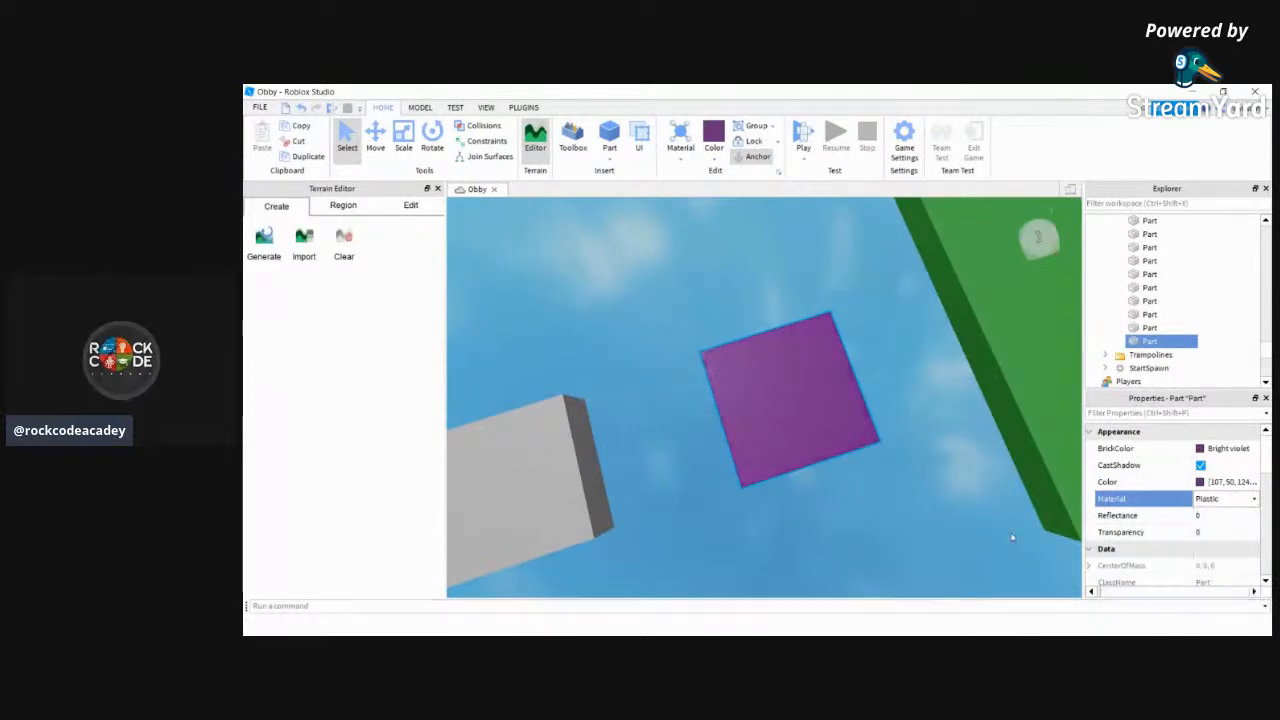
Look through the full list of materials without picking one and deselect the violet platform
{"action": "mouse_move", "coordinate": [883, 509]}
{"action": "right_mouse_down"}
{"action": "mouse_move", "coordinate": [891, 520]}
{"action": "mouse_move", "coordinate": [880, 501]}
{"action": "right_mouse_up"}
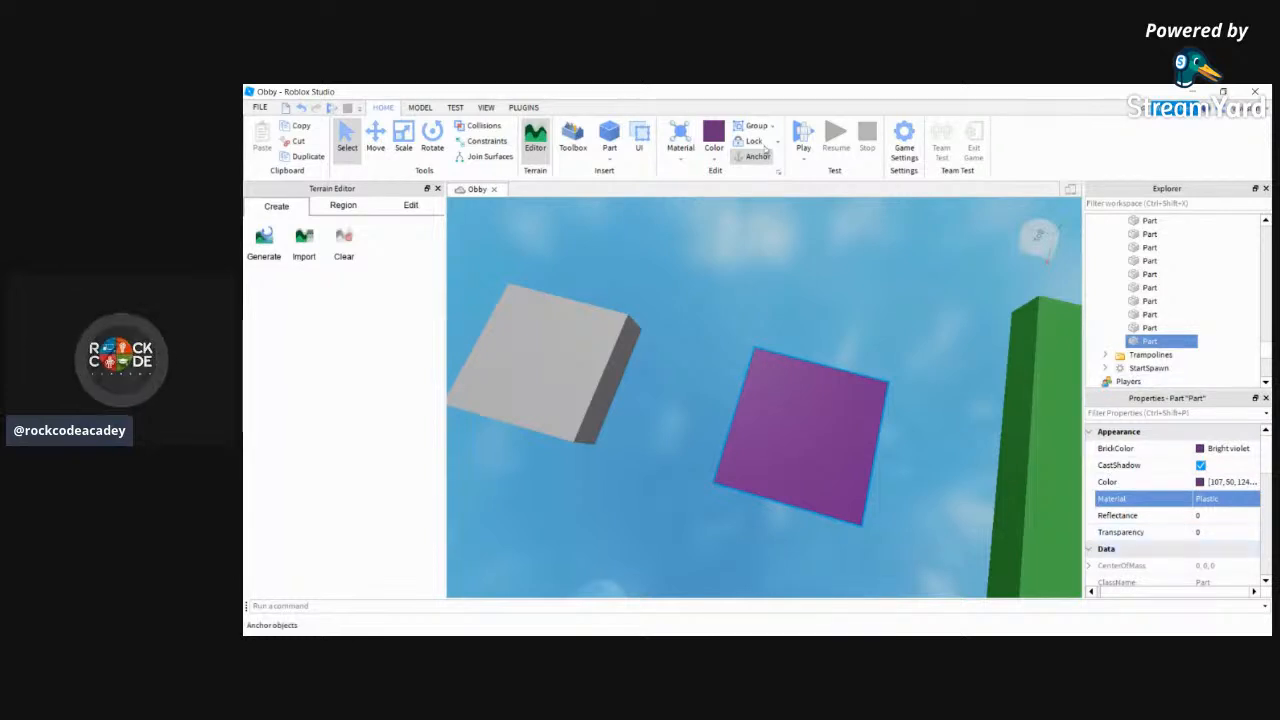
{"action": "left_click", "coordinate": [681, 158]}
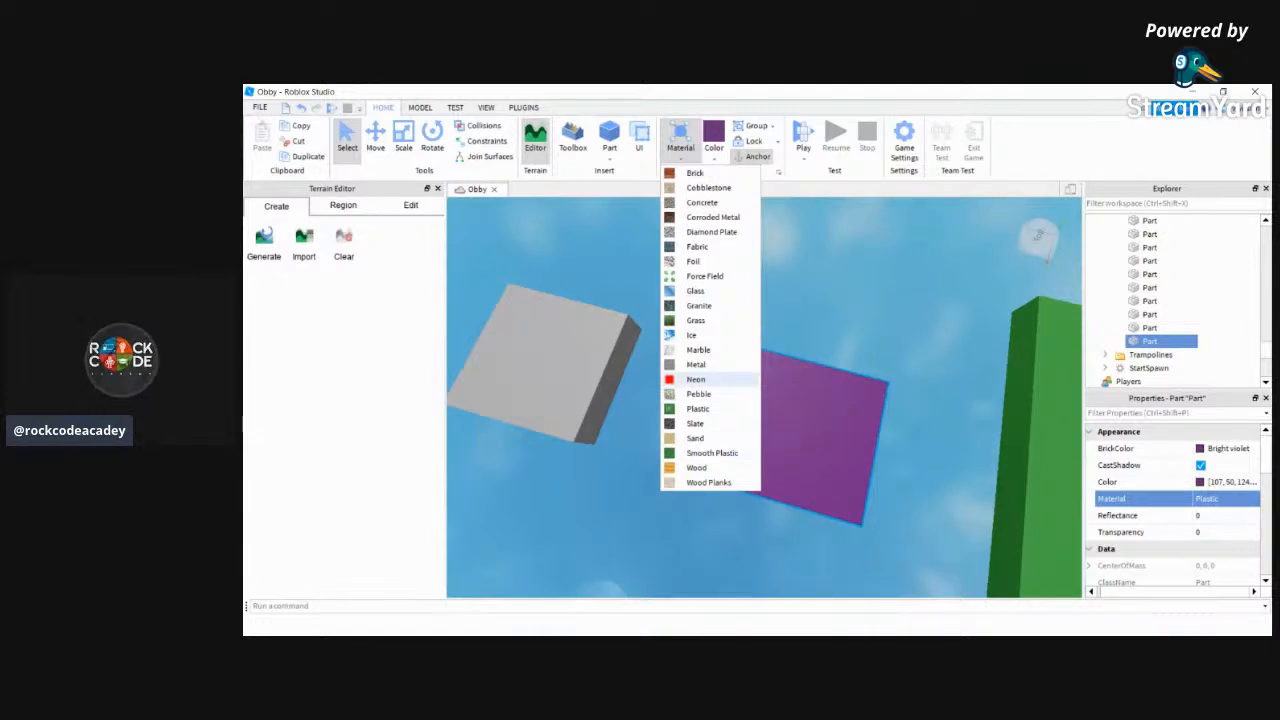
{"action": "left_click", "coordinate": [897, 344]}
Close the Terrain Editor and look through the Model, Test and View tools
{"action": "right_click_drag", "start_coordinate": [896, 344], "coordinate": [894, 344]}
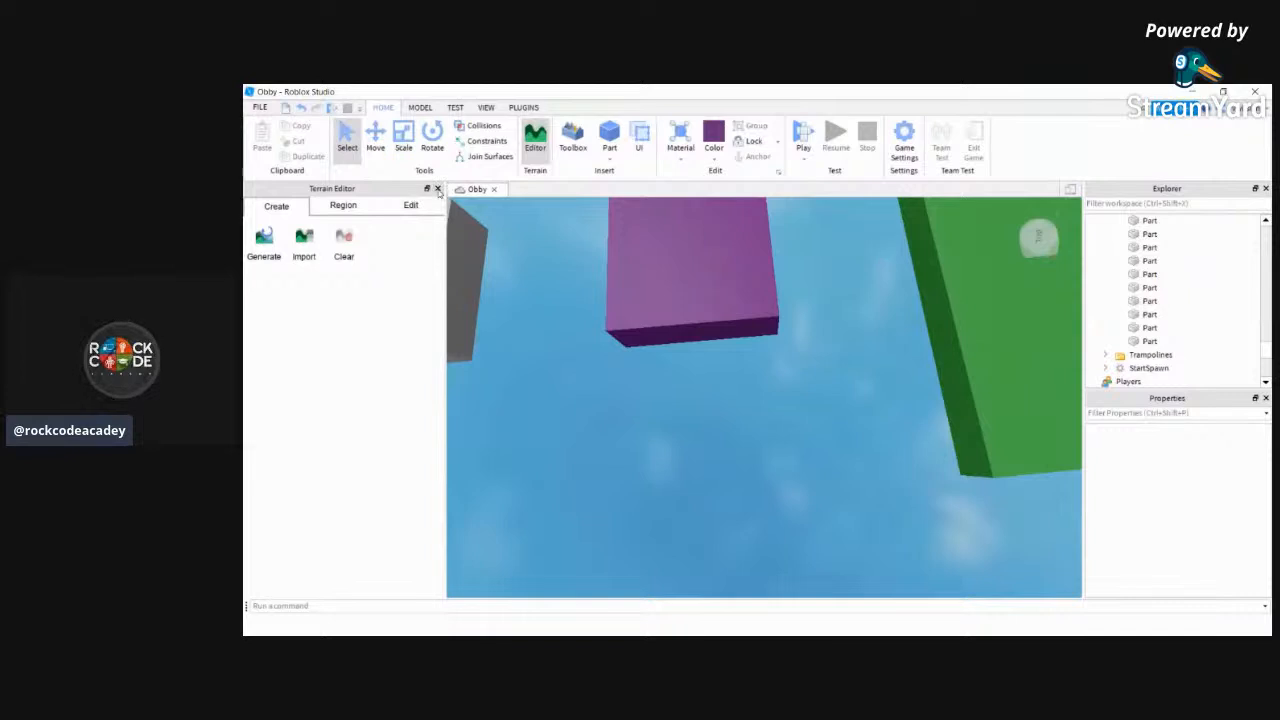
{"action": "left_click", "coordinate": [437, 189]}
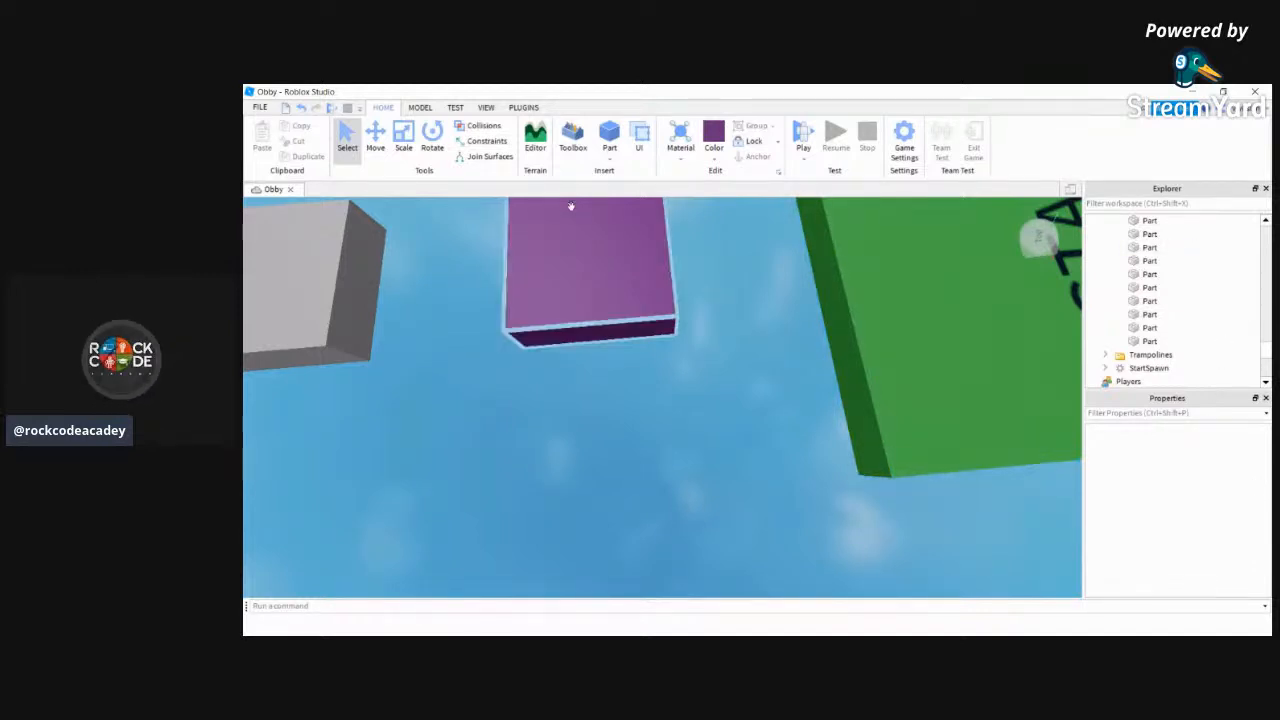
{"action": "left_click", "coordinate": [428, 109]}
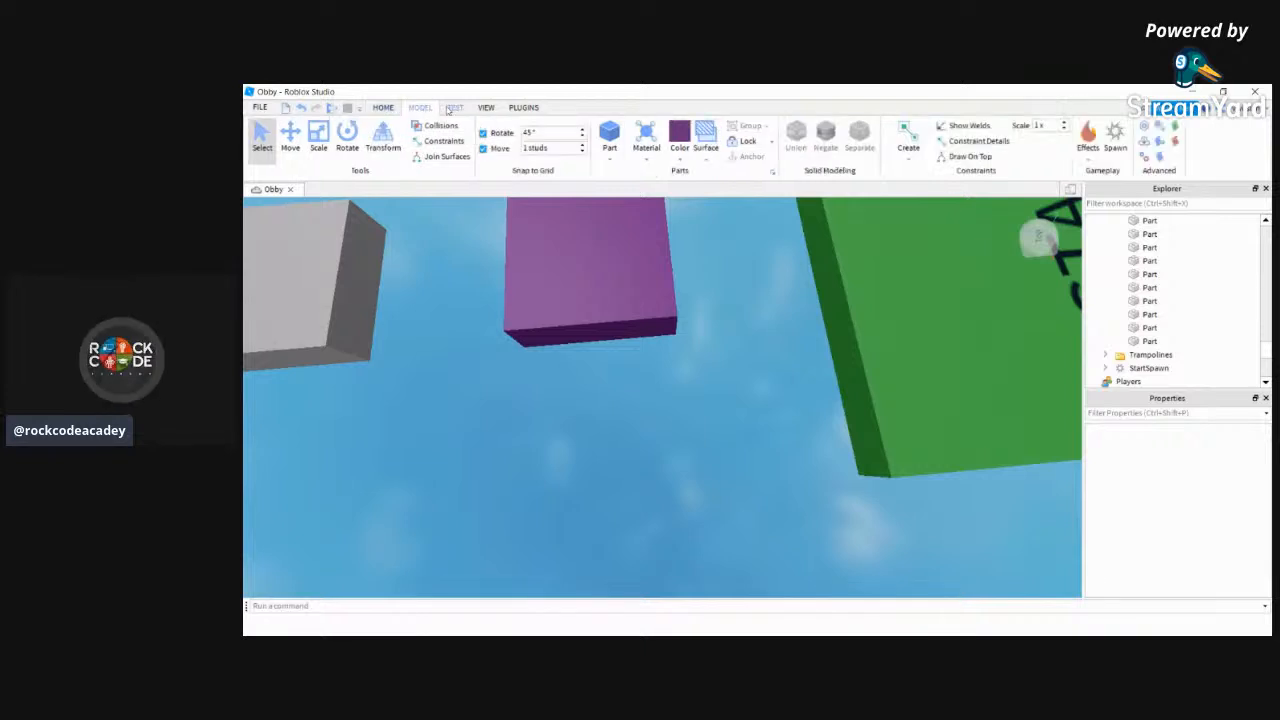
{"action": "left_click", "coordinate": [454, 108]}
{"action": "left_click", "coordinate": [485, 108]}
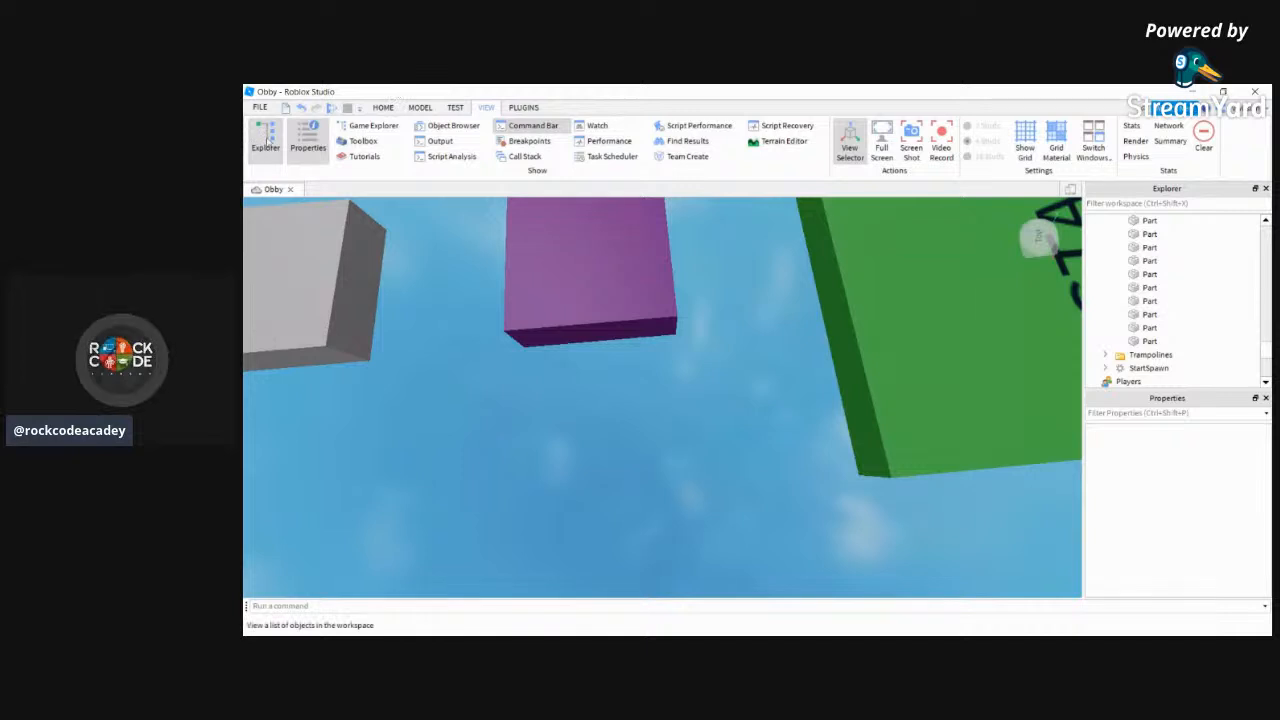
Hide the Explorer, Properties and Command Bar, and bring all three back
{"action": "left_click", "coordinate": [266, 140]}
{"action": "left_click", "coordinate": [308, 140]}
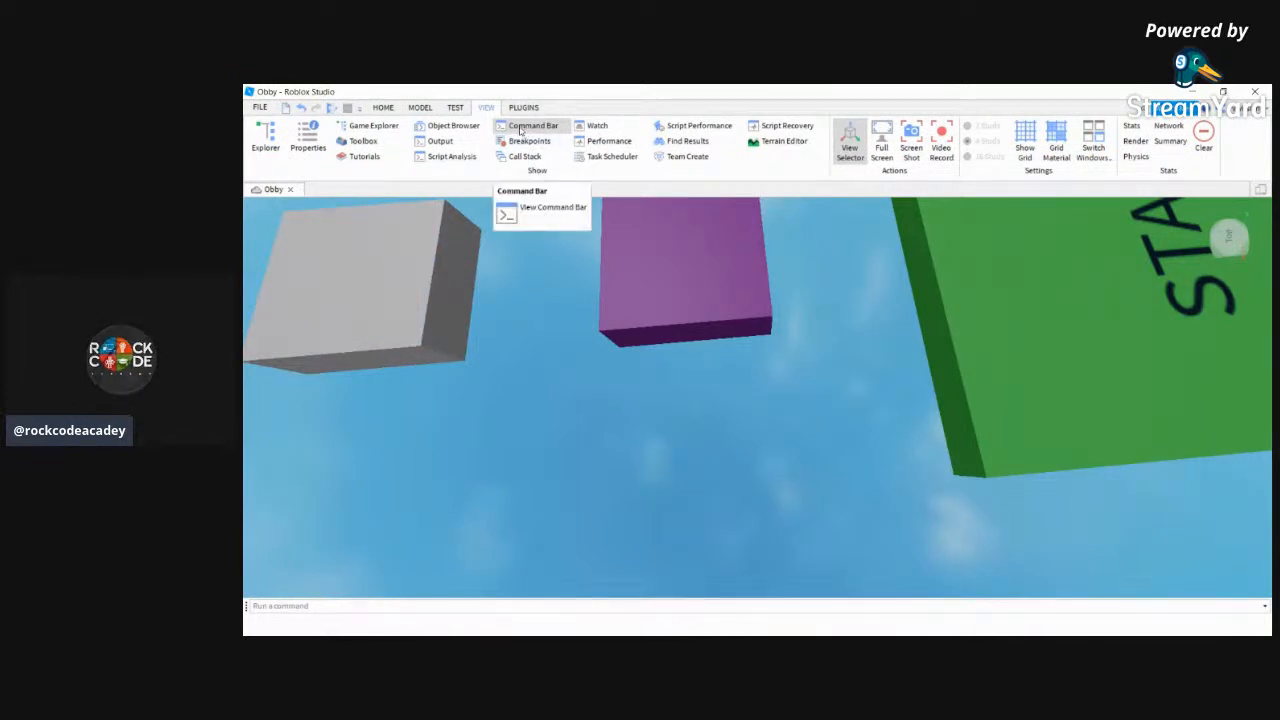
{"action": "left_click", "coordinate": [519, 130]}
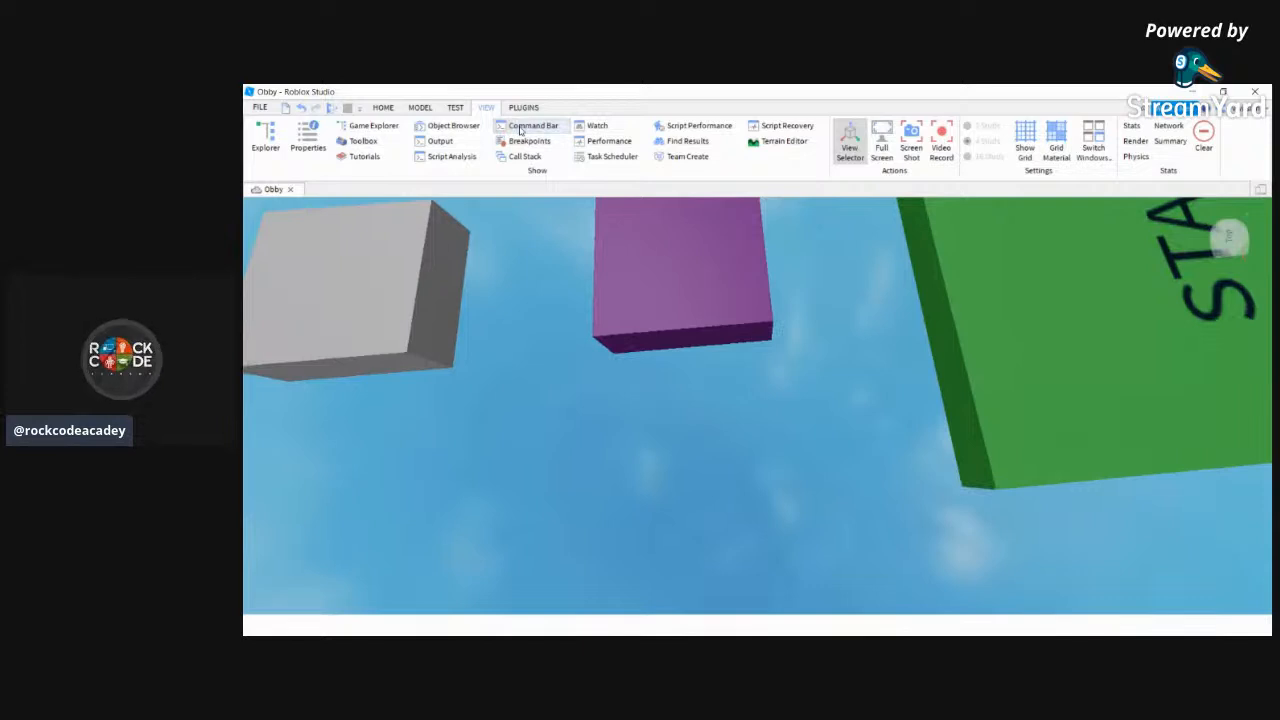
{"action": "left_click", "coordinate": [520, 130]}
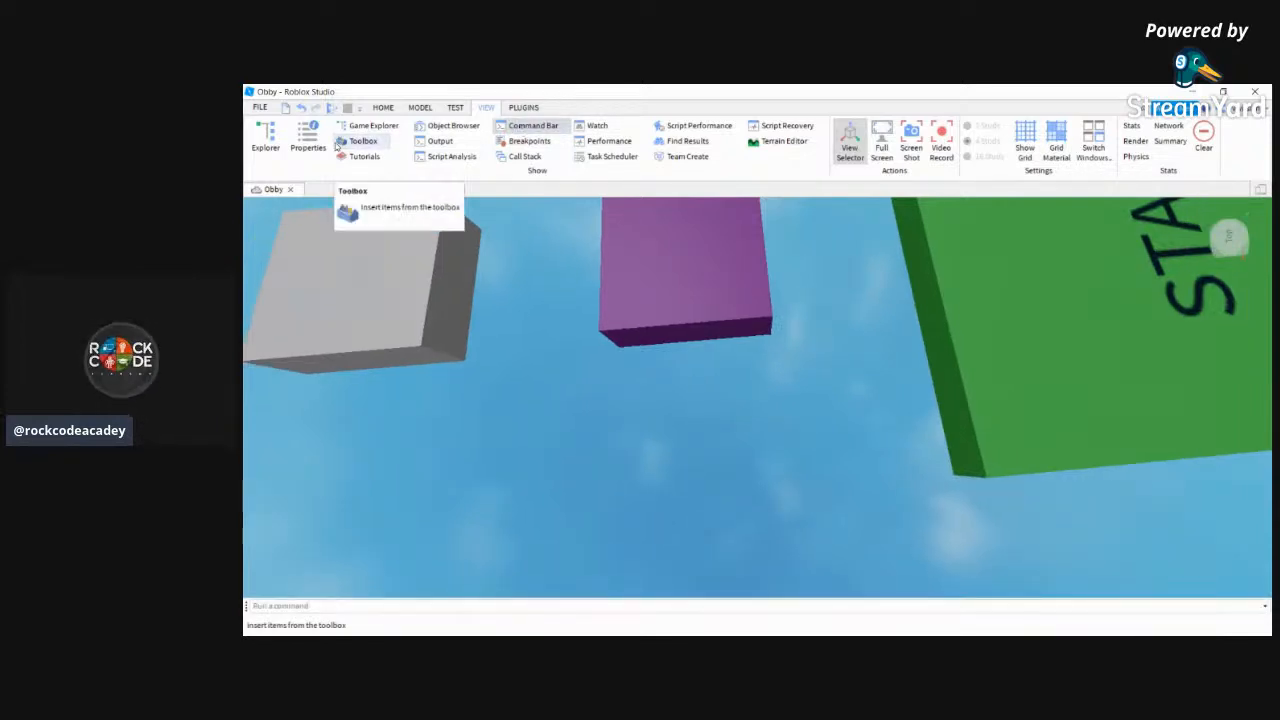
{"action": "left_click", "coordinate": [260, 157]}
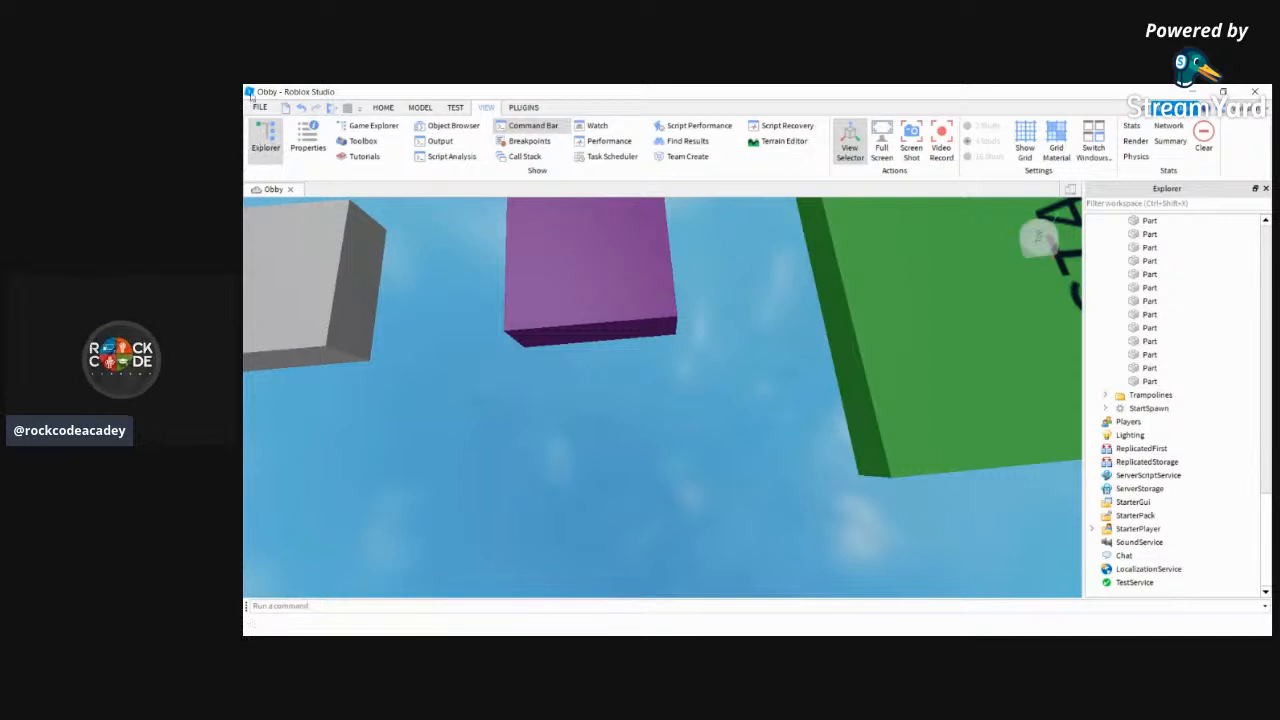
{"action": "left_click", "coordinate": [314, 148]}
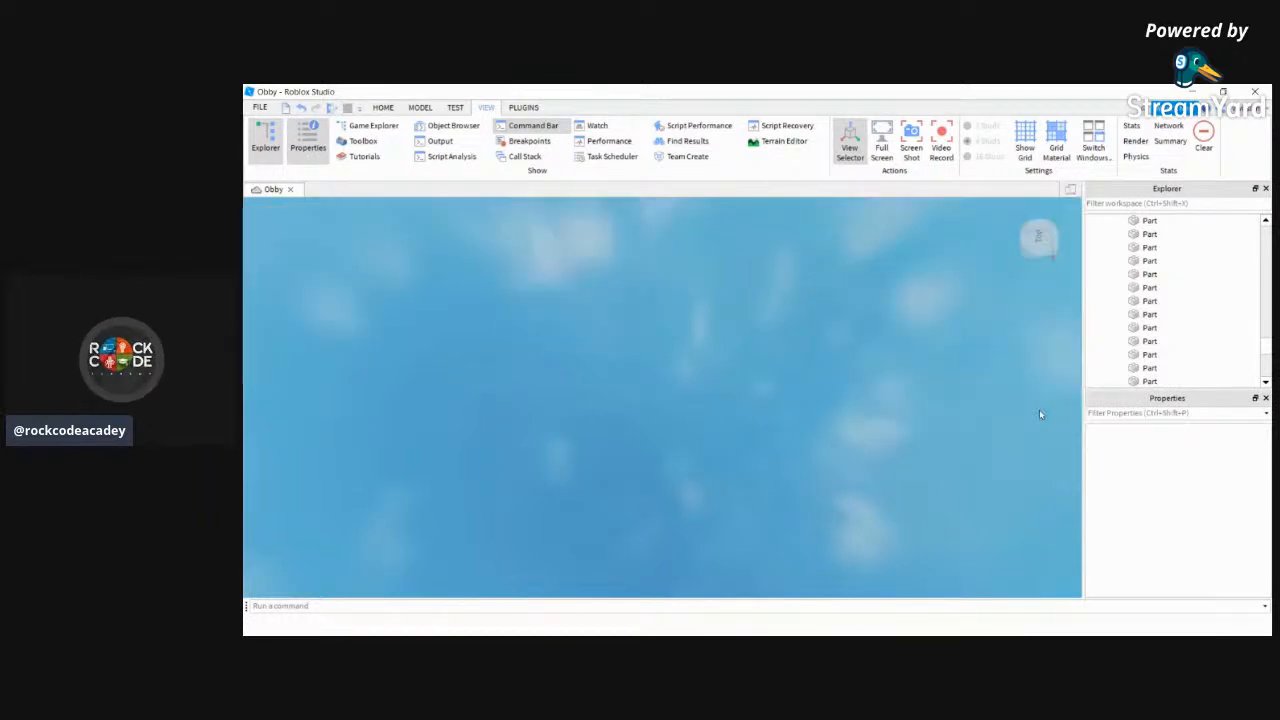
Open the Toolbox of insertable models
{"action": "mouse_move", "coordinate": [877, 420]}
{"action": "right_mouse_down"}
{"action": "mouse_move", "coordinate": [888, 417]}
{"action": "mouse_move", "coordinate": [877, 420]}
{"action": "right_mouse_up"}
{"action": "key", "text": "w"}
{"action": "key", "text": "s"}
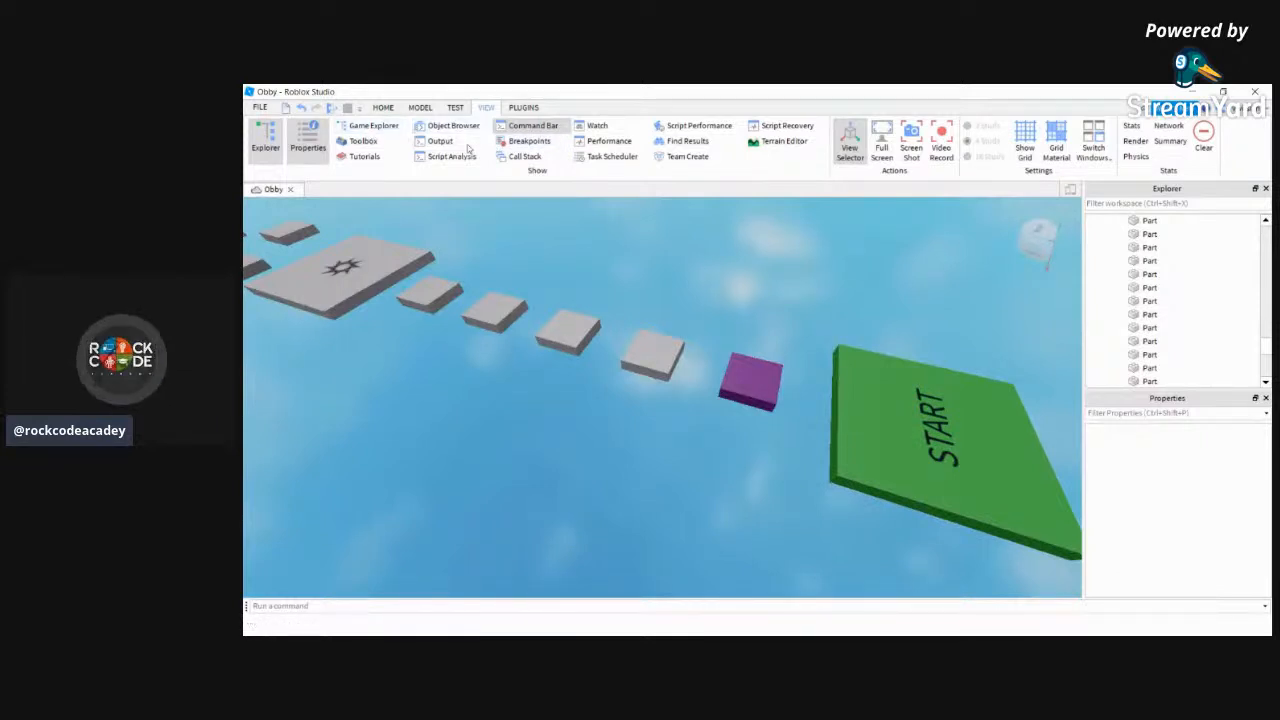
{"action": "left_click", "coordinate": [362, 141]}
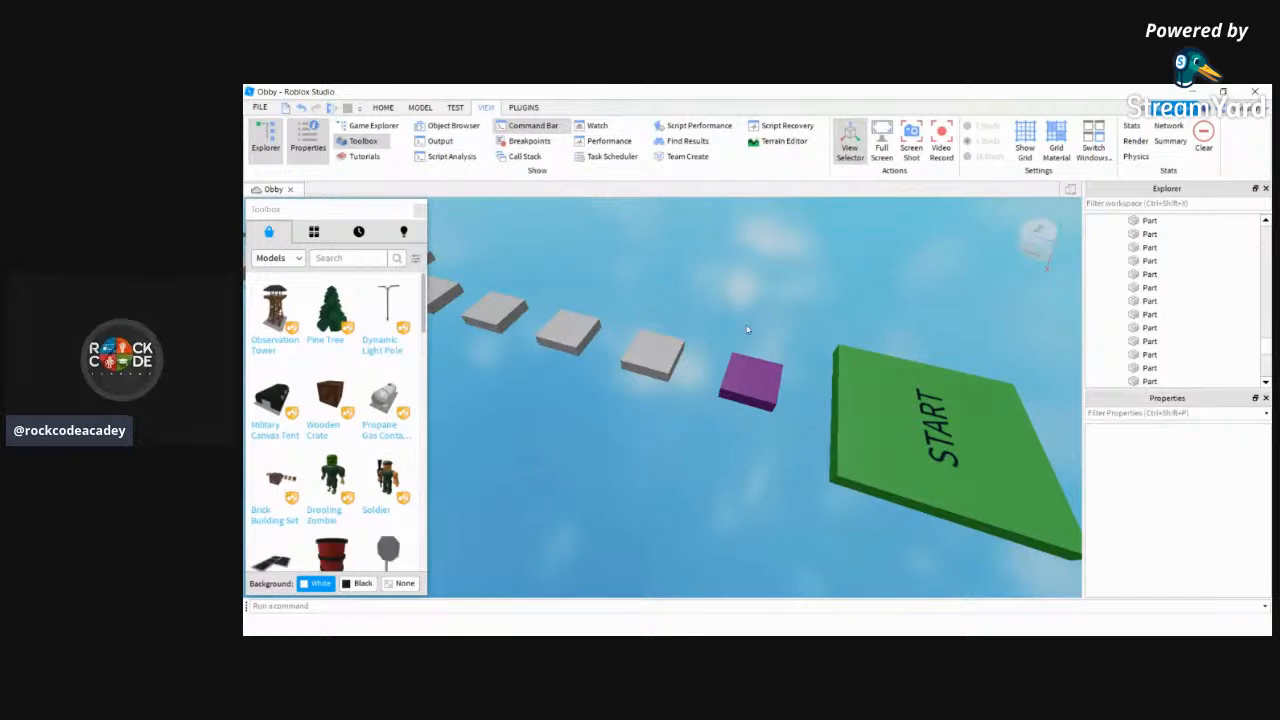
Search the Toolbox models for "bed"
{"action": "mouse_move", "coordinate": [770, 324]}
{"action": "right_mouse_down"}
{"action": "mouse_move", "coordinate": [758, 322]}
{"action": "mouse_move", "coordinate": [770, 325]}
{"action": "right_mouse_up"}
{"action": "key", "text": "w"}
{"action": "key", "text": "w"}
{"action": "key", "text": "w"}
{"action": "left_click", "coordinate": [336, 210]}
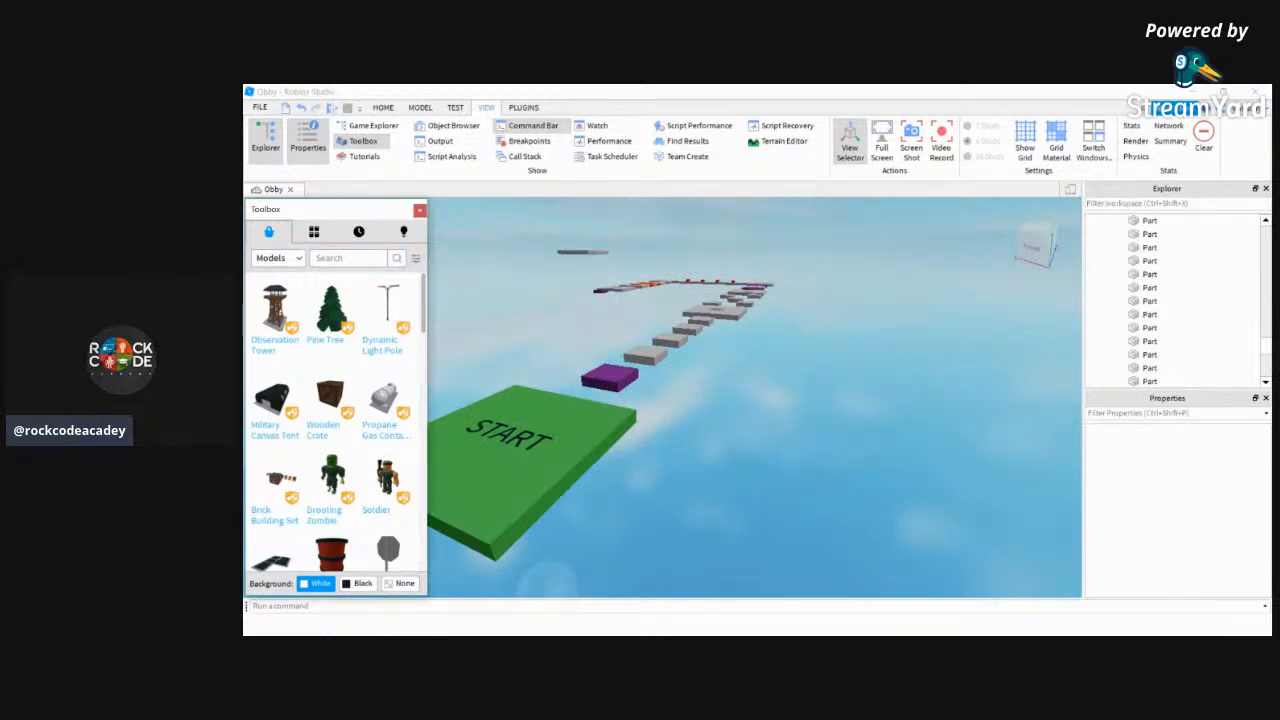
{"action": "left_click", "coordinate": [348, 258]}
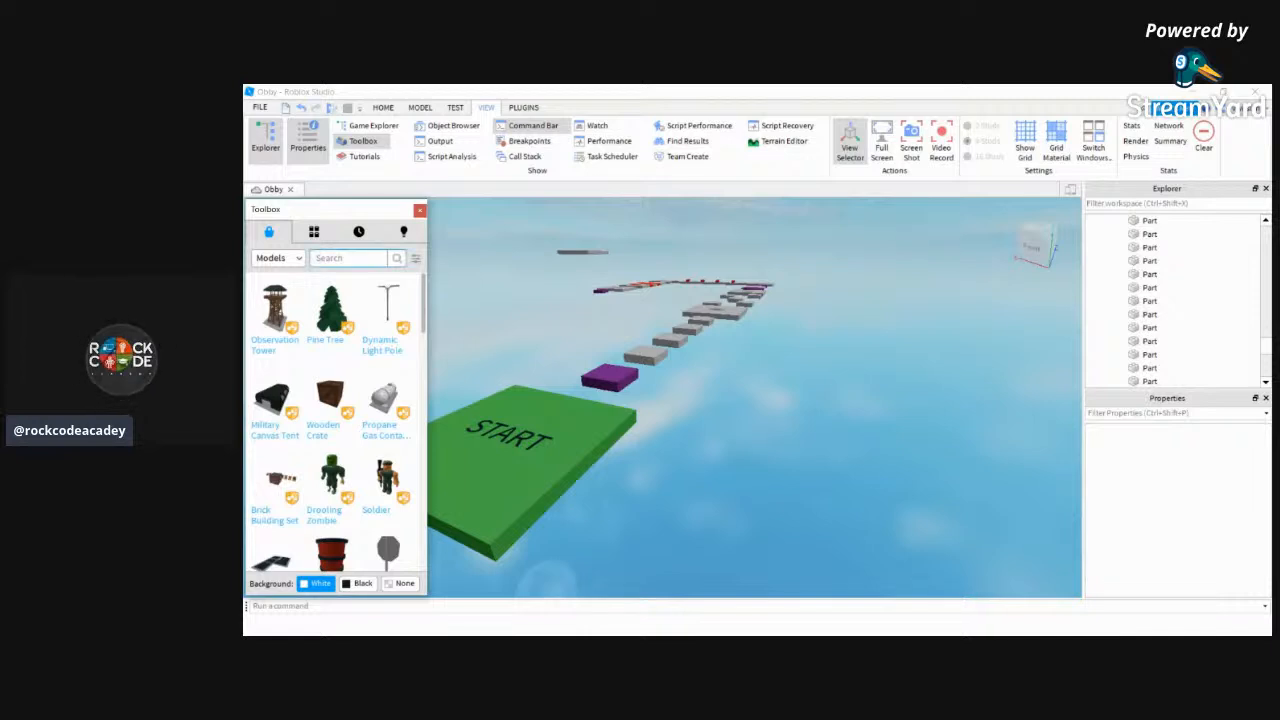
{"action": "type", "text": "bed"}
{"action": "key", "text": "Return"}
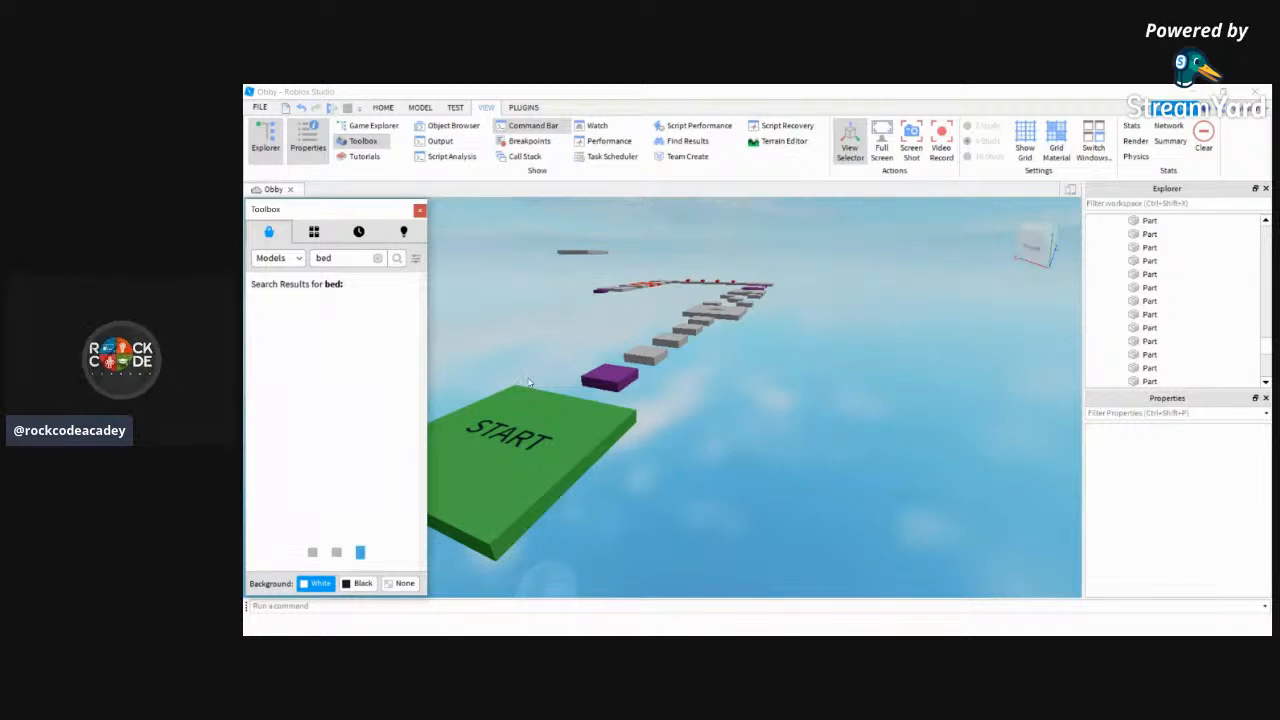
Browse through the bed models in the Toolbox search results
{"action": "right_click_drag", "start_coordinate": [706, 486], "coordinate": [705, 482]}
{"action": "key", "text": "s"}
{"action": "key", "text": "a"}
{"action": "key", "text": "w"}
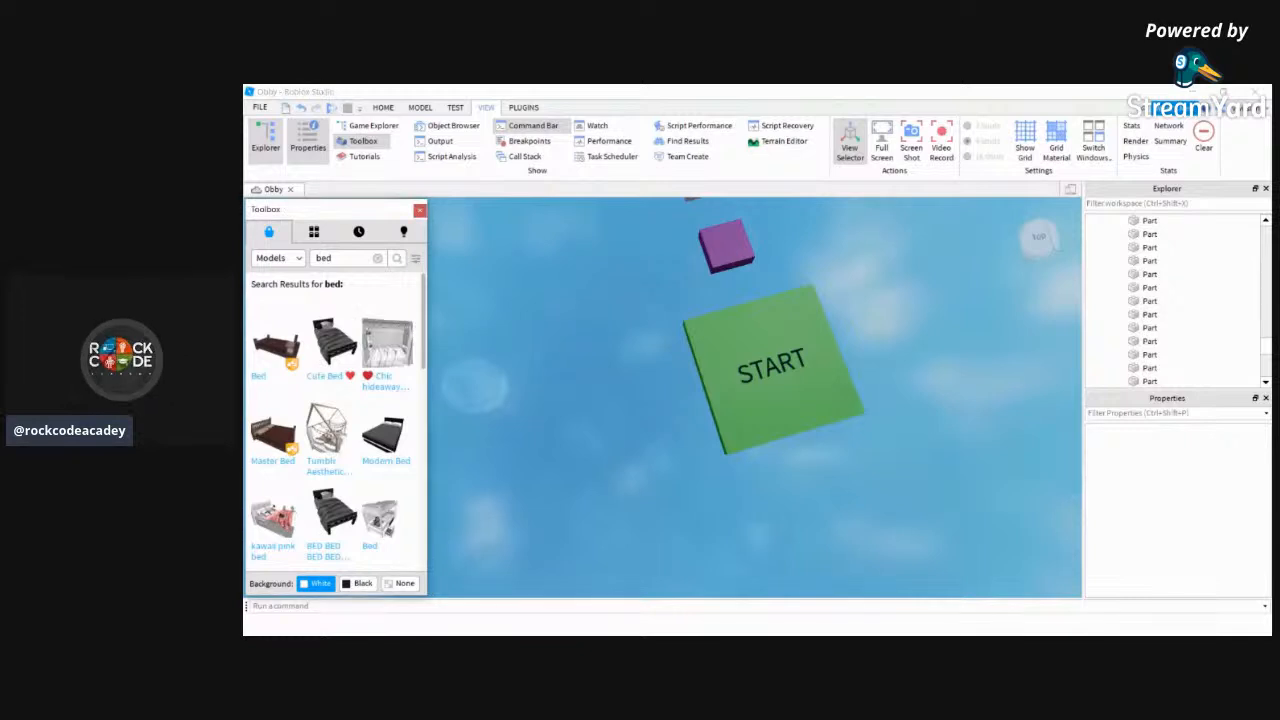
{"action": "scroll", "coordinate": [335, 420], "scroll_direction": "down", "scroll_amount": 1}
{"action": "scroll", "coordinate": [335, 430], "scroll_direction": "down", "scroll_amount": 5}
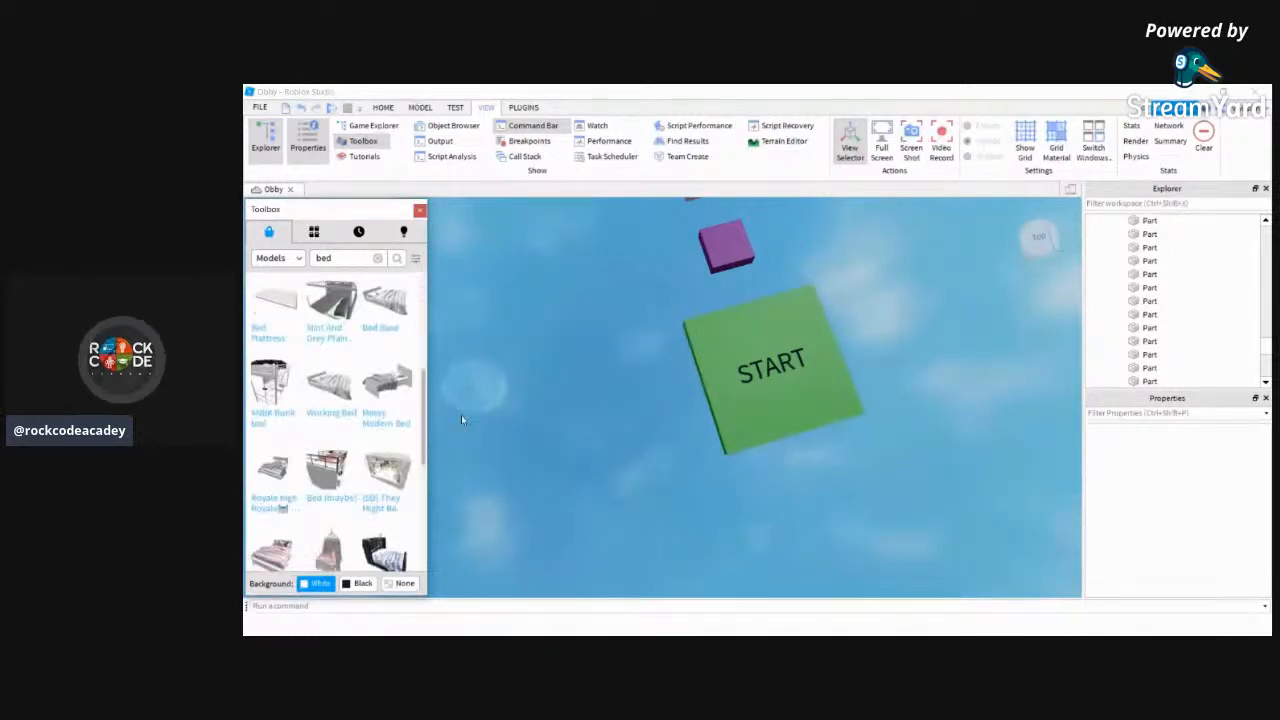
{"action": "left_click_drag", "start_coordinate": [458, 417], "coordinate": [451, 285]}
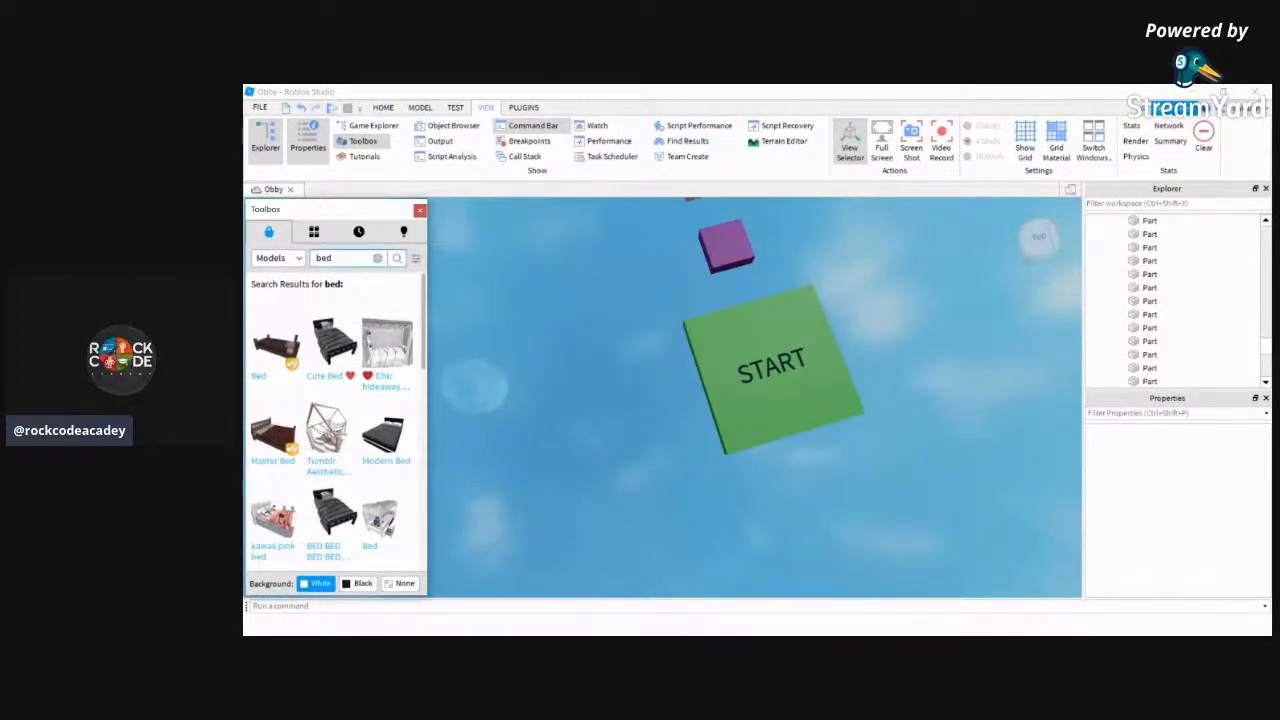
Search the Toolbox models for "car" and clear the search
{"action": "left_click", "coordinate": [377, 258]}
{"action": "type", "text": "car"}
{"action": "key", "text": "Return"}
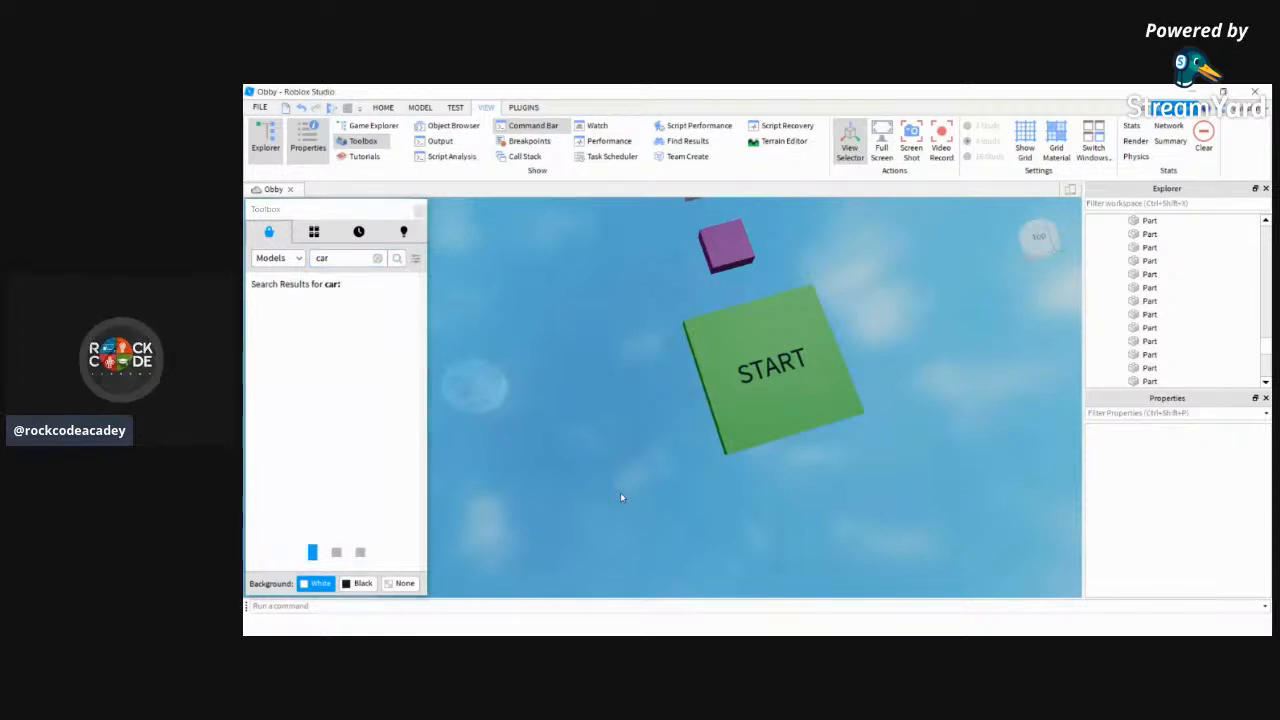
{"action": "right_click", "coordinate": [620, 492]}
{"action": "right_click_drag", "start_coordinate": [568, 453], "coordinate": [569, 457]}
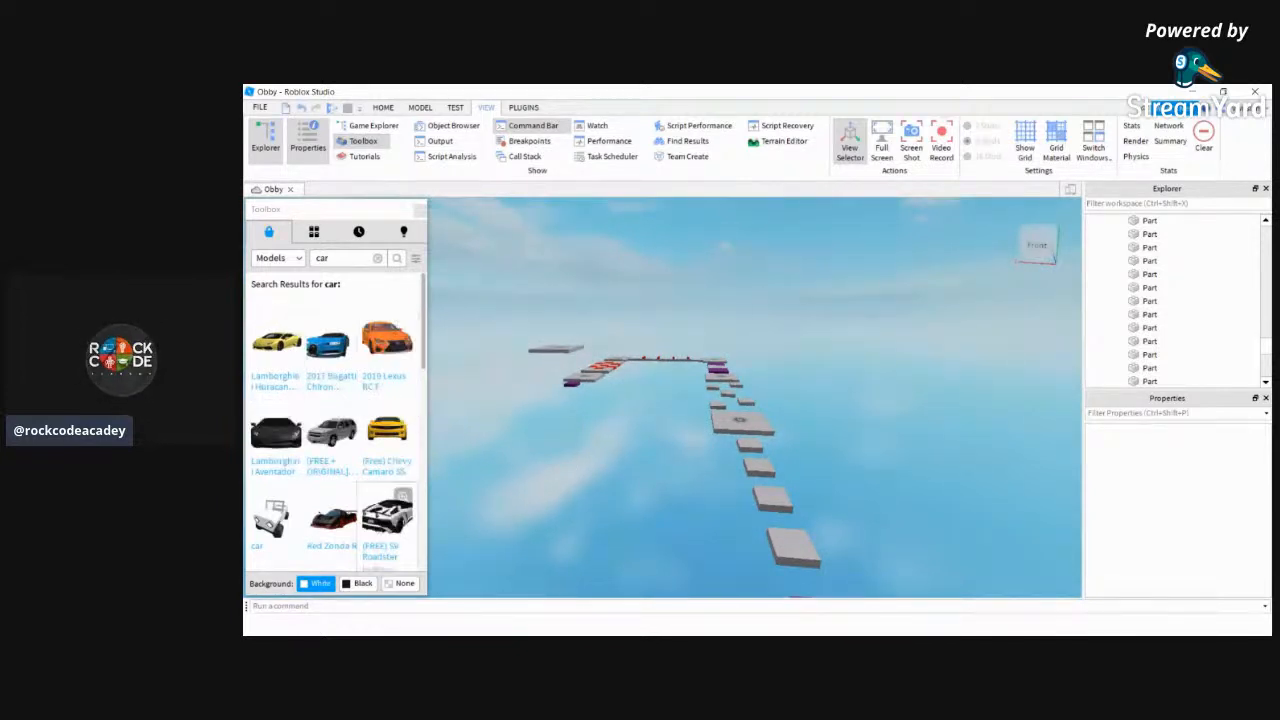
{"action": "left_click", "coordinate": [377, 258]}
{"action": "right_click_drag", "start_coordinate": [524, 473], "coordinate": [523, 472]}
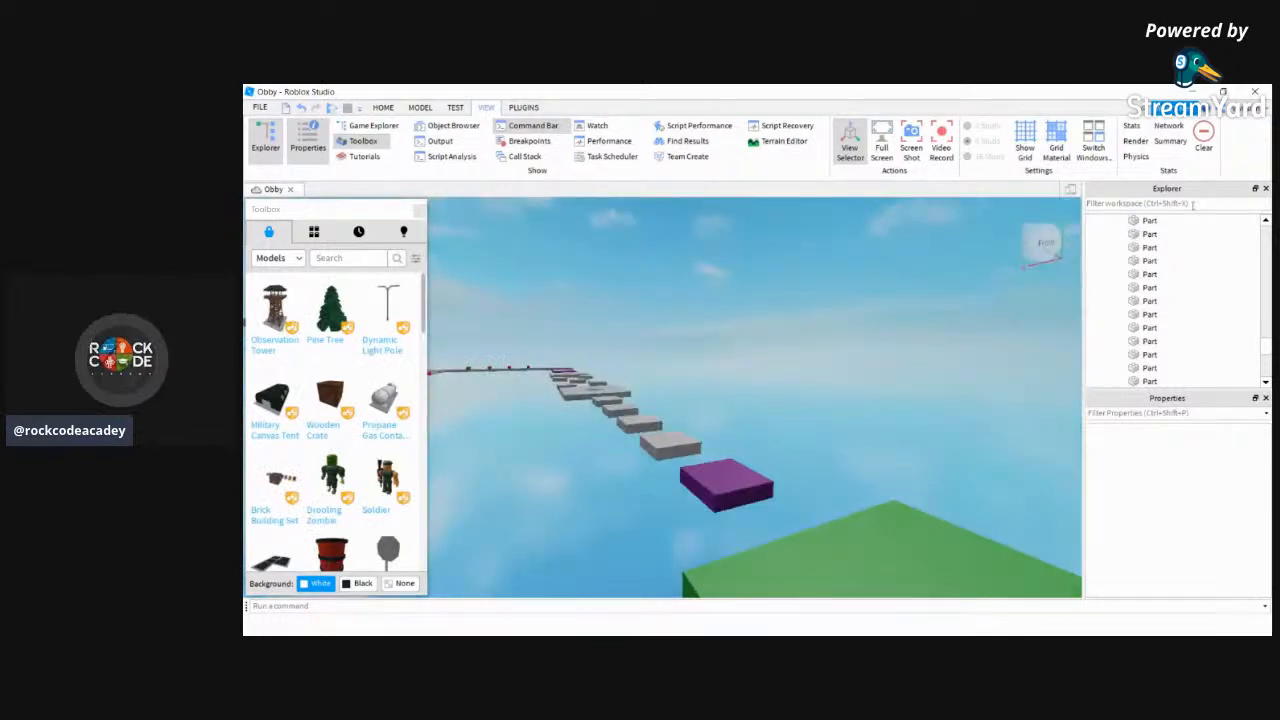
Select the second visible Part in the Explorer list and focus the view on it
{"action": "right_click_drag", "start_coordinate": [943, 342], "coordinate": [946, 345]}
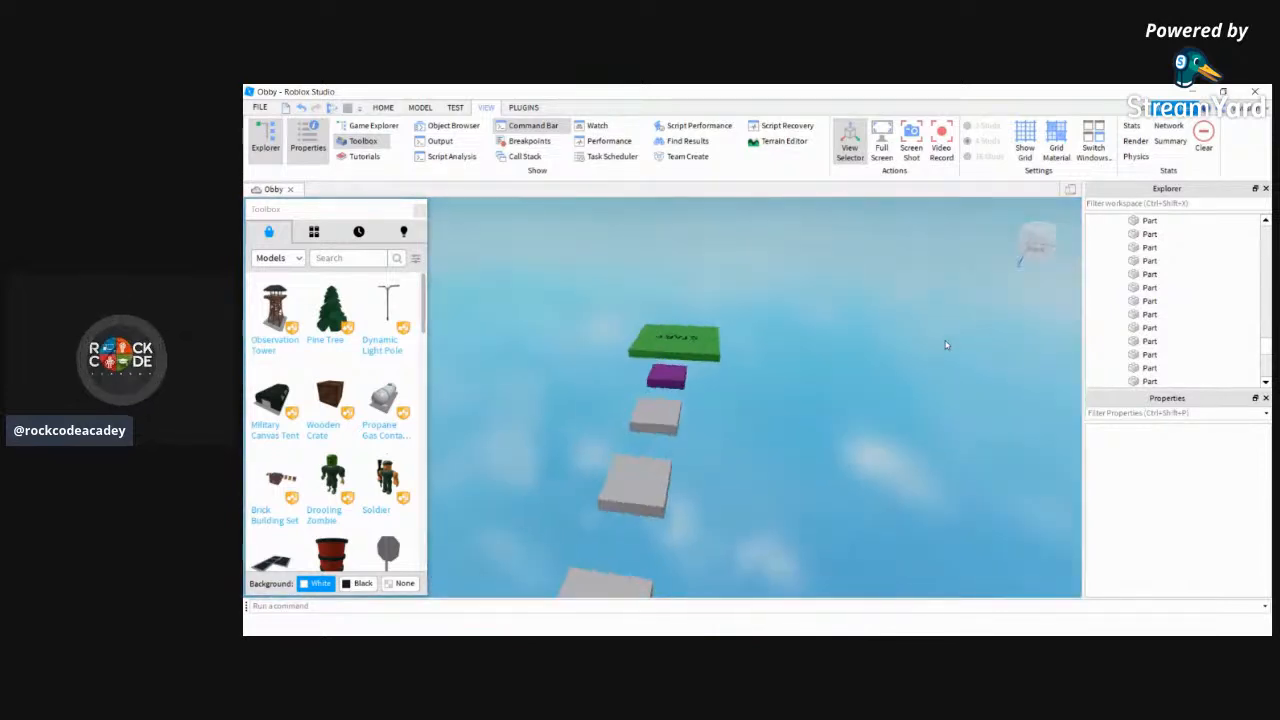
{"action": "left_click", "coordinate": [1149, 234]}
{"action": "key", "text": "f"}
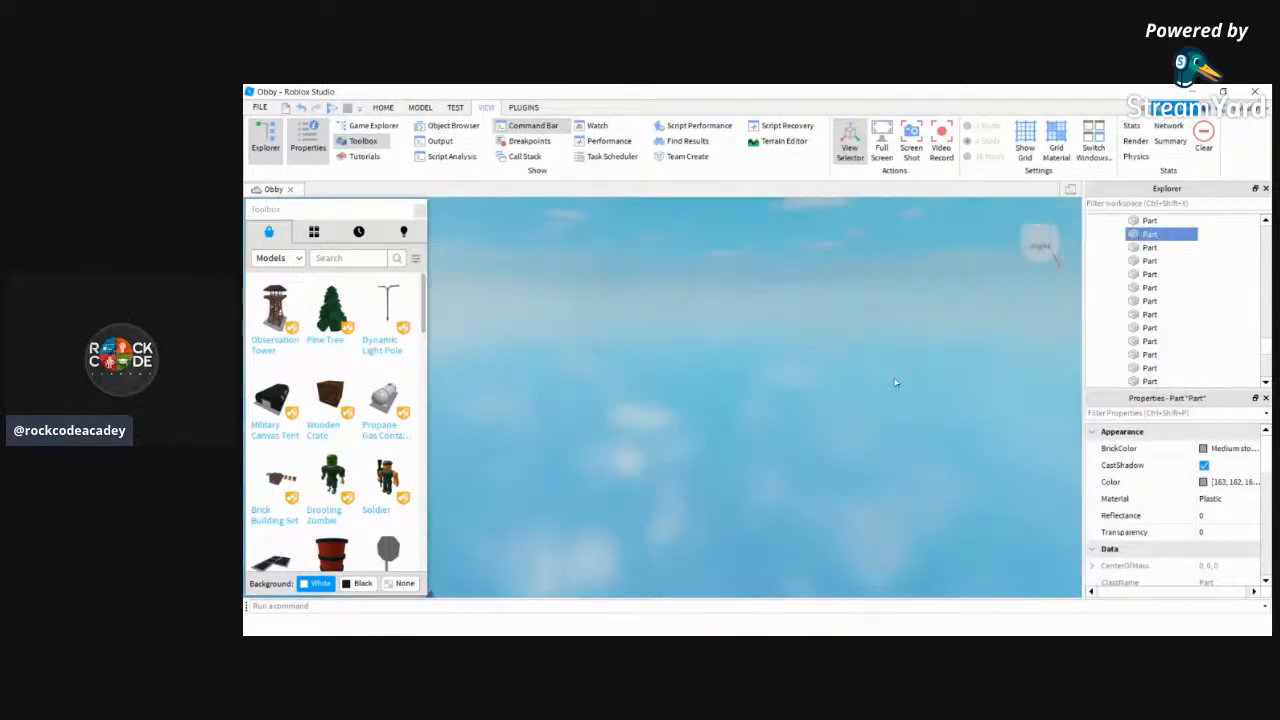
Examine the violet platform beside the START platform up close, with the Home tools shown
{"action": "mouse_move", "coordinate": [895, 382]}
{"action": "right_mouse_down"}
{"action": "mouse_move", "coordinate": [899, 368]}
{"action": "mouse_move", "coordinate": [899, 392]}
{"action": "mouse_move", "coordinate": [896, 381]}
{"action": "right_mouse_up"}
{"action": "key", "text": "w"}
{"action": "key", "text": "w"}
{"action": "key", "text": "w"}
{"action": "key", "text": "w"}
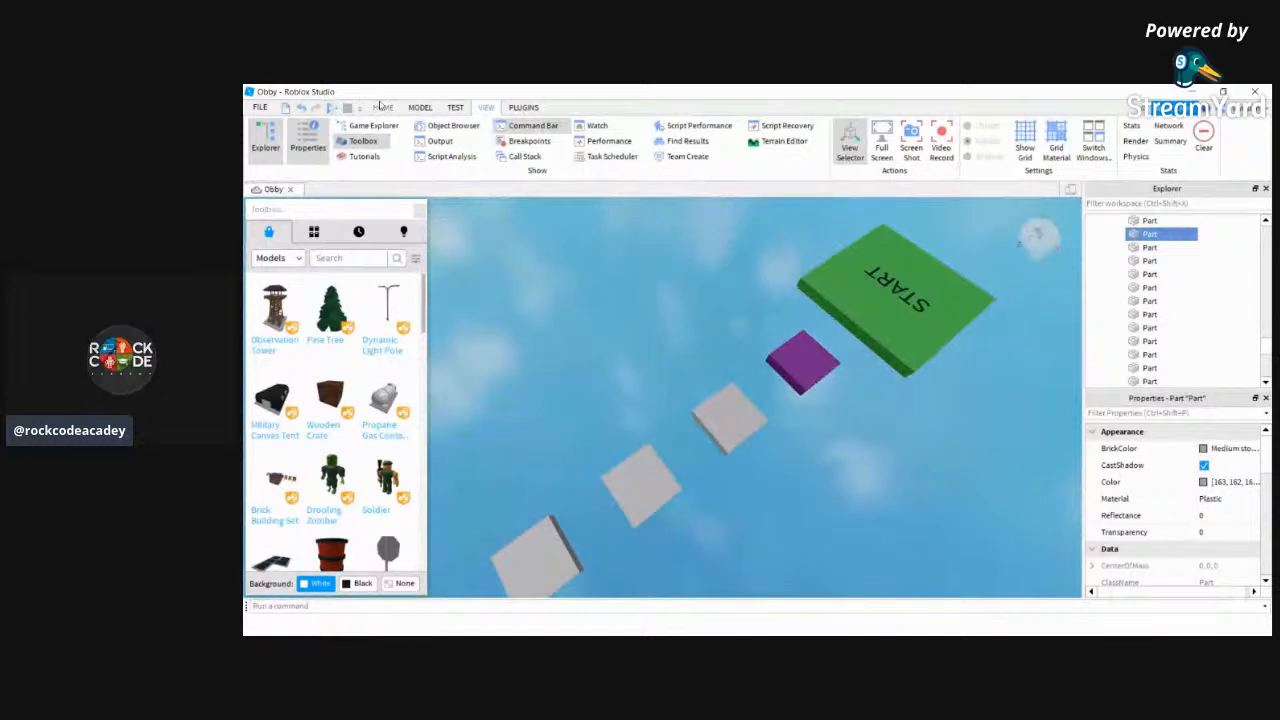
{"action": "left_click", "coordinate": [382, 107]}
{"action": "right_click_drag", "start_coordinate": [816, 303], "coordinate": [757, 272]}
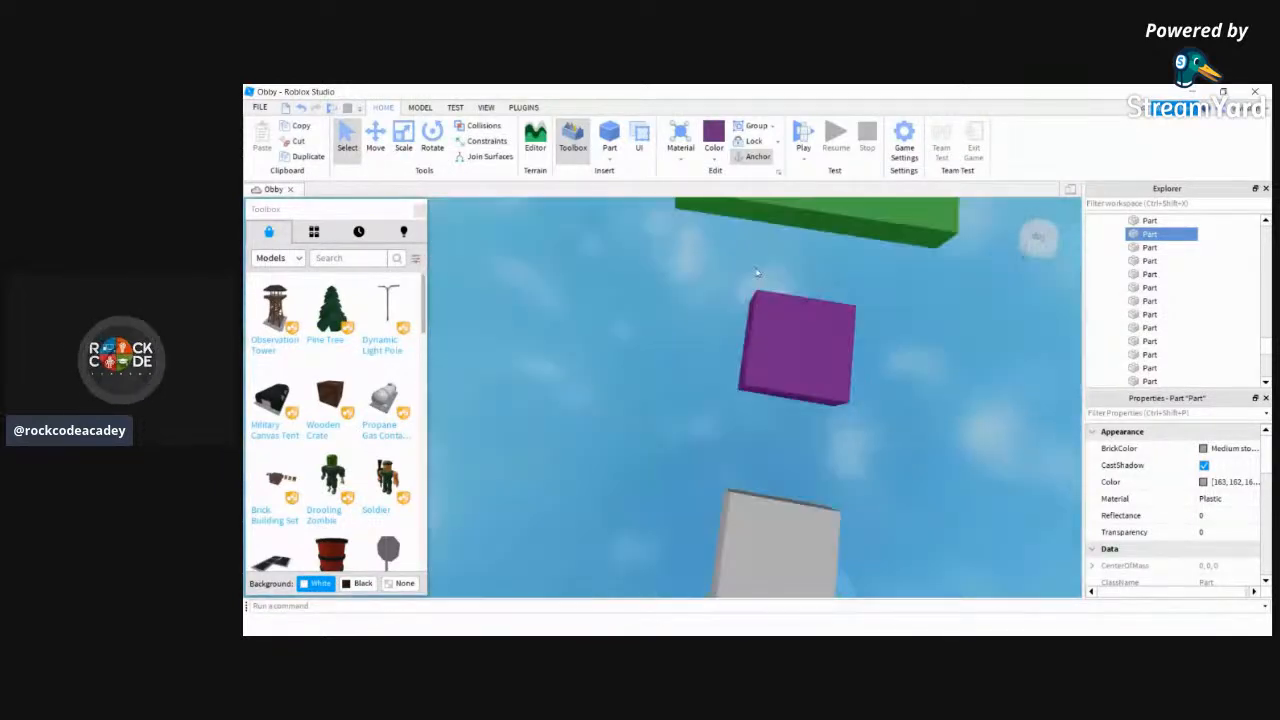
{"action": "key", "text": "d"}
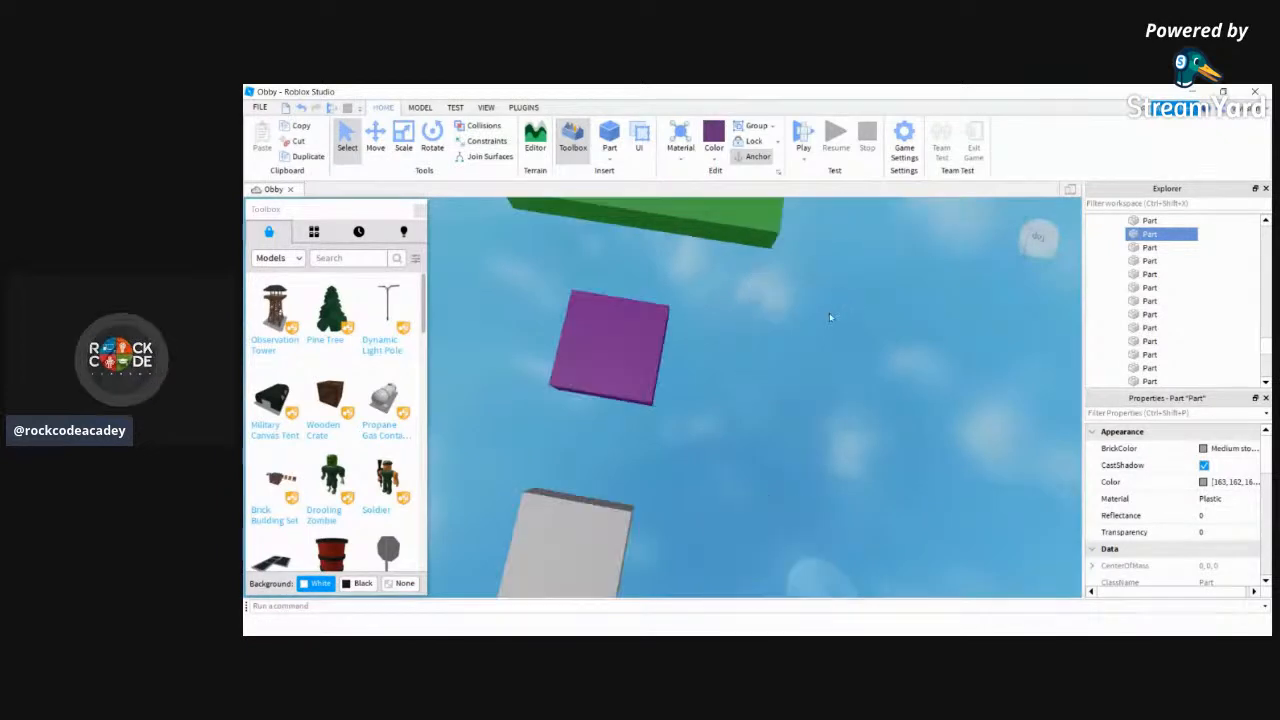
Select the violet platform with the Move tool and shift it sideways along its red axis
{"action": "right_click_drag", "start_coordinate": [865, 388], "coordinate": [853, 368]}
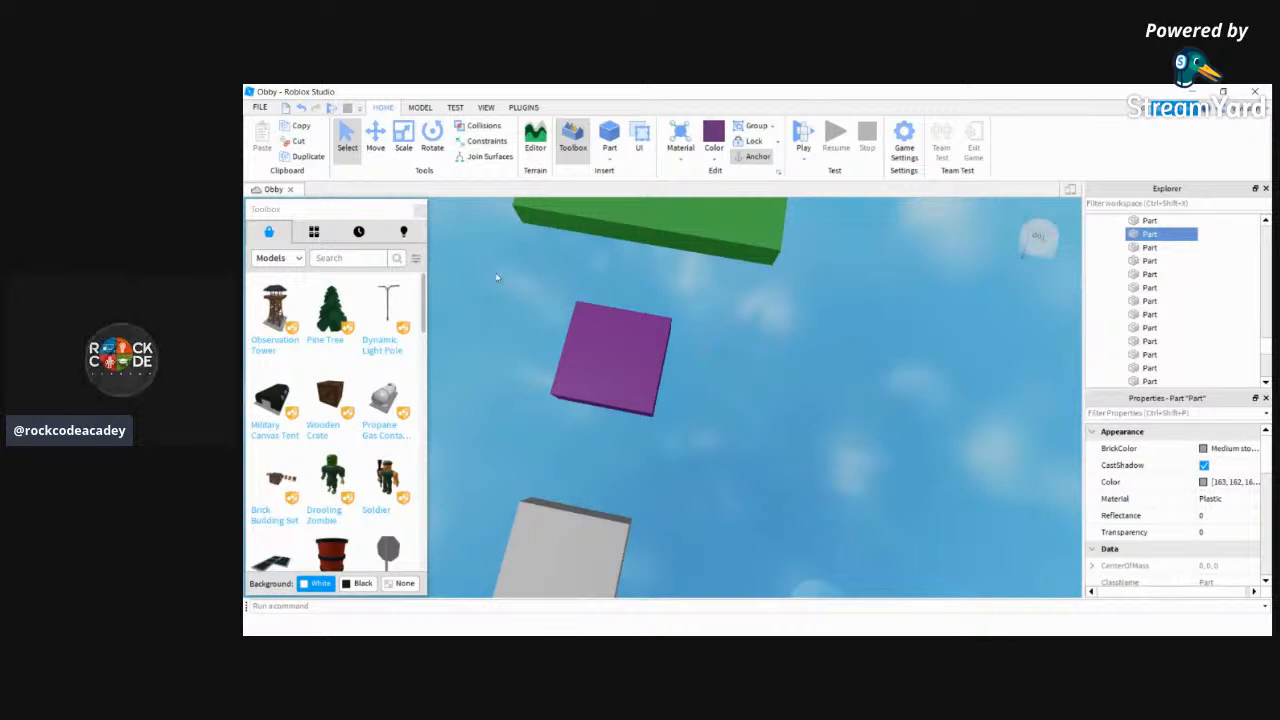
{"action": "left_click", "coordinate": [349, 148]}
{"action": "left_click", "coordinate": [384, 150]}
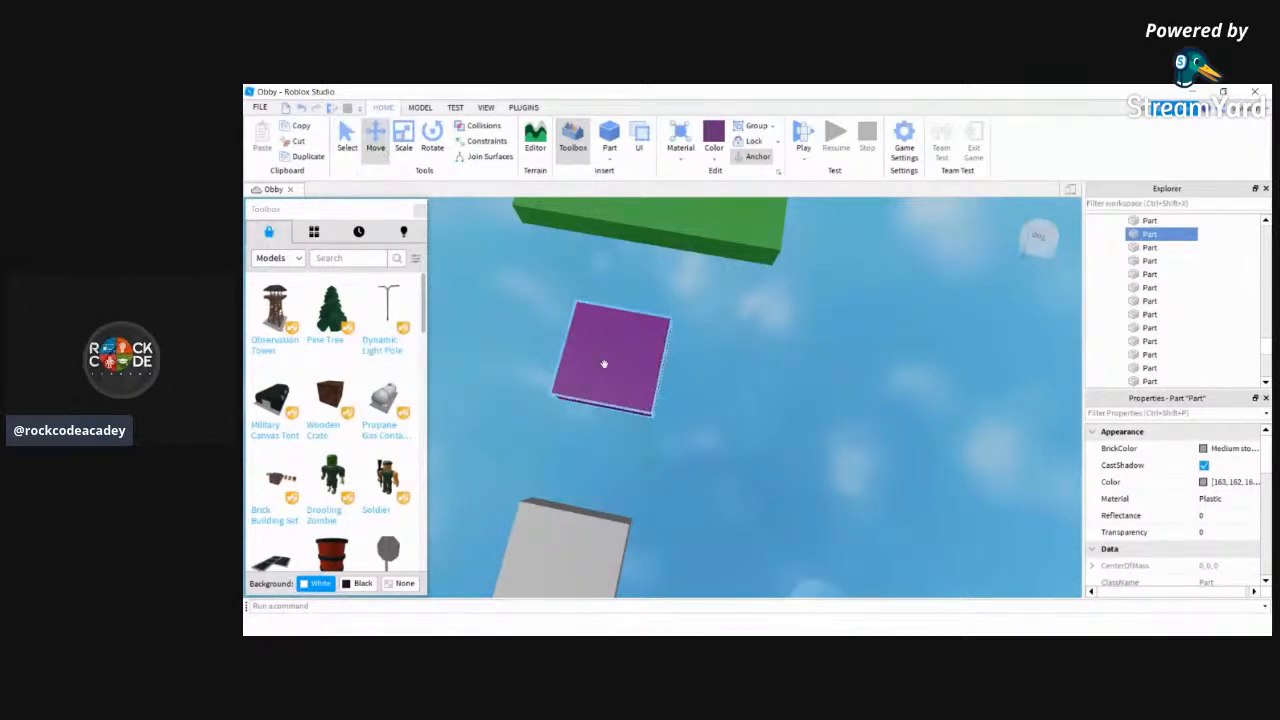
{"action": "left_click", "coordinate": [628, 382]}
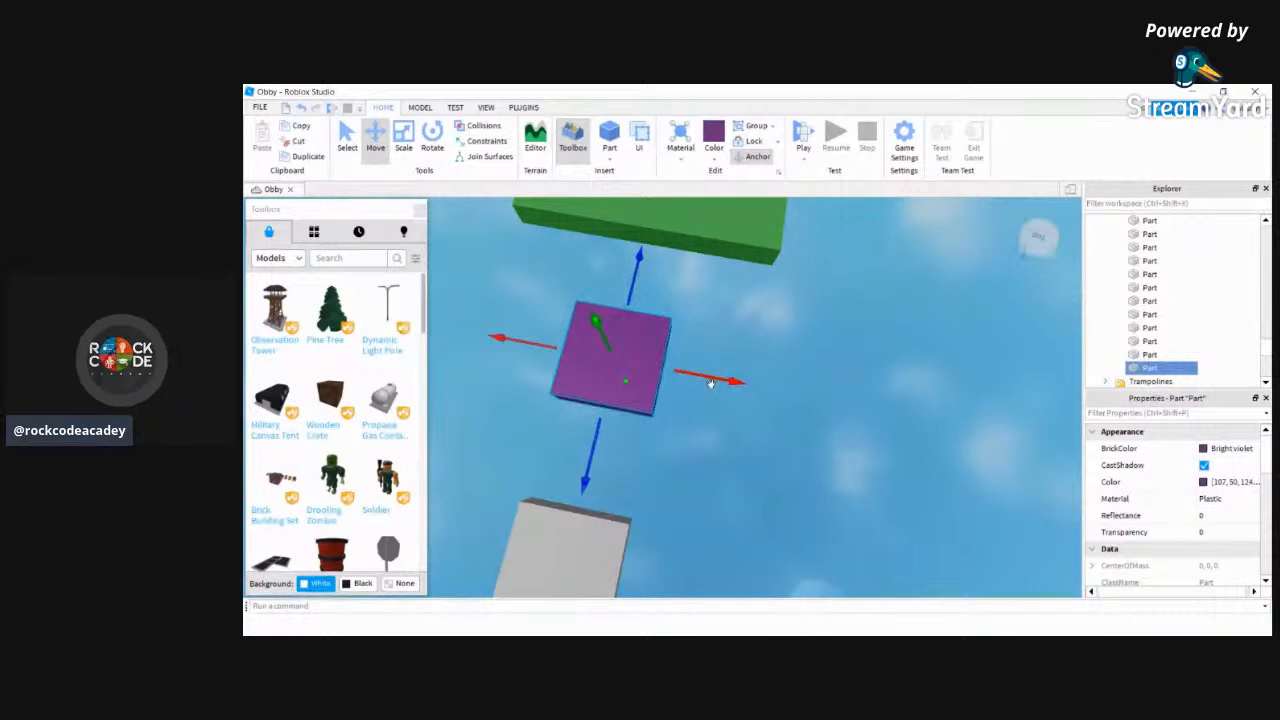
{"action": "left_click_drag", "start_coordinate": [710, 383], "coordinate": [783, 392]}
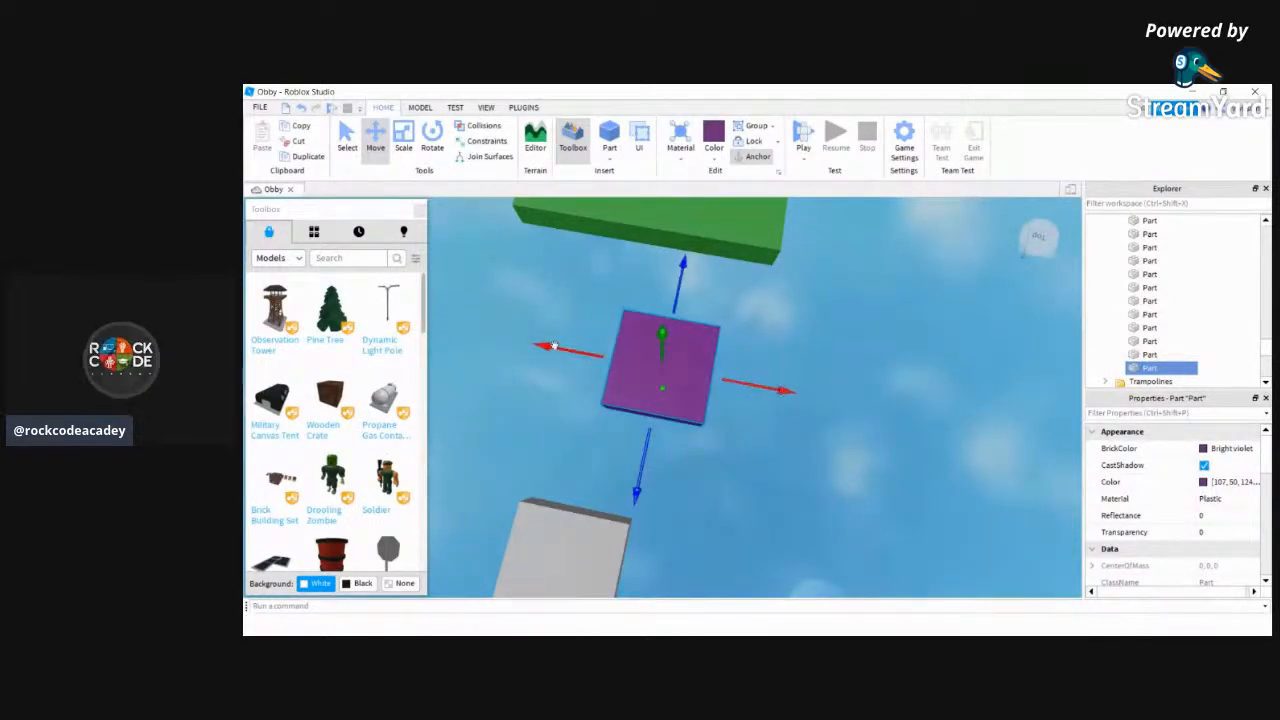
{"action": "left_click_drag", "start_coordinate": [555, 350], "coordinate": [583, 352]}
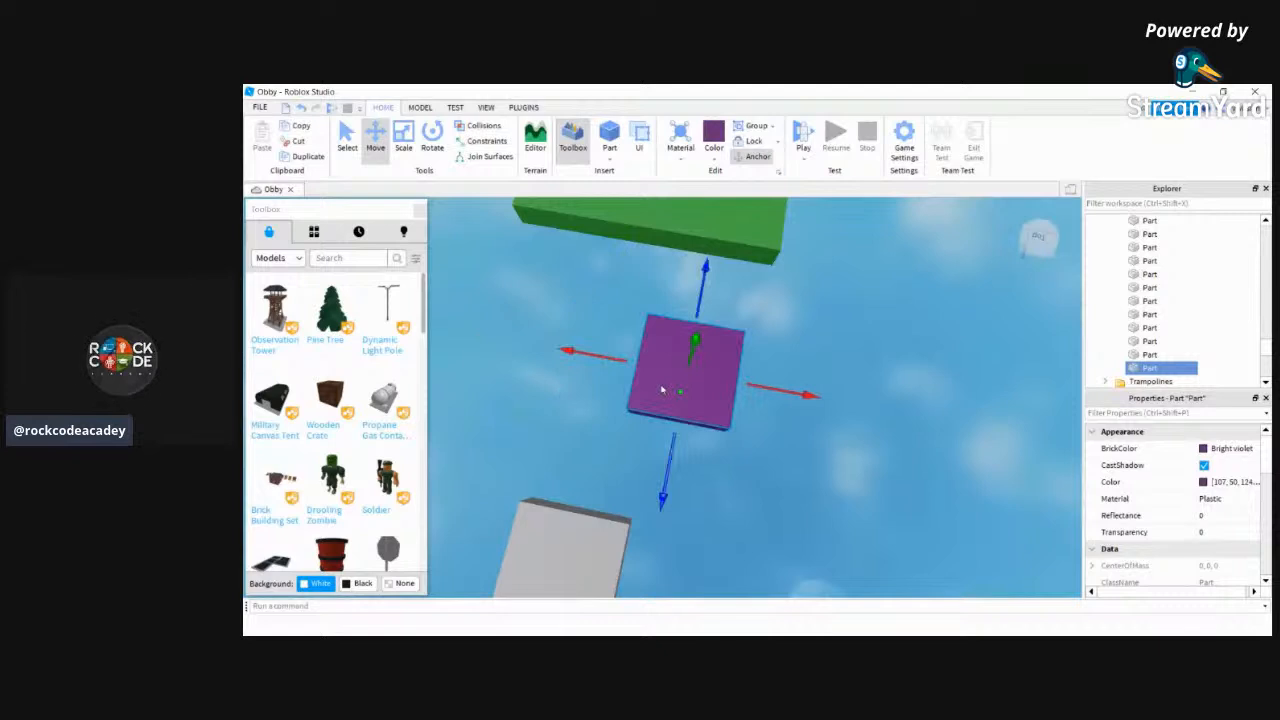
Slide the violet platform partway back along its red axis and nearer to the grey platform along its blue axis
{"action": "left_click", "coordinate": [593, 373]}
{"action": "left_click", "coordinate": [649, 375]}
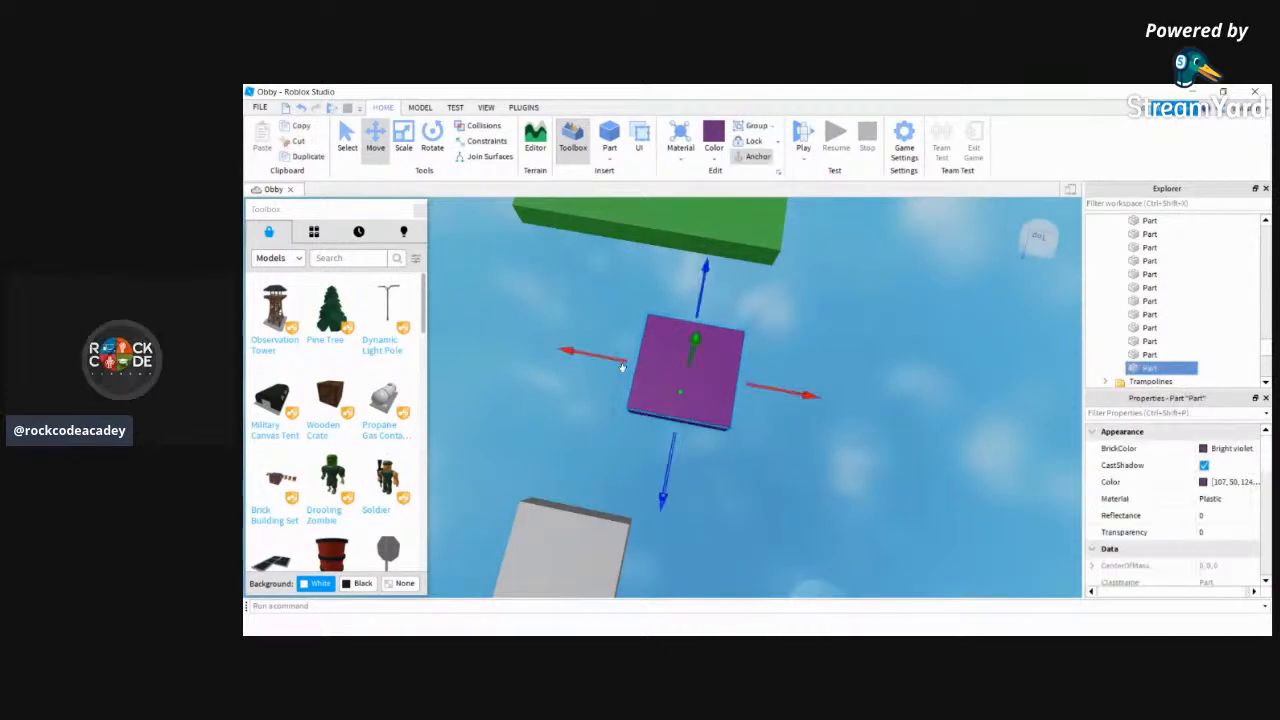
{"action": "left_click_drag", "start_coordinate": [614, 363], "coordinate": [532, 340]}
{"action": "left_click_drag", "start_coordinate": [711, 380], "coordinate": [772, 398]}
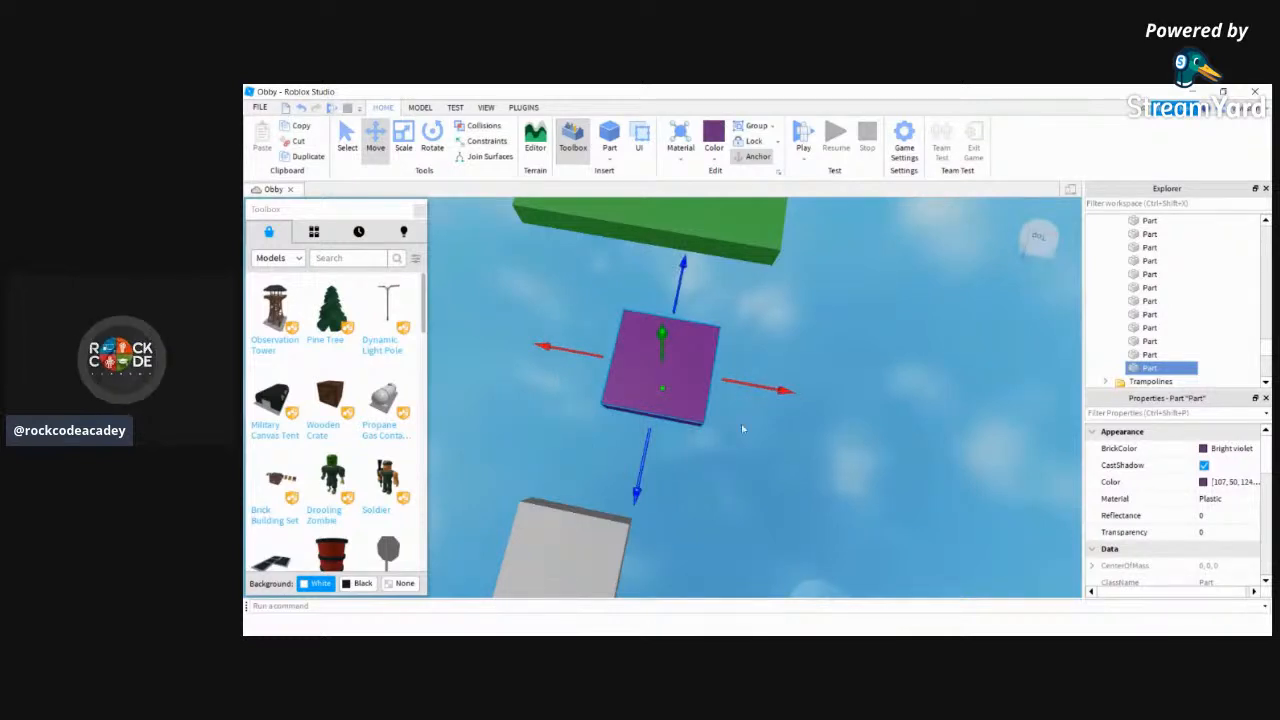
{"action": "mouse_move", "coordinate": [643, 466]}
{"action": "left_mouse_down"}
{"action": "mouse_move", "coordinate": [630, 555]}
{"action": "mouse_move", "coordinate": [642, 446]}
{"action": "mouse_move", "coordinate": [645, 489]}
{"action": "left_mouse_up"}
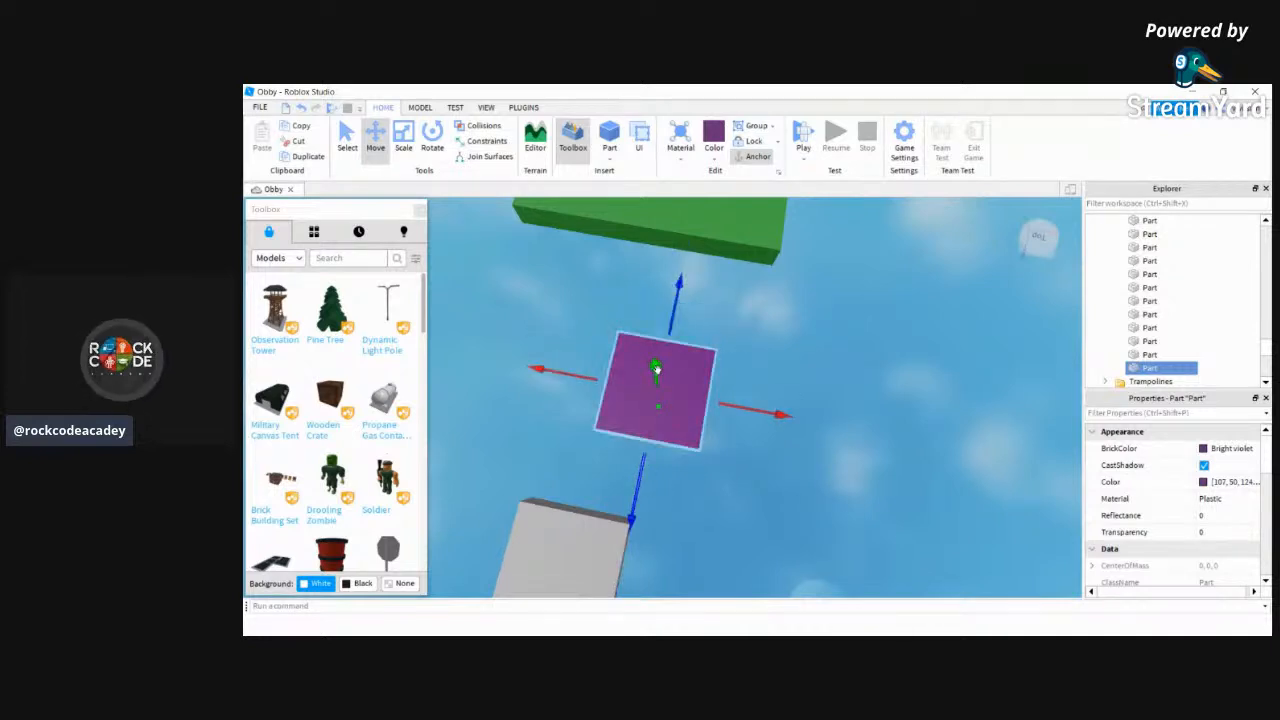
Raise and lower the violet platform along its vertical green axis
{"action": "right_click_drag", "start_coordinate": [795, 363], "coordinate": [793, 359]}
{"action": "left_click_drag", "start_coordinate": [730, 430], "coordinate": [741, 320]}
{"action": "left_click_drag", "start_coordinate": [745, 402], "coordinate": [718, 432]}
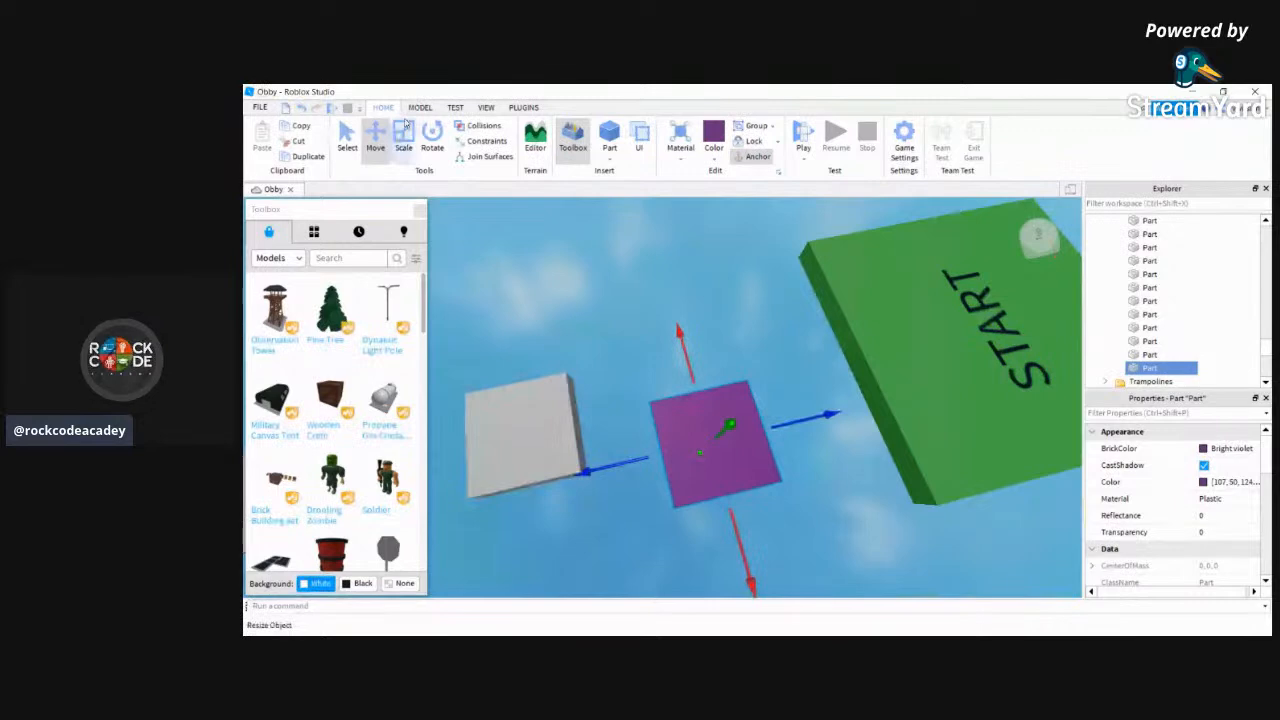
Undo the moves made to the violet platform
{"action": "left_click", "coordinate": [301, 109]}
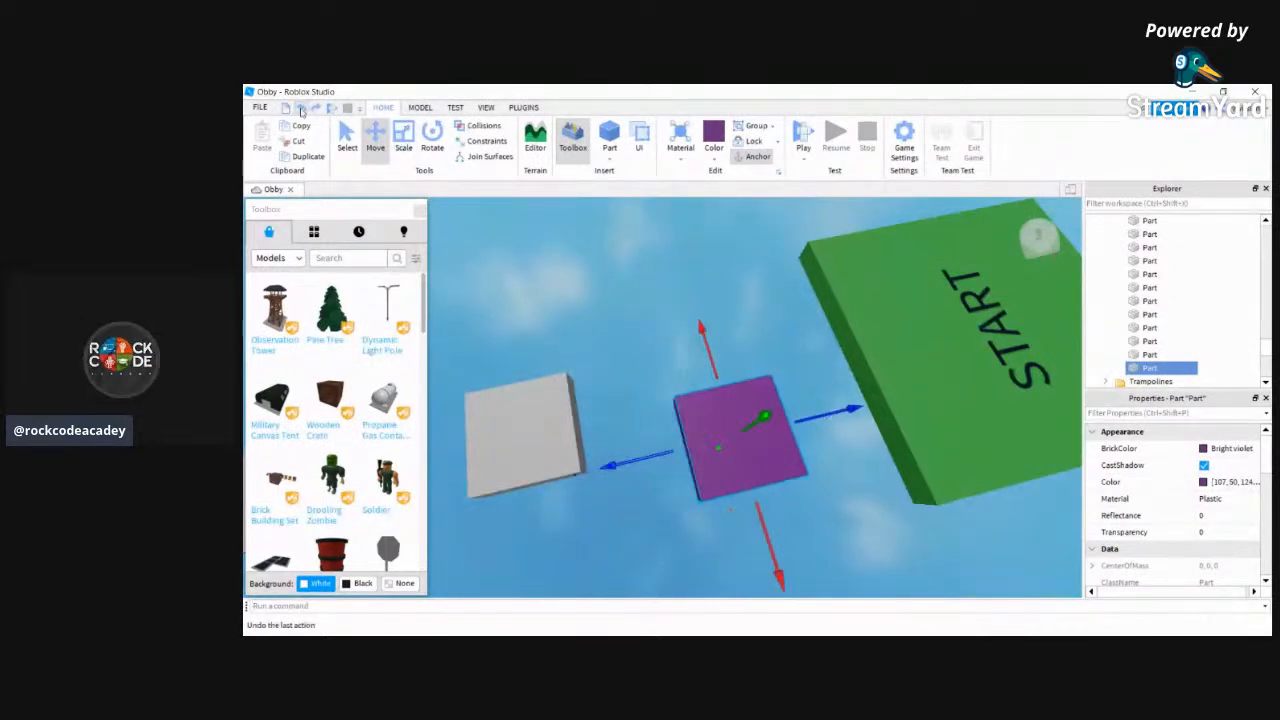
{"action": "left_click", "coordinate": [301, 109]}
{"action": "left_click", "coordinate": [301, 109]}
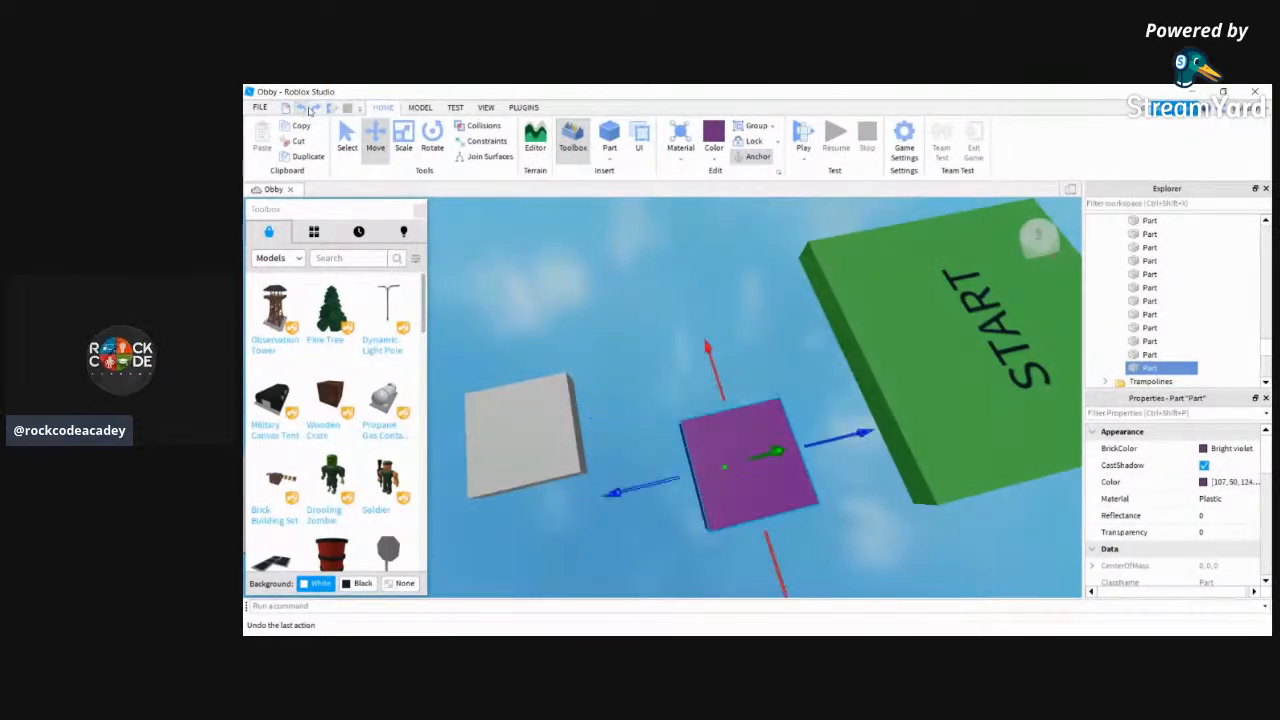
{"action": "left_click", "coordinate": [309, 110]}
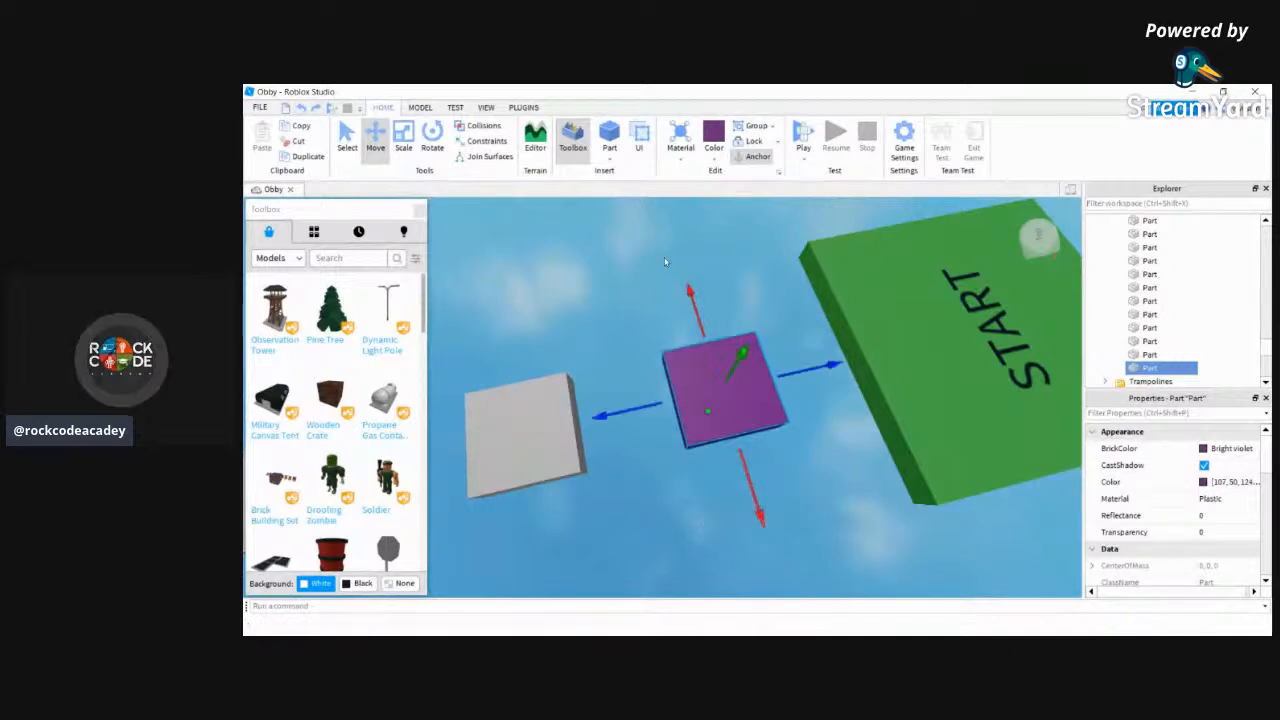
Stretch the violet platform outward at both ends of its red axis with the Scale tool
{"action": "right_click_drag", "start_coordinate": [658, 300], "coordinate": [657, 295]}
{"action": "scroll", "coordinate": [657, 295], "scroll_direction": "up", "scroll_amount": 5}
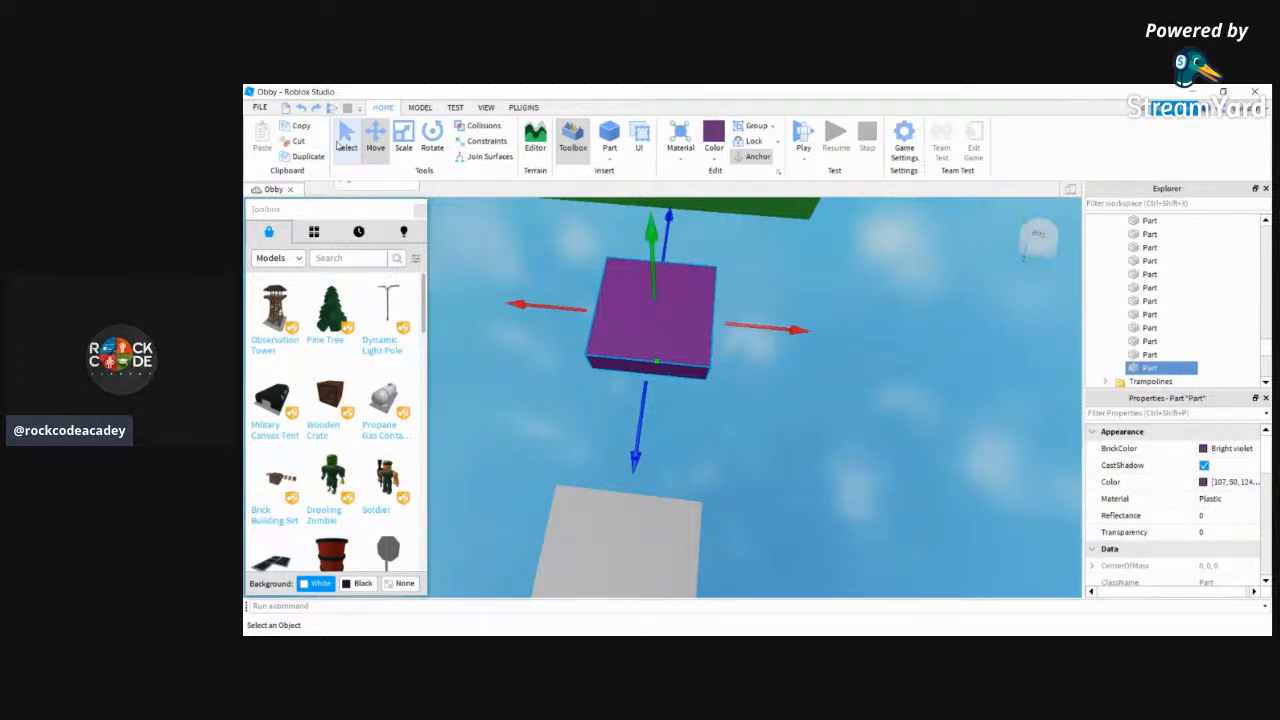
{"action": "left_click", "coordinate": [406, 142]}
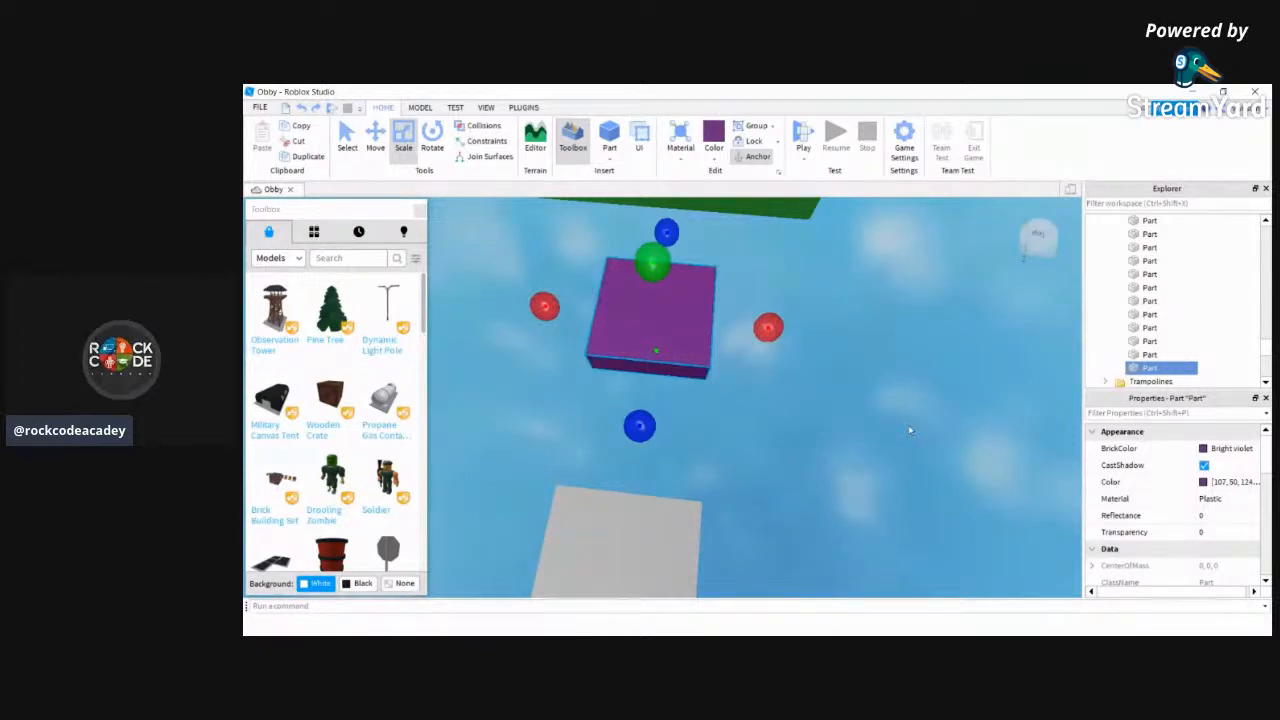
{"action": "left_click_drag", "start_coordinate": [770, 329], "coordinate": [771, 329]}
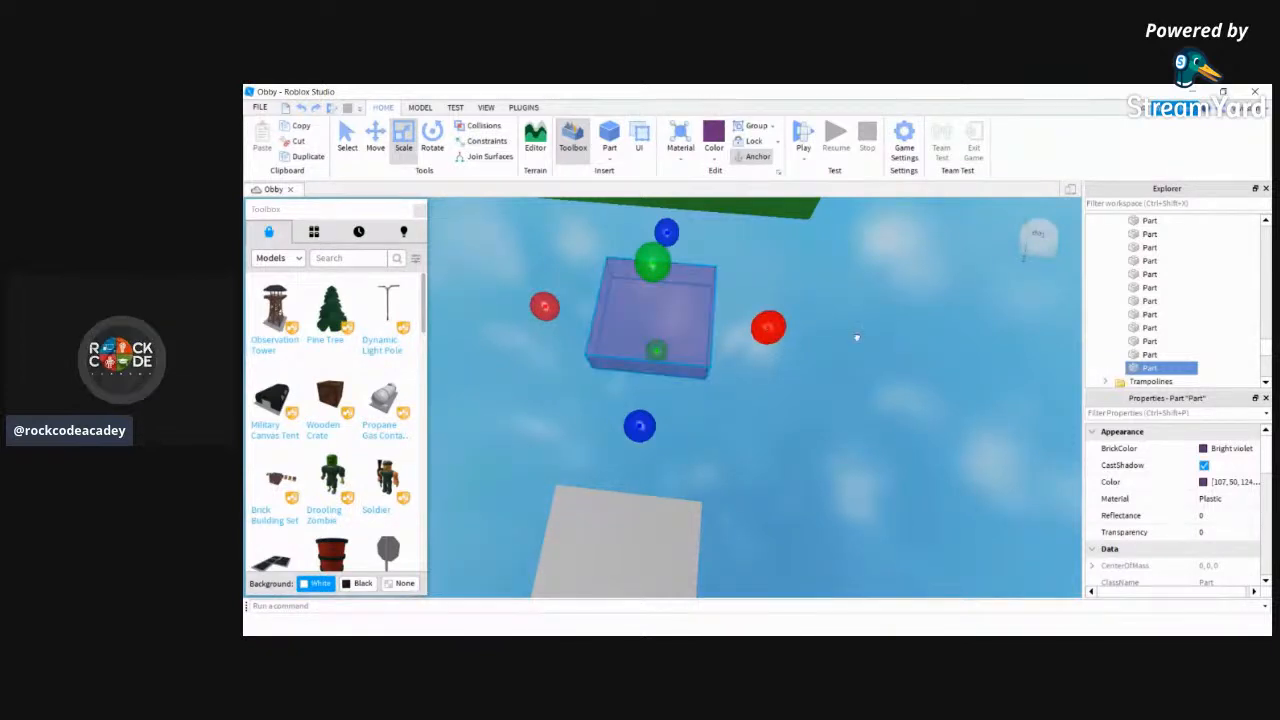
{"action": "left_click_drag", "start_coordinate": [856, 338], "coordinate": [1030, 354]}
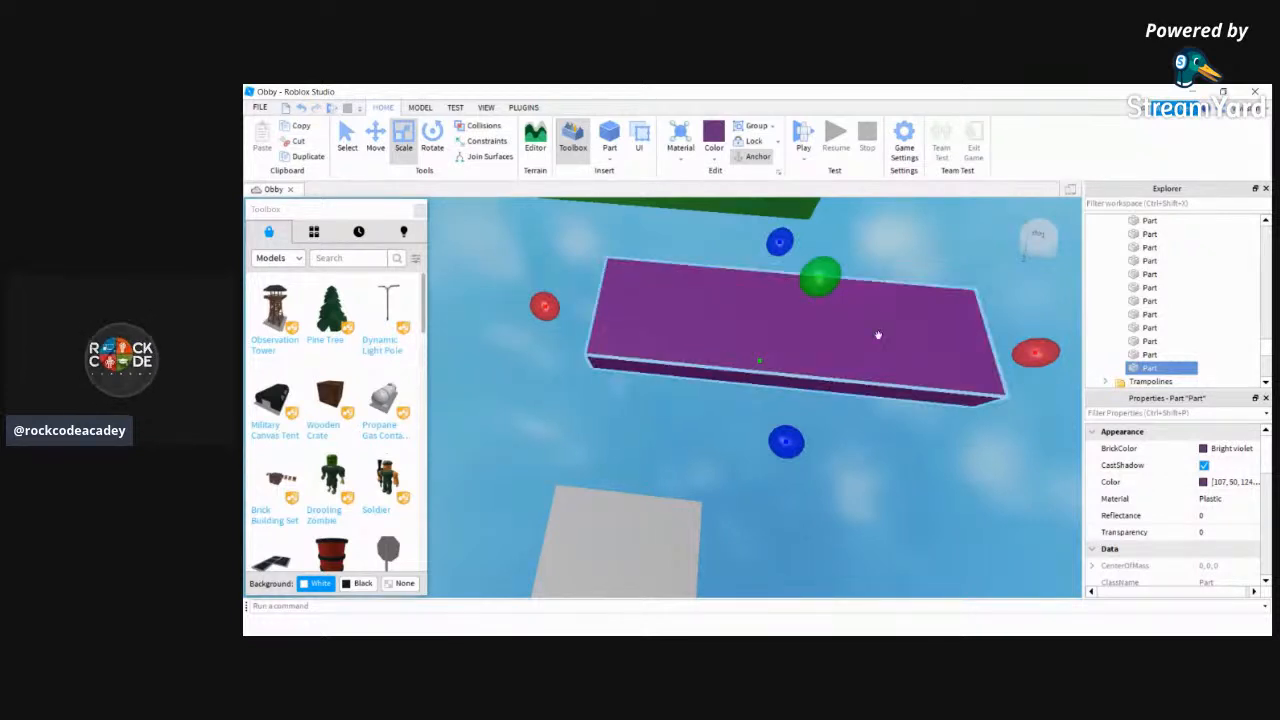
{"action": "left_click_drag", "start_coordinate": [540, 305], "coordinate": [440, 305]}
{"action": "scroll", "coordinate": [660, 305], "scroll_direction": "down", "scroll_amount": 4}
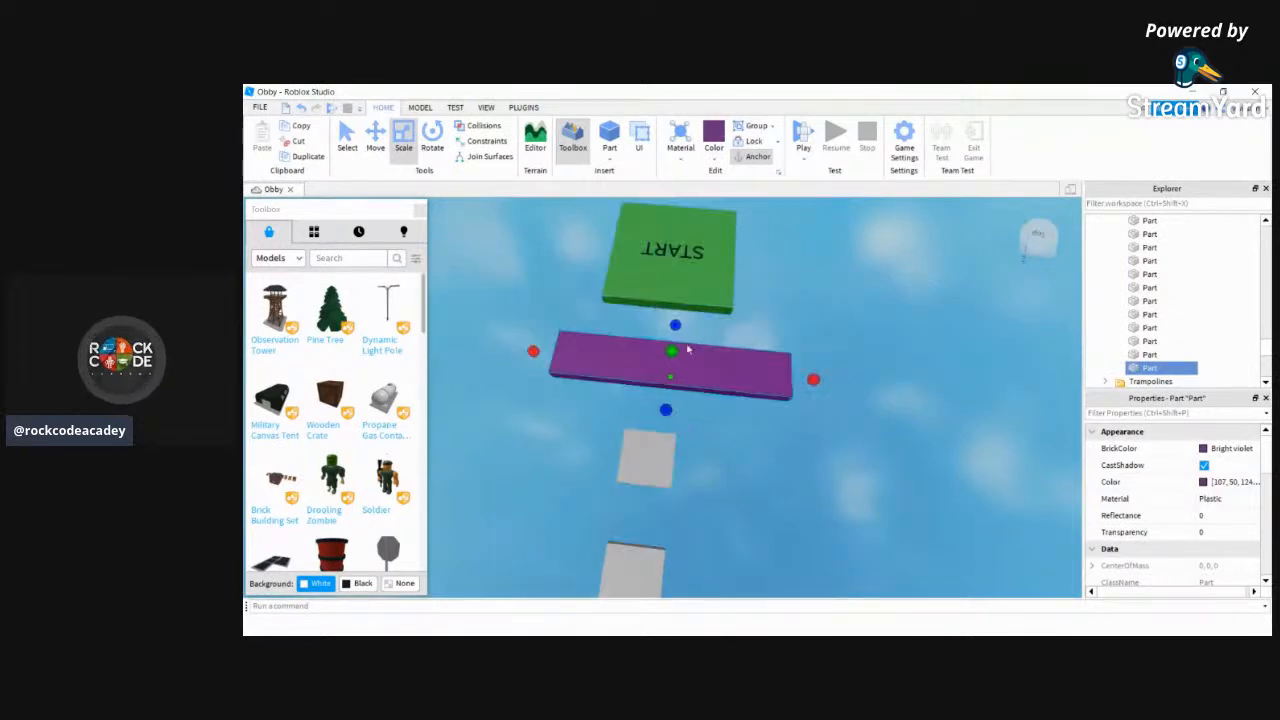
Reselect the stretched violet platform and lengthen it slightly further at one red end
{"action": "left_click", "coordinate": [820, 385]}
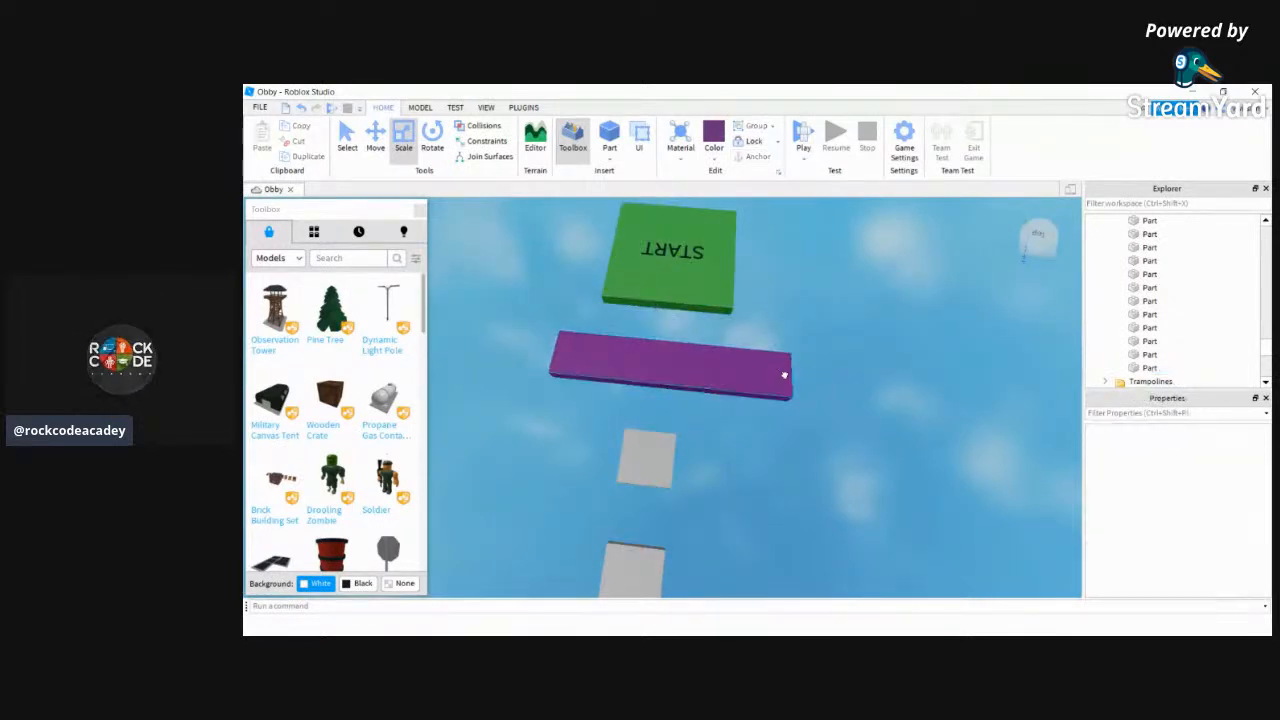
{"action": "left_click", "coordinate": [788, 385]}
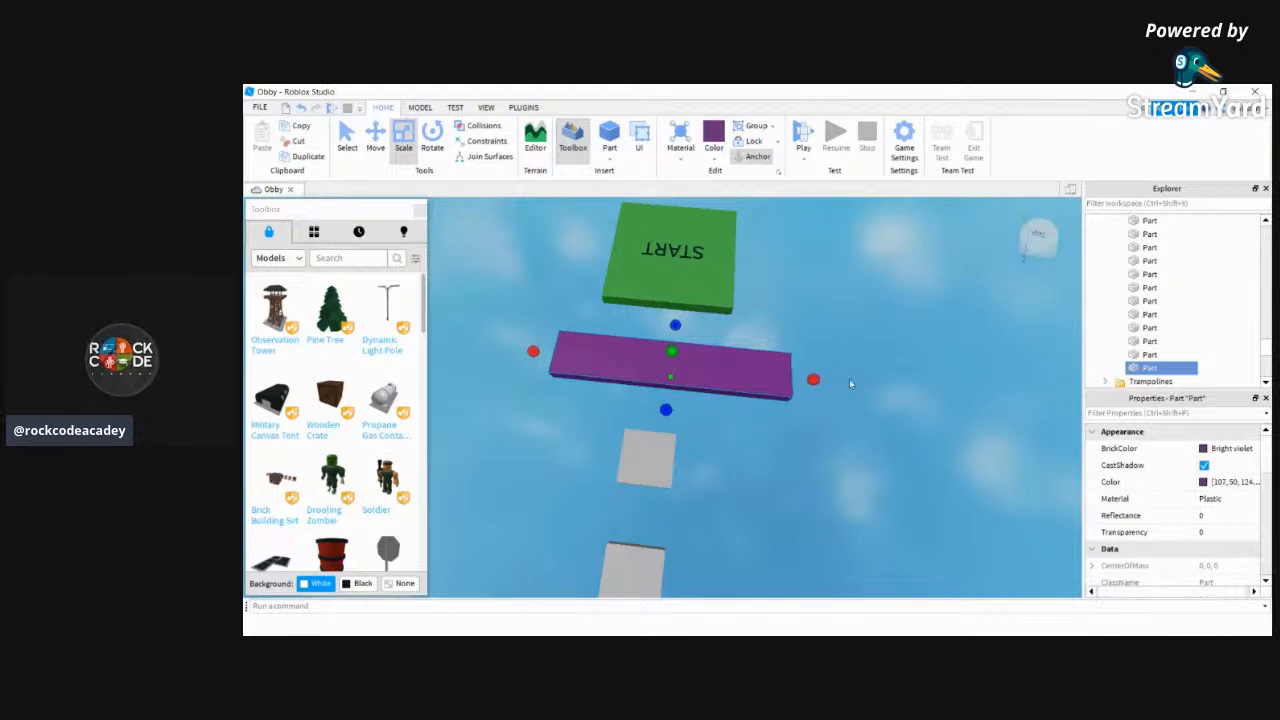
{"action": "mouse_move", "coordinate": [812, 379]}
{"action": "left_mouse_down"}
{"action": "mouse_move", "coordinate": [915, 377]}
{"action": "mouse_move", "coordinate": [824, 384]}
{"action": "left_mouse_up"}
Try to reposition the stretched violet platform freely in the scene twice, undoing each move
{"action": "left_click_drag", "start_coordinate": [678, 356], "coordinate": [544, 207]}
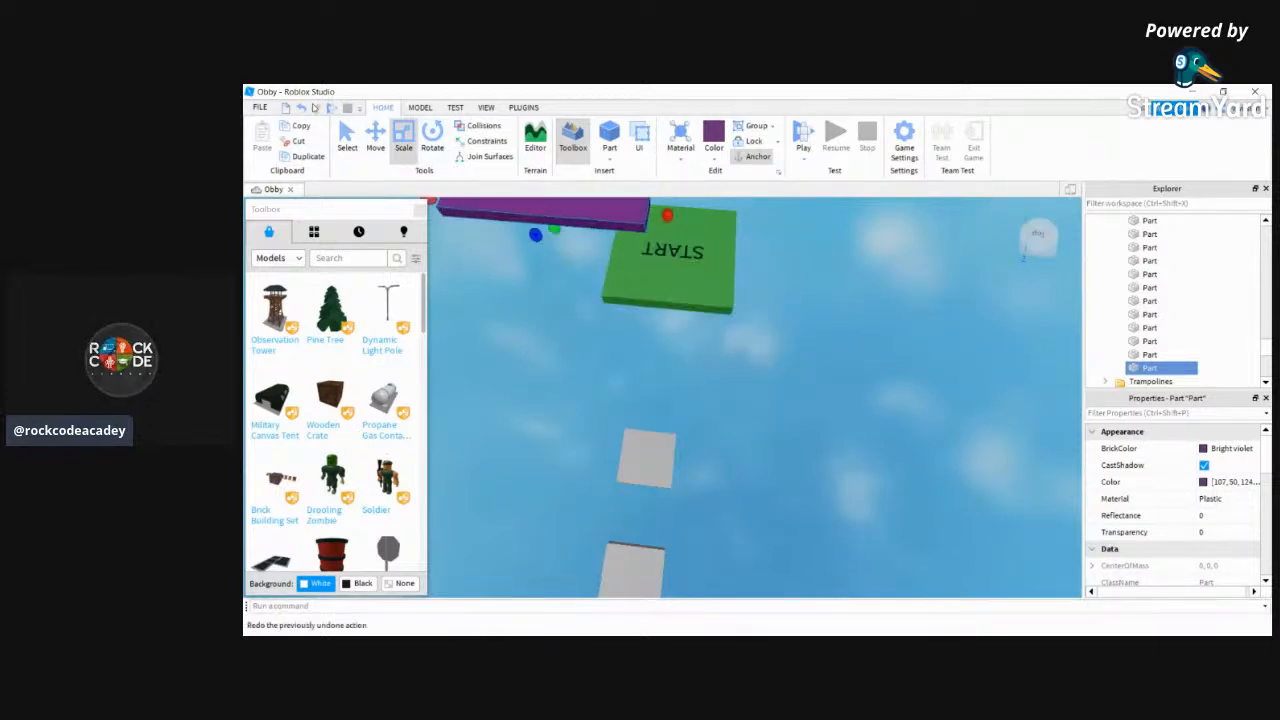
{"action": "left_click", "coordinate": [302, 107]}
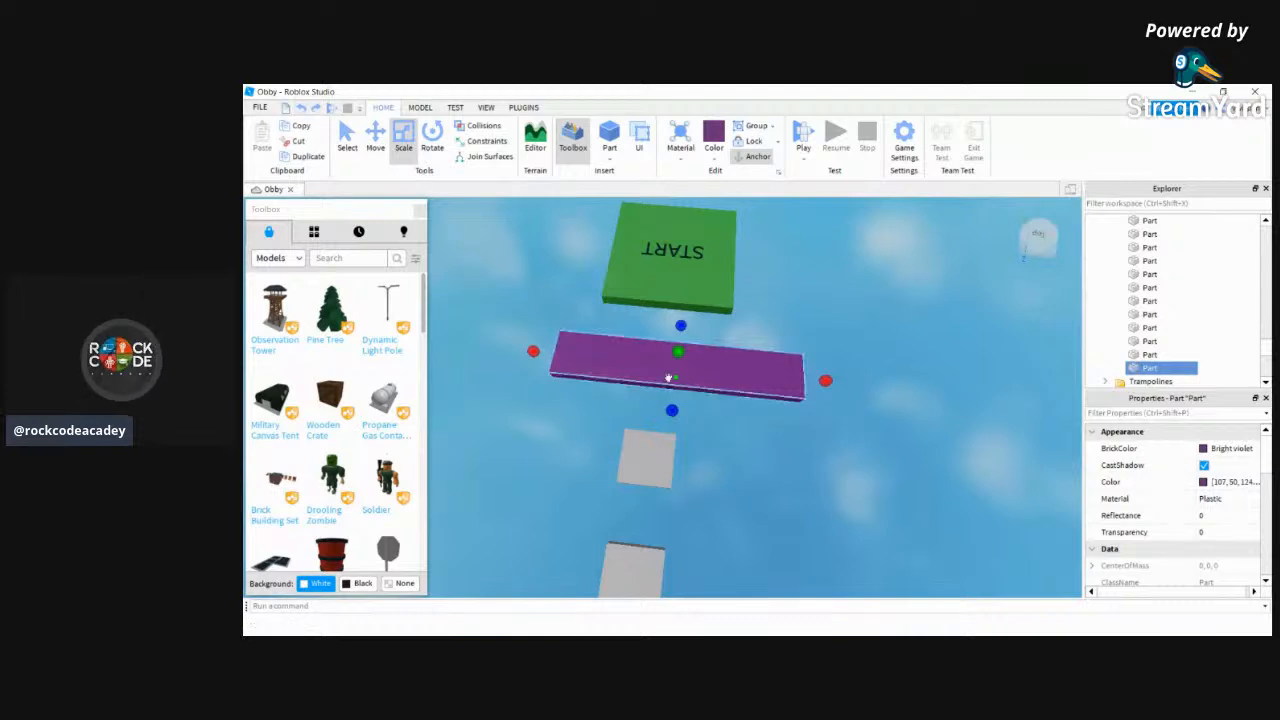
{"action": "left_click_drag", "start_coordinate": [668, 378], "coordinate": [680, 334]}
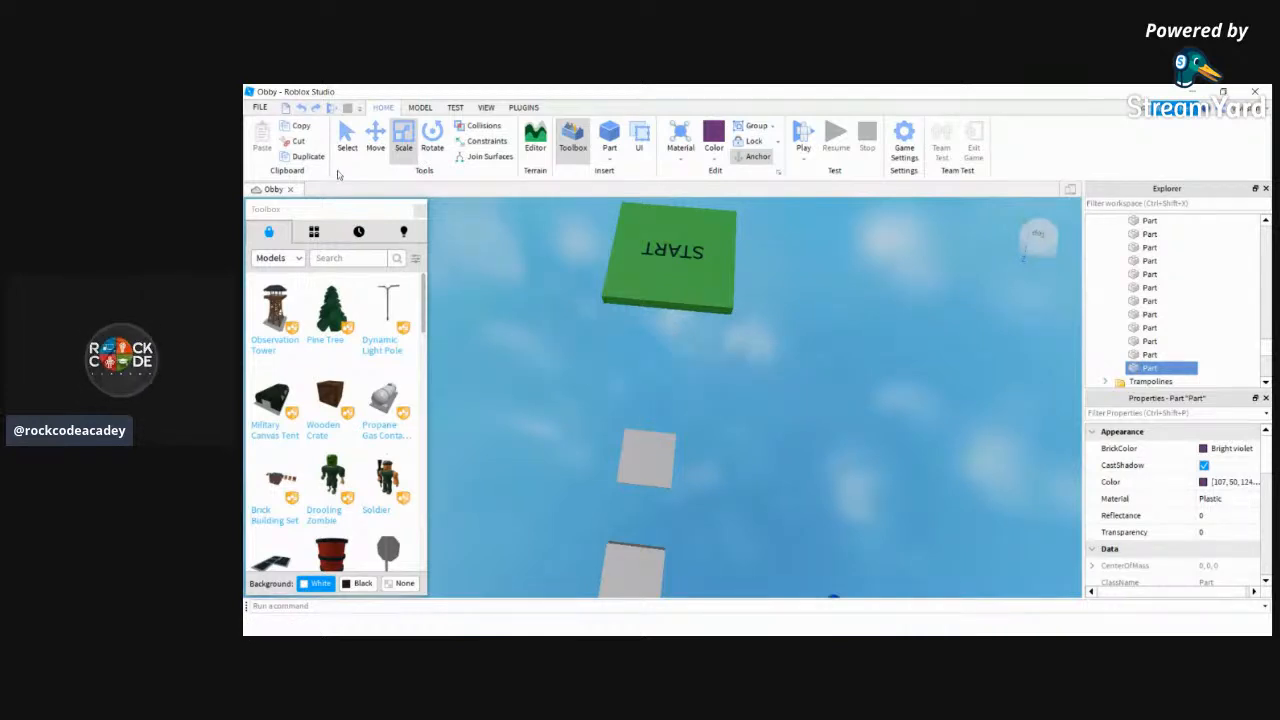
{"action": "left_click", "coordinate": [303, 107]}
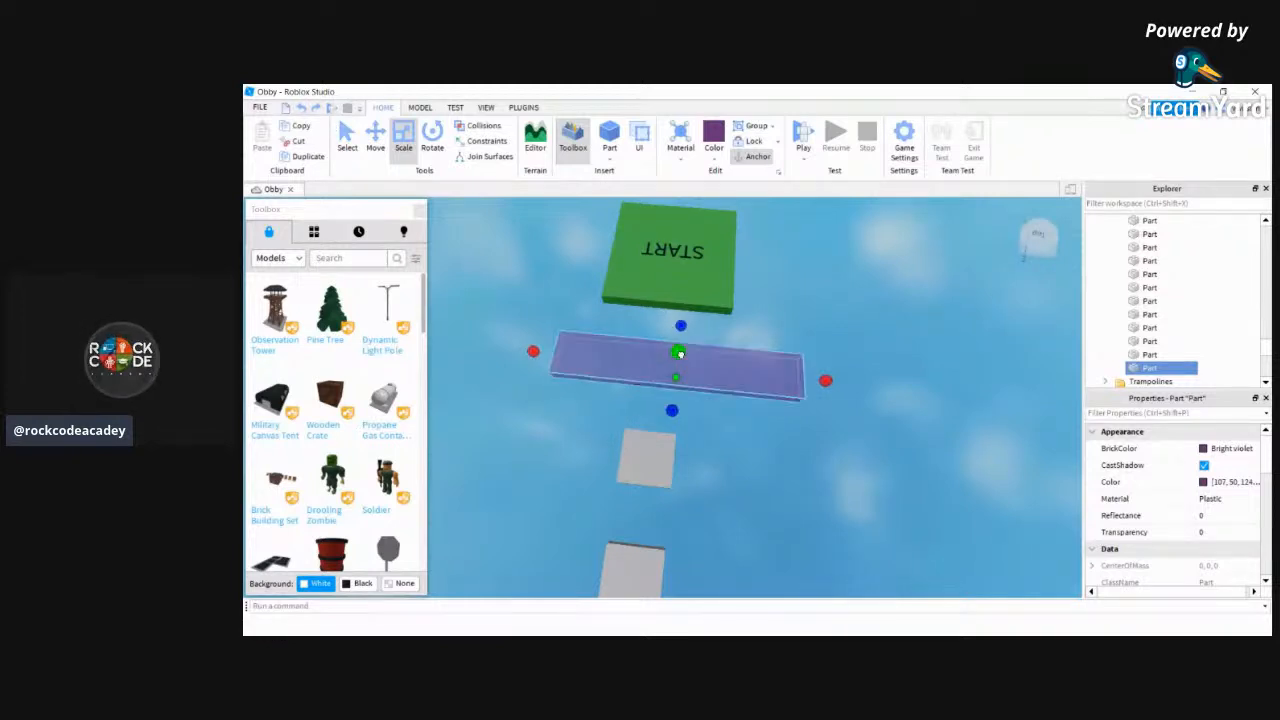
Scale the violet platform up into a tall block along its green axis and flatten it again
{"action": "left_click_drag", "start_coordinate": [679, 354], "coordinate": [689, 212]}
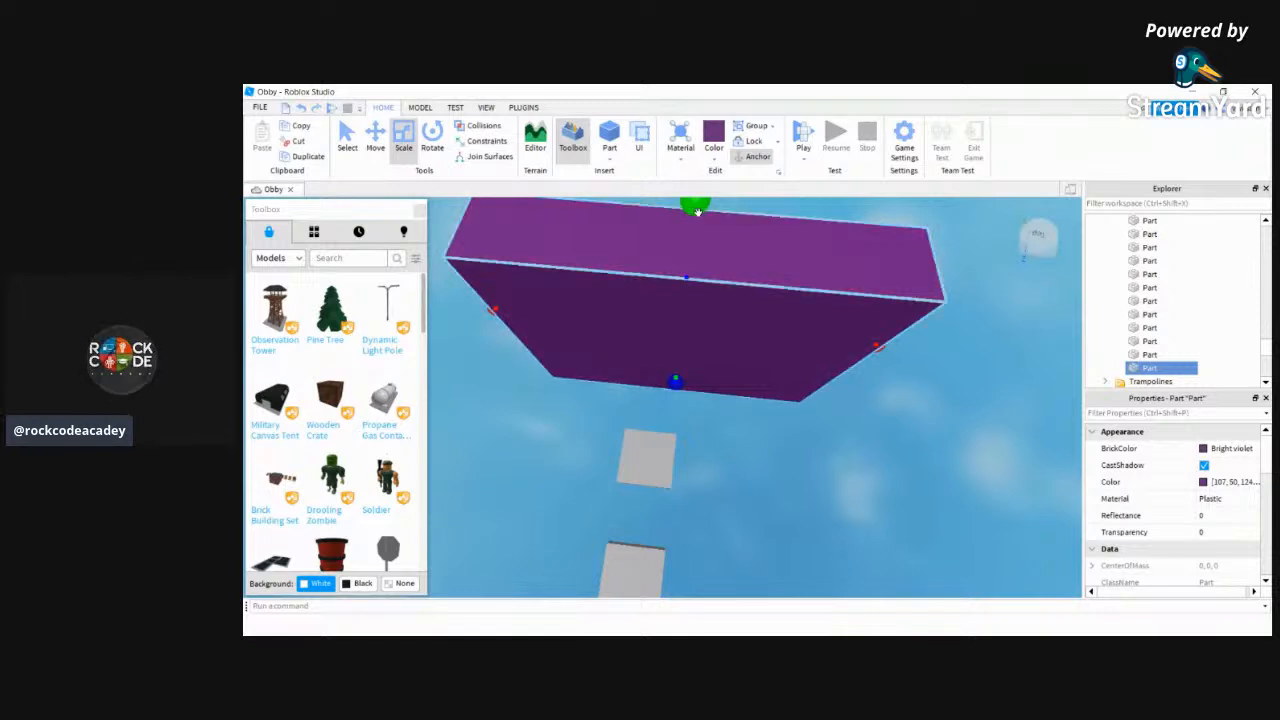
{"action": "left_click_drag", "start_coordinate": [698, 212], "coordinate": [698, 213]}
{"action": "right_click_drag", "start_coordinate": [786, 522], "coordinate": [786, 522]}
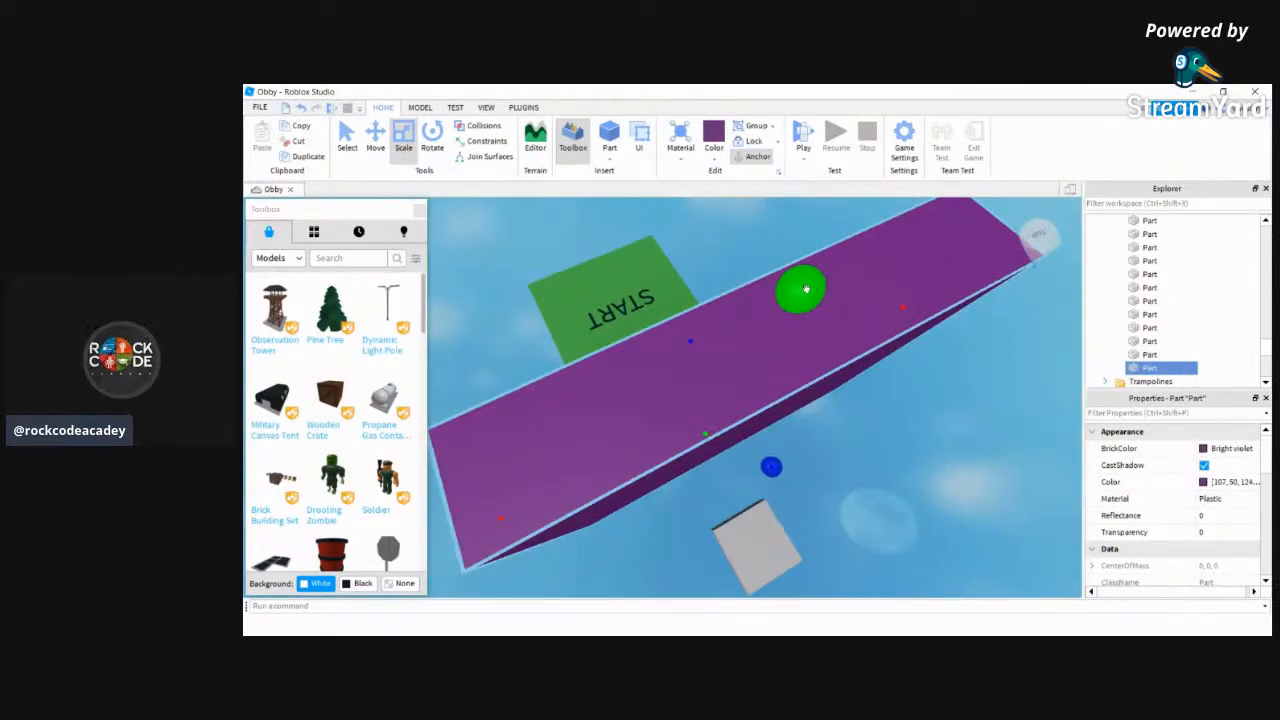
{"action": "left_click_drag", "start_coordinate": [806, 289], "coordinate": [668, 438]}
Examine the stretched violet platform beside the START platform from several angles and distances
{"action": "scroll", "coordinate": [519, 449], "scroll_direction": "up", "scroll_amount": 8}
{"action": "right_click_drag", "start_coordinate": [517, 449], "coordinate": [521, 452]}
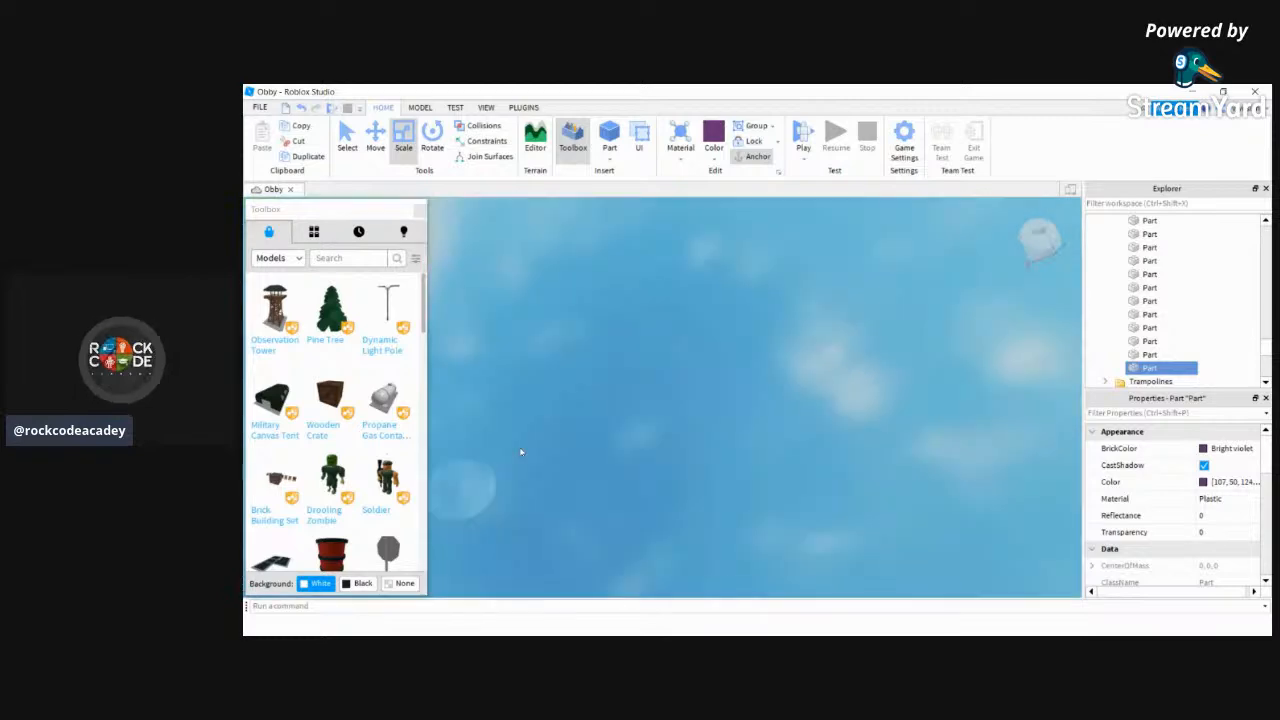
{"action": "scroll", "coordinate": [517, 450], "scroll_direction": "down", "scroll_amount": 6}
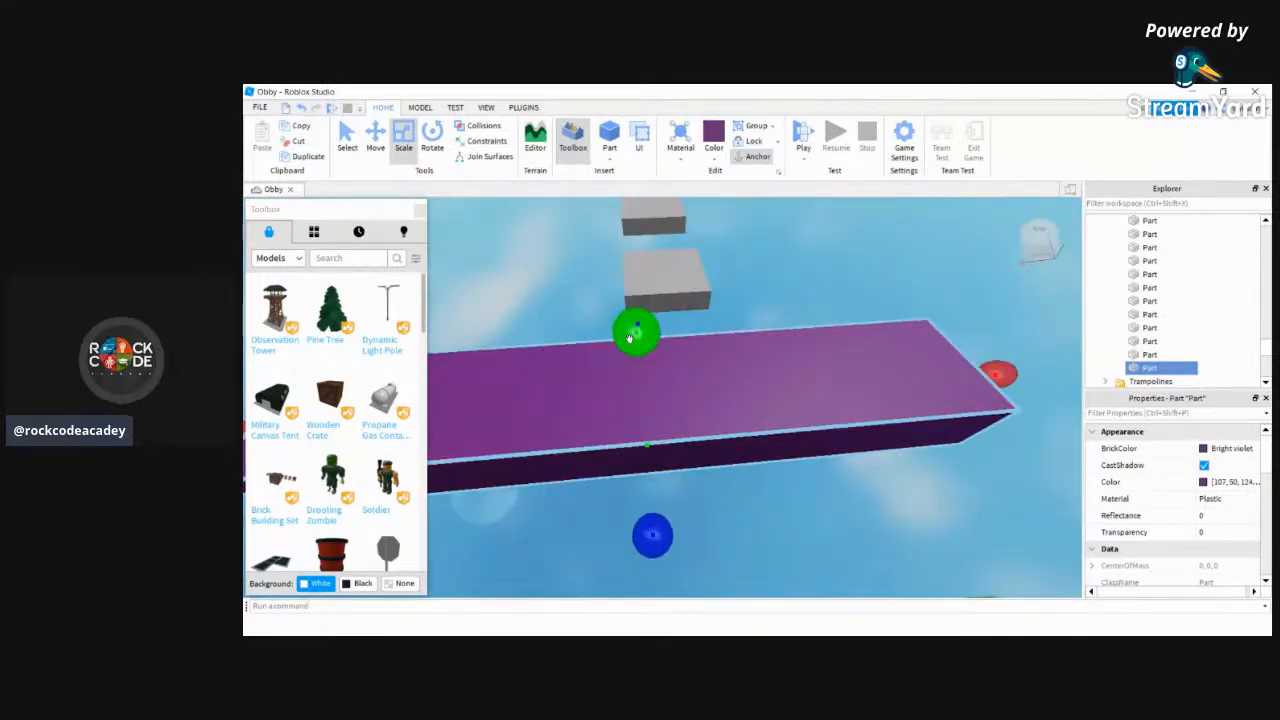
{"action": "left_click_drag", "start_coordinate": [629, 338], "coordinate": [631, 440]}
{"action": "scroll", "coordinate": [884, 568], "scroll_direction": "up", "scroll_amount": 6}
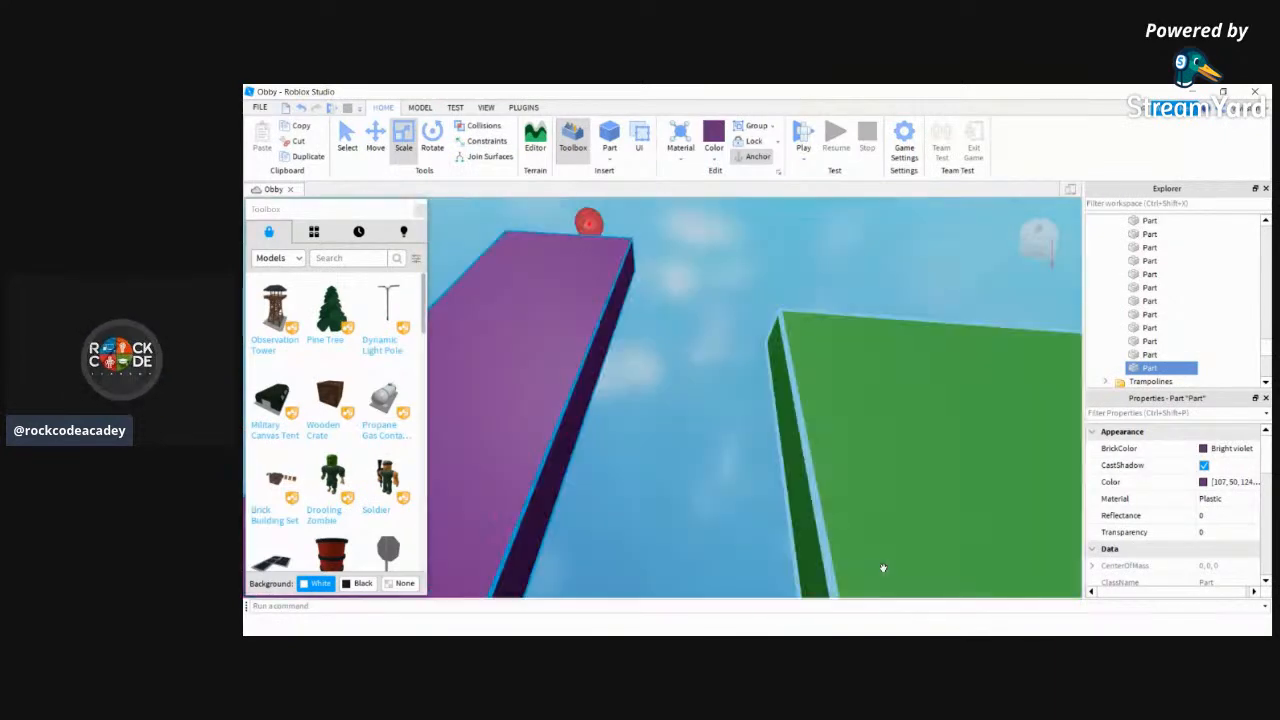
{"action": "right_click_drag", "start_coordinate": [883, 568], "coordinate": [884, 570]}
{"action": "scroll", "coordinate": [881, 564], "scroll_direction": "up", "scroll_amount": 4}
{"action": "scroll", "coordinate": [885, 570], "scroll_direction": "down", "scroll_amount": 5}
{"action": "left_click_drag", "start_coordinate": [653, 318], "coordinate": [662, 450]}
{"action": "right_click_drag", "start_coordinate": [725, 494], "coordinate": [726, 500]}
{"action": "scroll", "coordinate": [726, 500], "scroll_direction": "down", "scroll_amount": 5}
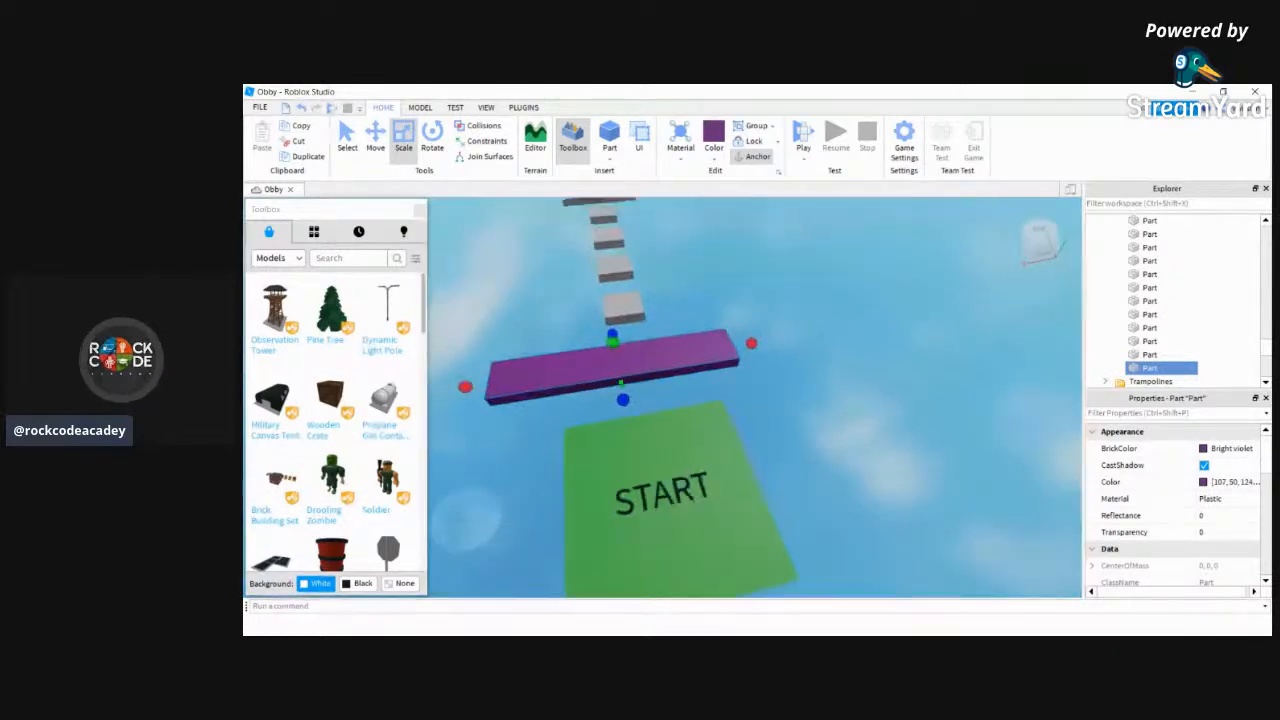
Undo the height and length scaling of the violet platform
{"action": "left_click", "coordinate": [299, 109]}
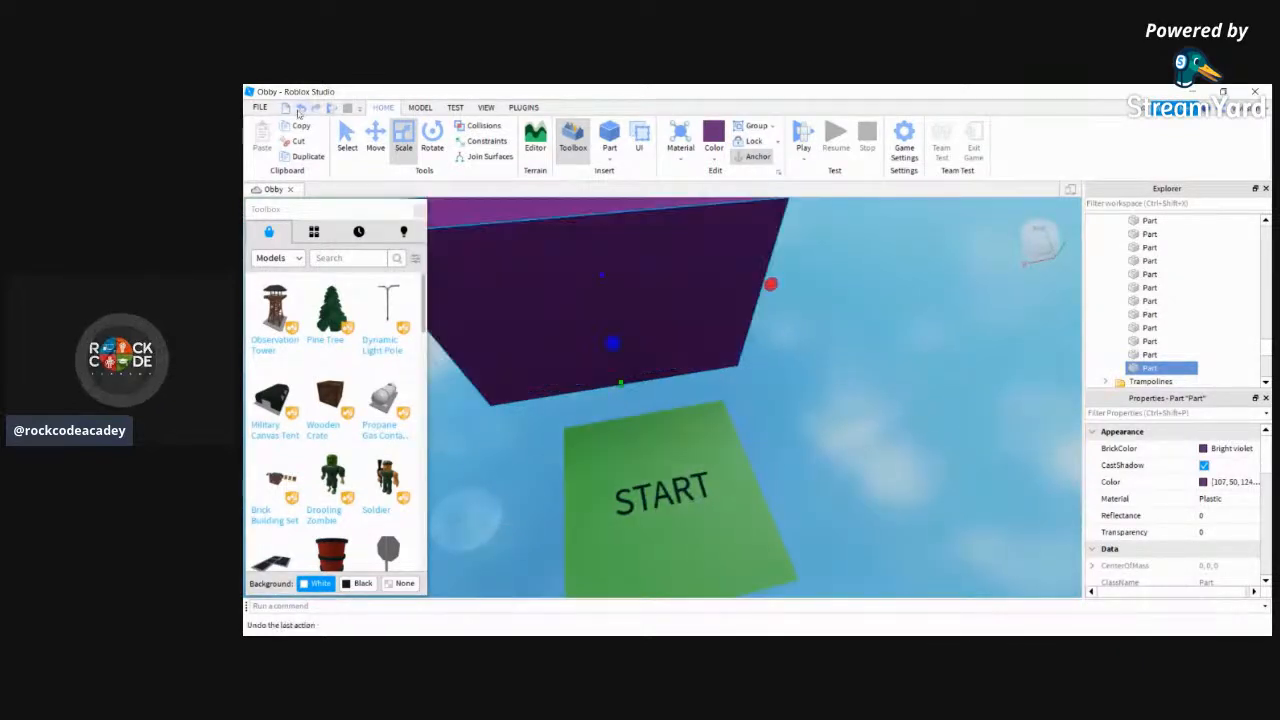
{"action": "left_click", "coordinate": [299, 109]}
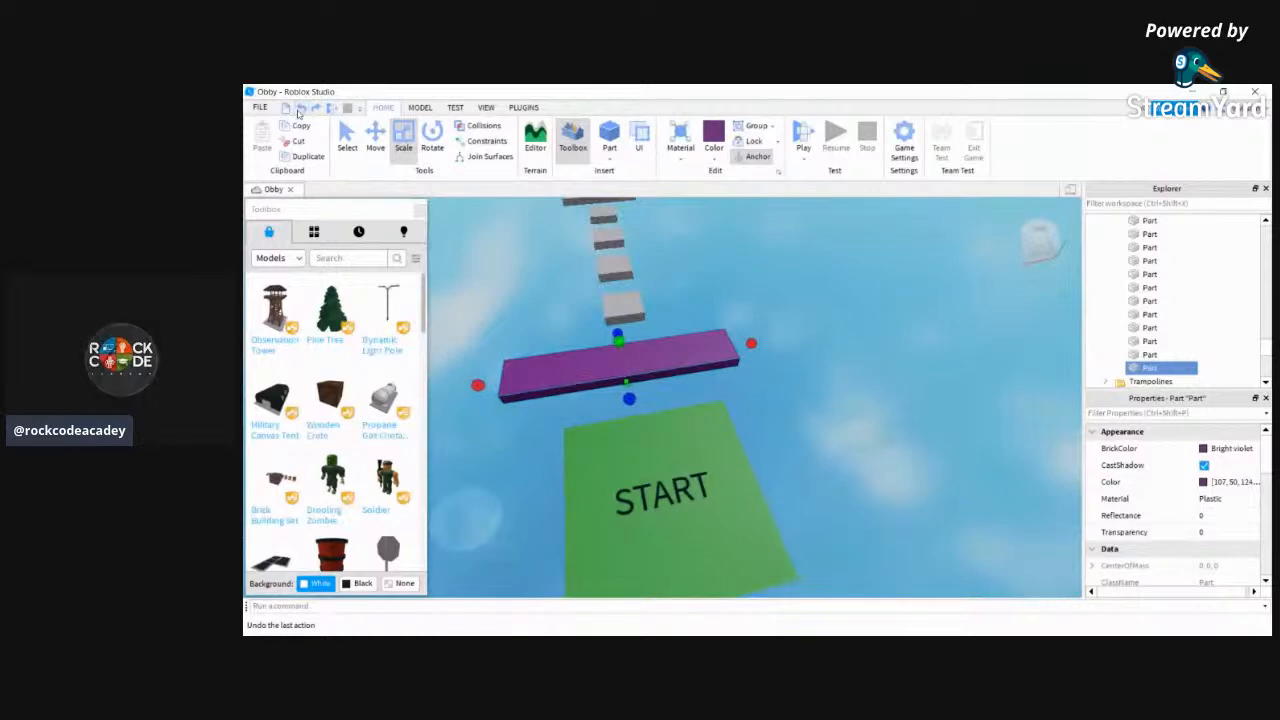
{"action": "left_click", "coordinate": [299, 109]}
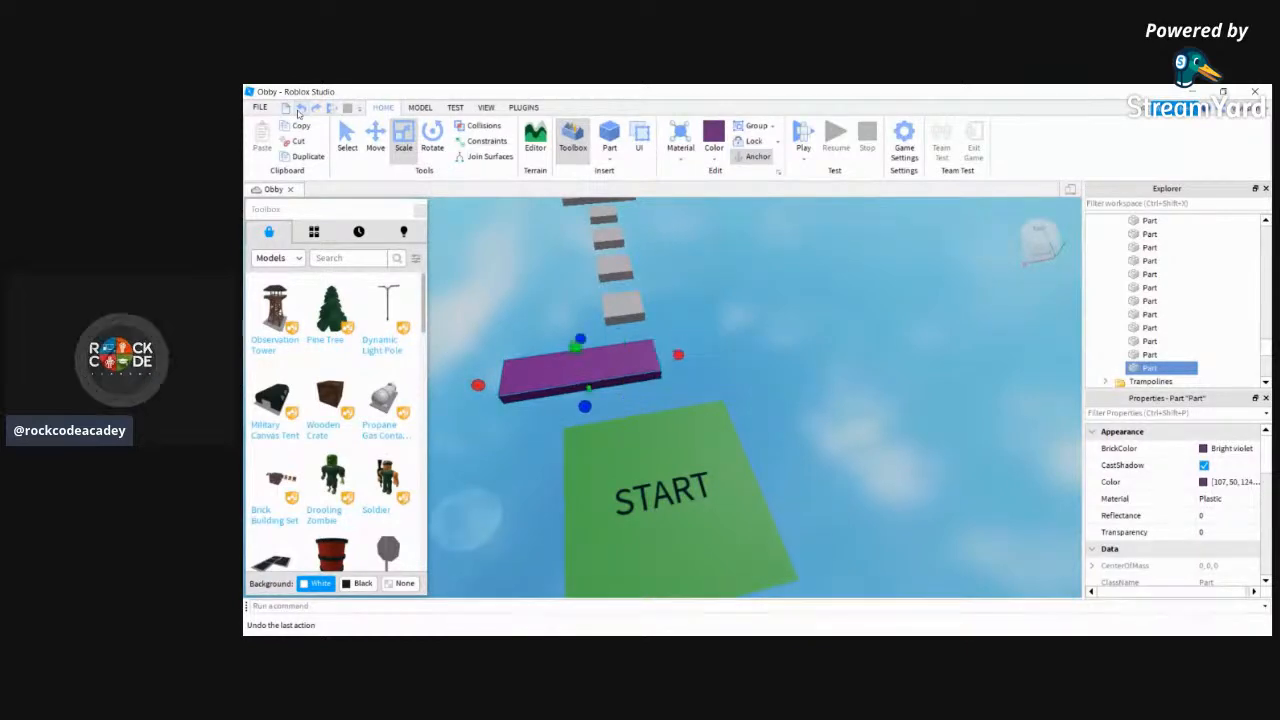
{"action": "left_click", "coordinate": [299, 109]}
Switch from scaling to the Rotate tool and give the violet platform beside START a quarter turn in place
{"action": "right_click_drag", "start_coordinate": [950, 398], "coordinate": [951, 398]}
{"action": "scroll", "coordinate": [951, 398], "scroll_direction": "up", "scroll_amount": 5}
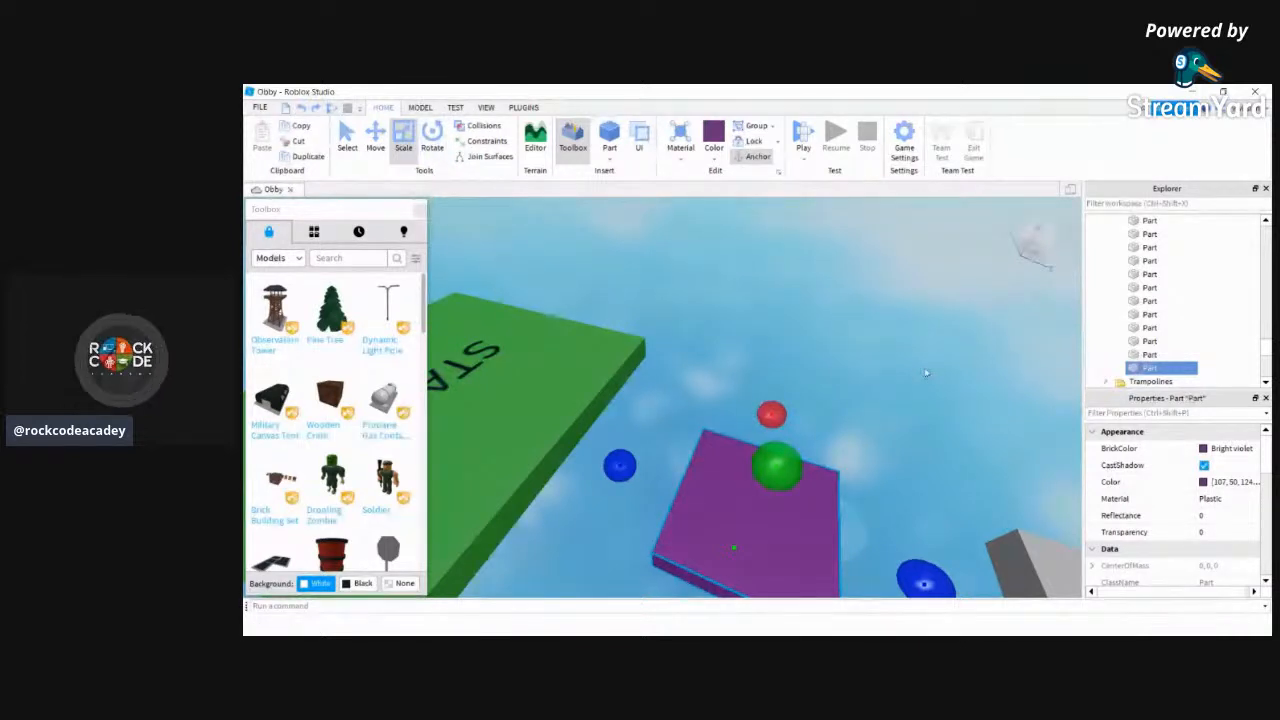
{"action": "key", "text": "ctrl+4"}
{"action": "scroll", "coordinate": [926, 373], "scroll_direction": "down", "scroll_amount": 5}
{"action": "key", "text": "w"}
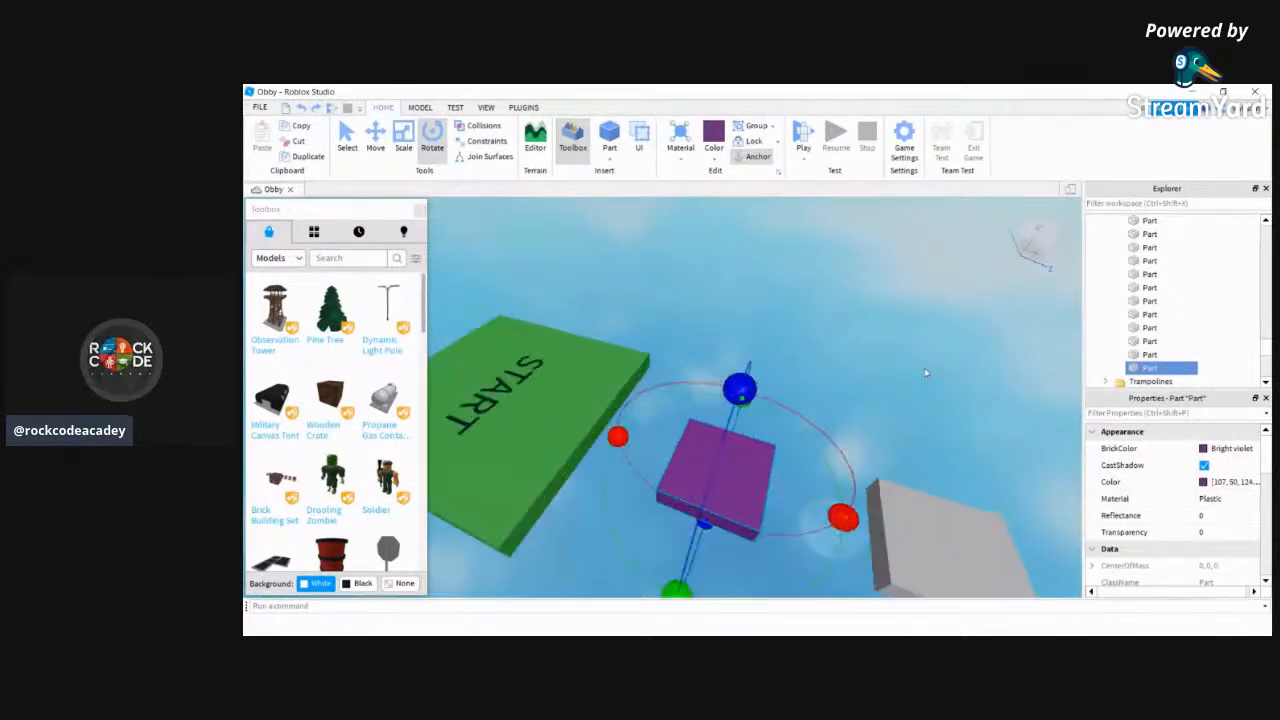
{"action": "key", "text": "s"}
{"action": "key", "text": "d"}
{"action": "key", "text": "a"}
{"action": "key", "text": "w"}
{"action": "key", "text": "d"}
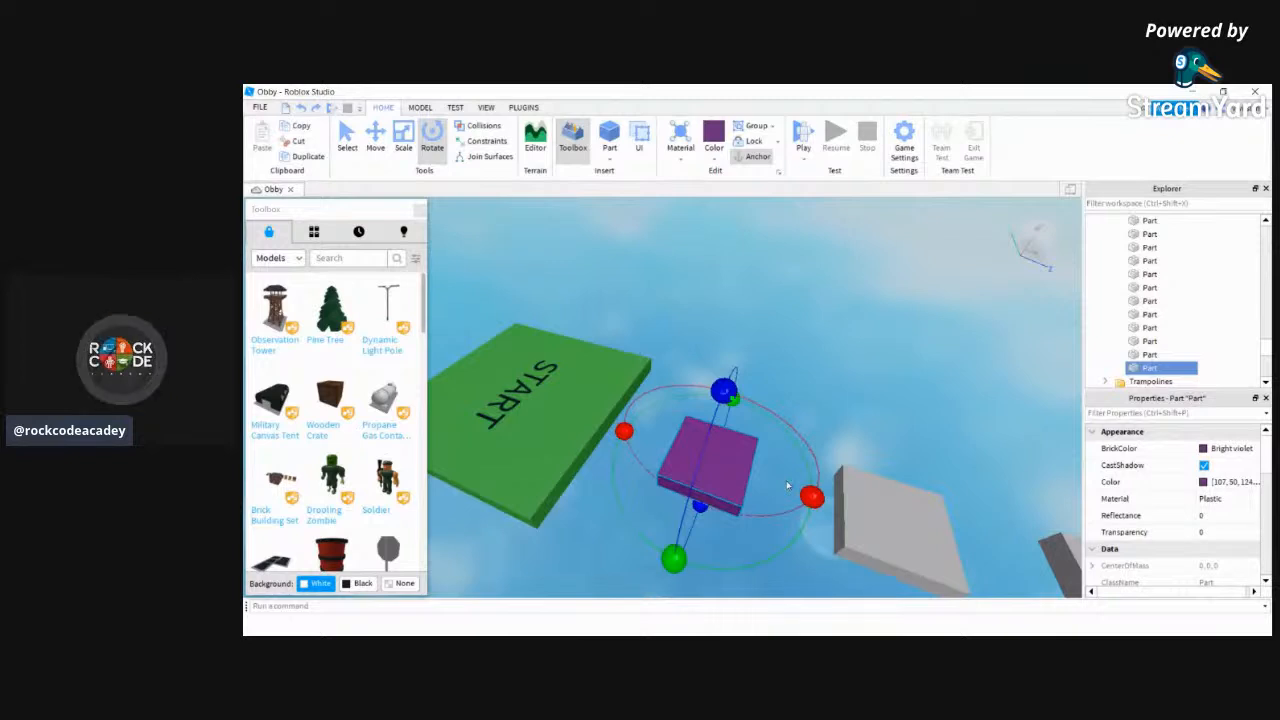
{"action": "key", "text": "ctrl+r"}
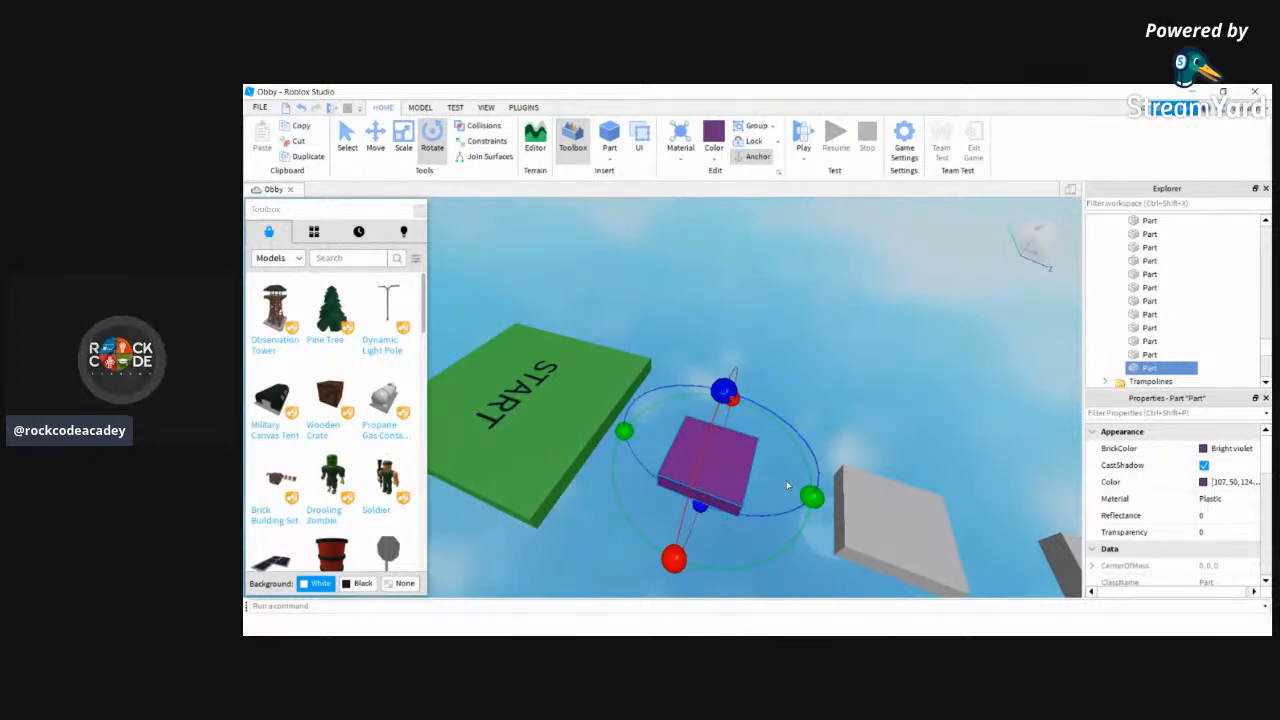
Scale the violet platform up along its green axis and outward along its red axis into a large block
{"action": "key", "text": "ctrl+3"}
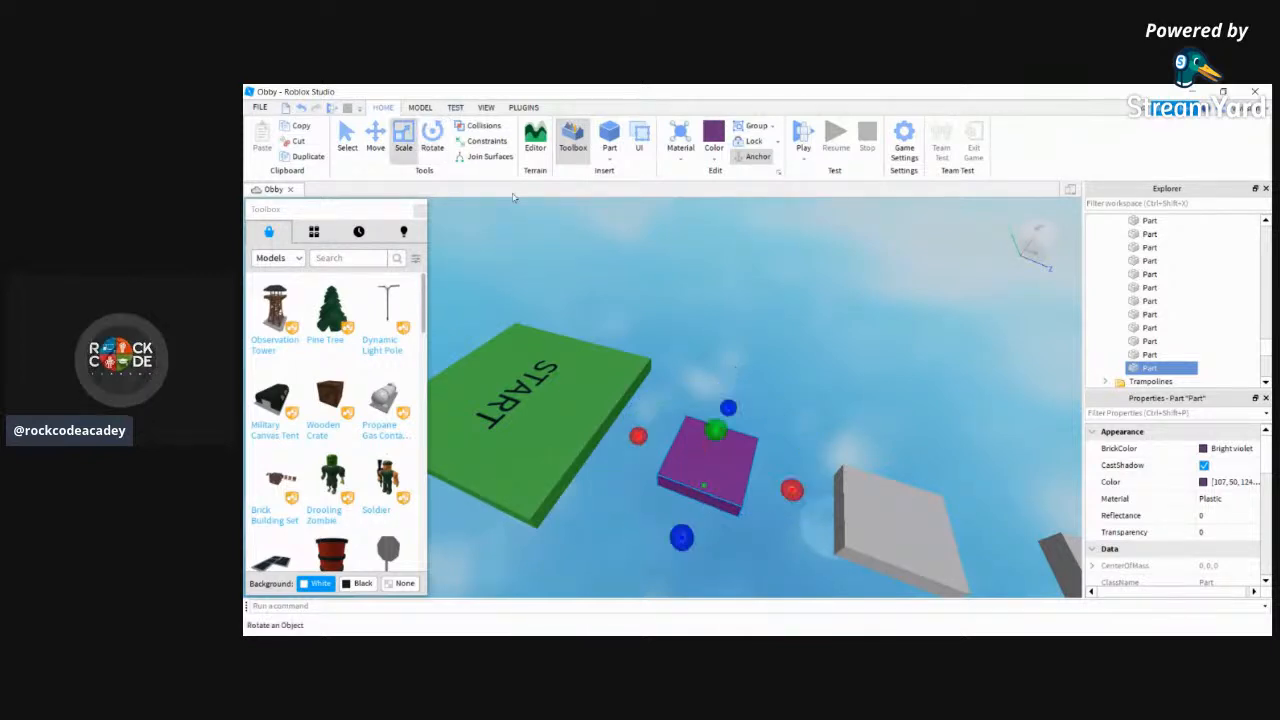
{"action": "left_click_drag", "start_coordinate": [713, 432], "coordinate": [720, 317]}
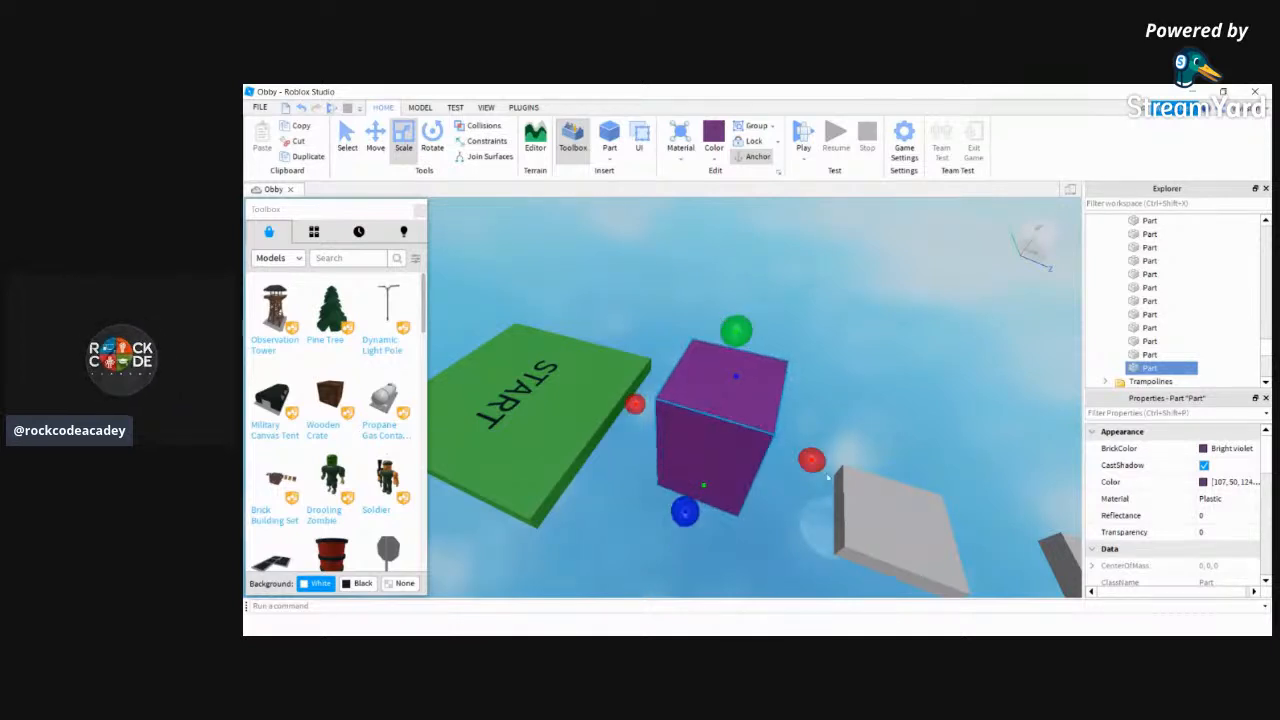
{"action": "left_click_drag", "start_coordinate": [812, 459], "coordinate": [890, 496]}
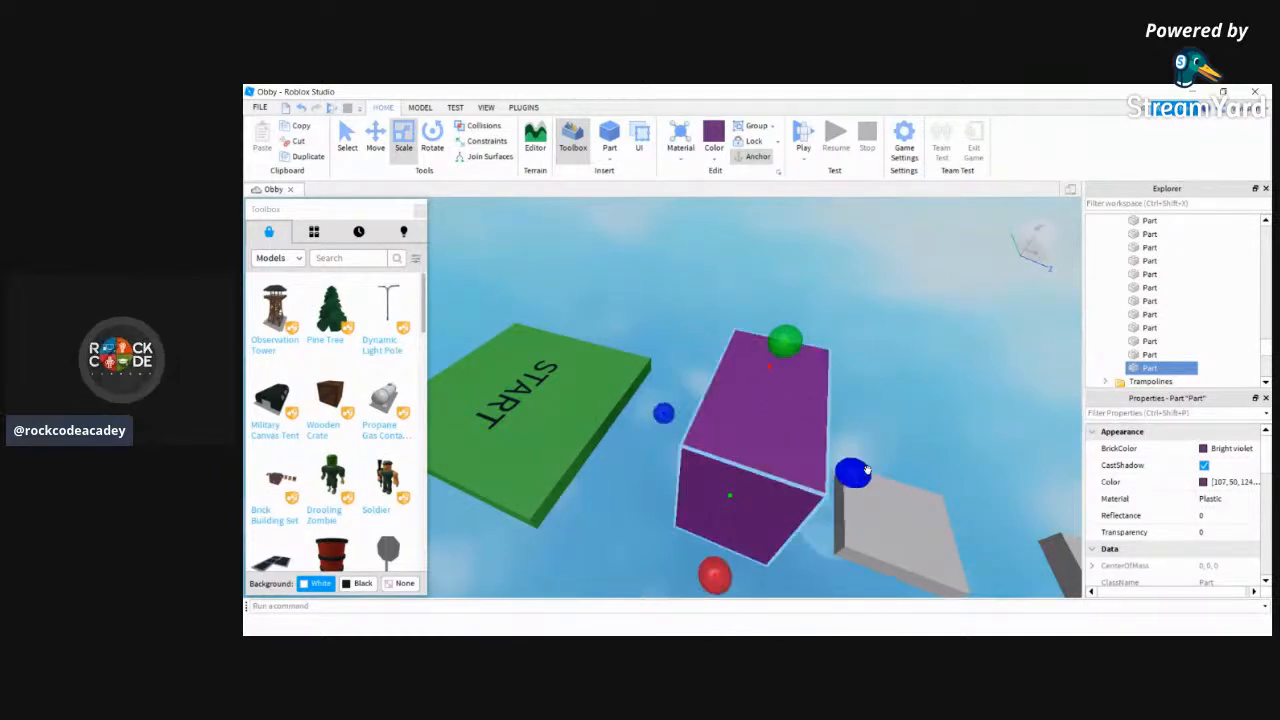
Turn the enlarged violet block in quarter turns, and try rotating it with the green handle of the Rotate tool
{"action": "key", "text": "ctrl+r"}
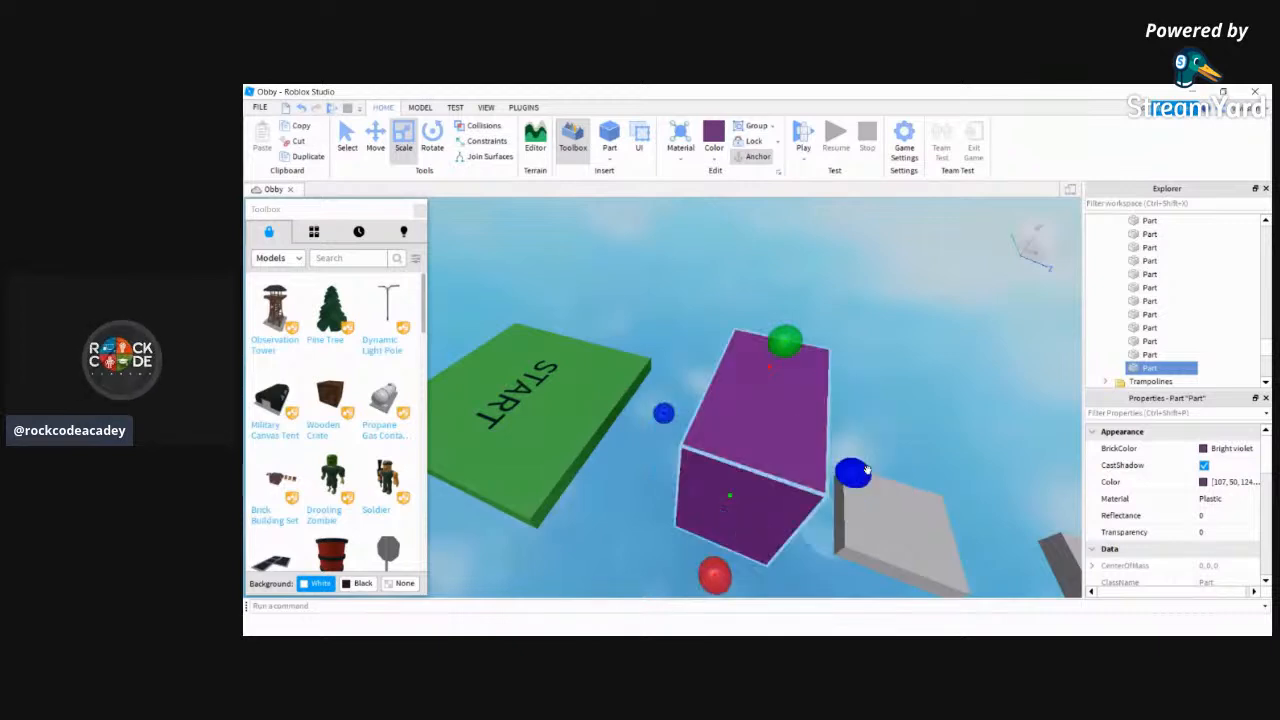
{"action": "key", "text": "ctrl+r"}
{"action": "key", "text": "ctrl+r"}
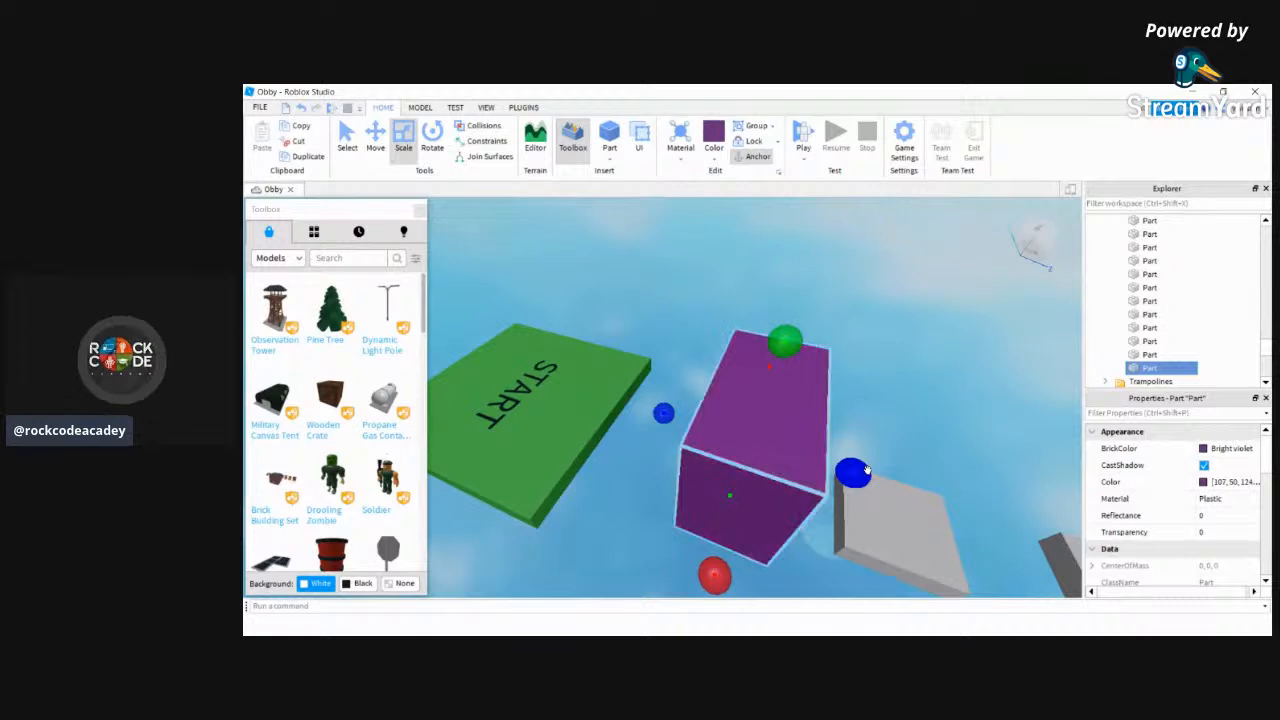
{"action": "key", "text": "ctrl+4"}
{"action": "scroll", "coordinate": [870, 475], "scroll_direction": "down", "scroll_amount": 3}
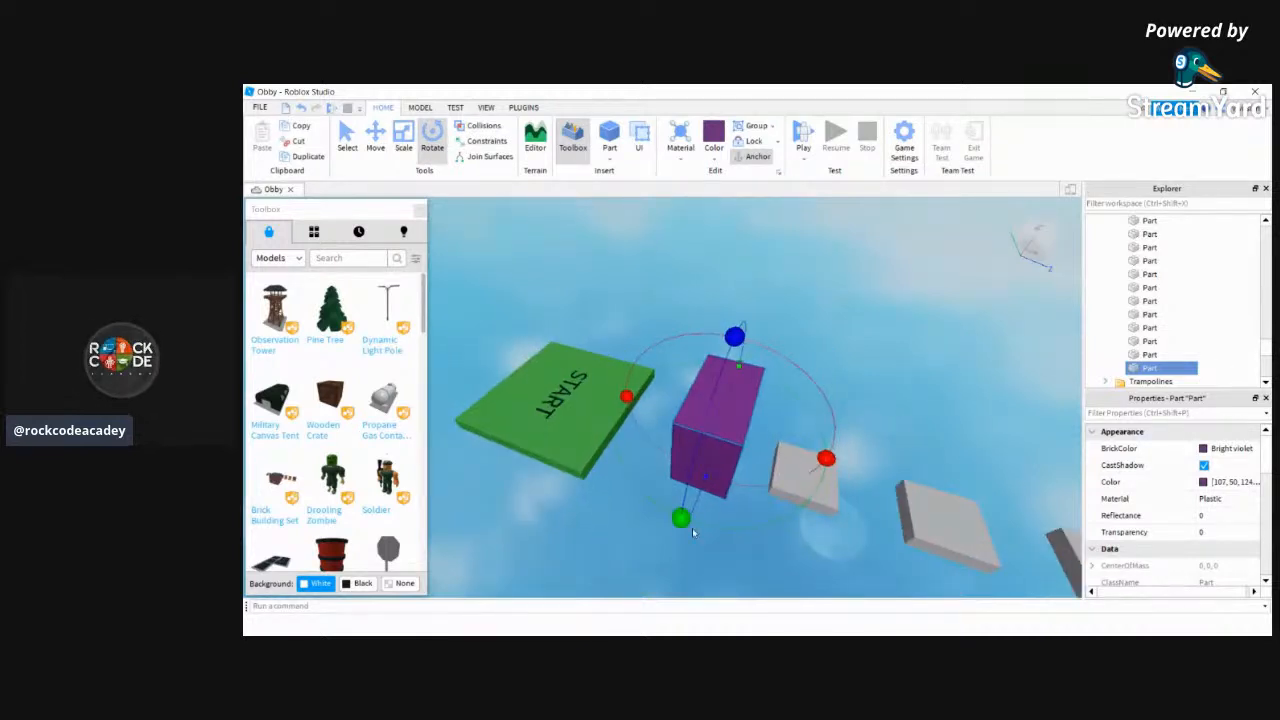
{"action": "left_click_drag", "start_coordinate": [681, 518], "coordinate": [686, 550]}
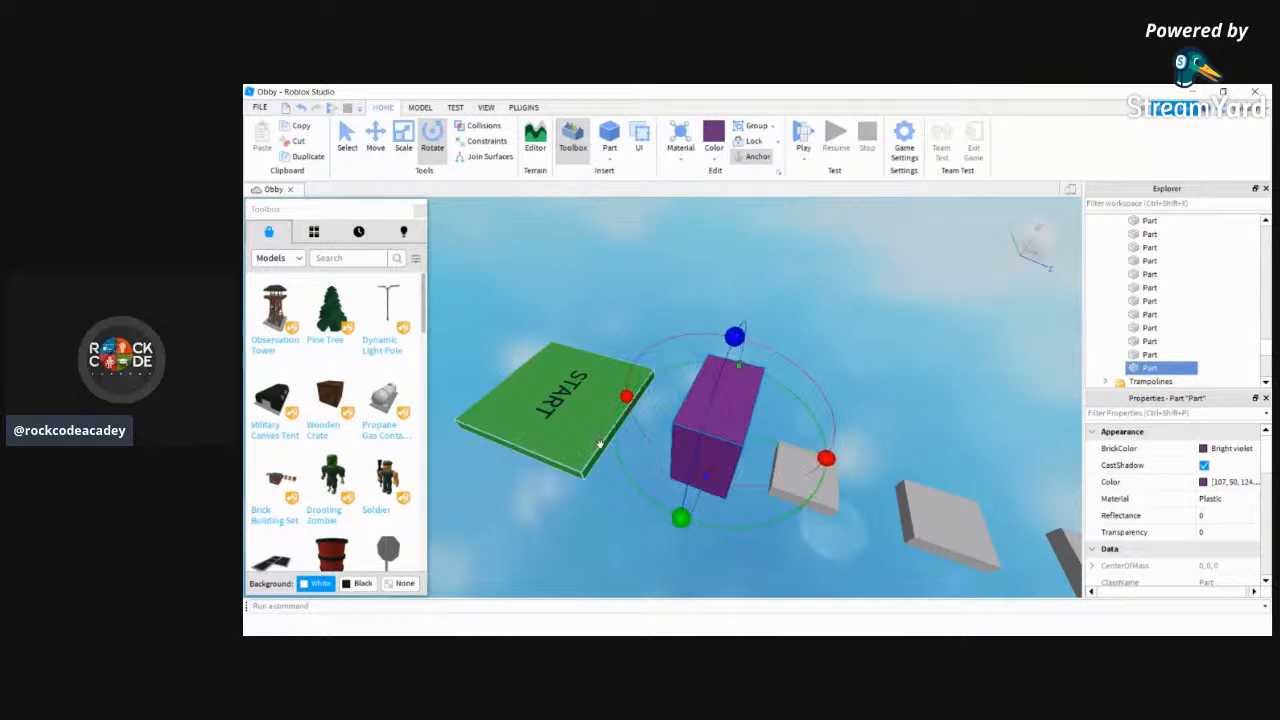
Move the START platform across to the far side of the violet block, undo that move, and reselect the block
{"action": "left_click_drag", "start_coordinate": [586, 478], "coordinate": [593, 357]}
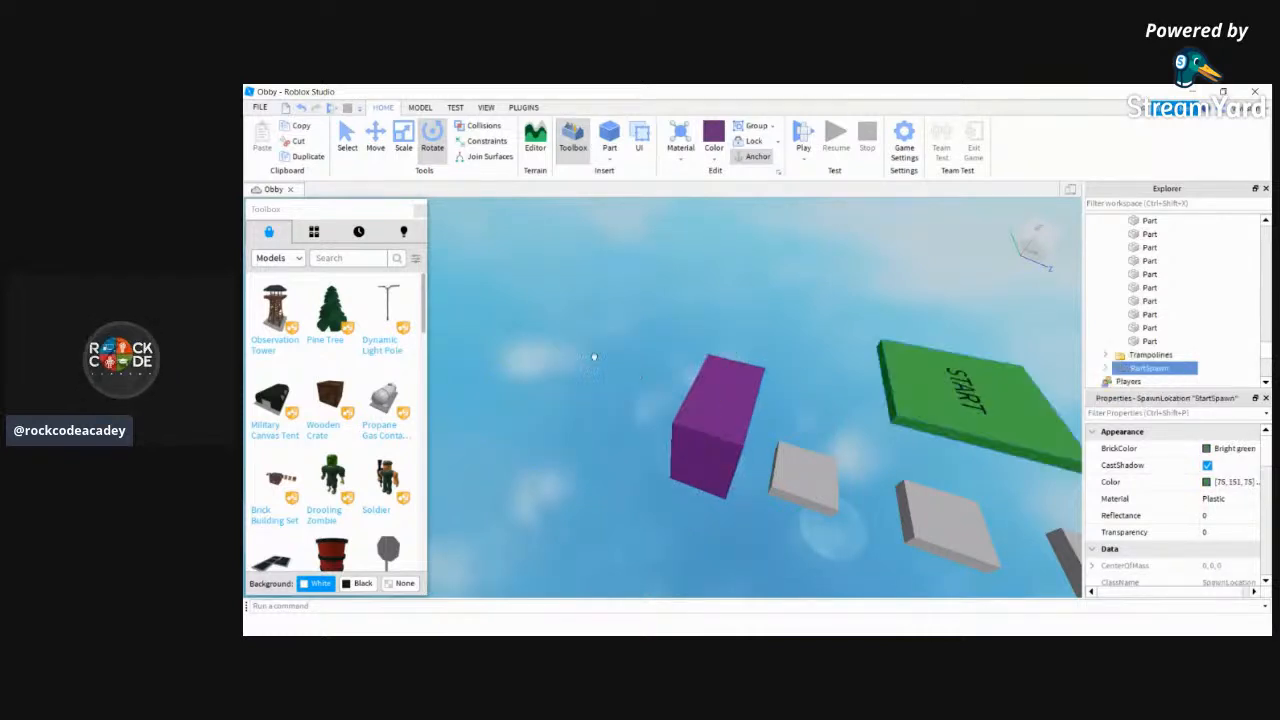
{"action": "left_click", "coordinate": [301, 107]}
{"action": "left_click", "coordinate": [724, 415]}
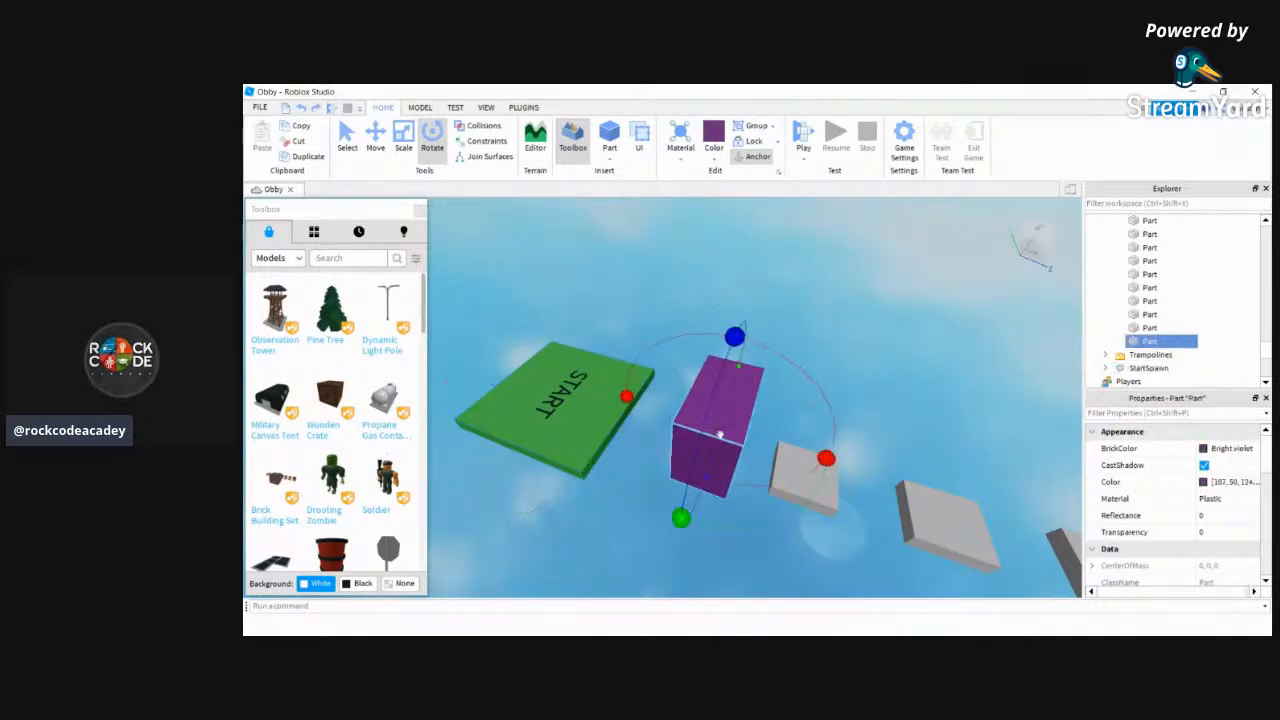
Rotate the violet block around its different axes using the red and blue rotation handles
{"action": "left_click_drag", "start_coordinate": [626, 396], "coordinate": [731, 350]}
{"action": "left_click_drag", "start_coordinate": [808, 389], "coordinate": [823, 457]}
{"action": "left_click_drag", "start_coordinate": [734, 335], "coordinate": [687, 233]}
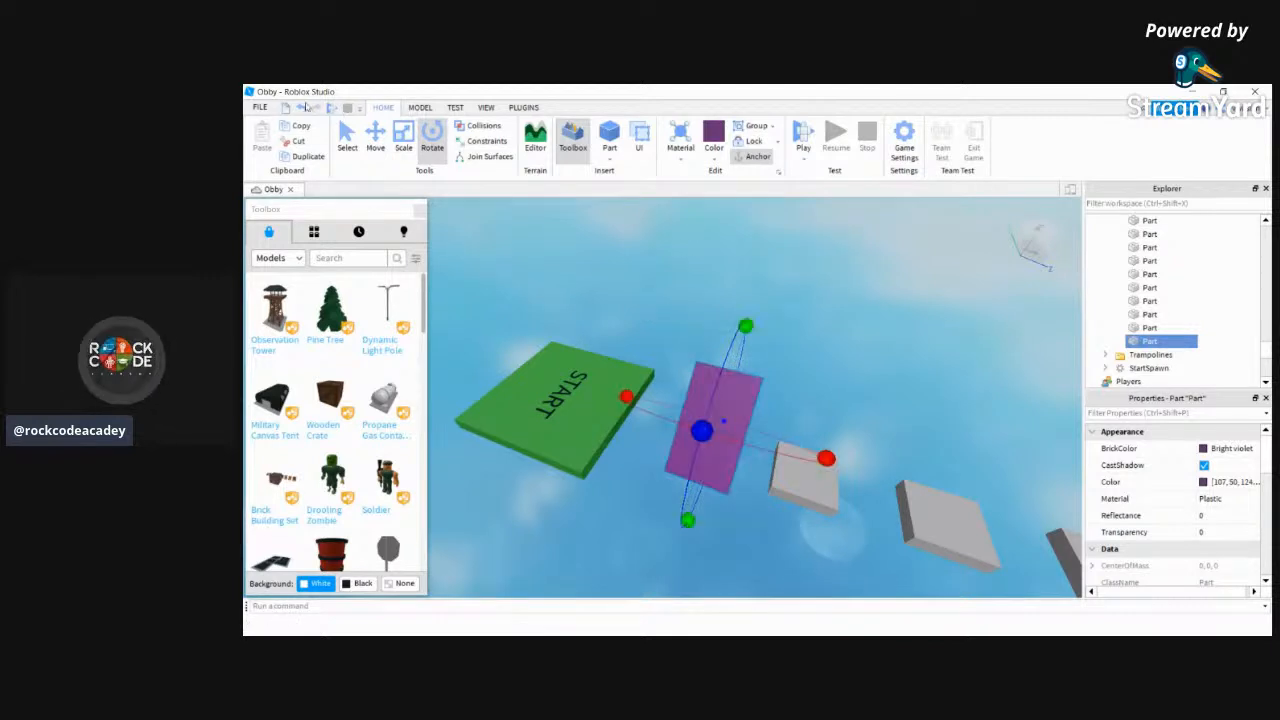
Undo the violet block's rotations and scaling back to the small flat platform, and clear the selection
{"action": "left_click", "coordinate": [301, 107]}
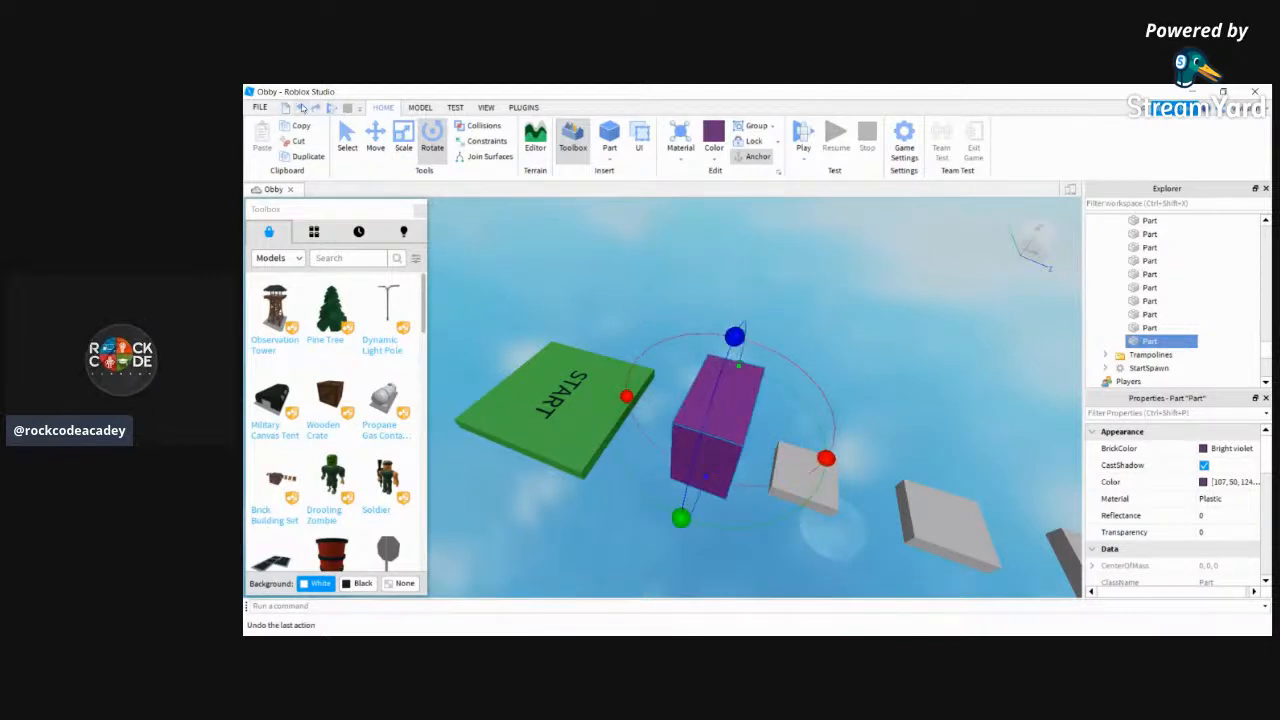
{"action": "left_click", "coordinate": [301, 107]}
{"action": "left_click", "coordinate": [301, 107]}
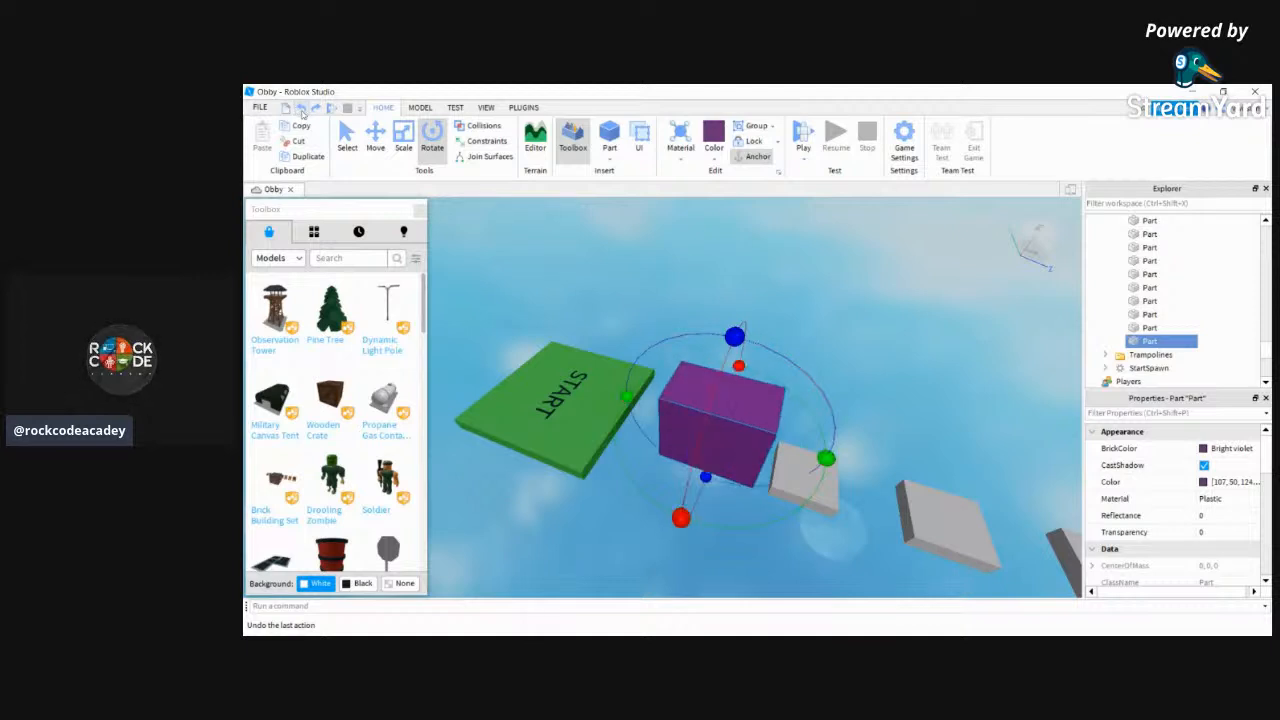
{"action": "left_click", "coordinate": [301, 108]}
{"action": "left_click", "coordinate": [302, 110]}
{"action": "left_click", "coordinate": [303, 112]}
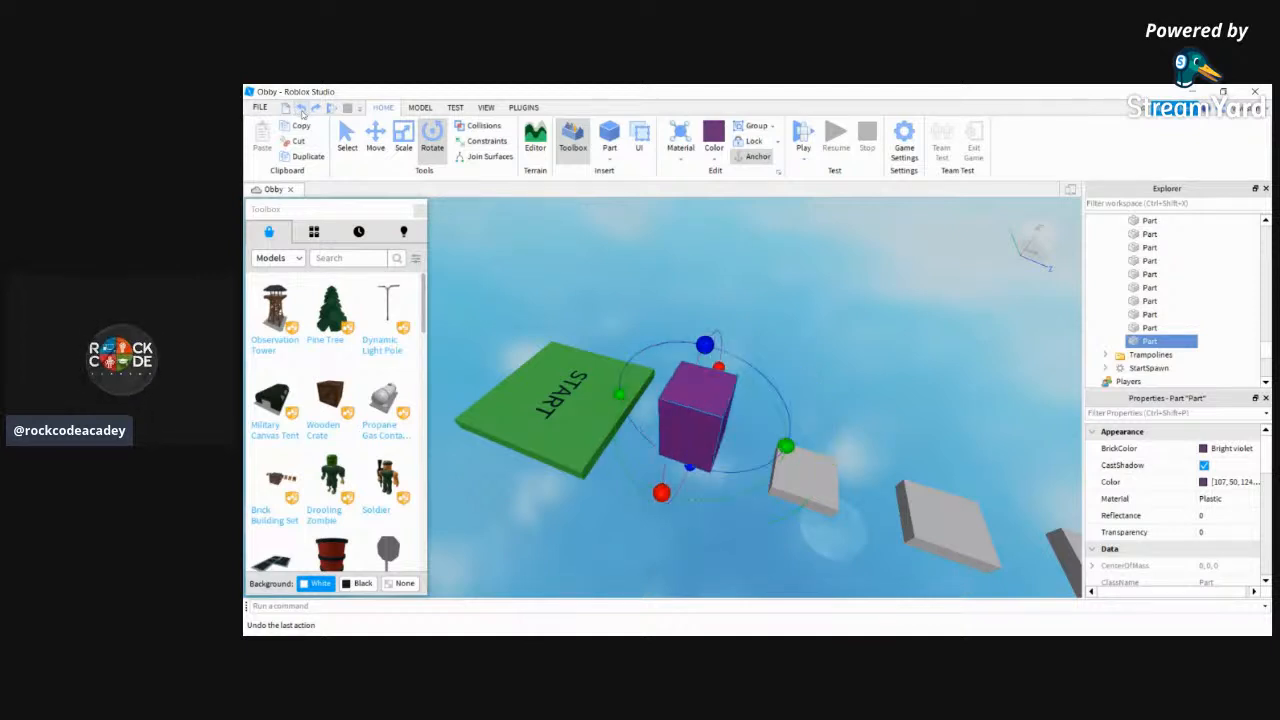
{"action": "left_click", "coordinate": [302, 113]}
{"action": "right_click_drag", "start_coordinate": [725, 241], "coordinate": [892, 296]}
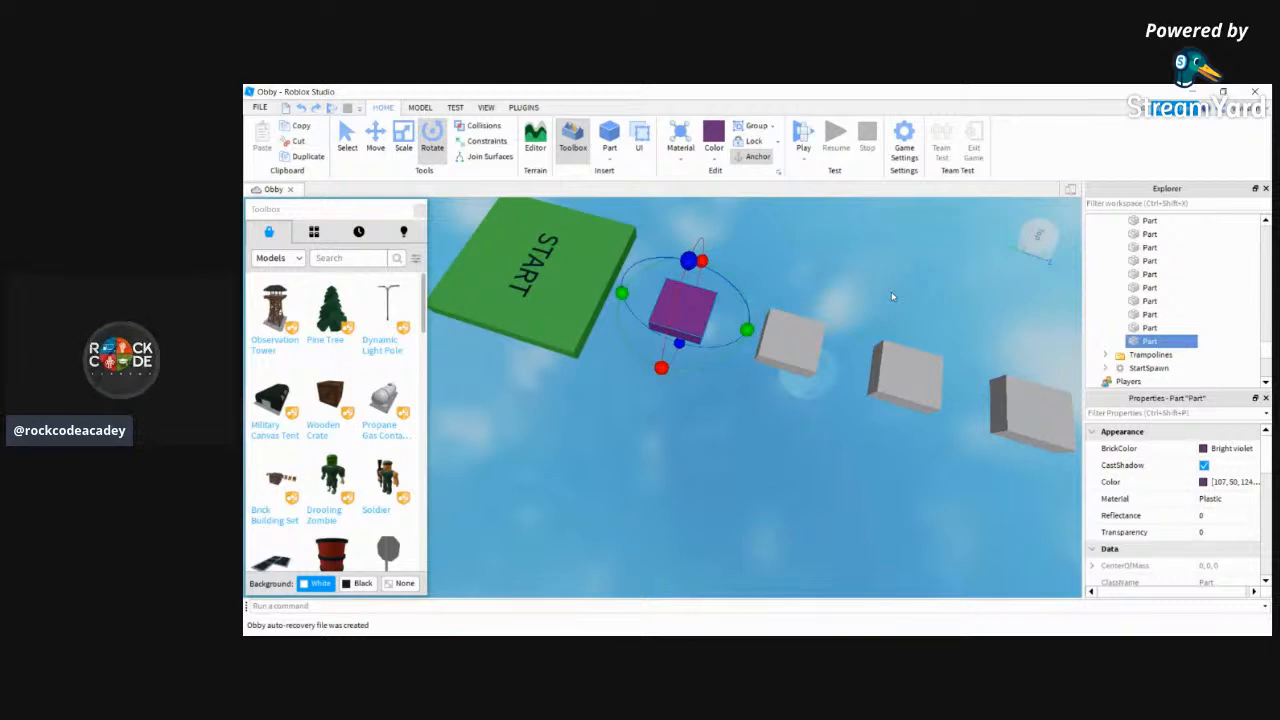
{"action": "left_click", "coordinate": [893, 296]}
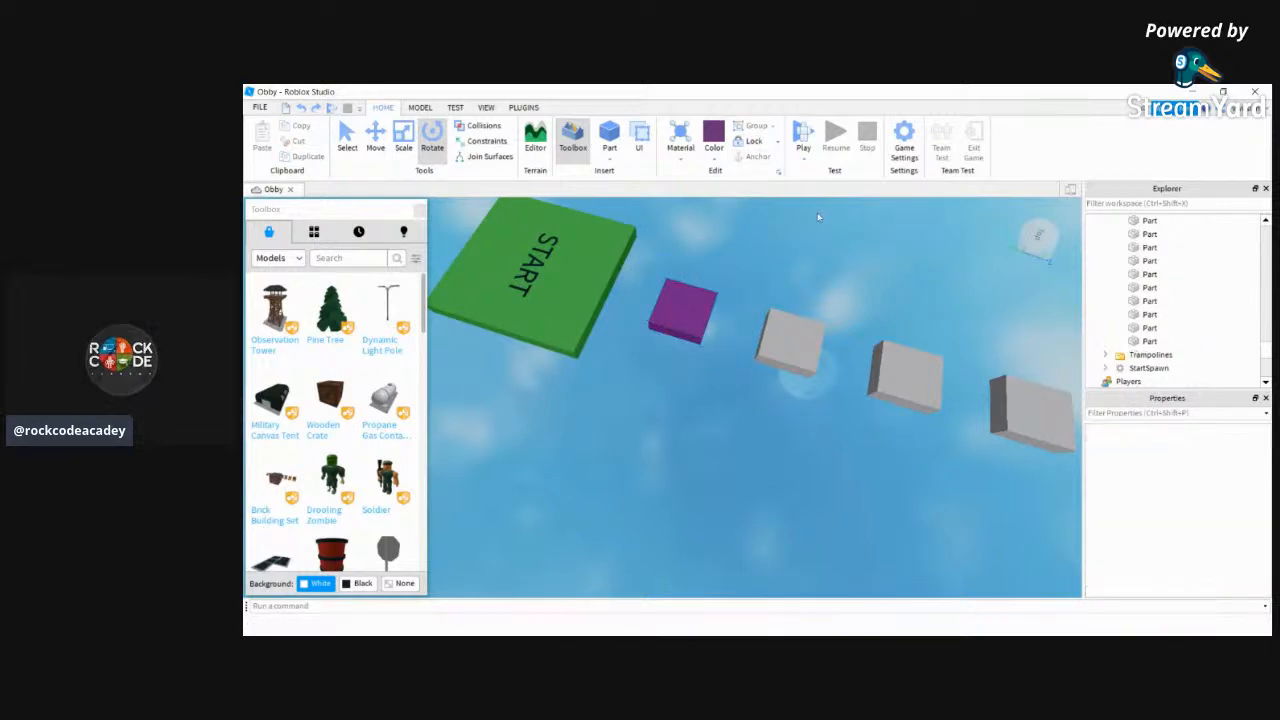
Select one of the violet conveyor tiles and expand its contents in the Explorer to inspect its script and configuration
{"action": "right_click_drag", "start_coordinate": [852, 243], "coordinate": [848, 240]}
{"action": "left_click", "coordinate": [712, 321]}
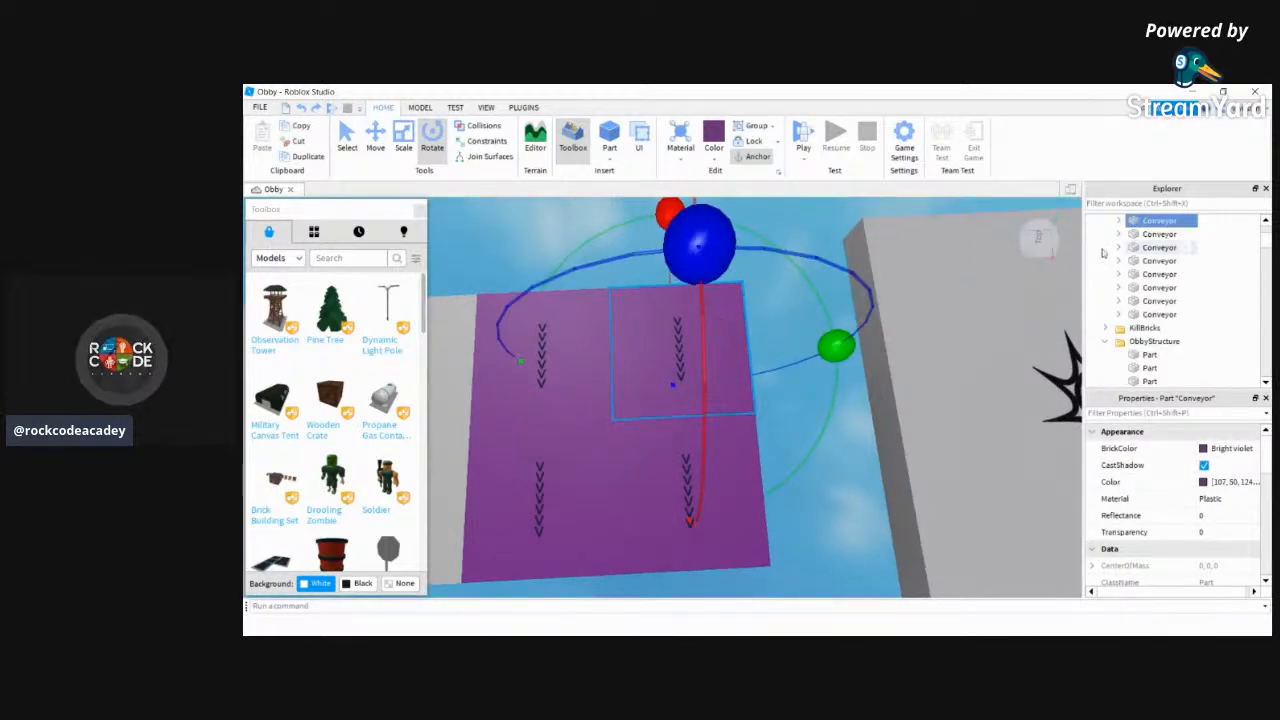
{"action": "left_click", "coordinate": [1120, 221]}
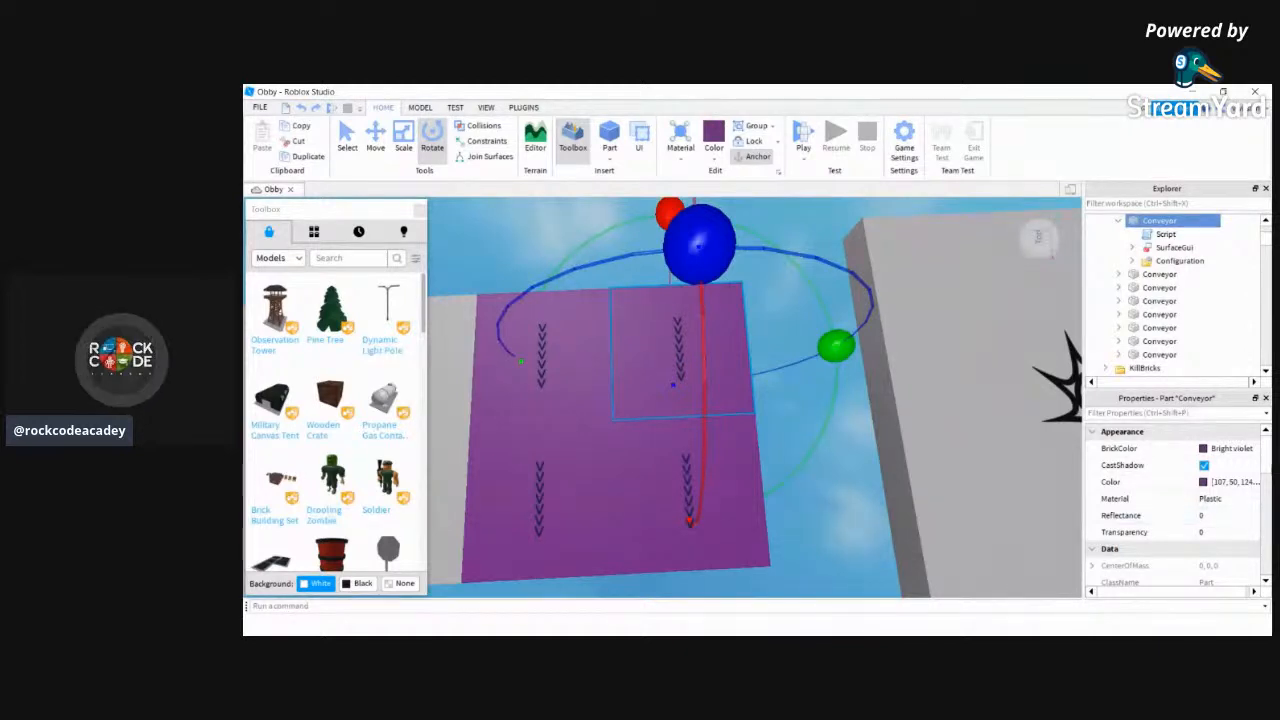
{"action": "scroll", "coordinate": [1268, 468], "scroll_direction": "down", "scroll_amount": 1}
{"action": "left_click_drag", "start_coordinate": [1270, 470], "coordinate": [1206, 381]}
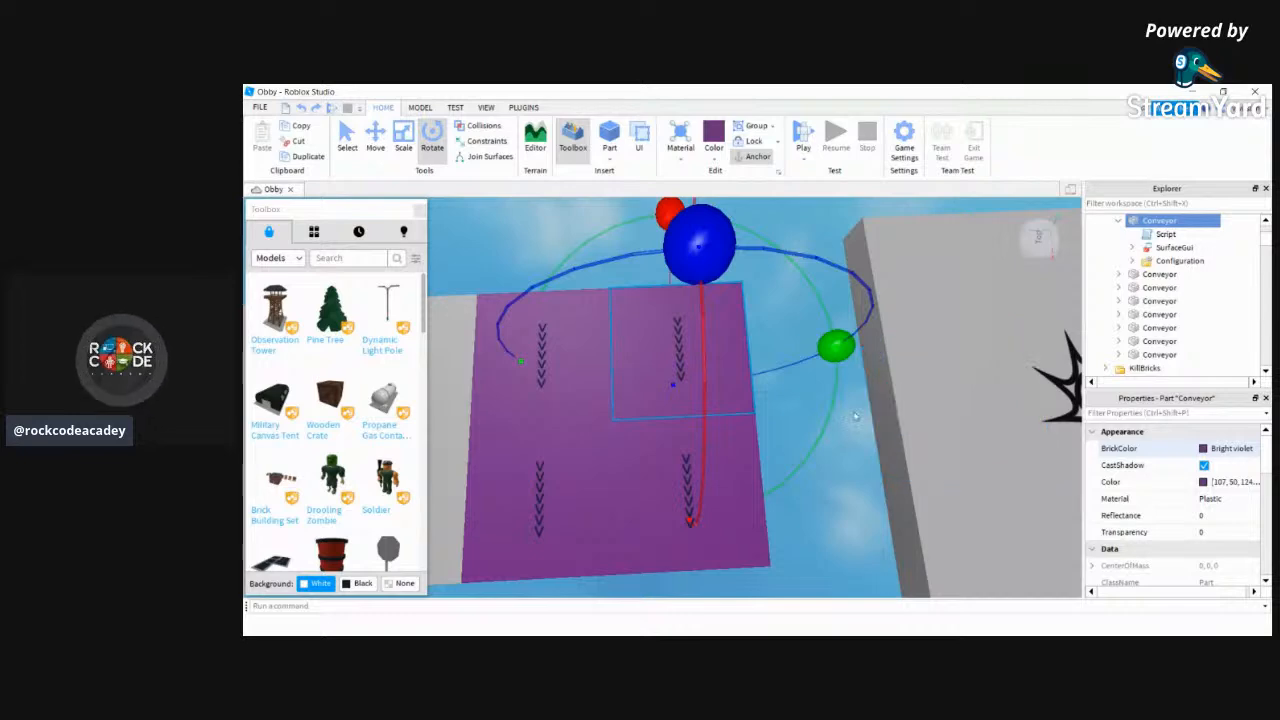
Examine the obby course around the conveyors and select the star-marked checkpoint on the grey platform
{"action": "right_click_drag", "start_coordinate": [855, 417], "coordinate": [855, 416]}
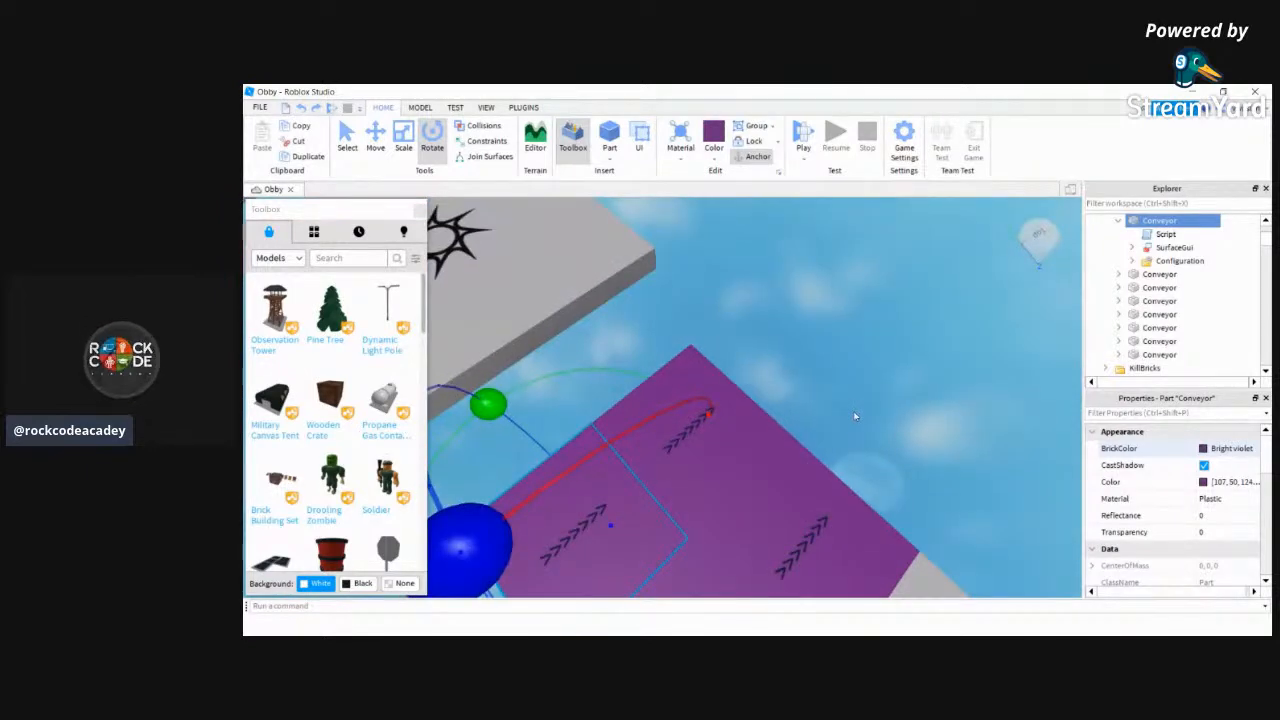
{"action": "right_click_drag", "start_coordinate": [855, 416], "coordinate": [853, 411]}
{"action": "scroll", "coordinate": [853, 411], "scroll_direction": "up", "scroll_amount": 3}
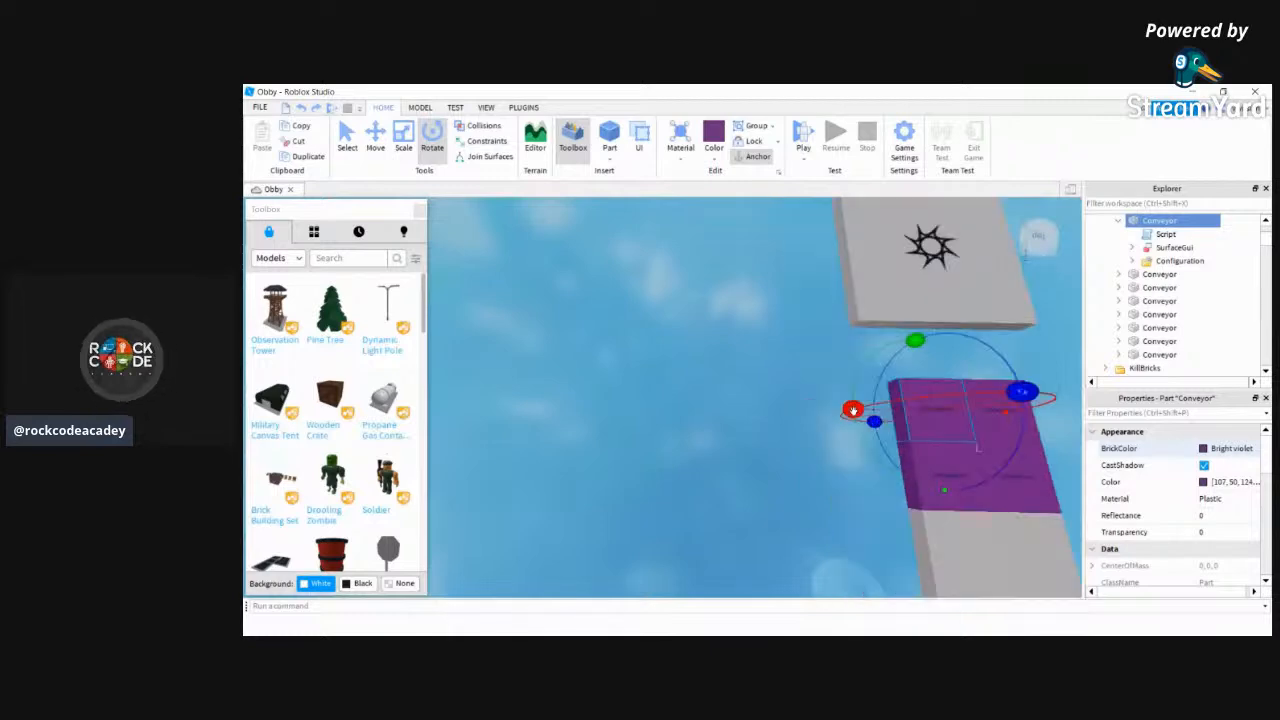
{"action": "right_click_drag", "start_coordinate": [683, 420], "coordinate": [683, 420]}
{"action": "scroll", "coordinate": [683, 420], "scroll_direction": "up", "scroll_amount": 4}
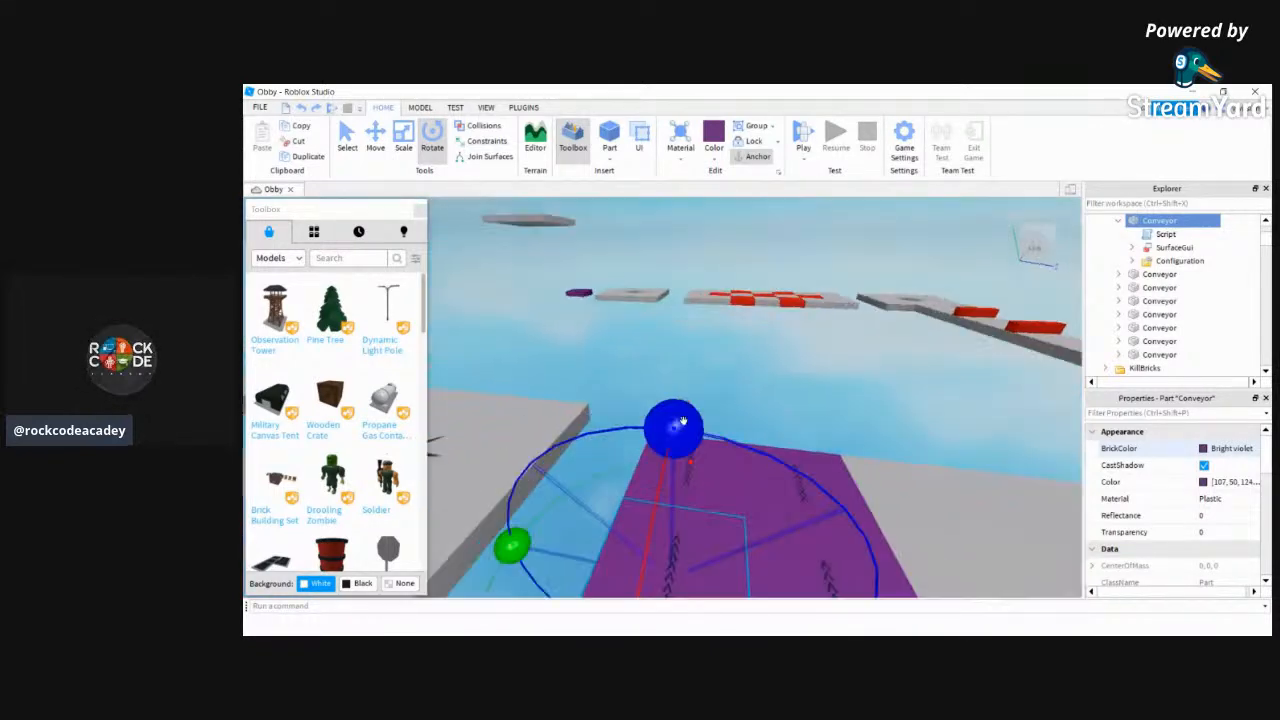
{"action": "scroll", "coordinate": [683, 421], "scroll_direction": "up", "scroll_amount": 3}
{"action": "right_click_drag", "start_coordinate": [682, 421], "coordinate": [682, 420]}
{"action": "right_click_drag", "start_coordinate": [716, 367], "coordinate": [684, 427]}
{"action": "left_click", "coordinate": [684, 428]}
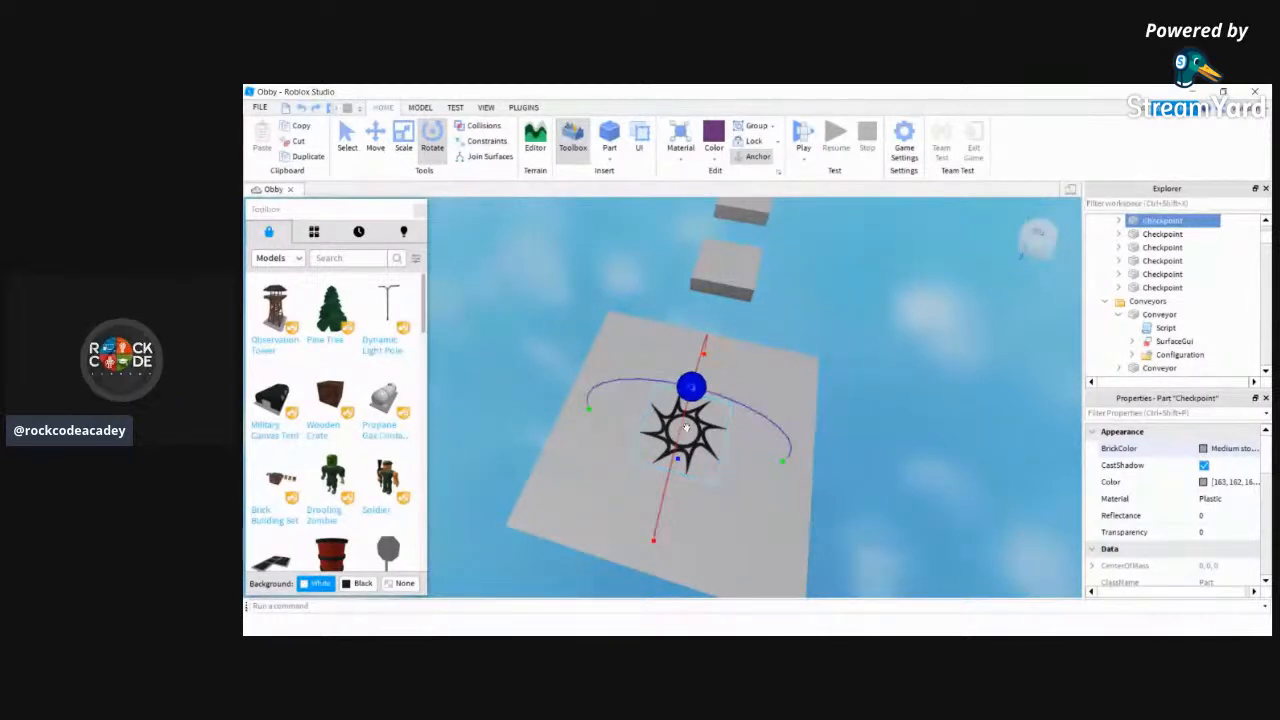
Insert a spawn location over the checkpoint platform, select it to find it in the Explorer, and deselect it
{"action": "left_click", "coordinate": [421, 107]}
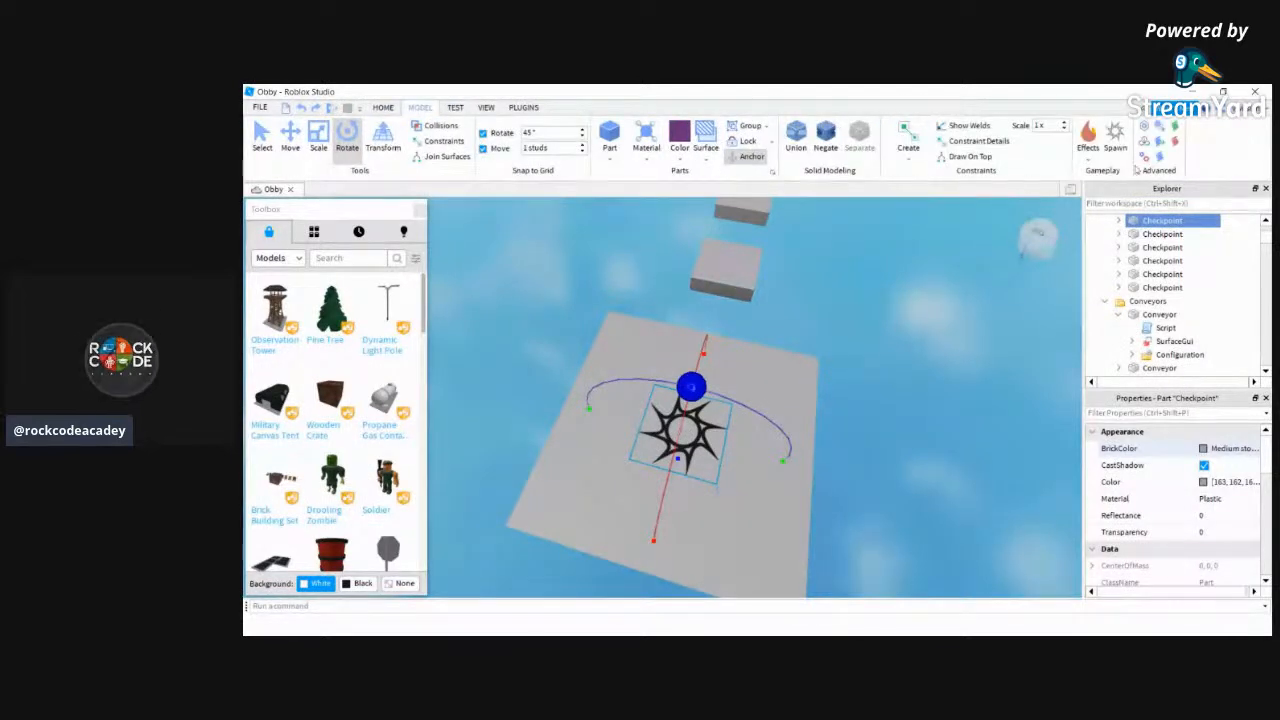
{"action": "left_click", "coordinate": [1116, 136]}
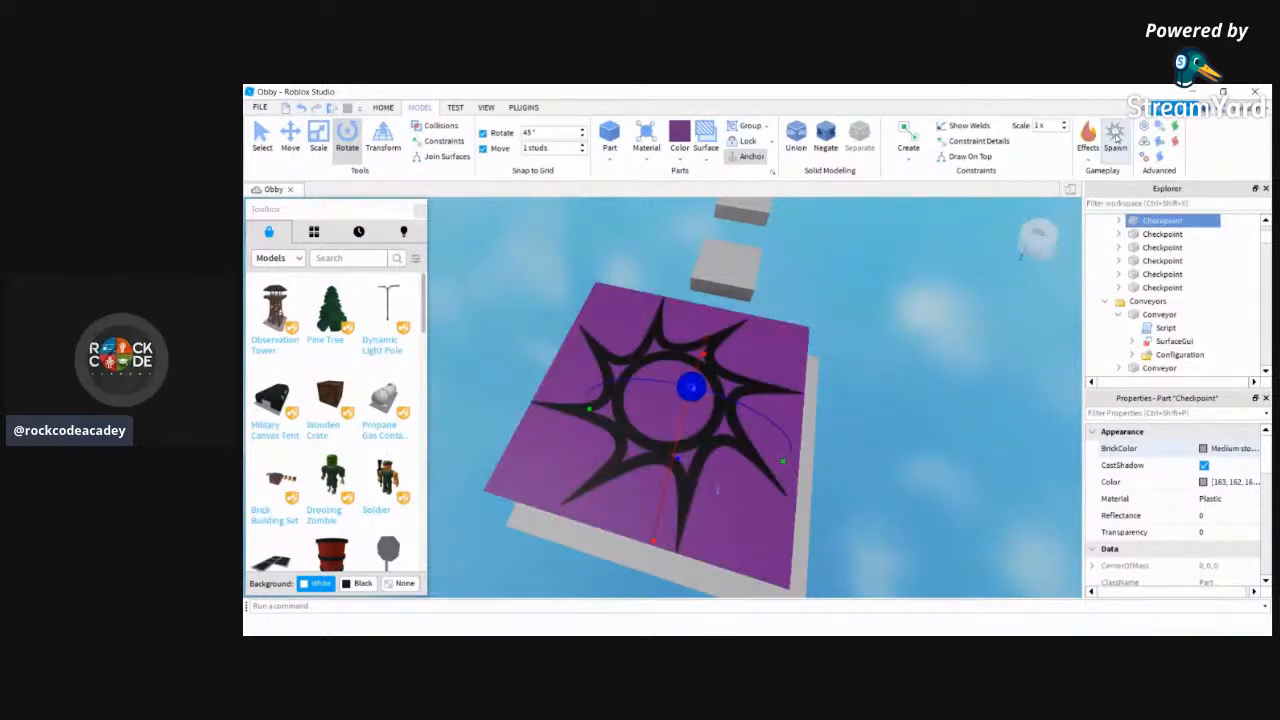
{"action": "right_click_drag", "start_coordinate": [862, 474], "coordinate": [861, 469]}
{"action": "left_click", "coordinate": [861, 469]}
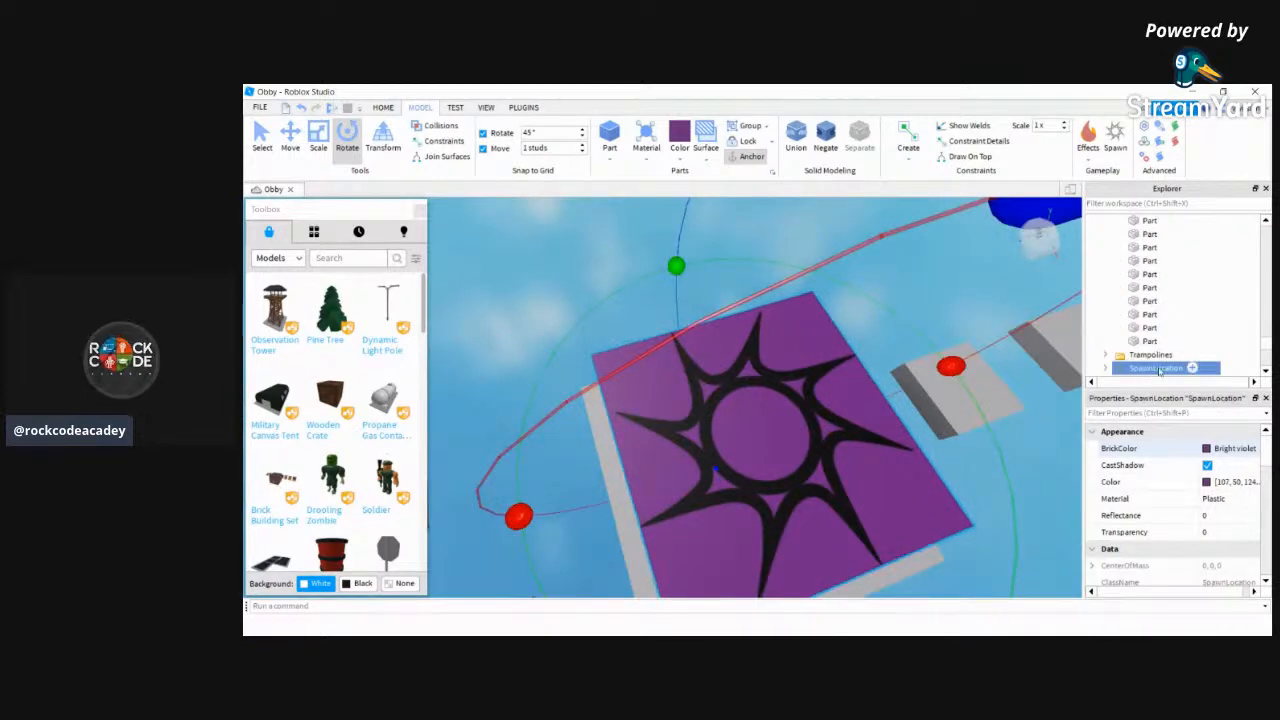
{"action": "left_click", "coordinate": [571, 333]}
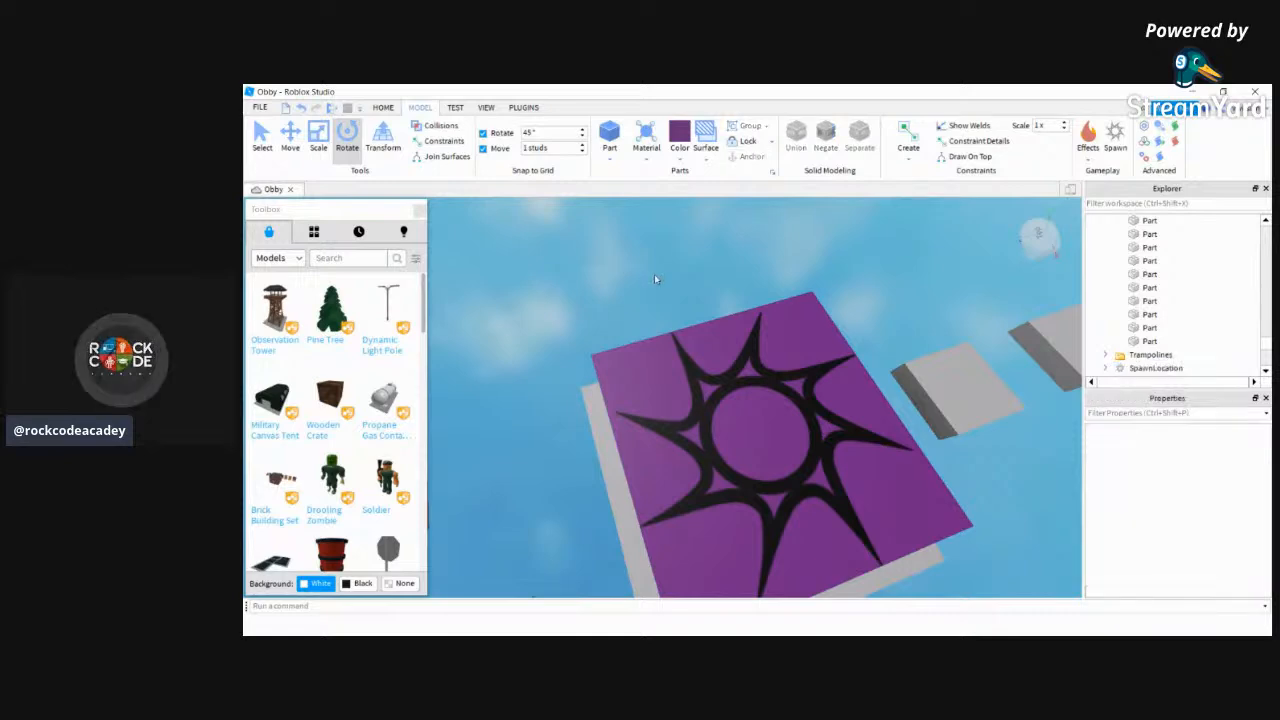
Inspect the violet spawn location on the checkpoint platform and delete it
{"action": "mouse_move", "coordinate": [654, 274]}
{"action": "right_mouse_down"}
{"action": "mouse_move", "coordinate": [668, 270]}
{"action": "mouse_move", "coordinate": [652, 273]}
{"action": "right_mouse_up"}
{"action": "scroll", "coordinate": [653, 274], "scroll_direction": "down", "scroll_amount": 3}
{"action": "scroll", "coordinate": [653, 274], "scroll_direction": "up", "scroll_amount": 2}
{"action": "scroll", "coordinate": [653, 274], "scroll_direction": "down", "scroll_amount": 5}
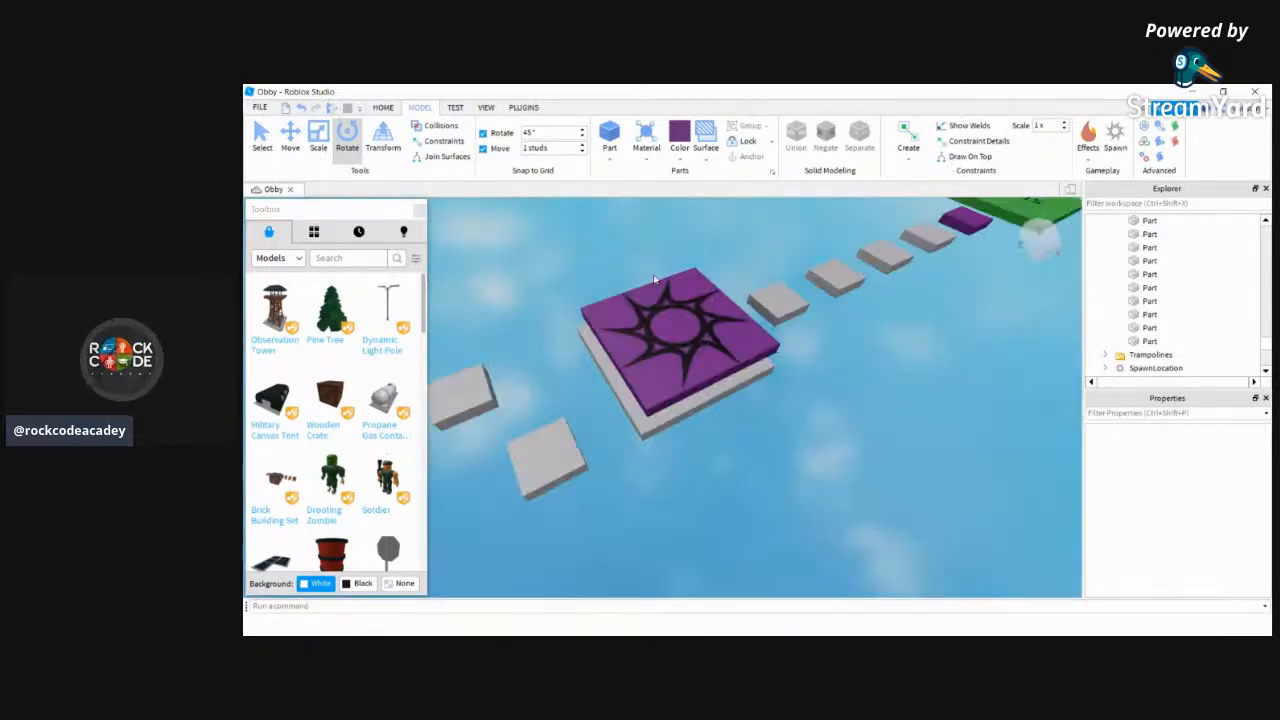
{"action": "scroll", "coordinate": [653, 274], "scroll_direction": "up", "scroll_amount": 2}
{"action": "left_click", "coordinate": [653, 274]}
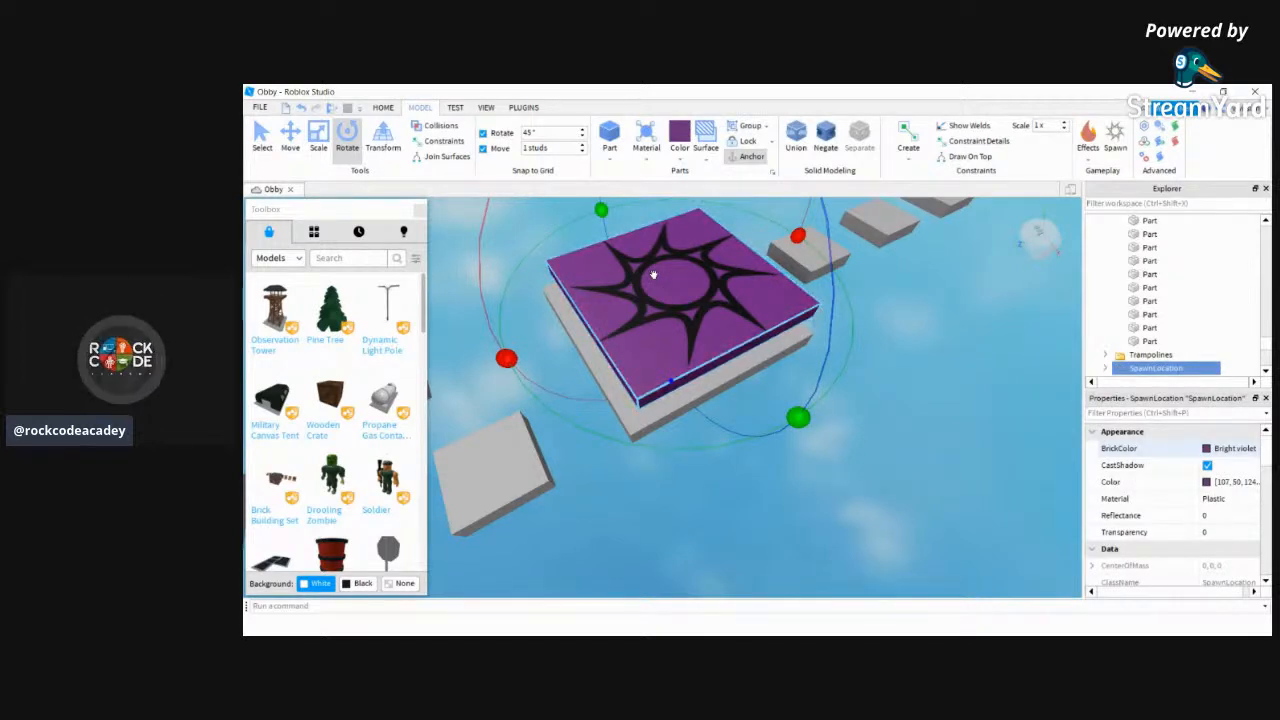
{"action": "key", "text": "Delete"}
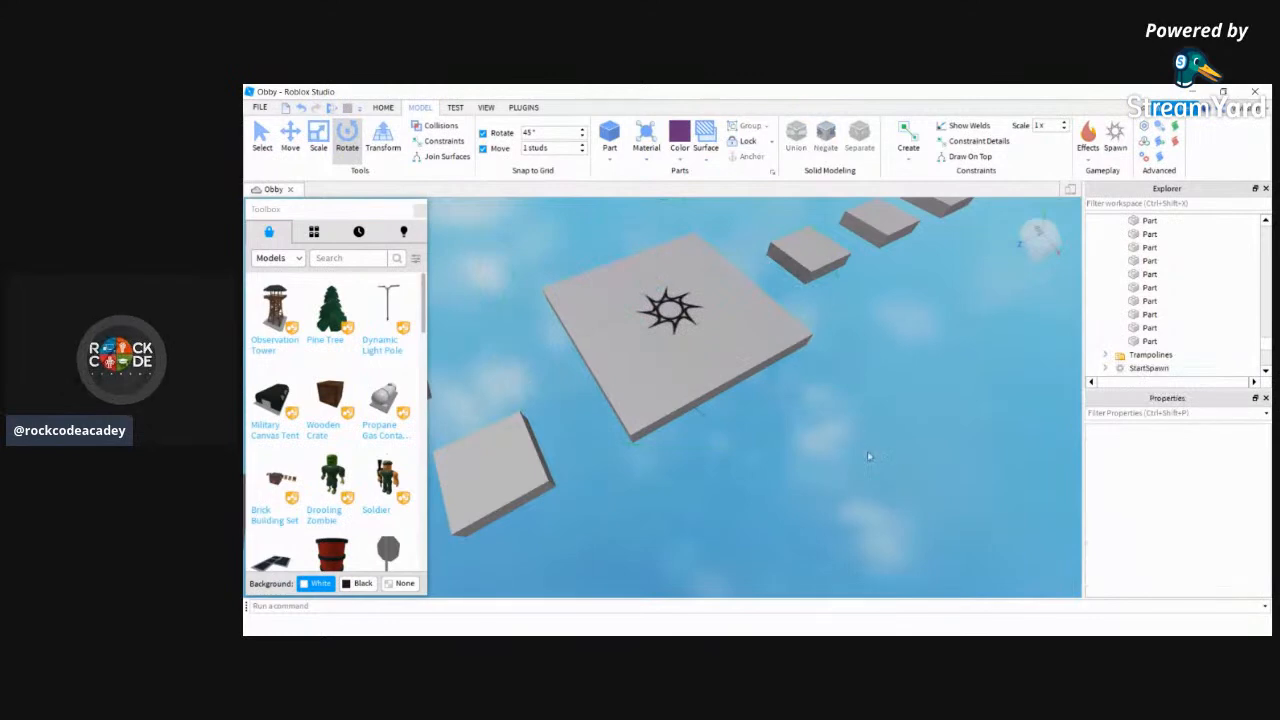
{"action": "mouse_move", "coordinate": [867, 452]}
{"action": "right_mouse_down"}
{"action": "mouse_move", "coordinate": [855, 470]}
{"action": "mouse_move", "coordinate": [867, 450]}
{"action": "right_mouse_up"}
{"action": "right_click_drag", "start_coordinate": [868, 320], "coordinate": [867, 315]}
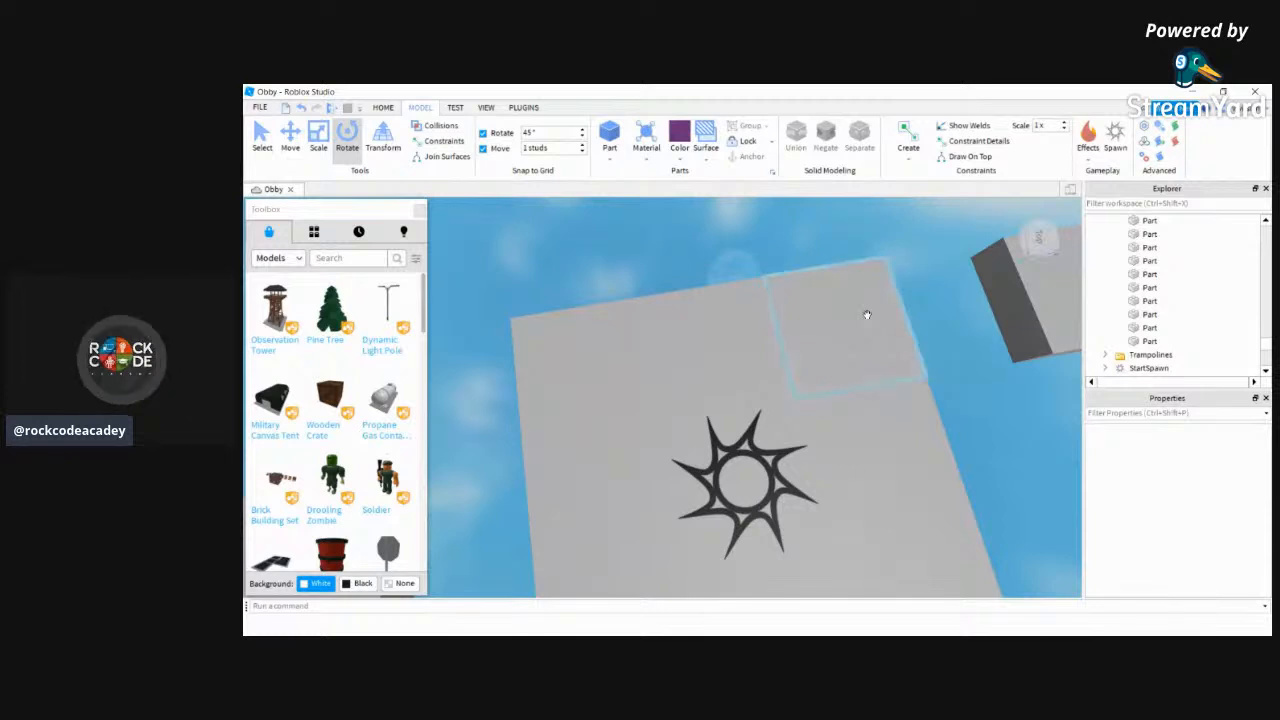
{"action": "mouse_move", "coordinate": [1021, 417]}
{"action": "right_mouse_down"}
{"action": "mouse_move", "coordinate": [1055, 445]}
{"action": "mouse_move", "coordinate": [1023, 422]}
{"action": "right_mouse_up"}
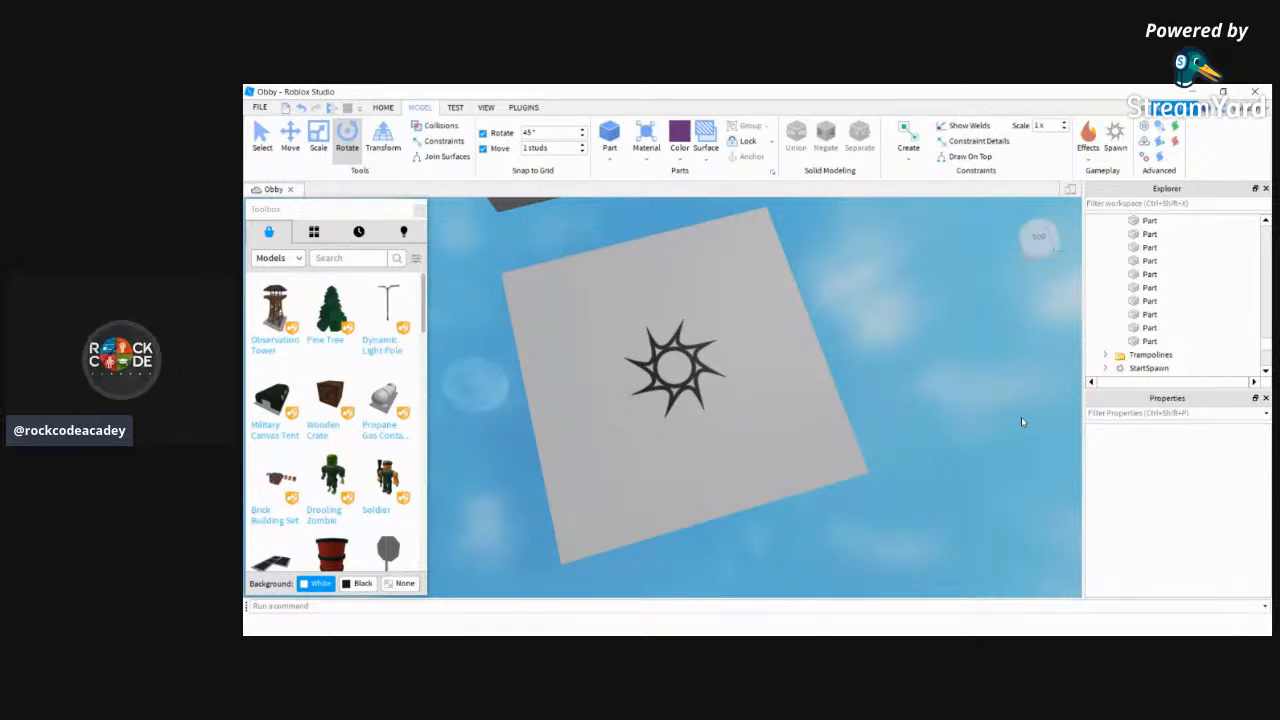
Inspect the star-marked checkpoint on the grey platform, selecting it to find it in the Explorer and deselecting it
{"action": "right_click_drag", "start_coordinate": [1021, 417], "coordinate": [956, 455]}
{"action": "right_click_drag", "start_coordinate": [660, 512], "coordinate": [660, 512]}
{"action": "right_click_drag", "start_coordinate": [708, 393], "coordinate": [706, 389]}
{"action": "scroll", "coordinate": [706, 389], "scroll_direction": "up", "scroll_amount": 5}
{"action": "scroll", "coordinate": [706, 389], "scroll_direction": "down", "scroll_amount": 5}
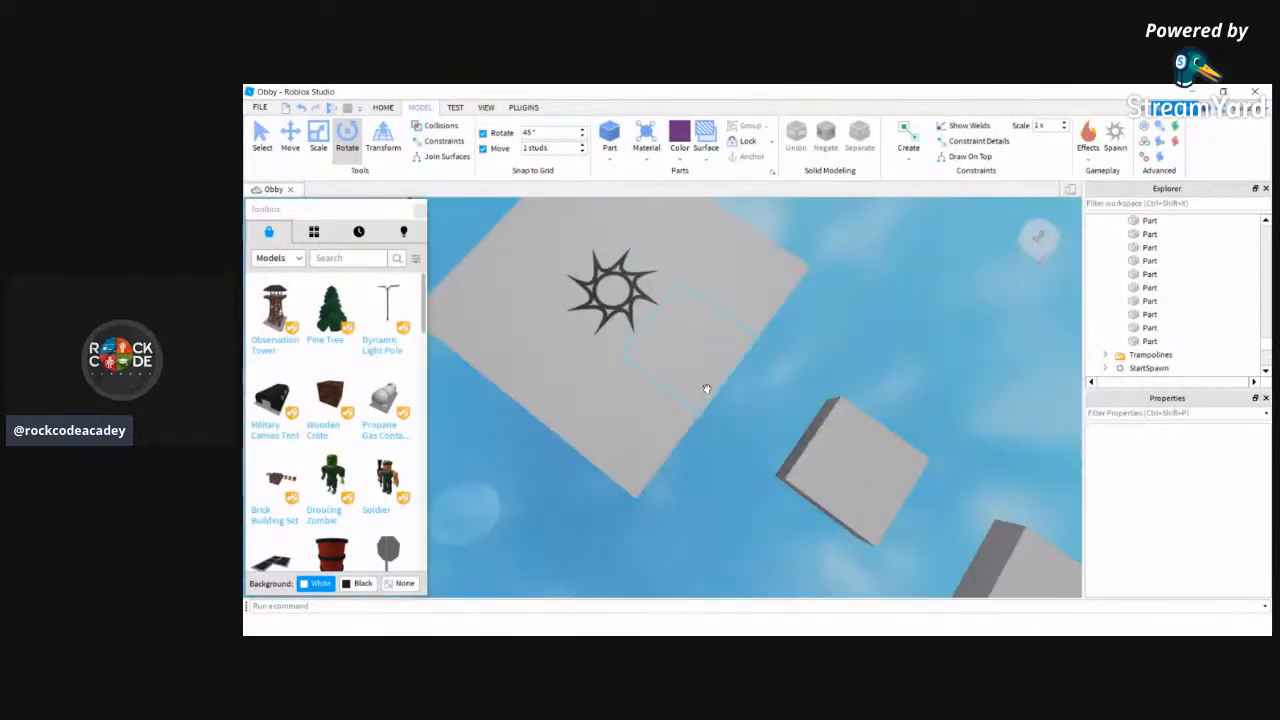
{"action": "right_click_drag", "start_coordinate": [842, 381], "coordinate": [843, 385]}
{"action": "scroll", "coordinate": [843, 385], "scroll_direction": "up", "scroll_amount": 4}
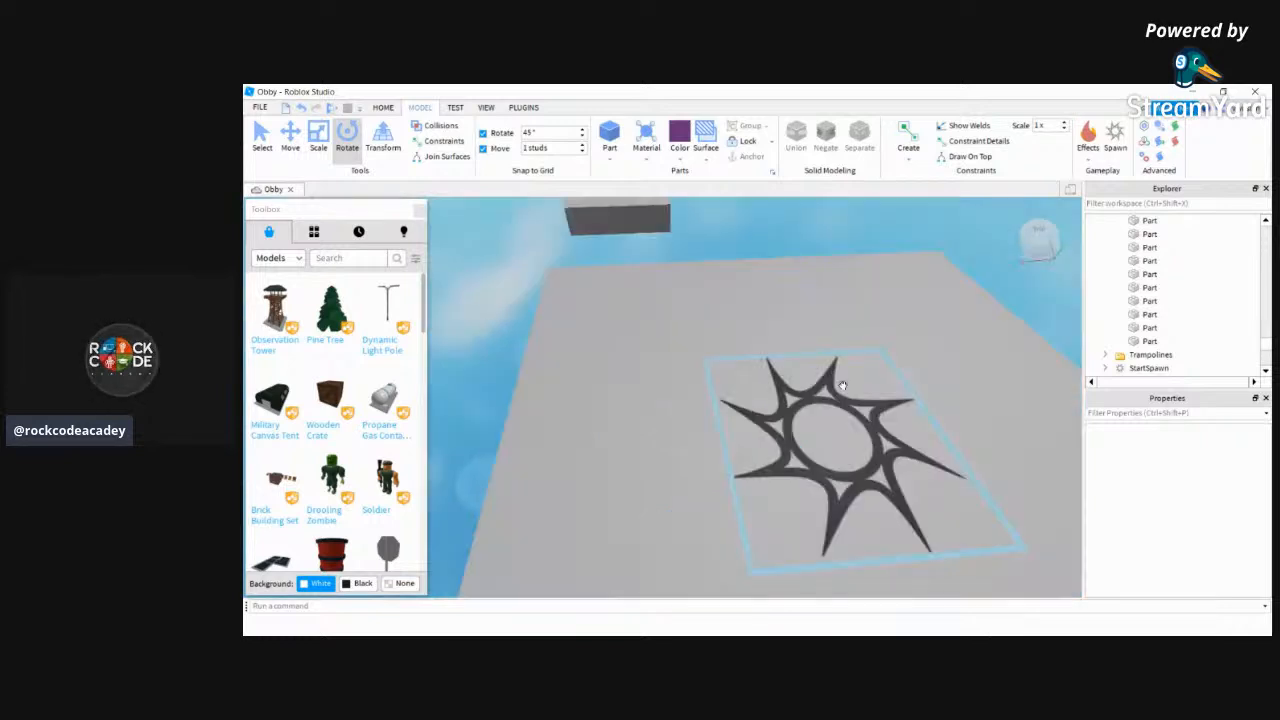
{"action": "scroll", "coordinate": [843, 385], "scroll_direction": "down", "scroll_amount": 5}
{"action": "left_click", "coordinate": [724, 388]}
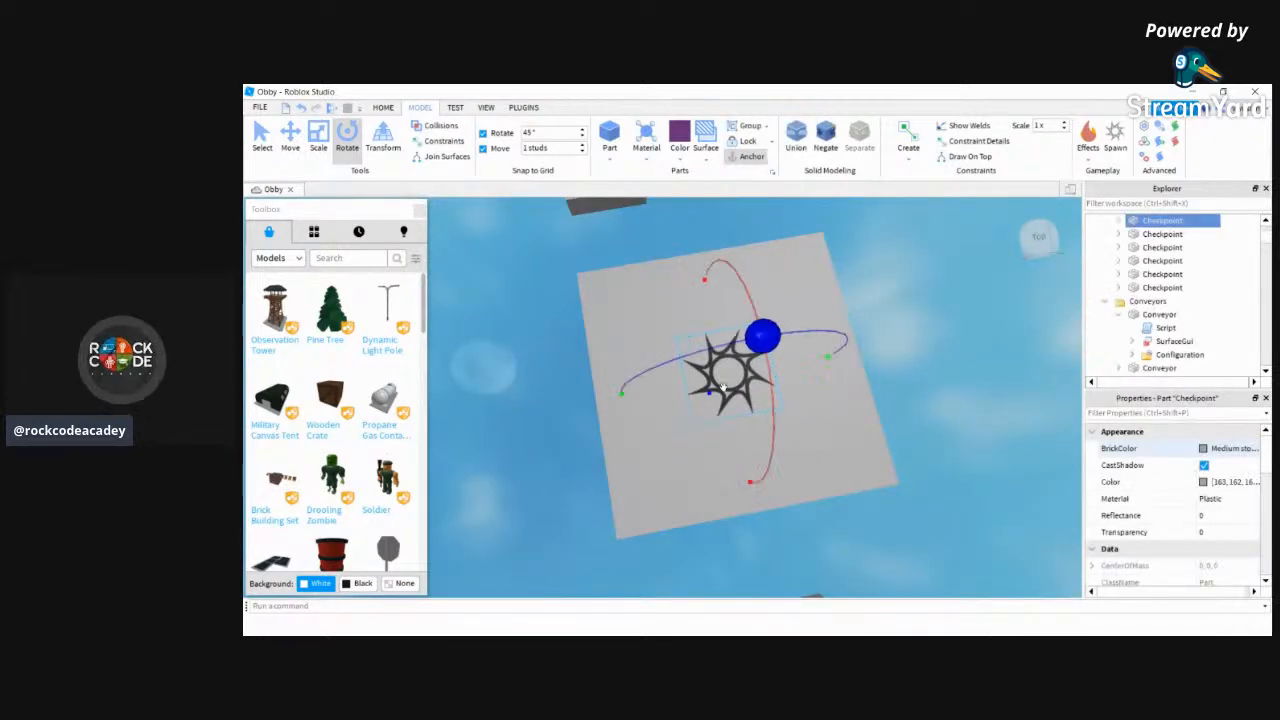
{"action": "left_click", "coordinate": [569, 433]}
{"action": "right_click_drag", "start_coordinate": [569, 433], "coordinate": [563, 431]}
{"action": "left_click", "coordinate": [745, 527]}
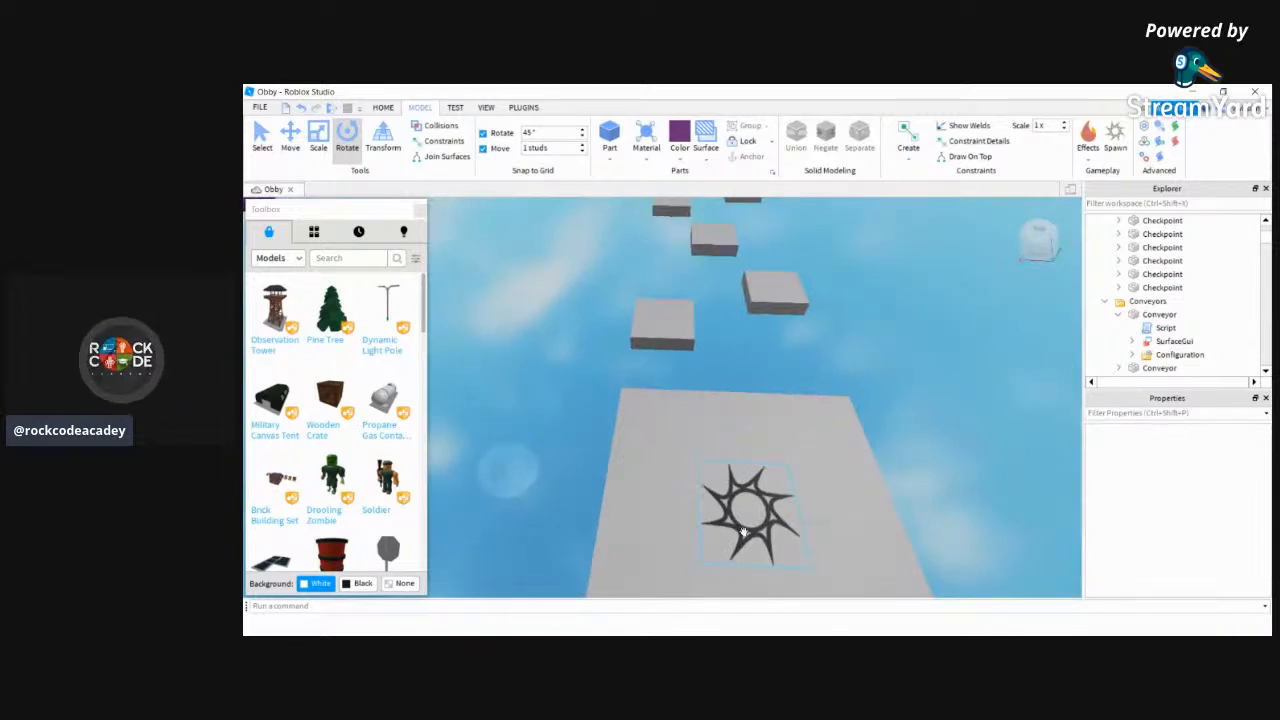
{"action": "left_click", "coordinate": [743, 532]}
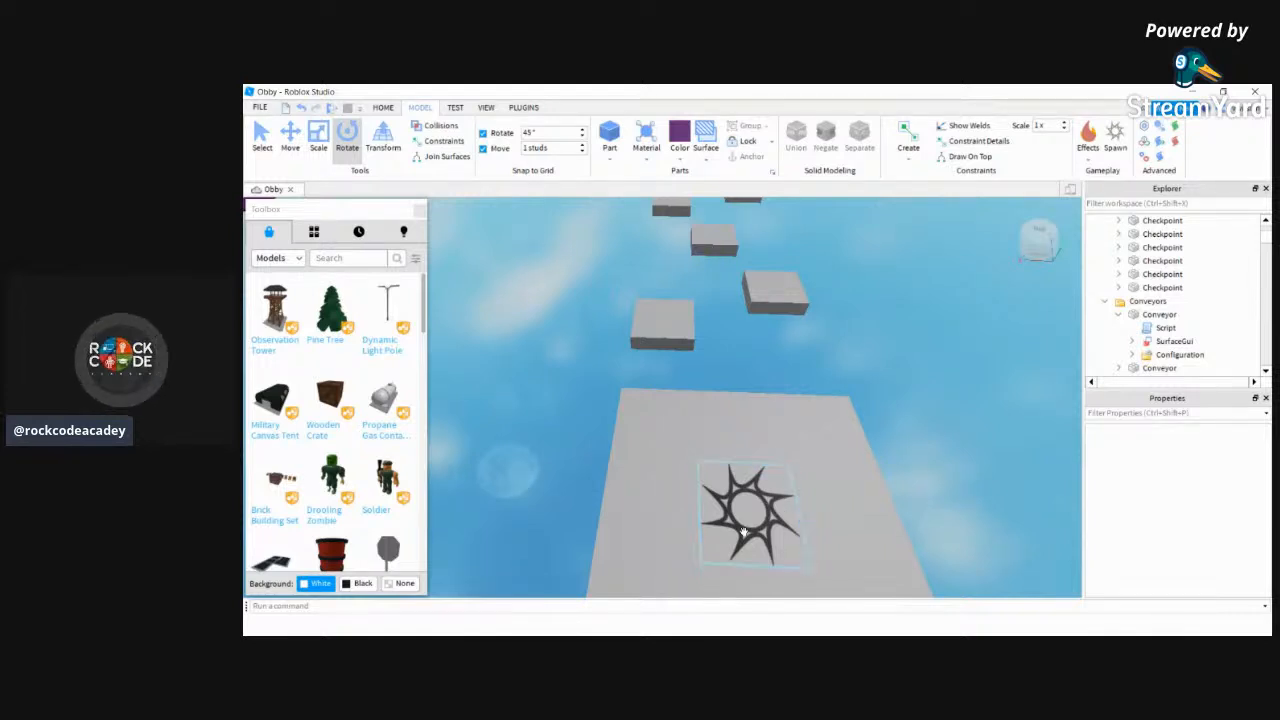
Follow the course to the red-and-grey checkered platform, select a red kill brick to locate it in the Explorer, and deselect it
{"action": "mouse_move", "coordinate": [487, 536]}
{"action": "right_mouse_down"}
{"action": "mouse_move", "coordinate": [453, 546]}
{"action": "mouse_move", "coordinate": [504, 527]}
{"action": "mouse_move", "coordinate": [491, 532]}
{"action": "right_mouse_up"}
{"action": "key", "text": "w"}
{"action": "key", "text": "w"}
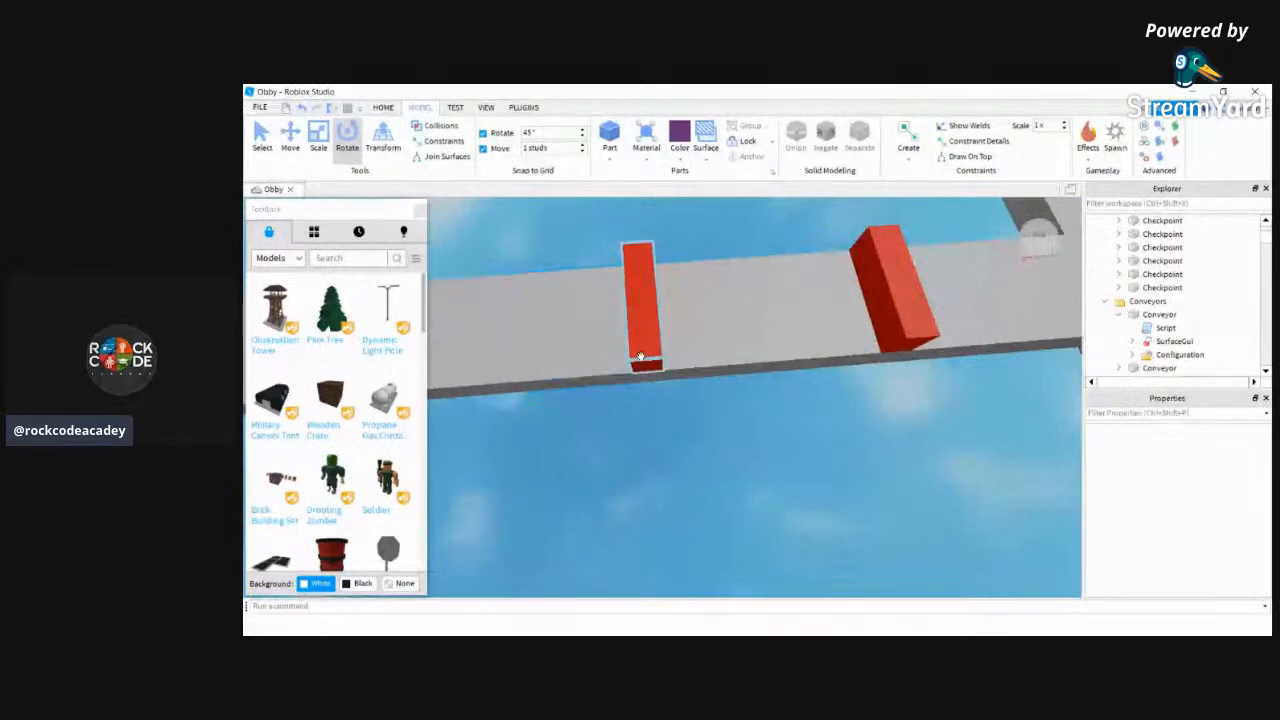
{"action": "right_click_drag", "start_coordinate": [748, 541], "coordinate": [734, 500]}
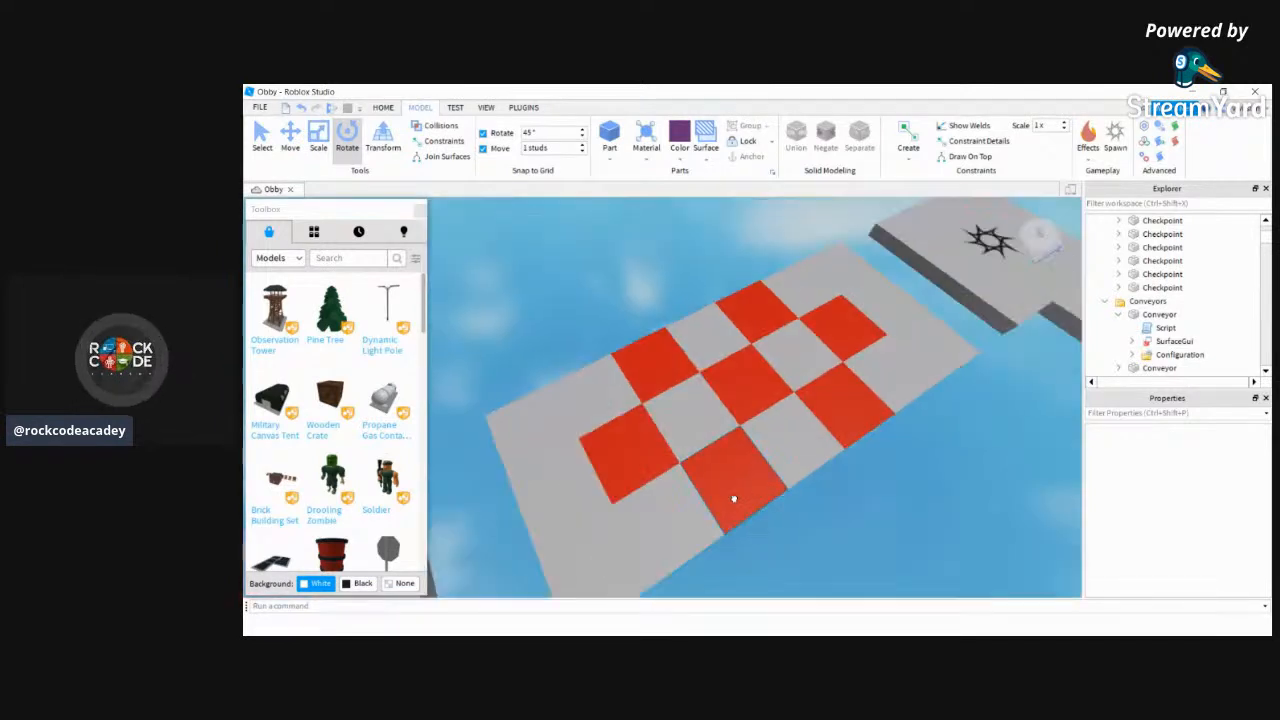
{"action": "left_click", "coordinate": [734, 500]}
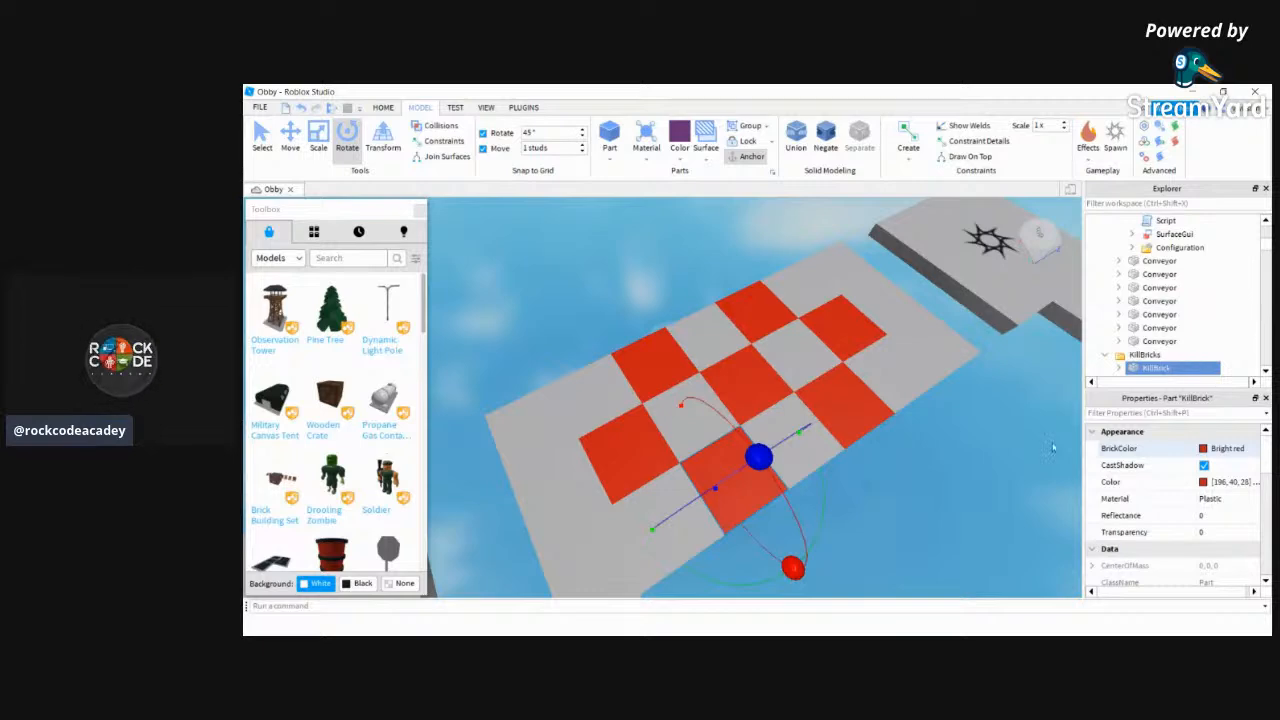
{"action": "left_click", "coordinate": [1005, 494]}
{"action": "right_click_drag", "start_coordinate": [1005, 494], "coordinate": [764, 445]}
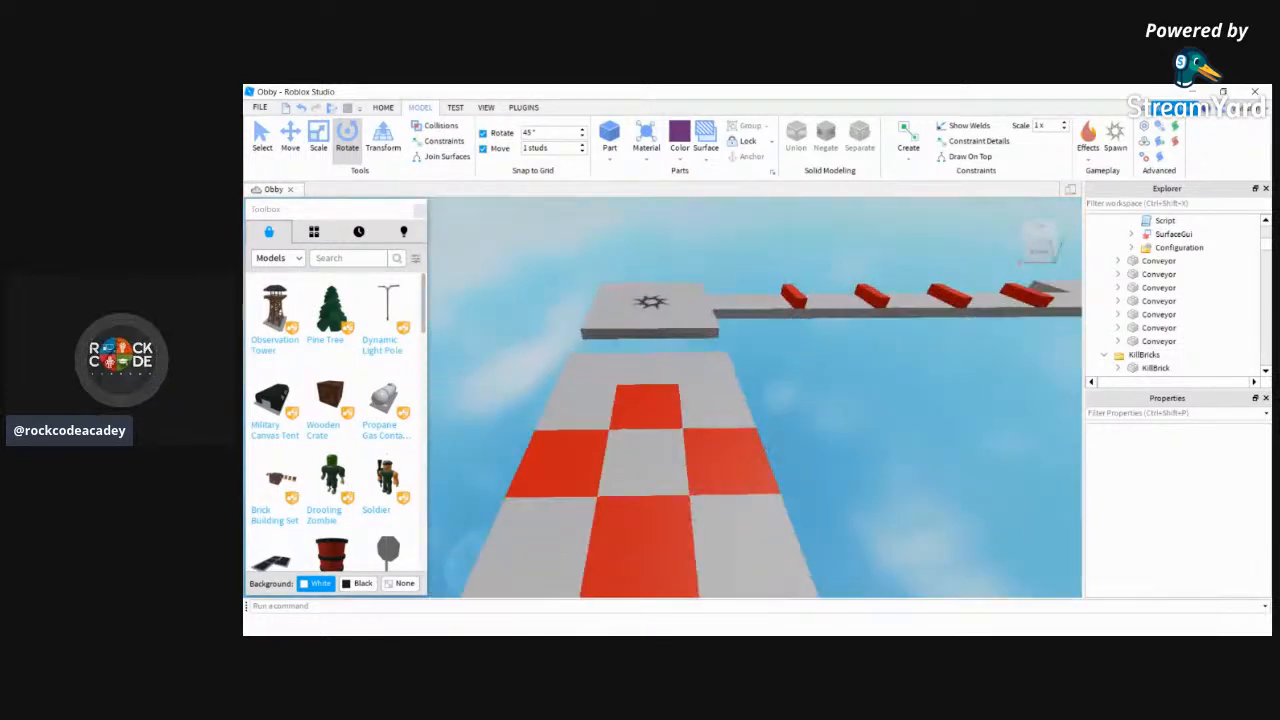
Search the Toolbox models for "kill brick"
{"action": "left_click", "coordinate": [346, 258]}
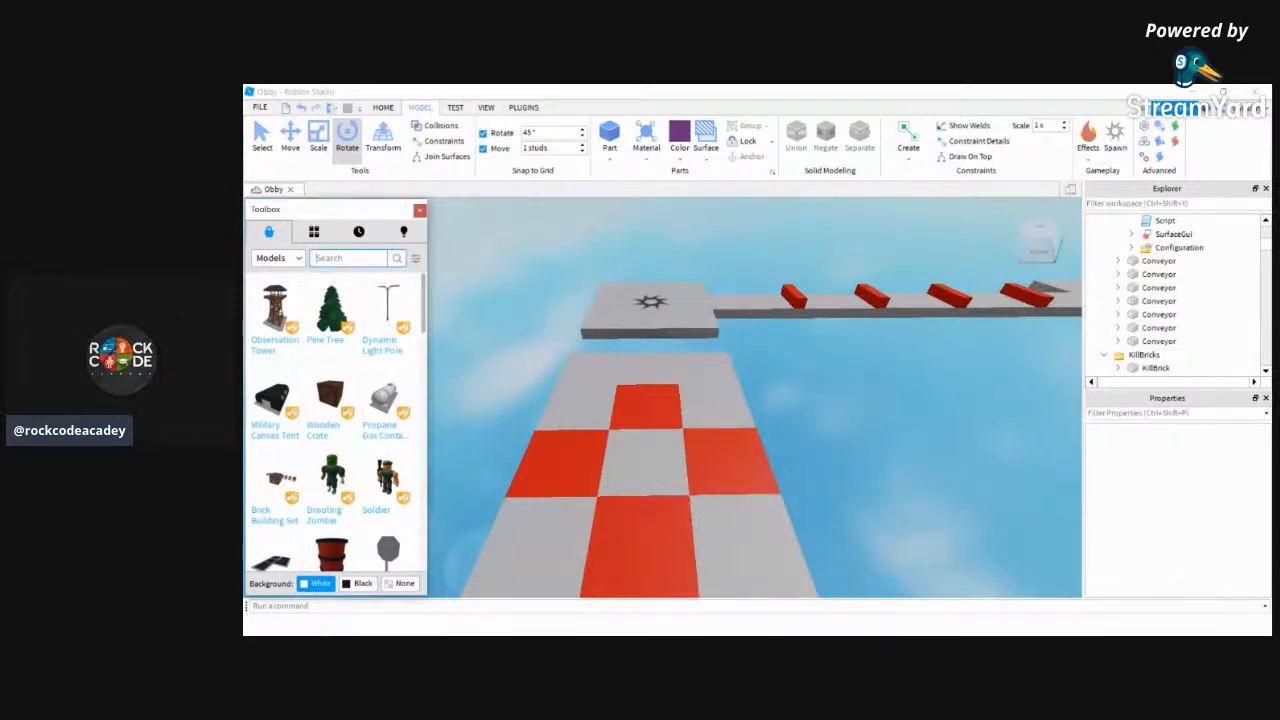
{"action": "type", "text": "kill brick"}
{"action": "key", "text": "Return"}
Examine the obby course from the kill brick platforms and the walkway with red barriers to the violet trampoline
{"action": "right_click_drag", "start_coordinate": [925, 537], "coordinate": [922, 535]}
{"action": "key", "text": "w"}
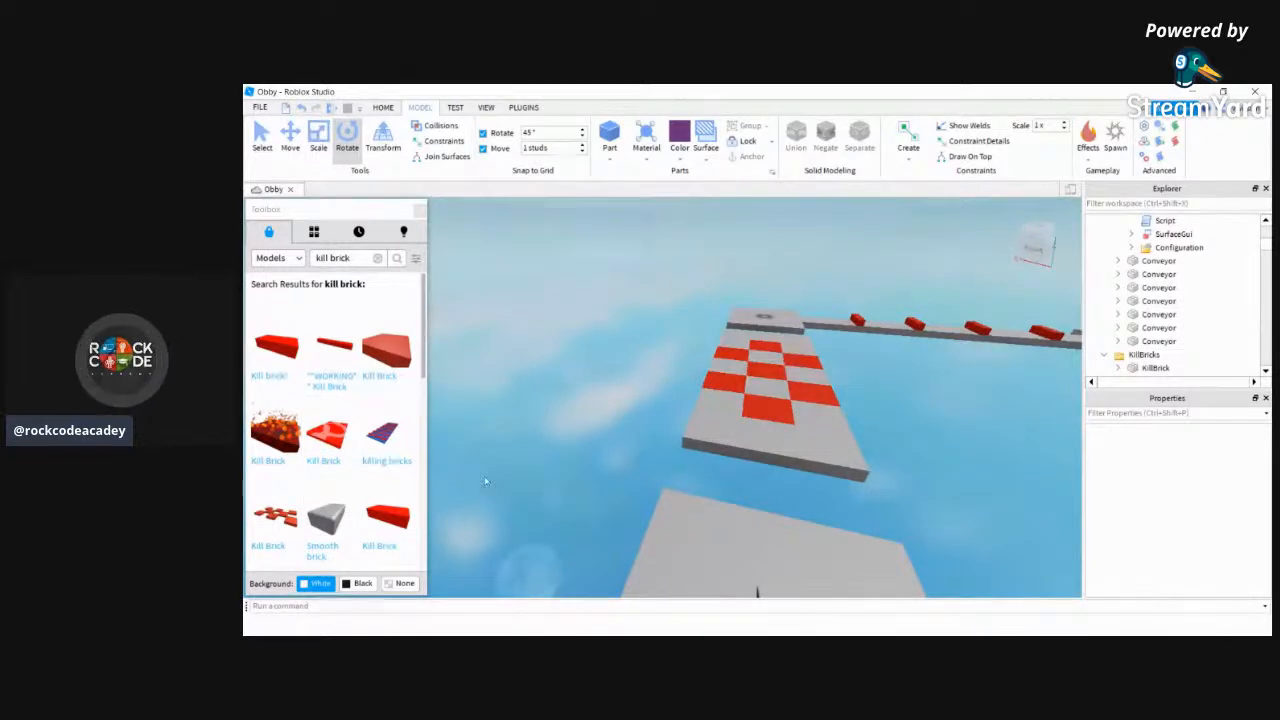
{"action": "mouse_move", "coordinate": [486, 481]}
{"action": "right_mouse_down"}
{"action": "mouse_move", "coordinate": [492, 490]}
{"action": "mouse_move", "coordinate": [483, 474]}
{"action": "right_mouse_up"}
{"action": "key", "text": "w"}
{"action": "key", "text": "w"}
{"action": "key", "text": "w"}
{"action": "key", "text": "w"}
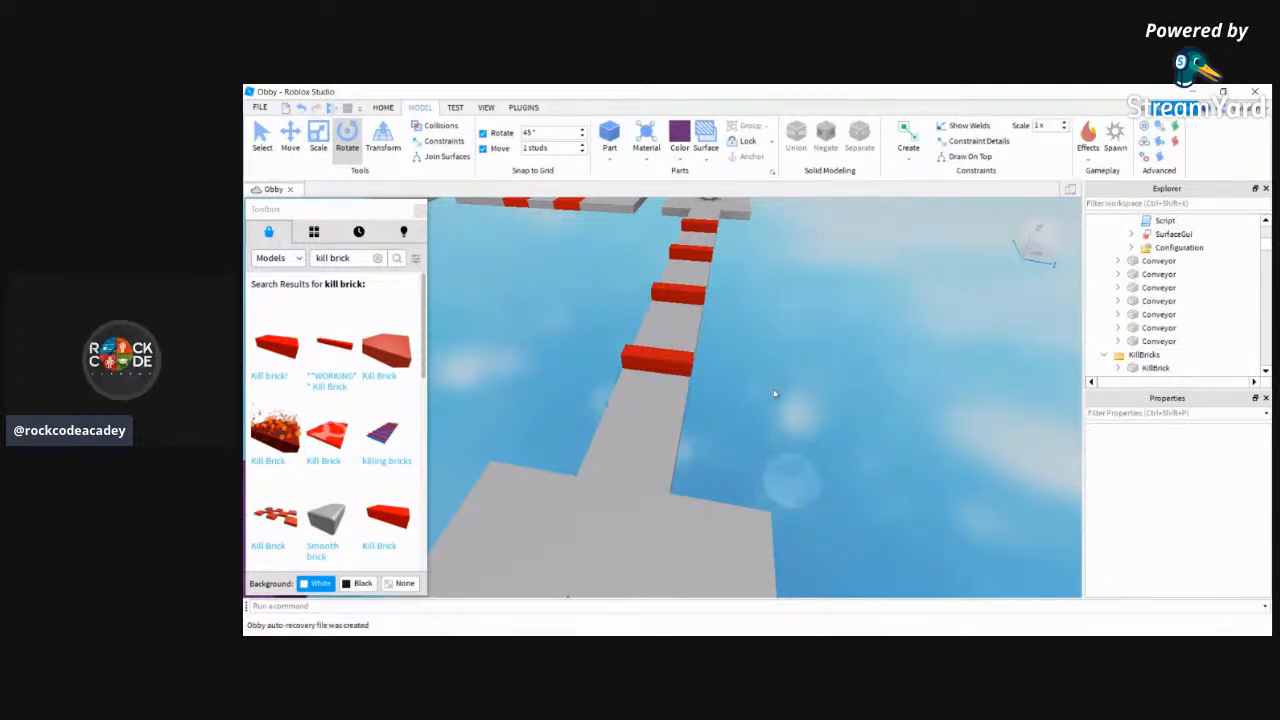
{"action": "right_click_drag", "start_coordinate": [785, 386], "coordinate": [785, 386]}
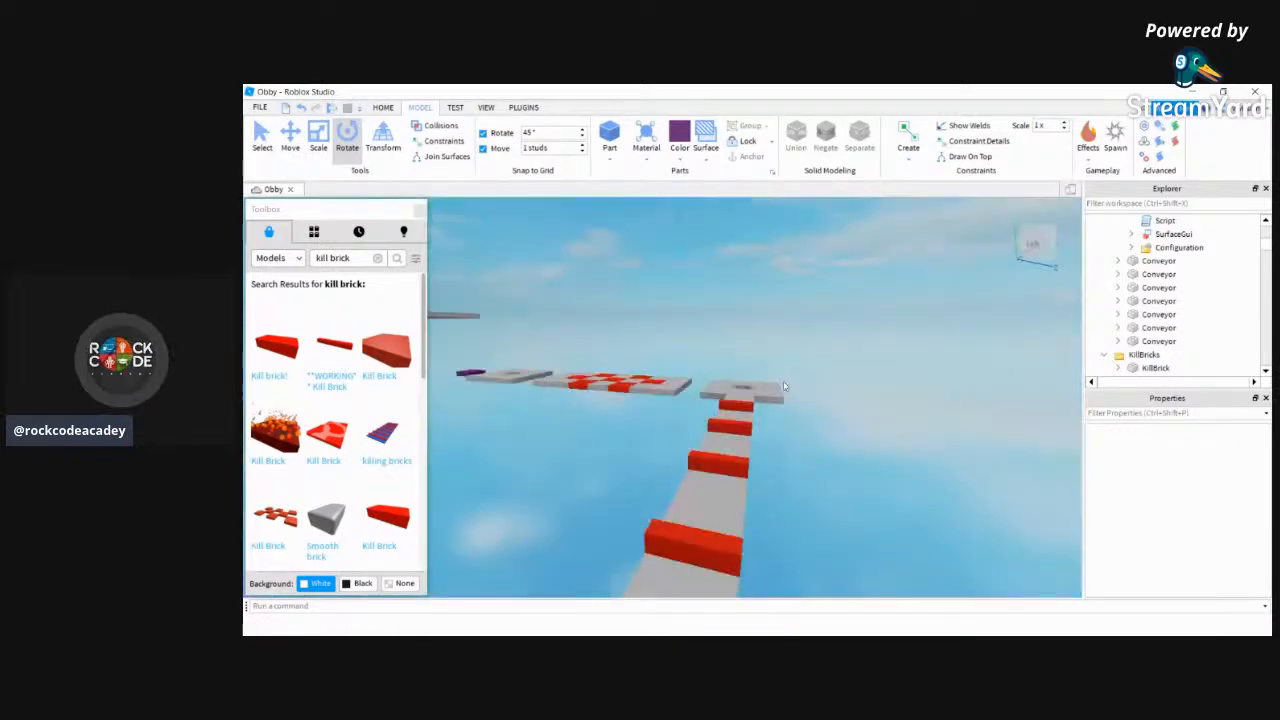
{"action": "key", "text": "w"}
{"action": "right_click_drag", "start_coordinate": [783, 381], "coordinate": [783, 381]}
{"action": "key", "text": "s"}
{"action": "right_click_drag", "start_coordinate": [919, 463], "coordinate": [919, 463]}
{"action": "key", "text": "w"}
{"action": "right_click_drag", "start_coordinate": [783, 381], "coordinate": [783, 381]}
{"action": "scroll", "coordinate": [783, 381], "scroll_direction": "up", "scroll_amount": 4}
{"action": "scroll", "coordinate": [783, 381], "scroll_direction": "down", "scroll_amount": 4}
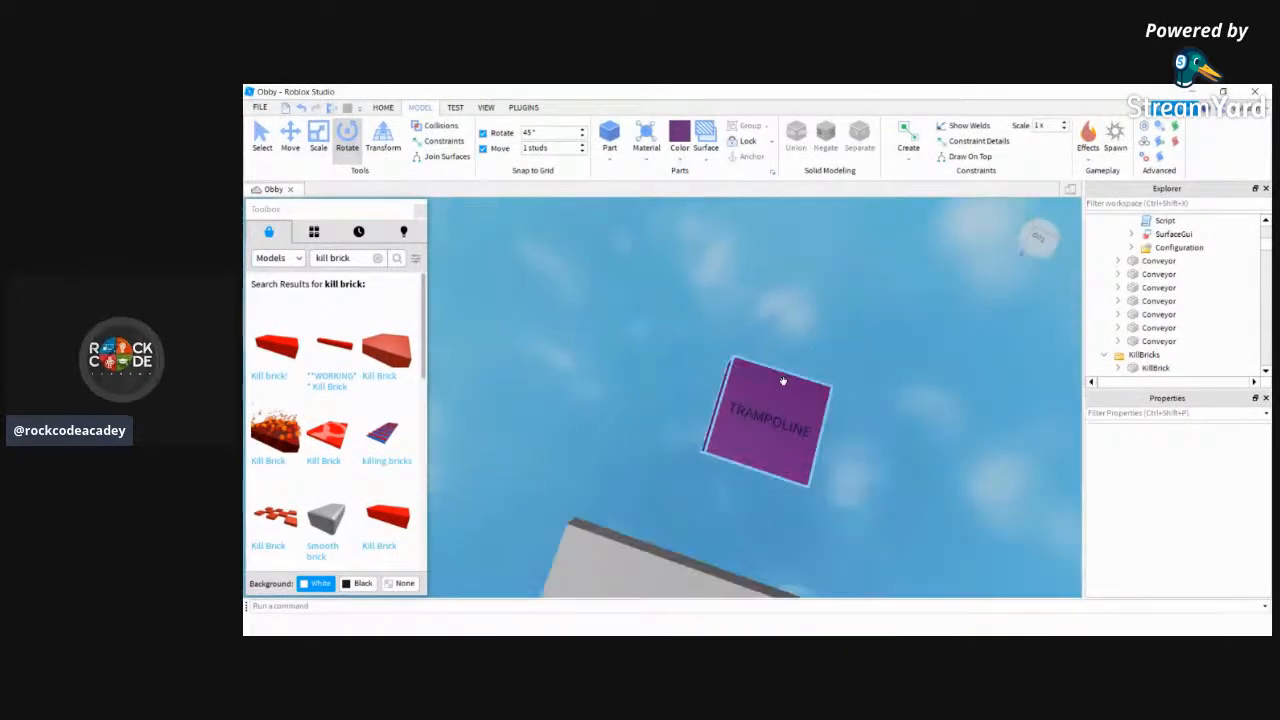
Select the violet trampoline, expand it and its SurfaceGui in the Explorer to inspect the contents, and deselect it
{"action": "right_click_drag", "start_coordinate": [880, 411], "coordinate": [881, 414]}
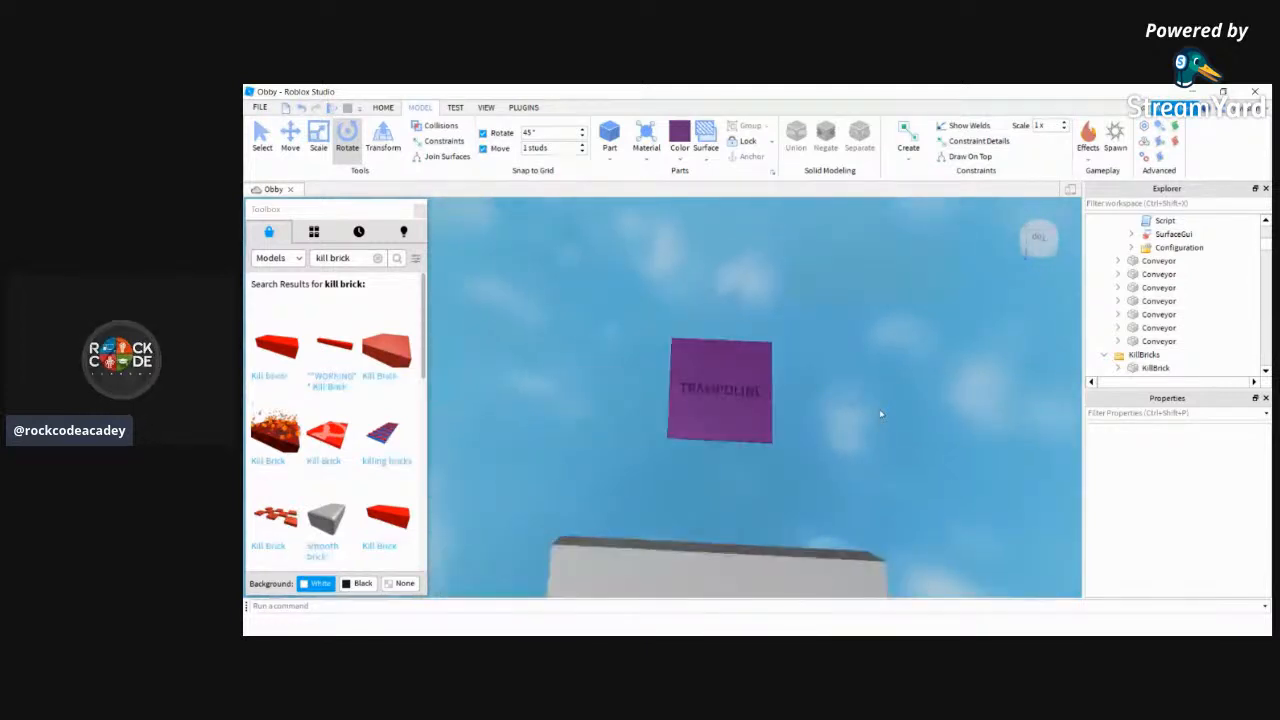
{"action": "left_click", "coordinate": [752, 392]}
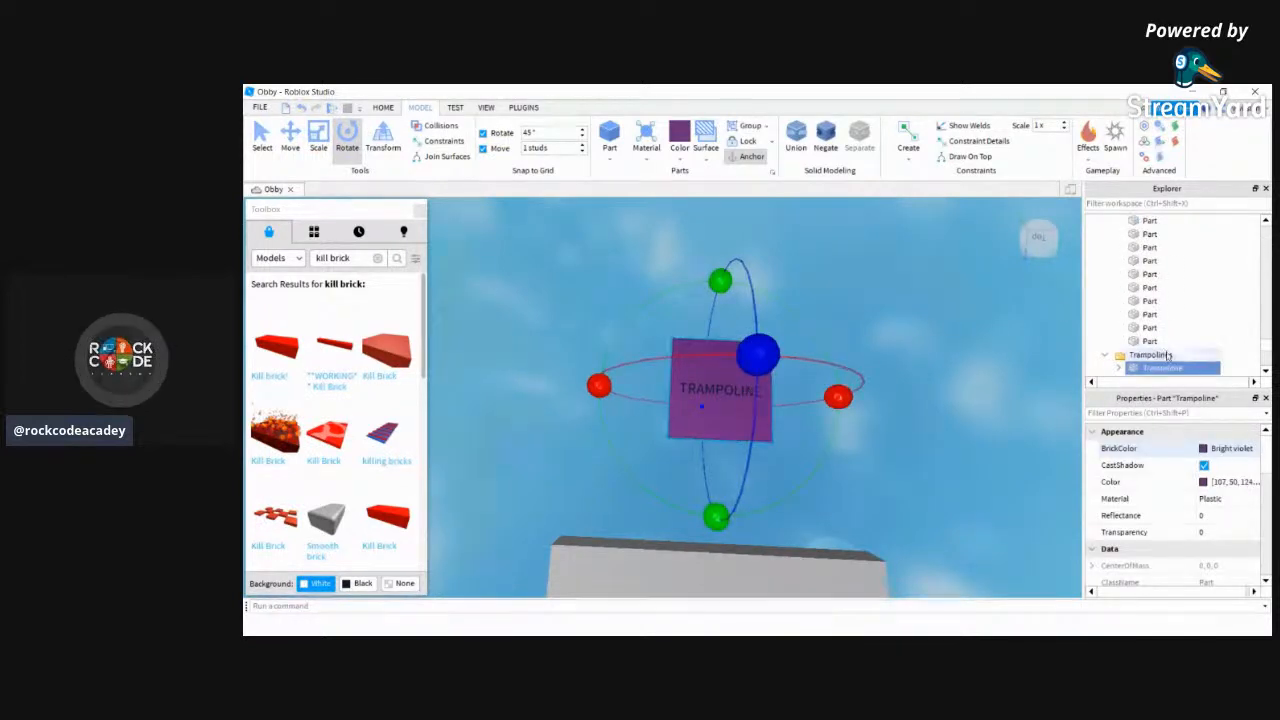
{"action": "left_click", "coordinate": [1265, 370]}
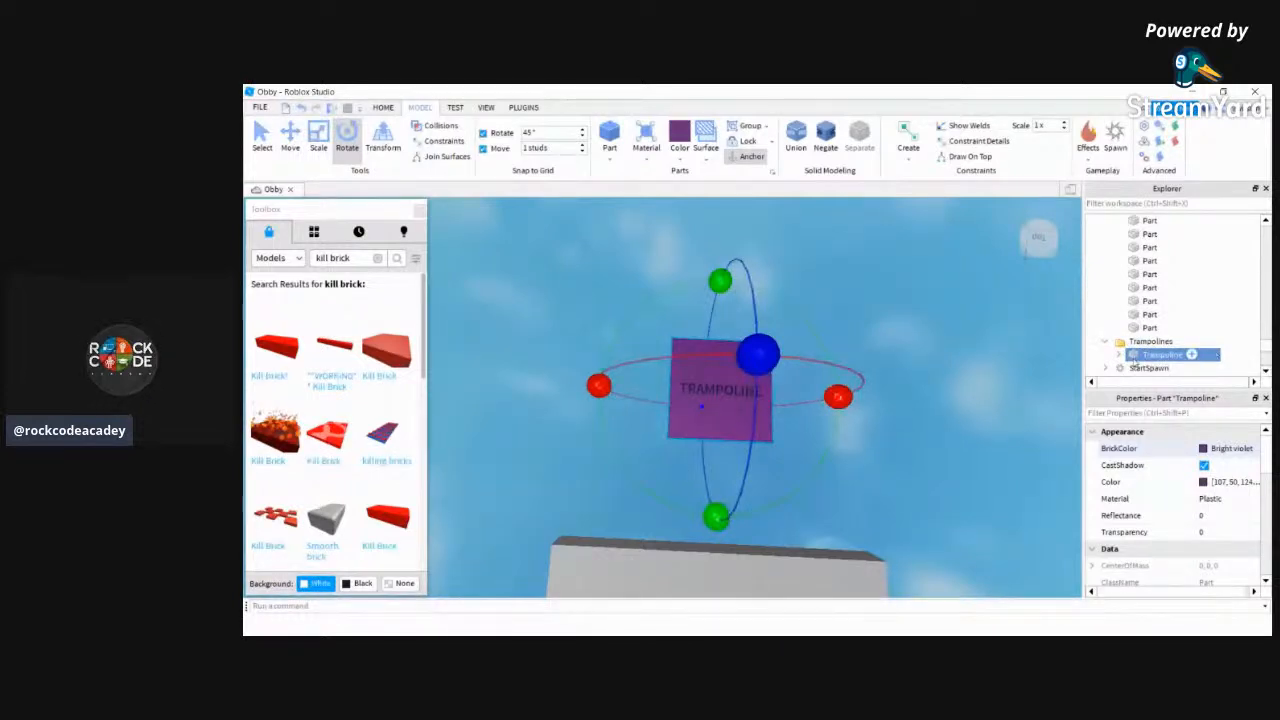
{"action": "scroll", "coordinate": [1235, 362], "scroll_direction": "down", "scroll_amount": 3}
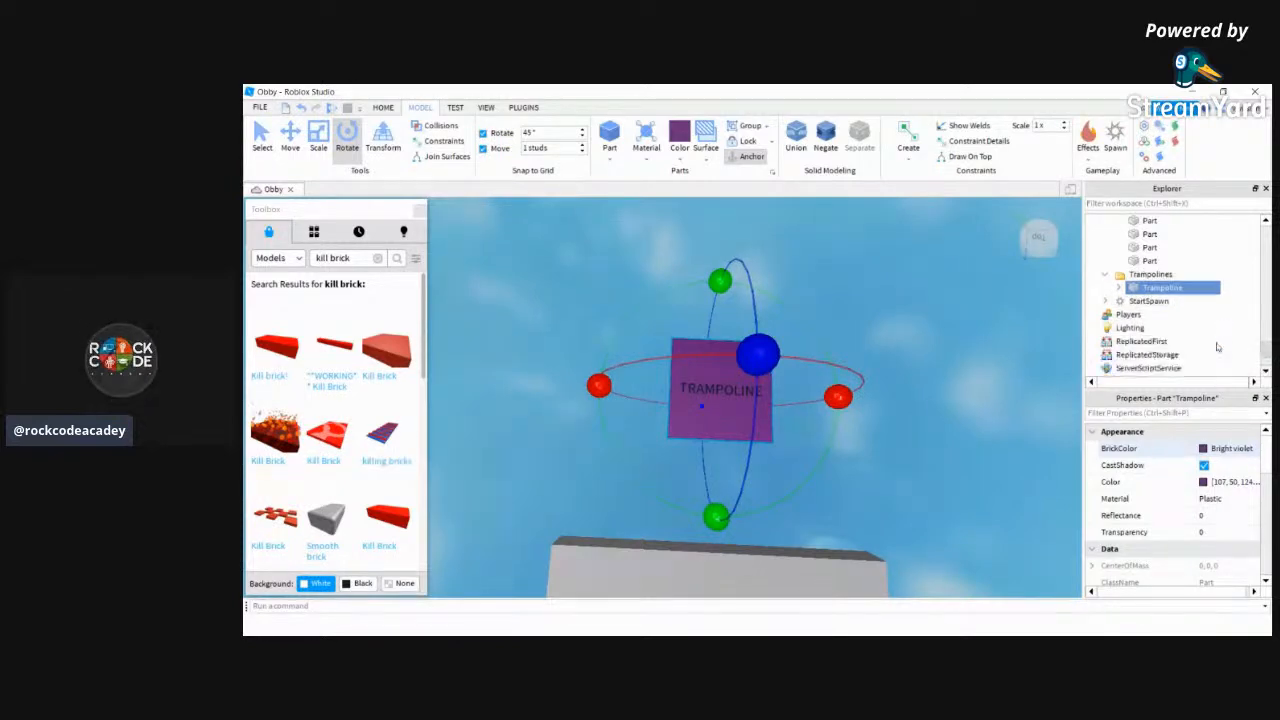
{"action": "left_click", "coordinate": [1118, 288]}
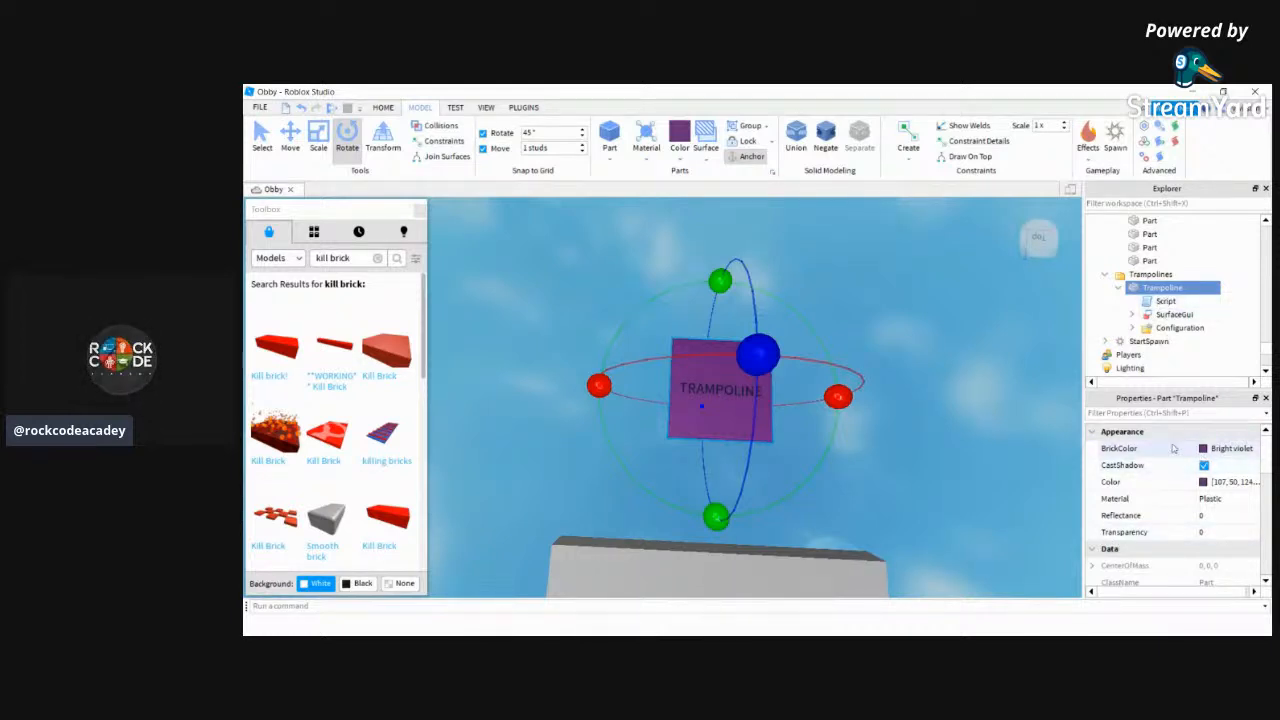
{"action": "left_click", "coordinate": [1137, 315]}
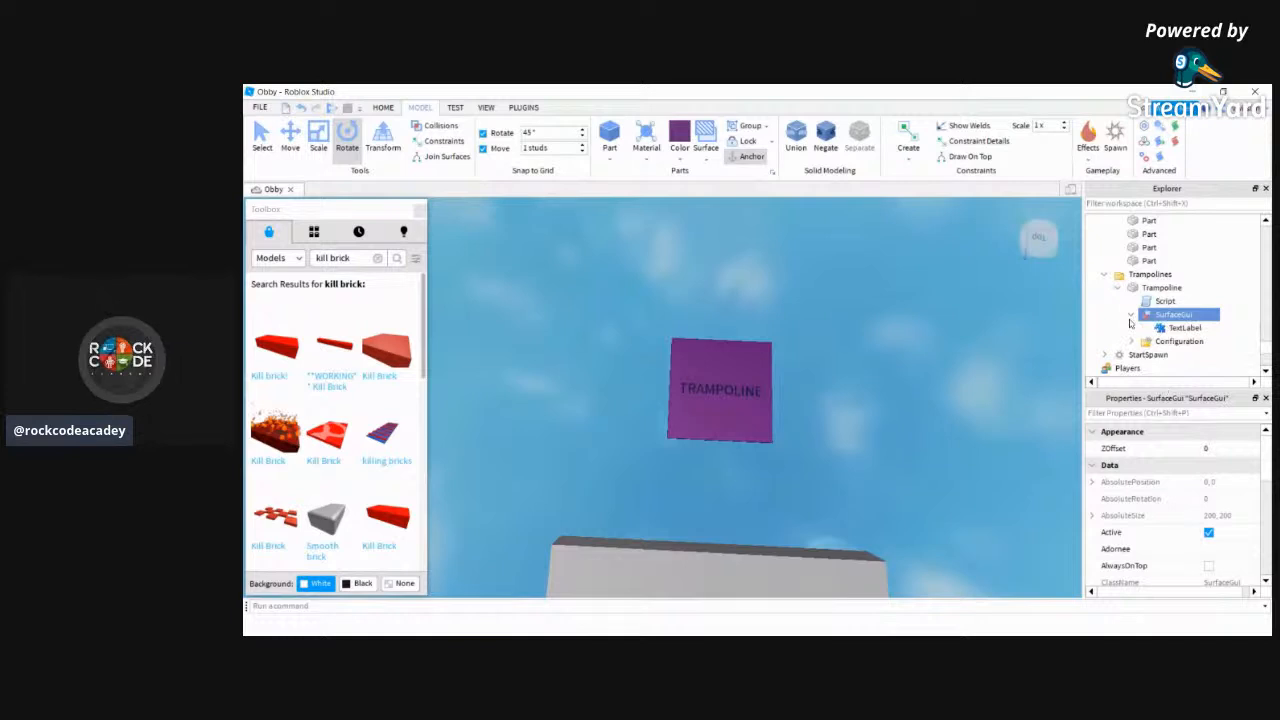
{"action": "left_click", "coordinate": [994, 390]}
{"action": "right_click_drag", "start_coordinate": [994, 390], "coordinate": [996, 395]}
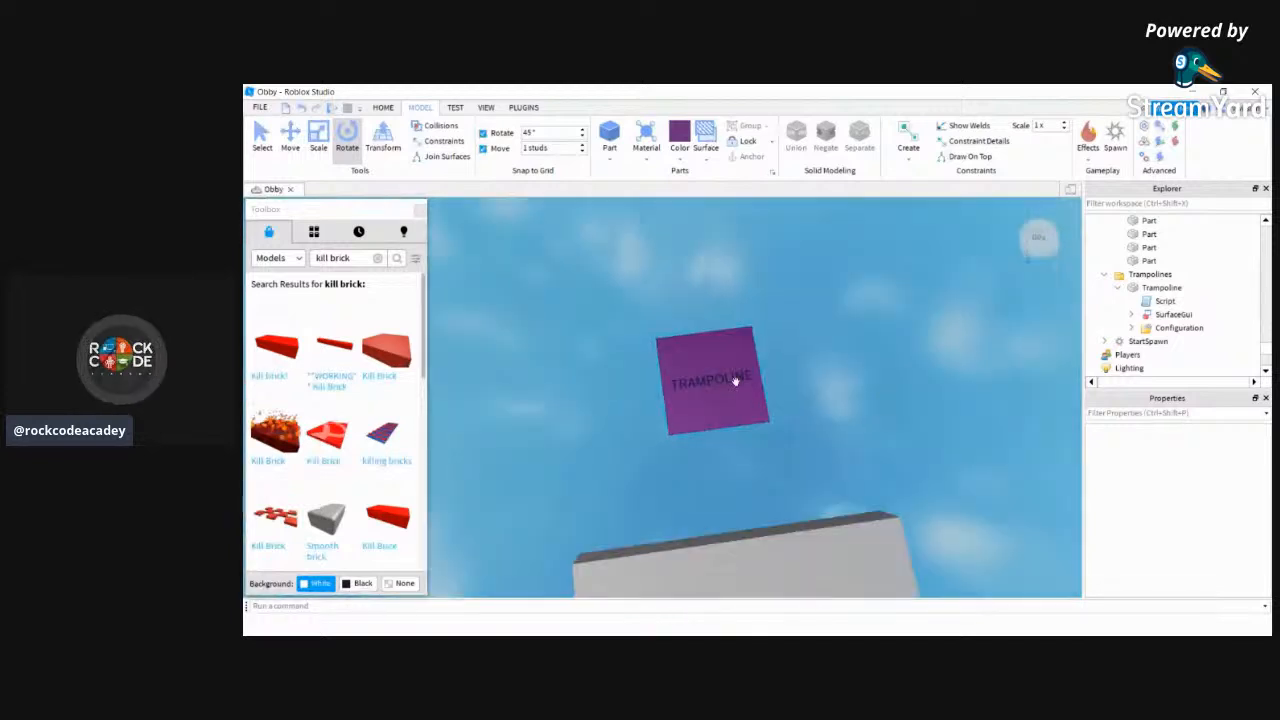
Reselect the trampoline, expand its SurfaceGui and select the TextLabel inside it
{"action": "left_click", "coordinate": [1160, 315]}
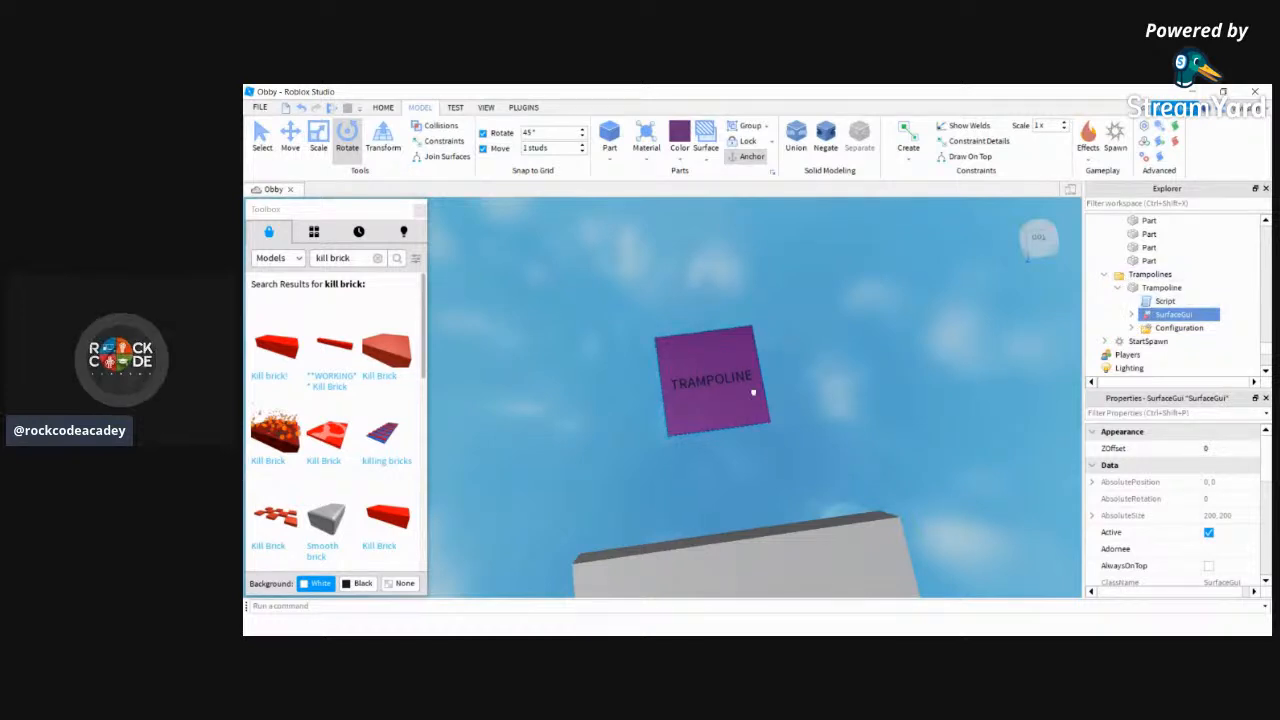
{"action": "left_click", "coordinate": [712, 382]}
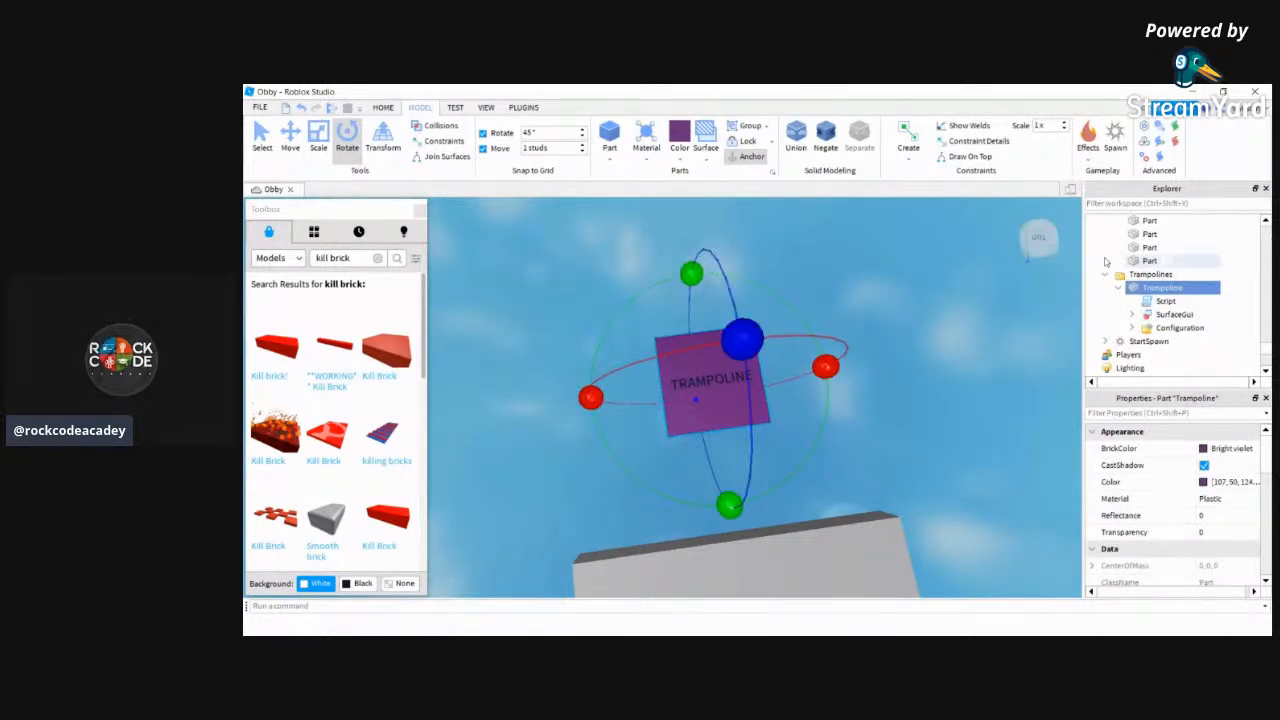
{"action": "left_click", "coordinate": [1132, 314]}
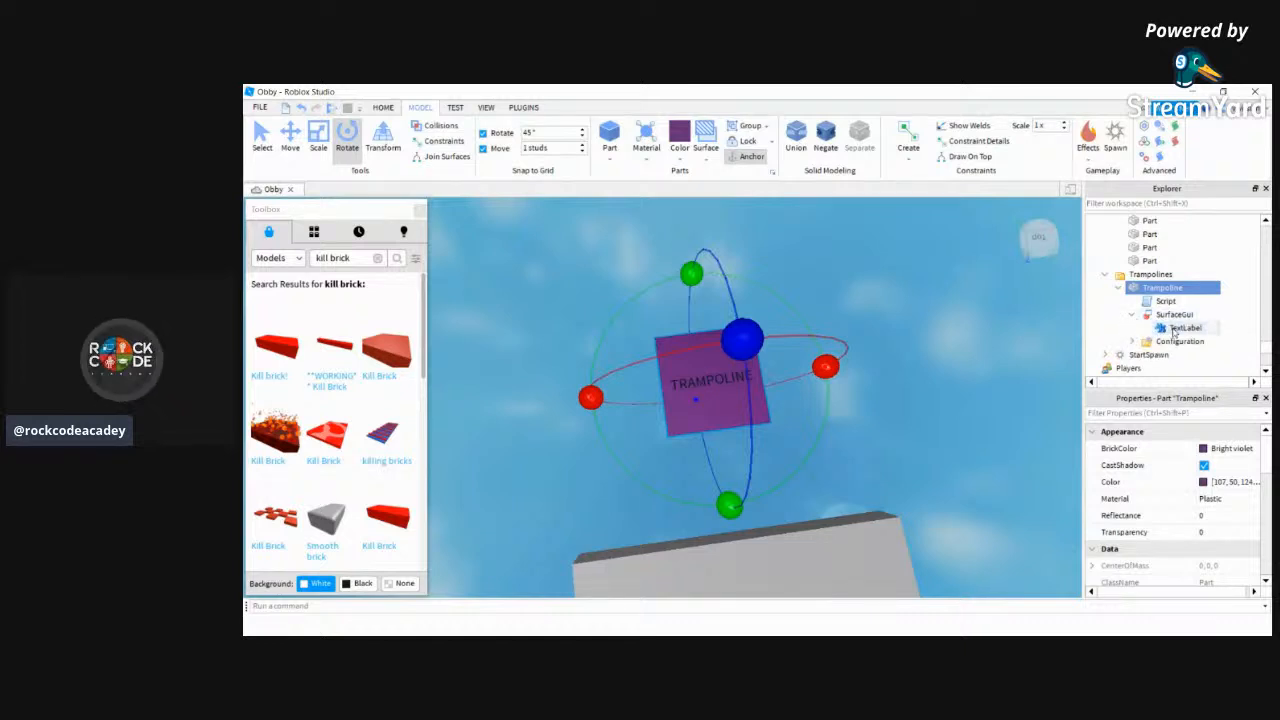
{"action": "left_click", "coordinate": [1175, 330]}
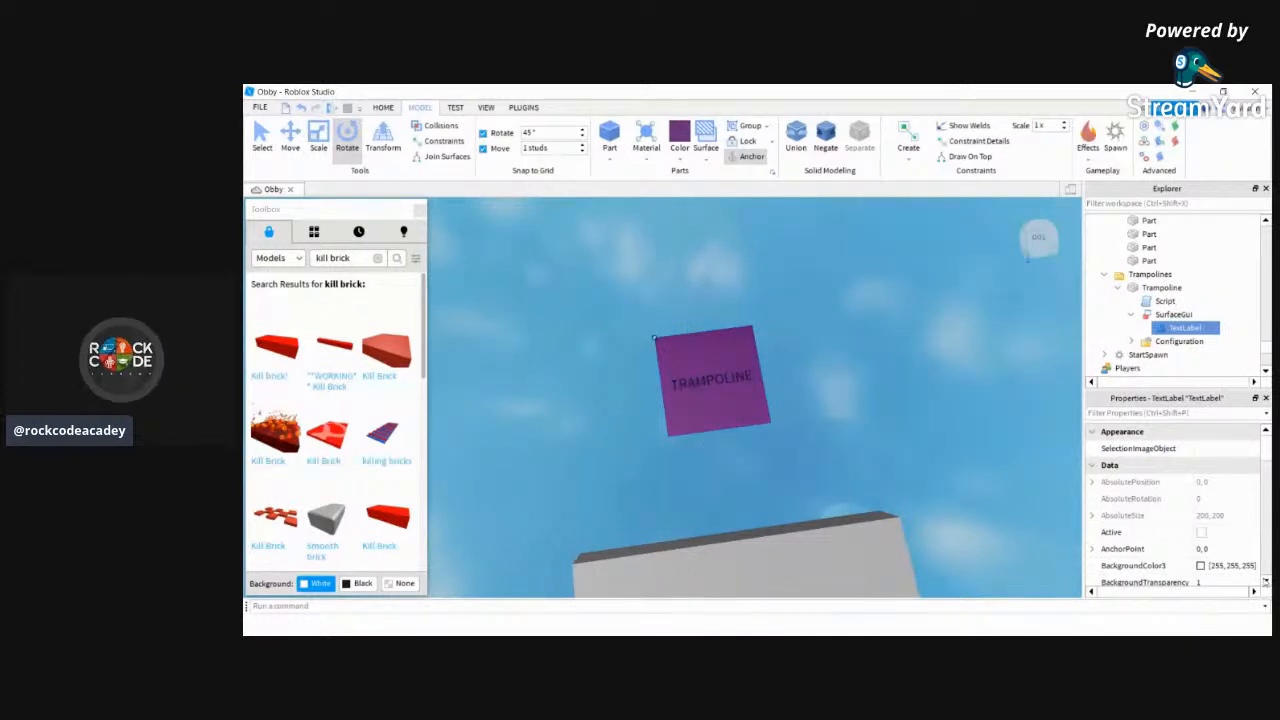
Change the text of the trampoline's TextLabel to "Hi" and check it on the tile
{"action": "left_click", "coordinate": [1265, 581]}
{"action": "left_click", "coordinate": [1265, 581]}
{"action": "left_click", "coordinate": [1265, 581]}
{"action": "left_click", "coordinate": [1265, 581]}
{"action": "left_click", "coordinate": [1265, 581]}
{"action": "left_click", "coordinate": [1265, 581]}
{"action": "left_click", "coordinate": [1265, 581]}
{"action": "left_click", "coordinate": [1265, 581]}
{"action": "left_click", "coordinate": [1265, 581]}
{"action": "left_click", "coordinate": [1265, 581]}
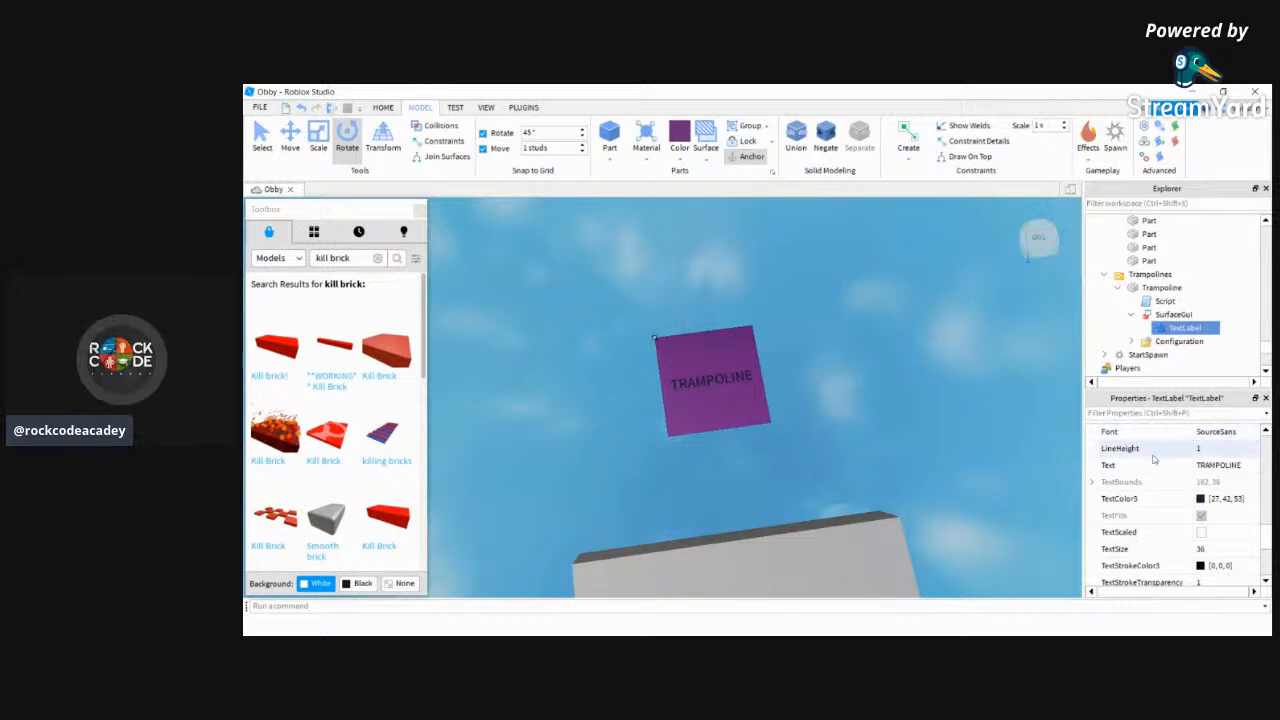
{"action": "left_click", "coordinate": [1213, 466]}
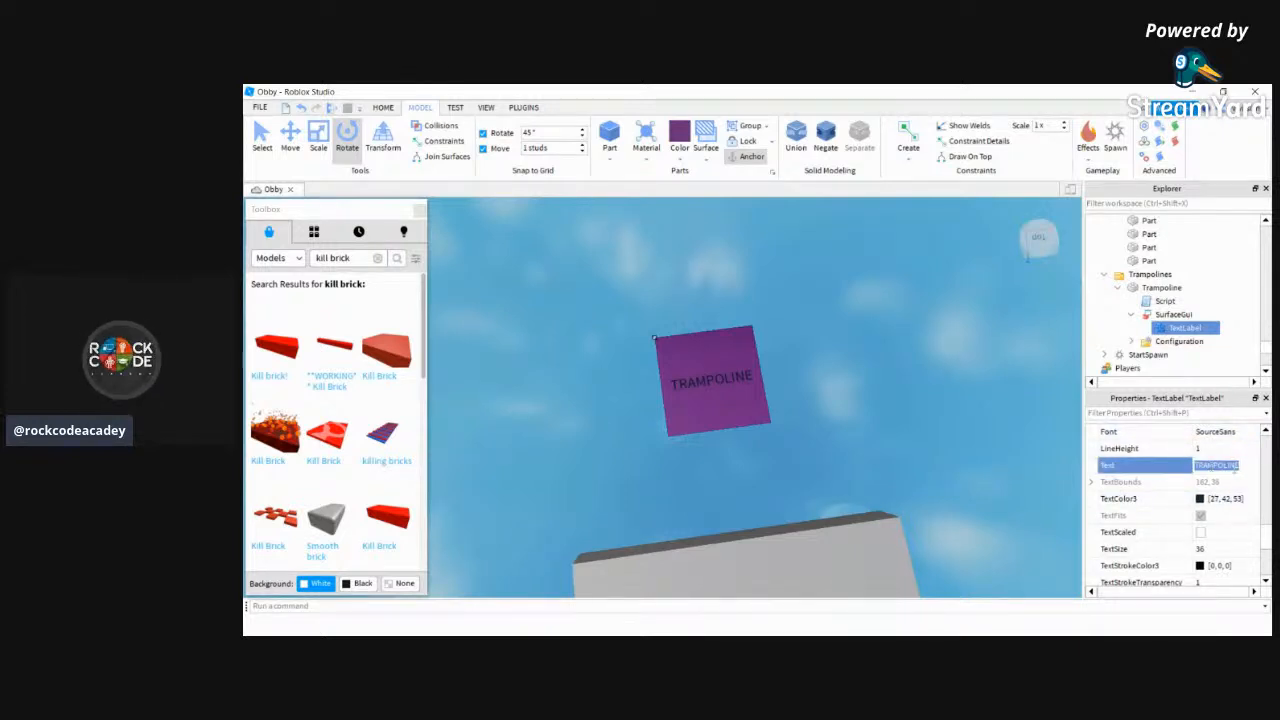
{"action": "key", "text": "BackSpace"}
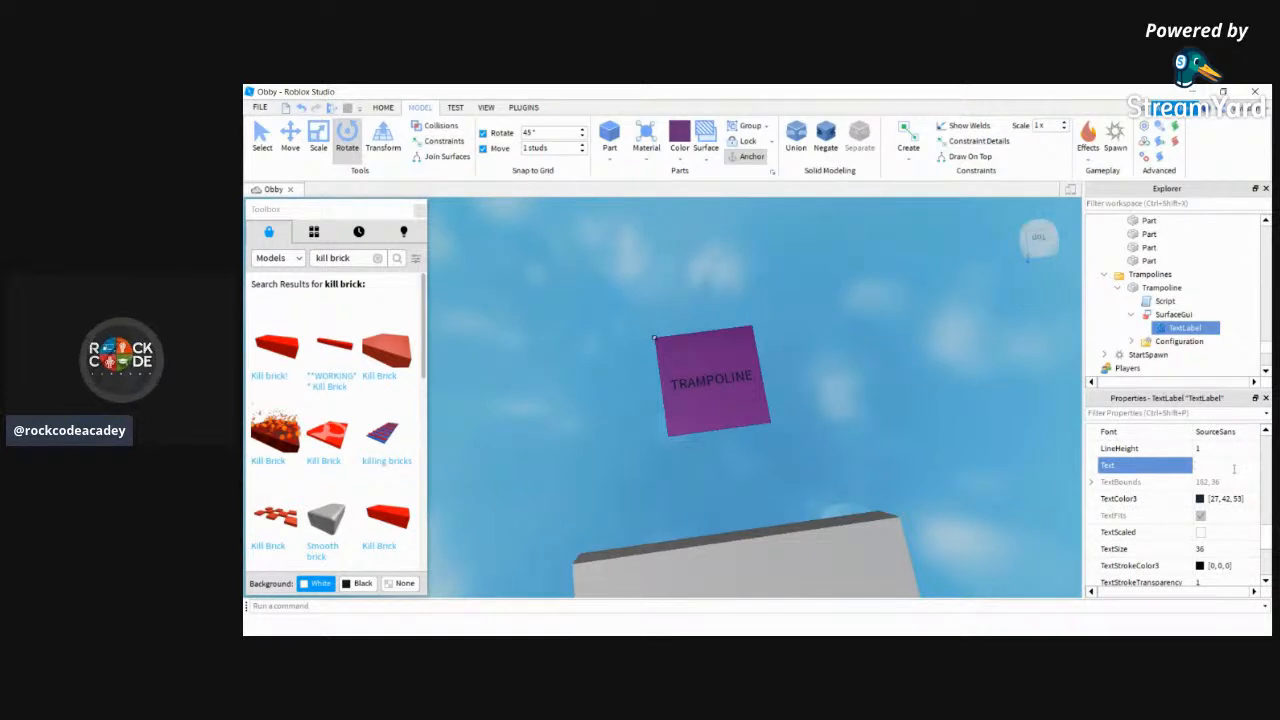
{"action": "type", "text": "Hi"}
{"action": "key", "text": "Return"}
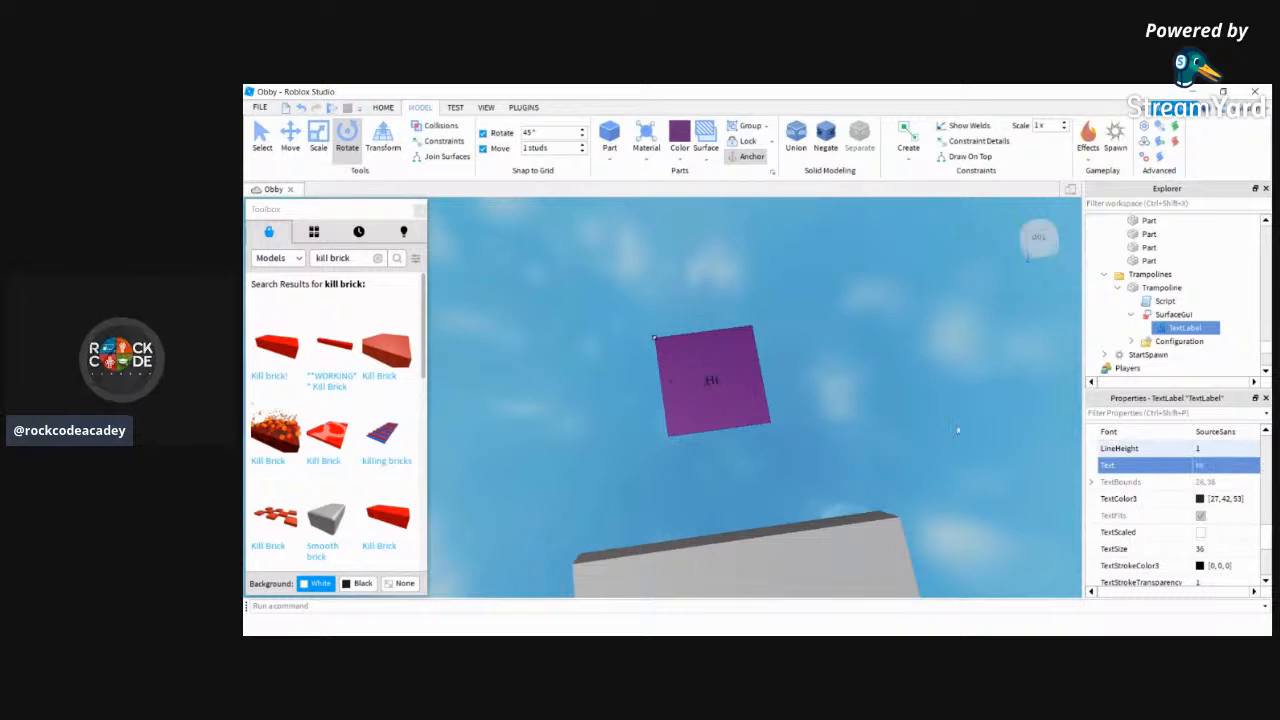
{"action": "right_click_drag", "start_coordinate": [857, 444], "coordinate": [857, 449]}
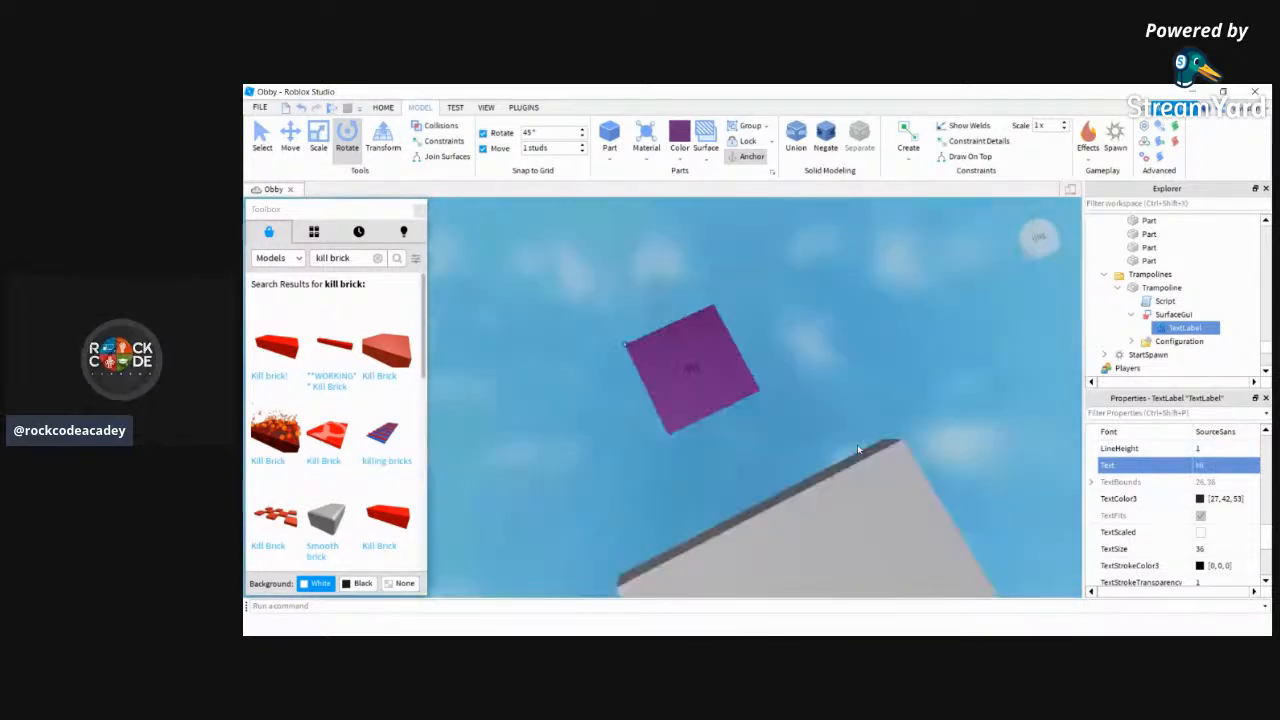
Set the trampoline label's text color to the basic pink with RGB 255, 85, 255
{"action": "left_click", "coordinate": [1200, 498]}
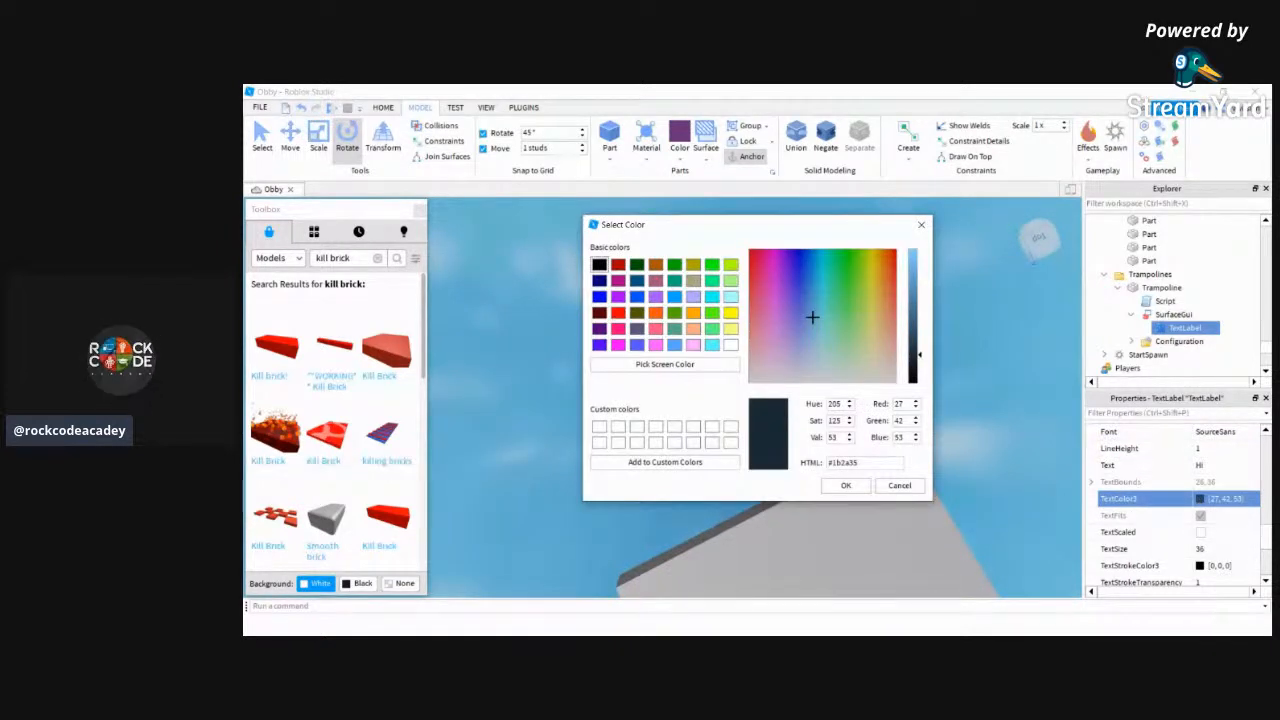
{"action": "left_click", "coordinate": [656, 345]}
{"action": "left_click", "coordinate": [843, 483]}
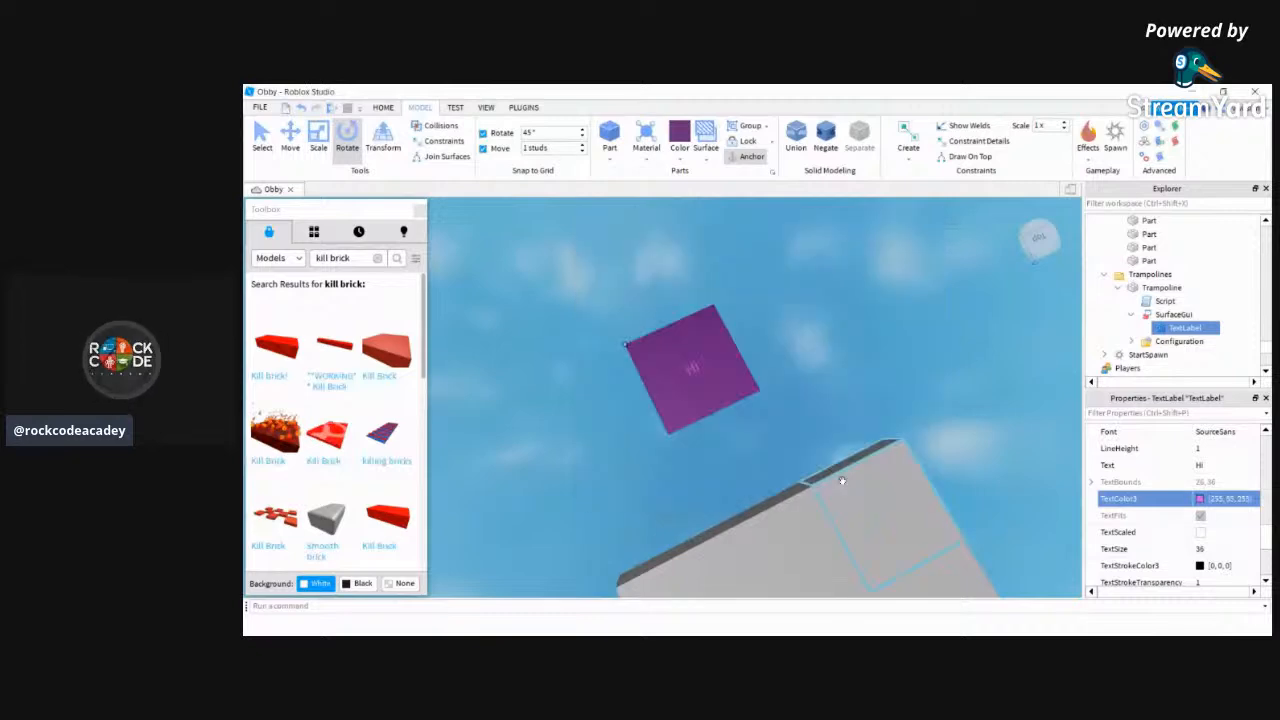
Set the text size of the trampoline's TextLabel to 40
{"action": "left_click", "coordinate": [1215, 549]}
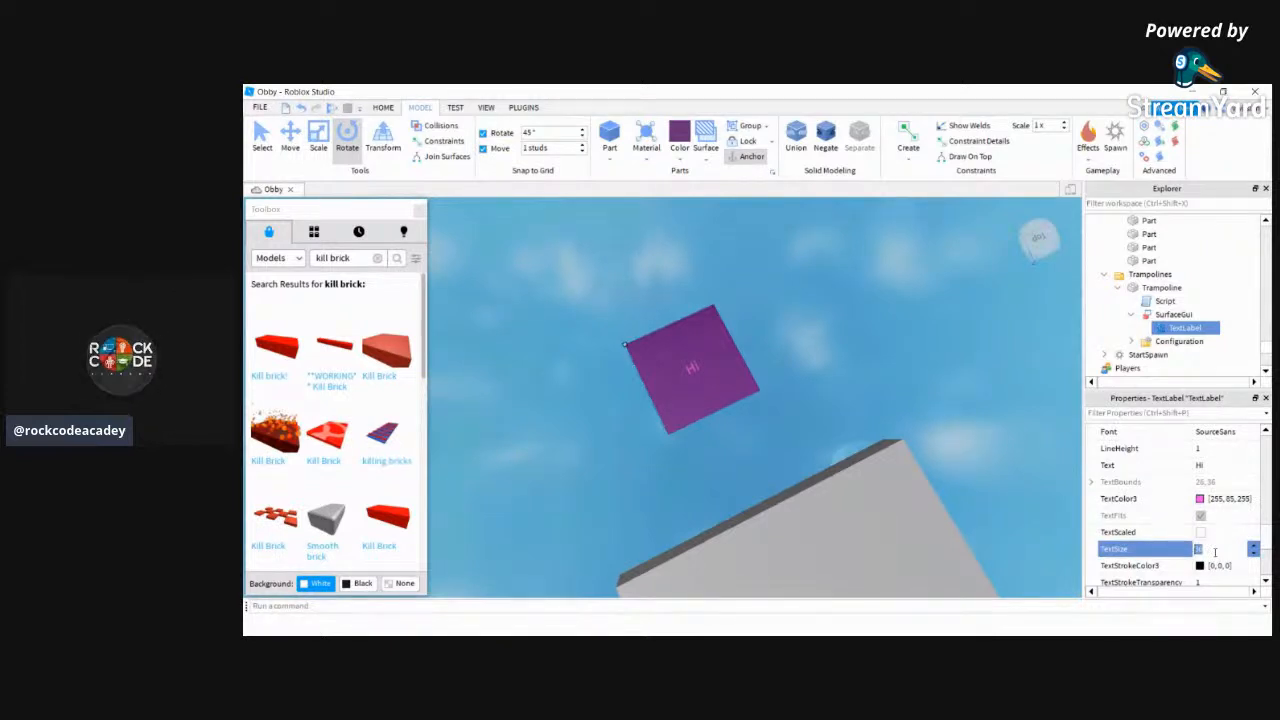
{"action": "type", "text": "40"}
{"action": "key", "text": "Return"}
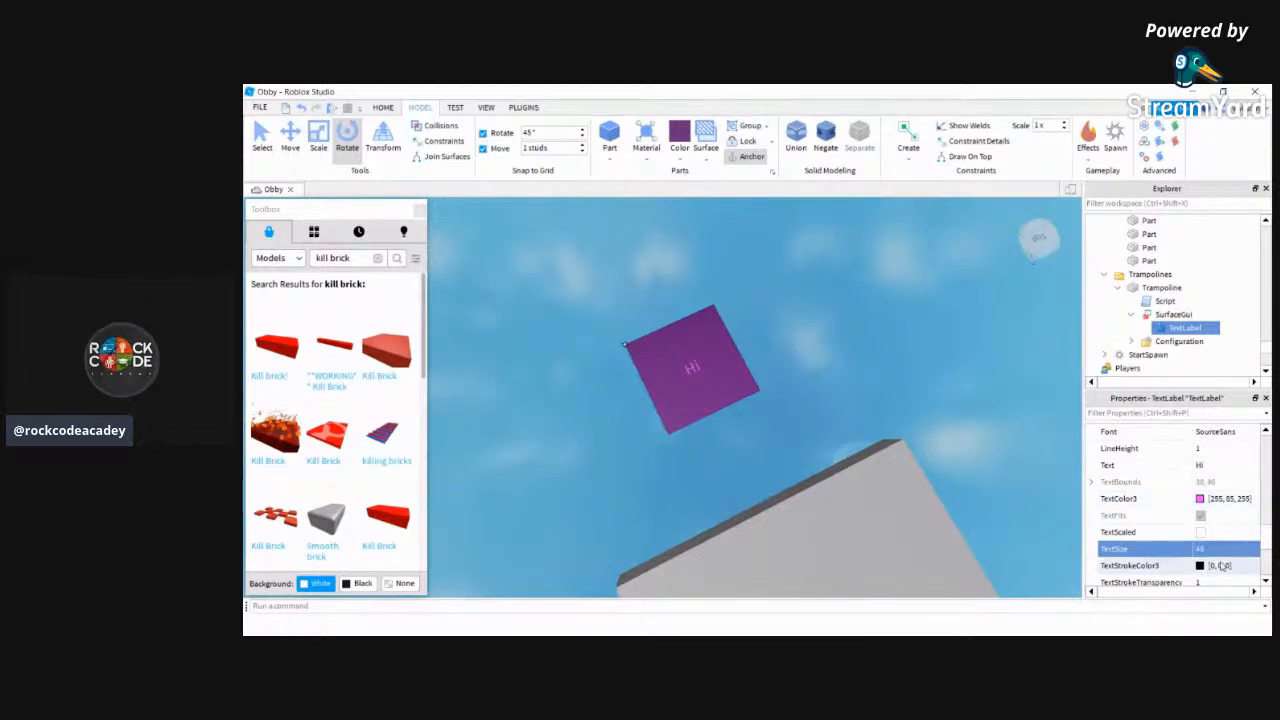
Change the font of the trampoline's TextLabel to Legacy and check how it looks on the tile
{"action": "left_click", "coordinate": [1222, 437]}
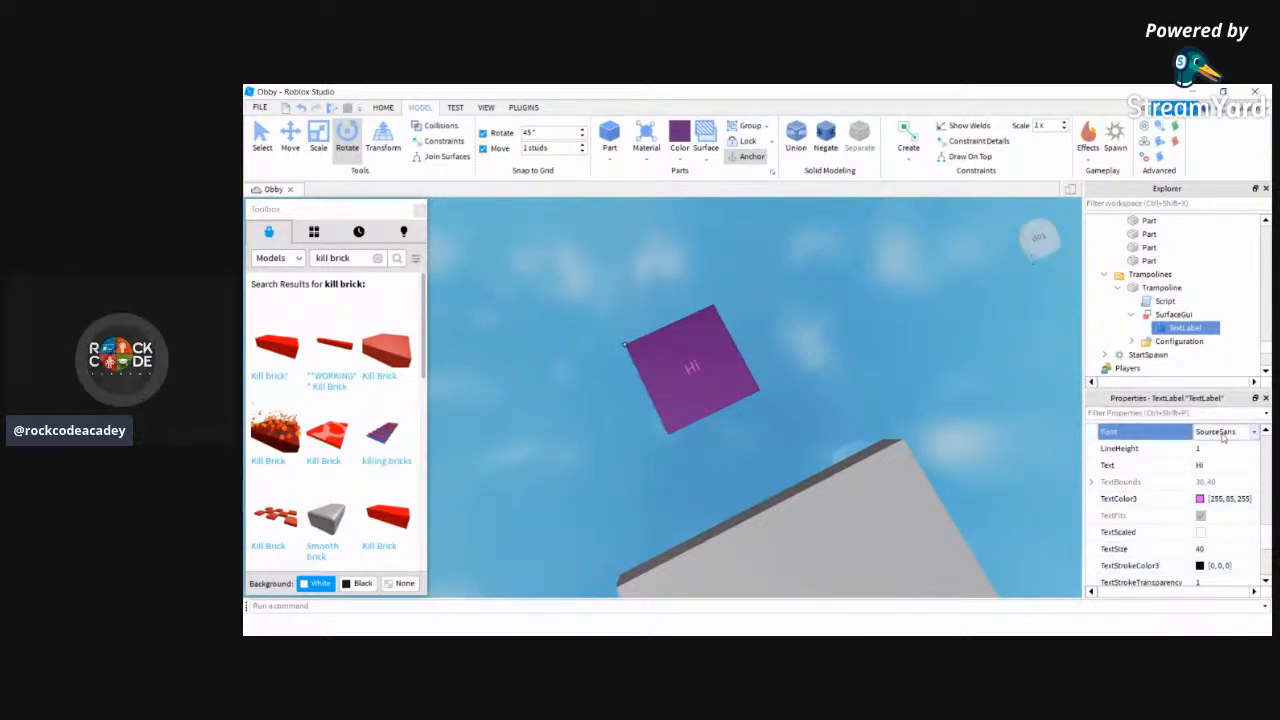
{"action": "left_click", "coordinate": [1254, 434]}
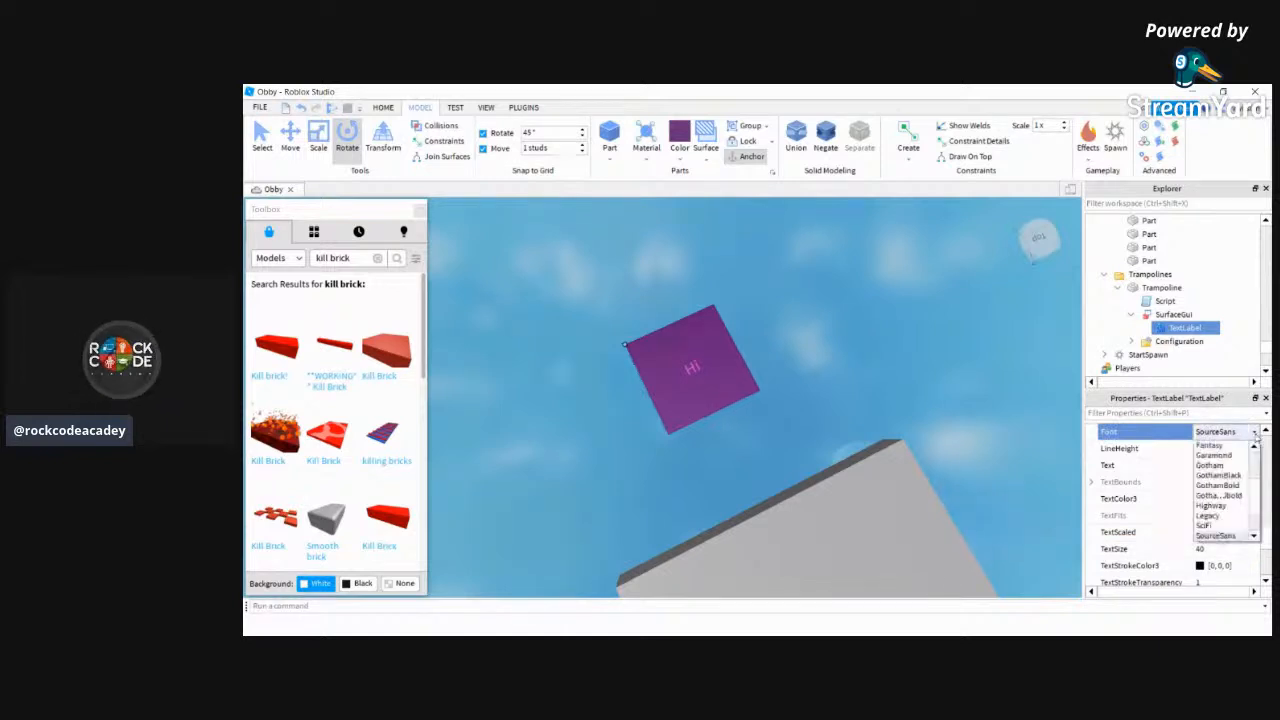
{"action": "left_click", "coordinate": [1208, 515]}
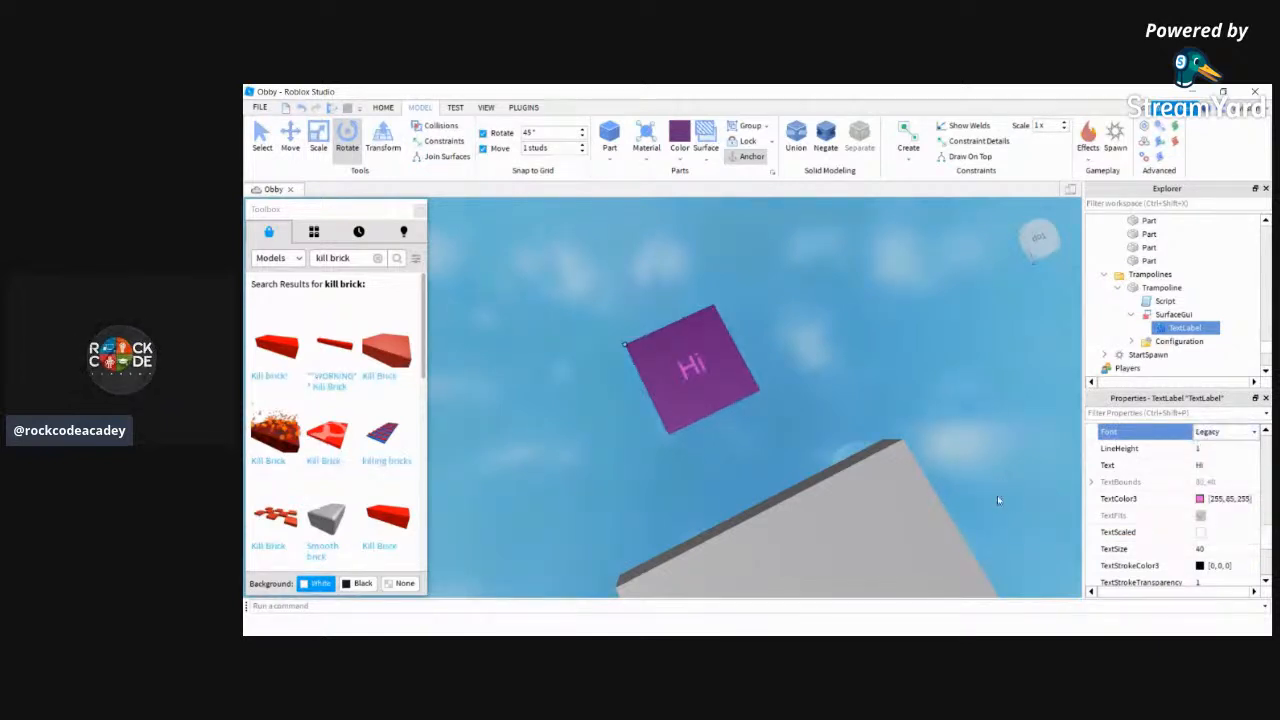
{"action": "right_click_drag", "start_coordinate": [997, 495], "coordinate": [991, 493]}
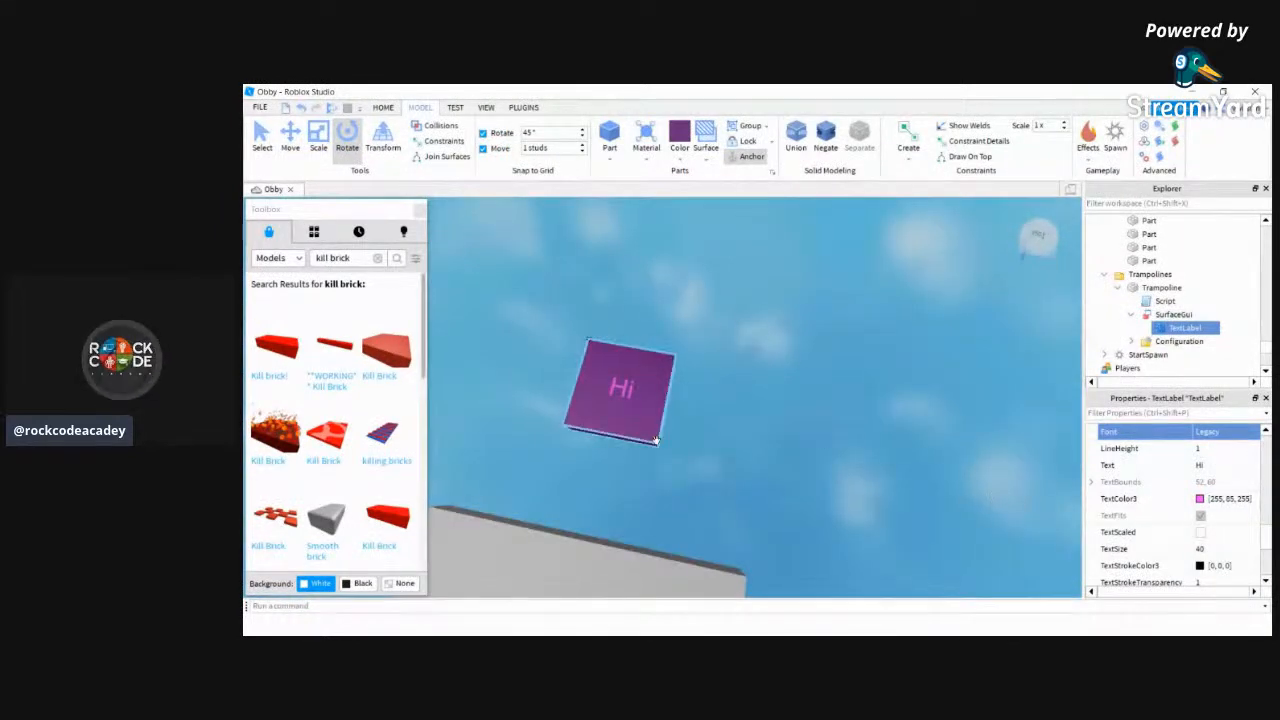
{"action": "right_click_drag", "start_coordinate": [754, 456], "coordinate": [752, 457]}
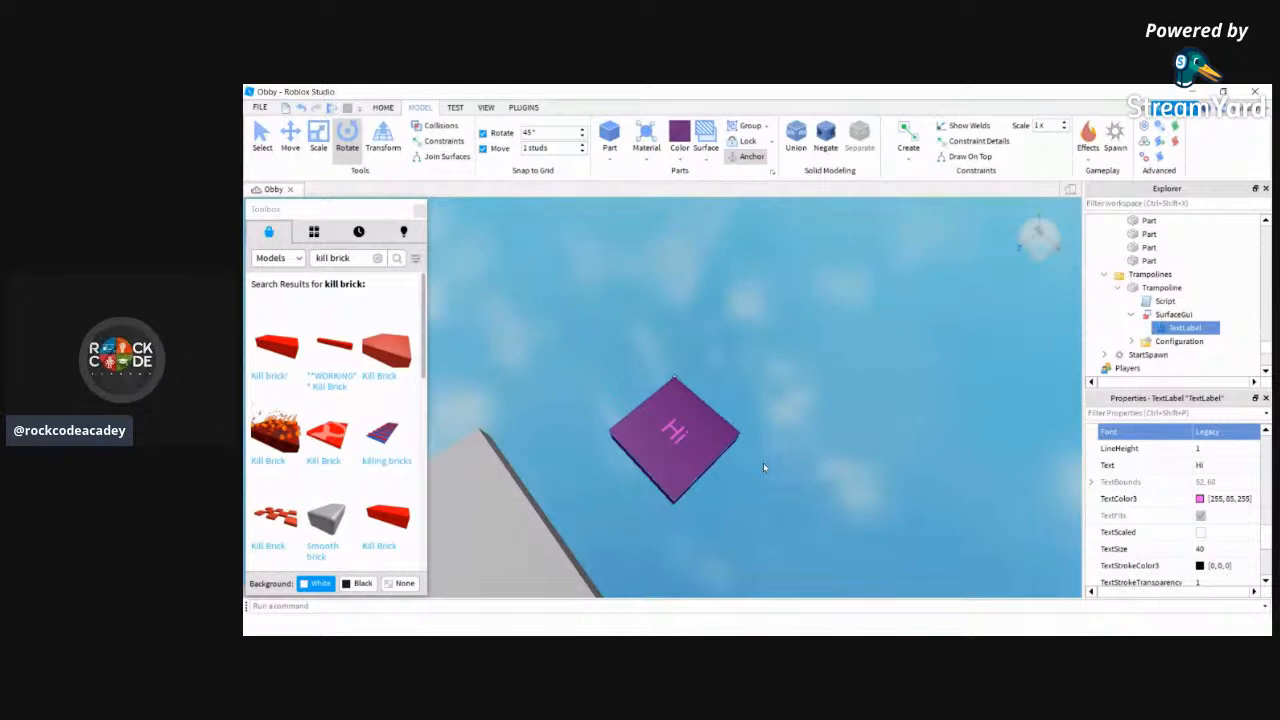
{"action": "right_click_drag", "start_coordinate": [763, 462], "coordinate": [763, 463]}
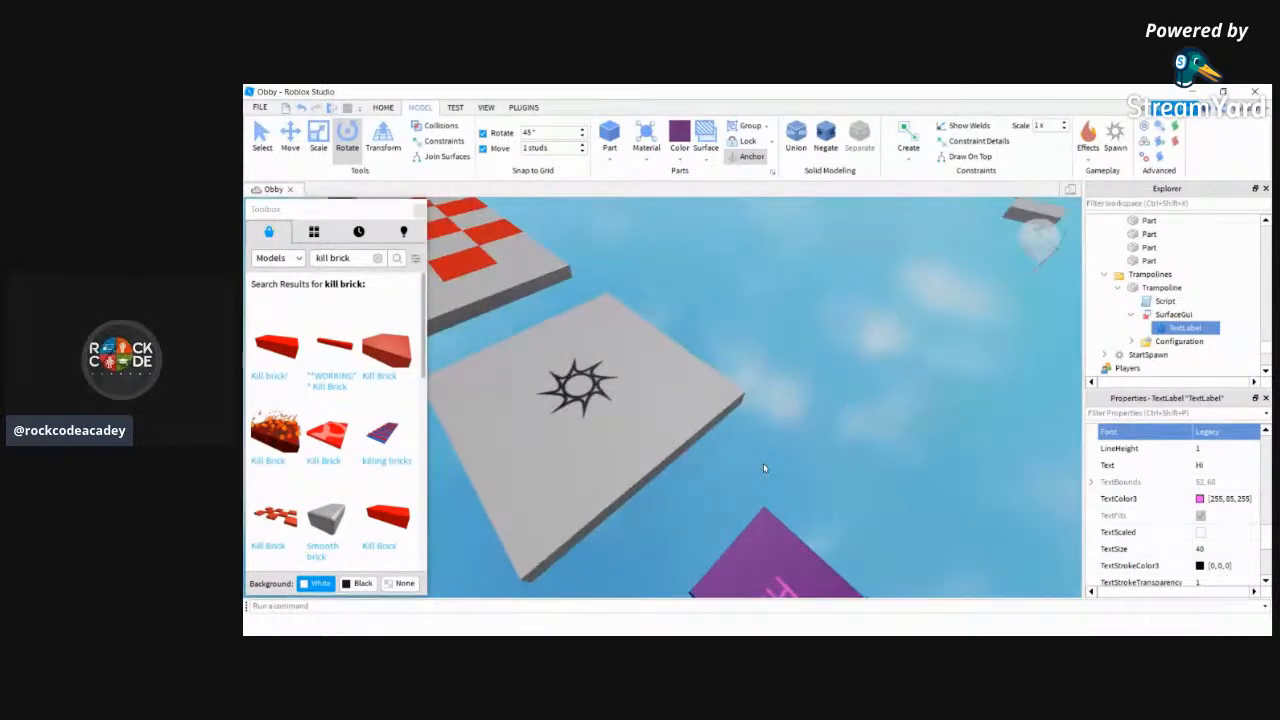
Clear the kill brick search and search the Toolbox models for "trampoline"
{"action": "left_click", "coordinate": [377, 259]}
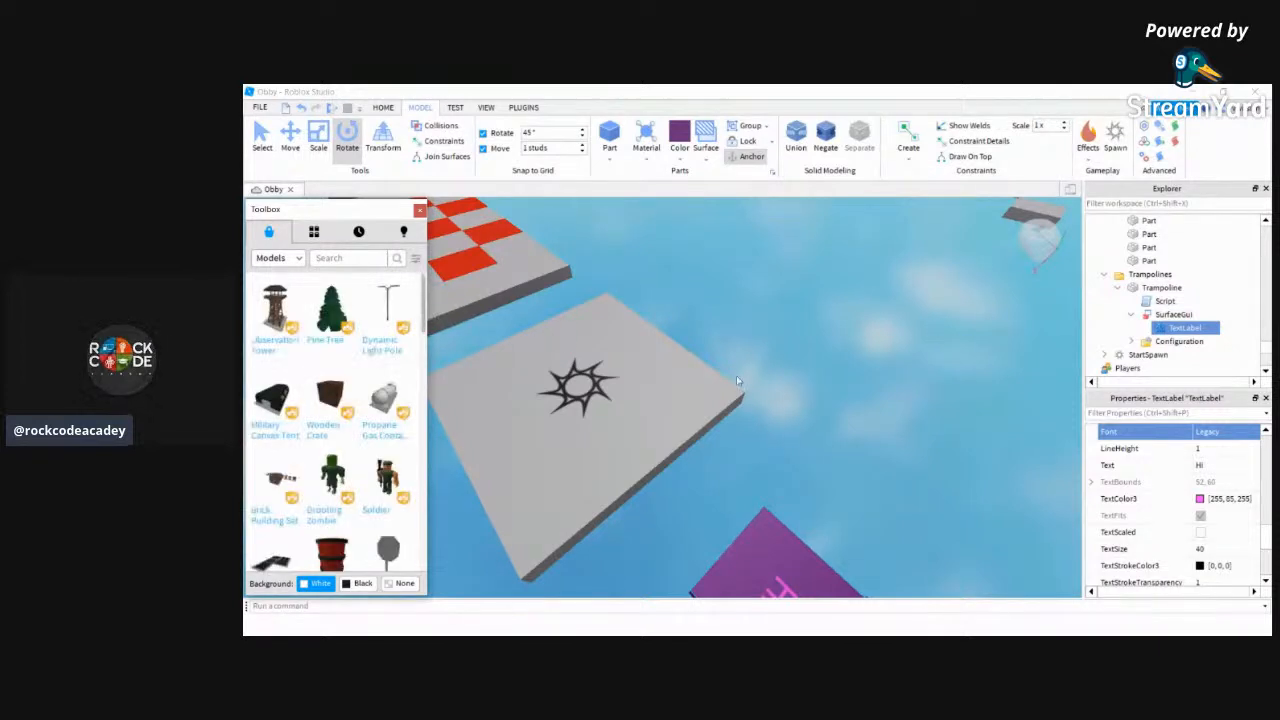
{"action": "left_click", "coordinate": [352, 262]}
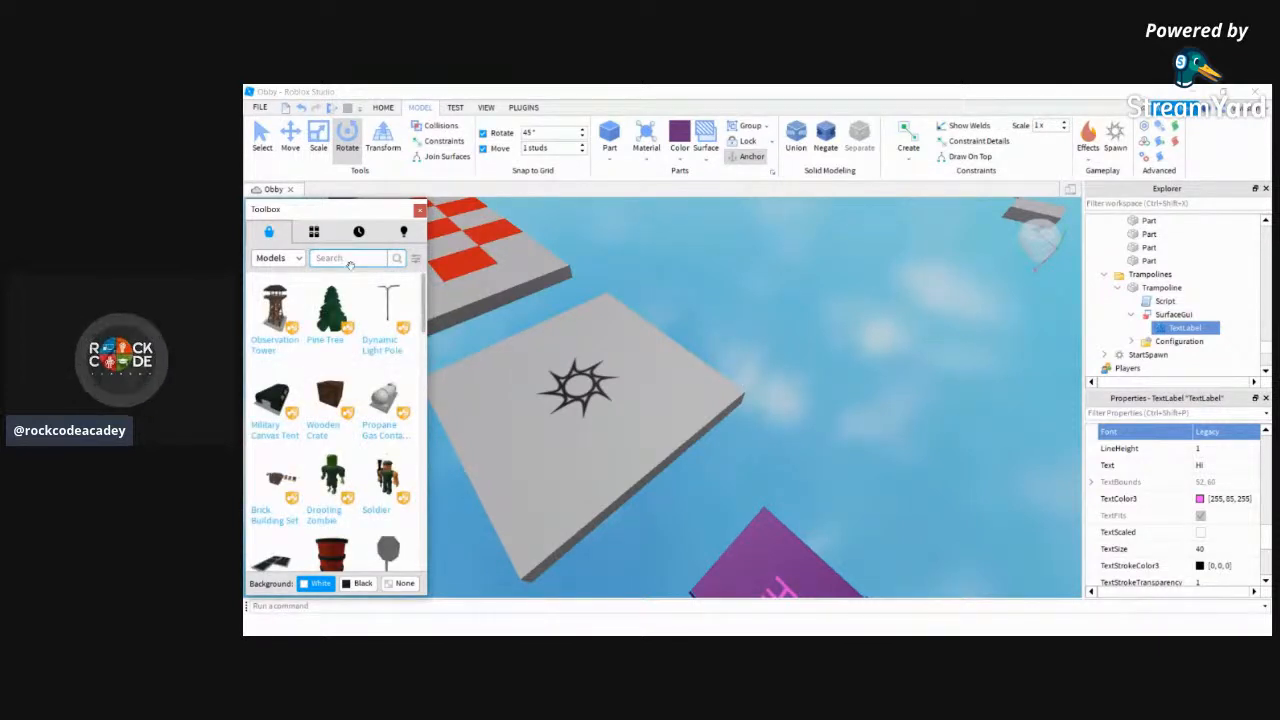
{"action": "type", "text": "trampoline"}
{"action": "key", "text": "Return"}
Examine the obby course from the air, covering its checkpoint platforms, stepping stones, kill bricks and trampolines
{"action": "right_click_drag", "start_coordinate": [846, 410], "coordinate": [846, 409]}
{"action": "key", "text": "w"}
{"action": "key", "text": "w"}
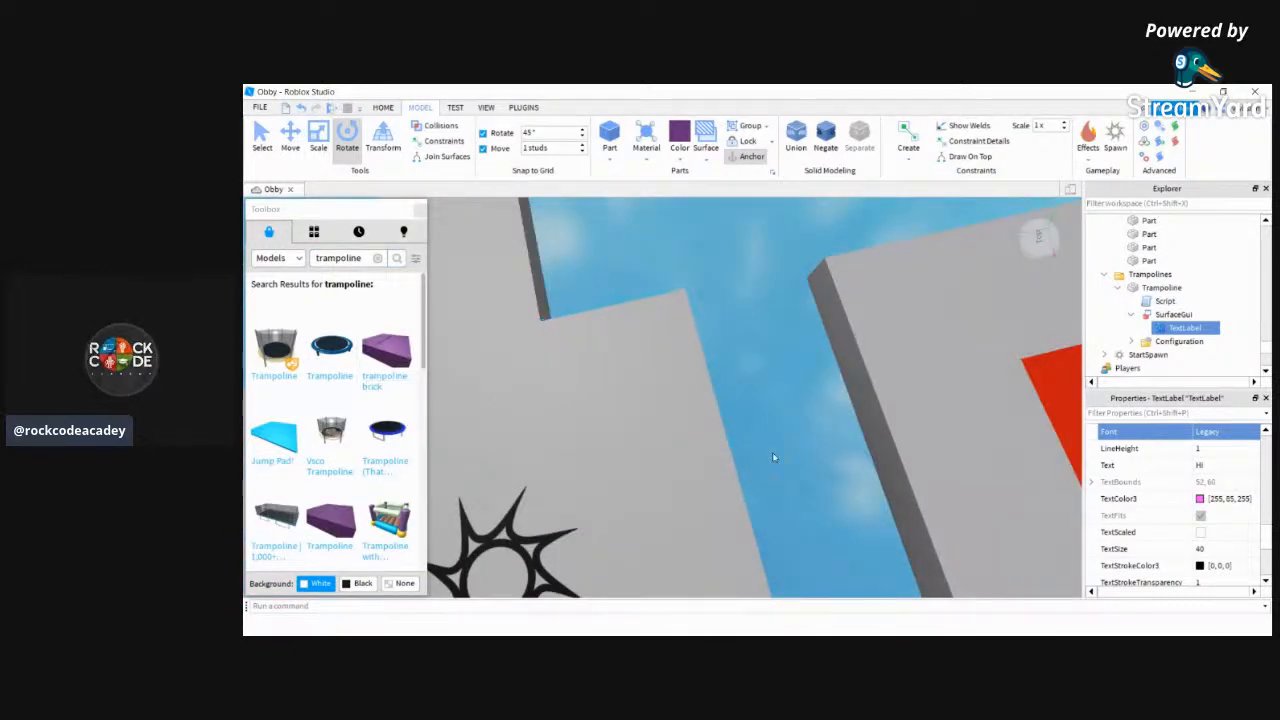
{"action": "mouse_move", "coordinate": [779, 458]}
{"action": "right_mouse_down"}
{"action": "mouse_move", "coordinate": [796, 464]}
{"action": "mouse_move", "coordinate": [769, 459]}
{"action": "mouse_move", "coordinate": [777, 451]}
{"action": "mouse_move", "coordinate": [786, 466]}
{"action": "mouse_move", "coordinate": [780, 455]}
{"action": "mouse_move", "coordinate": [774, 468]}
{"action": "mouse_move", "coordinate": [781, 458]}
{"action": "right_mouse_up"}
{"action": "scroll", "coordinate": [779, 458], "scroll_direction": "up", "scroll_amount": 8}
{"action": "scroll", "coordinate": [780, 458], "scroll_direction": "down", "scroll_amount": 8}
{"action": "scroll", "coordinate": [780, 462], "scroll_direction": "up", "scroll_amount": 10}
{"action": "scroll", "coordinate": [781, 462], "scroll_direction": "up", "scroll_amount": 8}
{"action": "scroll", "coordinate": [781, 462], "scroll_direction": "down", "scroll_amount": 4}
{"action": "key", "text": "w"}
{"action": "key", "text": "w"}
{"action": "key", "text": "s"}
{"action": "key", "text": "w"}
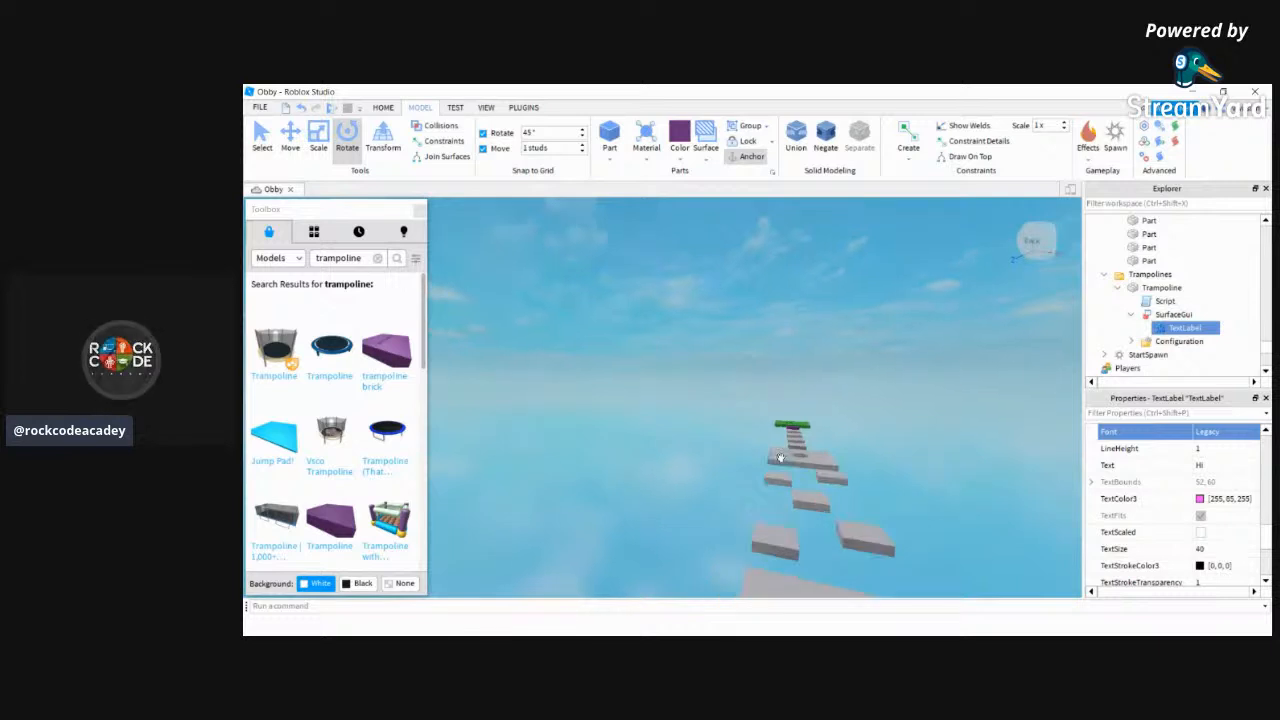
{"action": "key", "text": "w"}
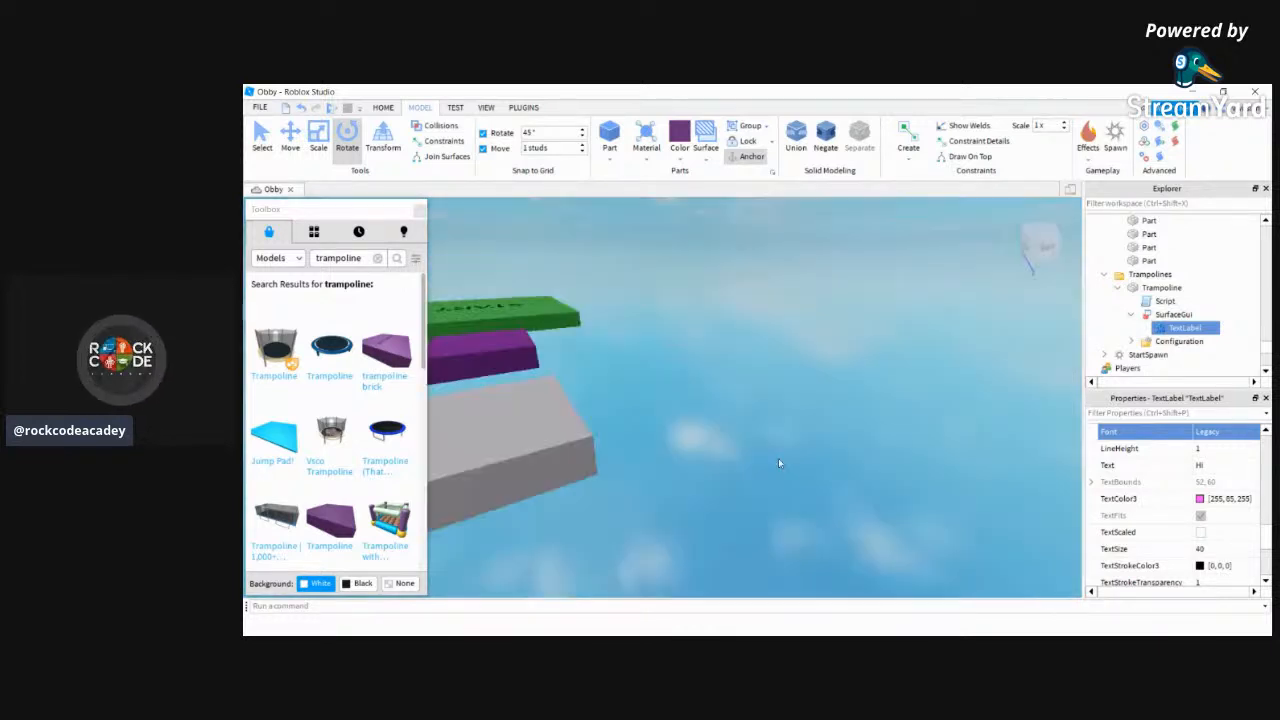
{"action": "key", "text": "w"}
{"action": "right_click_drag", "start_coordinate": [779, 463], "coordinate": [785, 440]}
{"action": "key", "text": "s"}
{"action": "key", "text": "w"}
{"action": "left_click", "coordinate": [785, 438]}
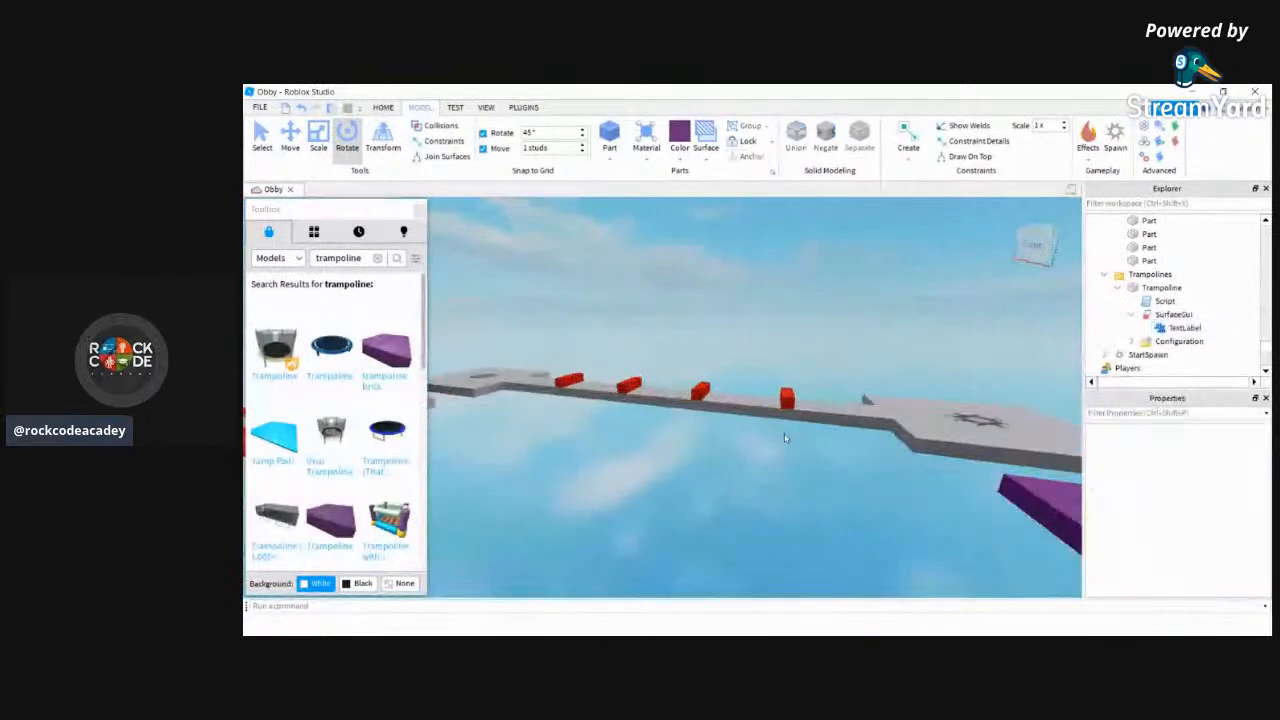
{"action": "key", "text": "w"}
{"action": "right_click_drag", "start_coordinate": [746, 551], "coordinate": [740, 536]}
{"action": "key", "text": "w"}
{"action": "key", "text": "s"}
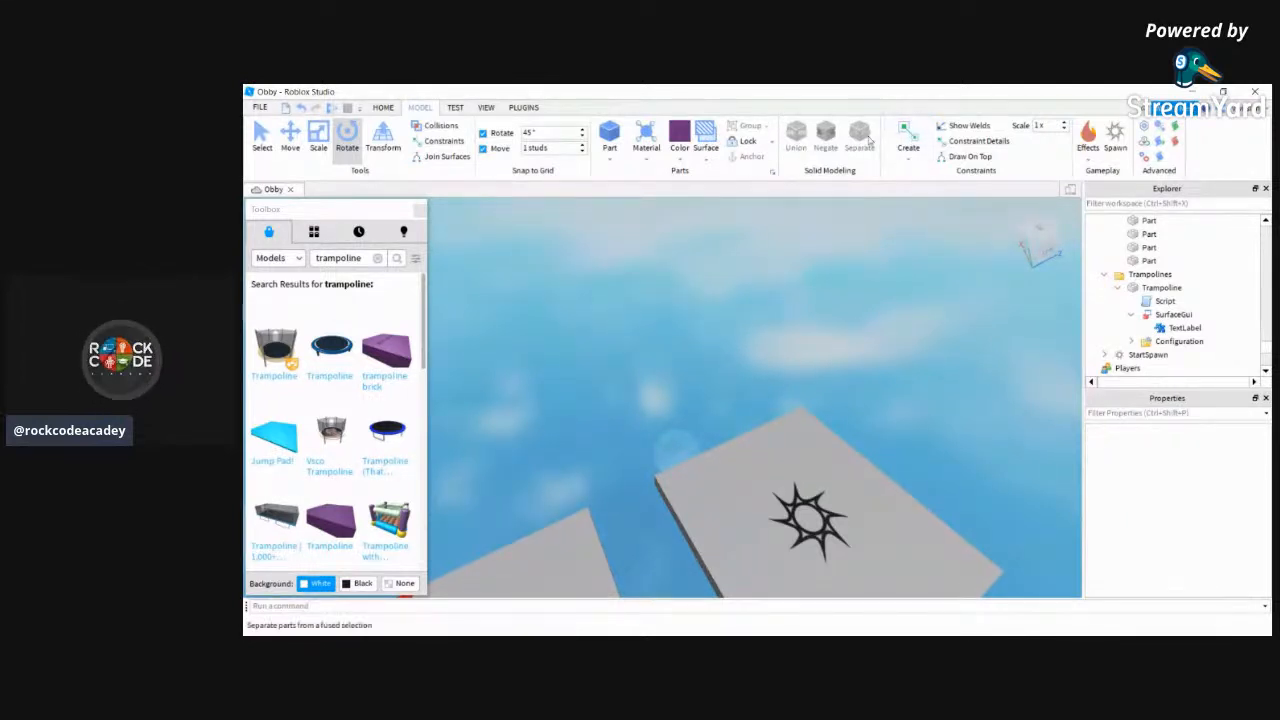
Apply Union to the square grey part beside the checkpoint platform's spawn symbol
{"action": "right_click_drag", "start_coordinate": [740, 398], "coordinate": [737, 394]}
{"action": "left_click", "coordinate": [717, 434]}
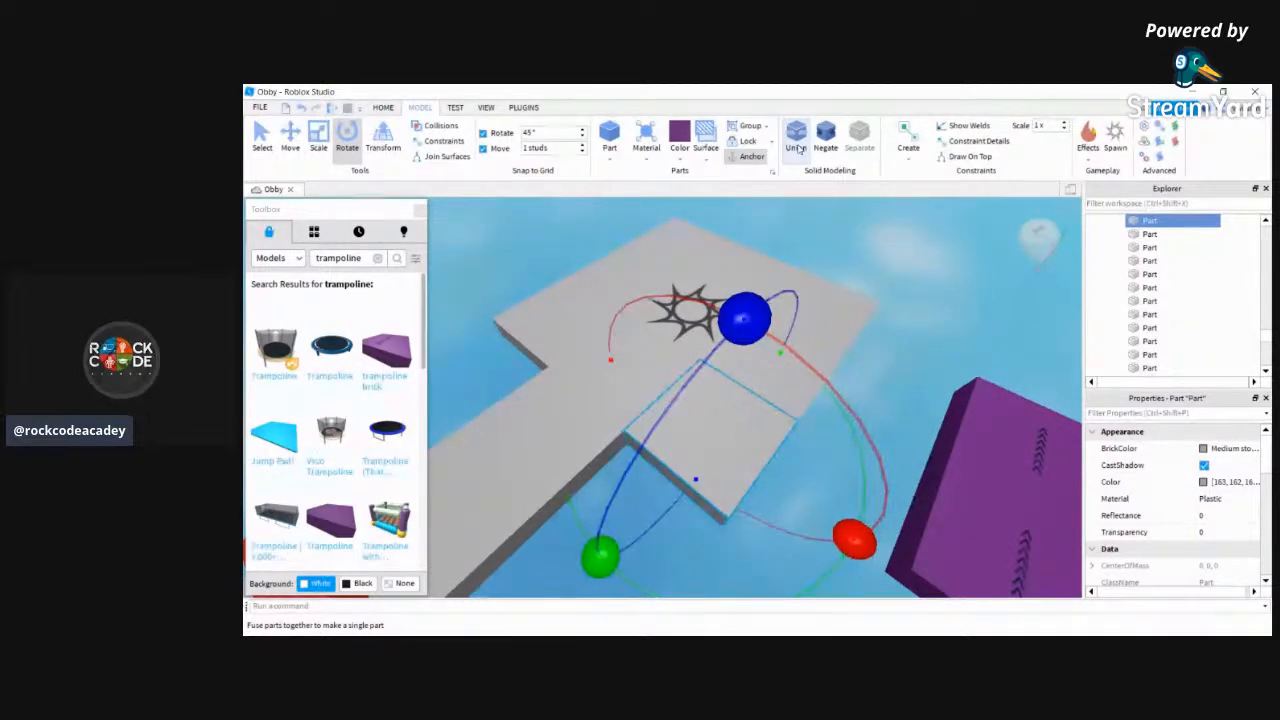
{"action": "left_click", "coordinate": [797, 148]}
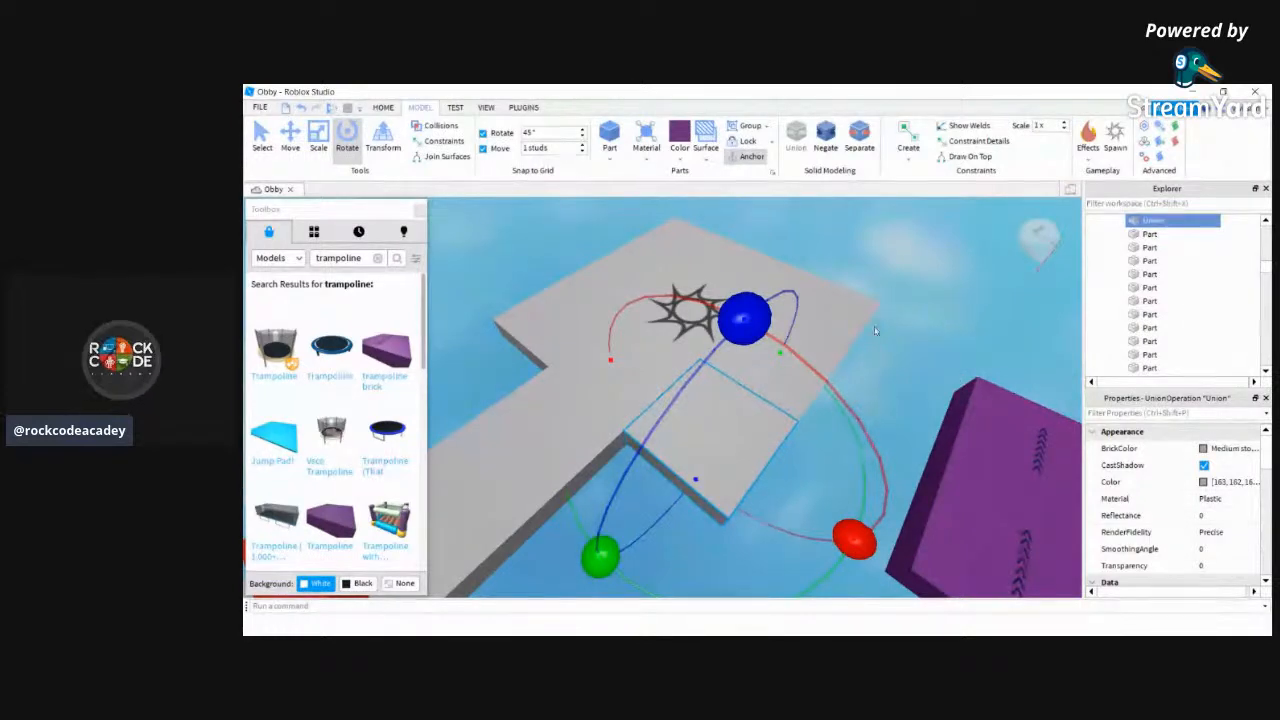
{"action": "right_click_drag", "start_coordinate": [930, 380], "coordinate": [928, 375]}
{"action": "right_click_drag", "start_coordinate": [929, 375], "coordinate": [931, 384]}
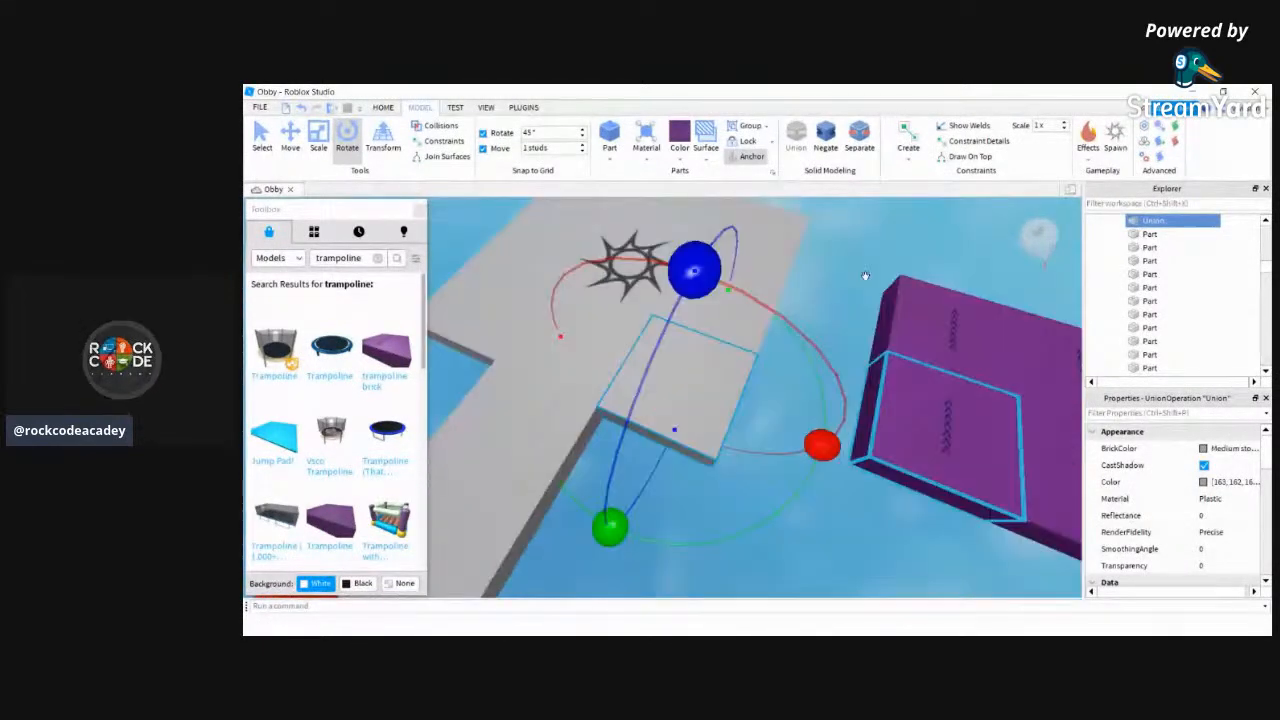
Try out the Negate and Separate operations on the unioned square of the checkpoint platform
{"action": "left_click", "coordinate": [826, 145]}
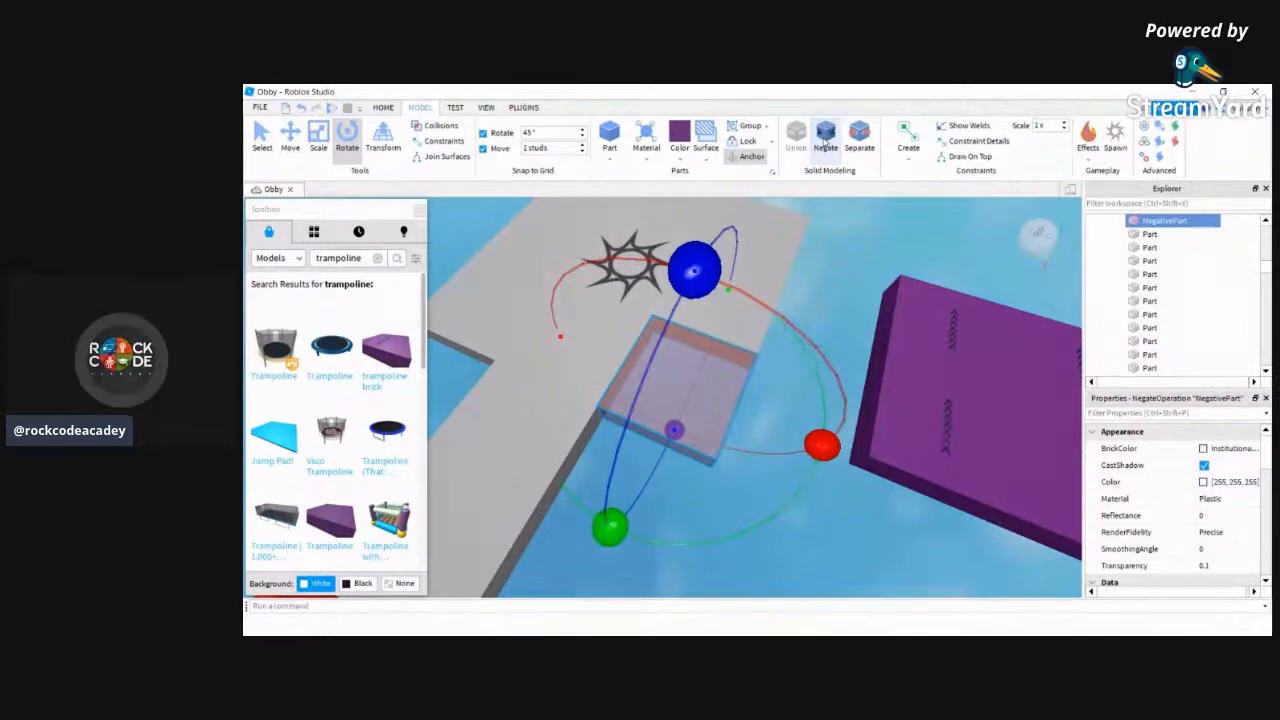
{"action": "left_click", "coordinate": [824, 143]}
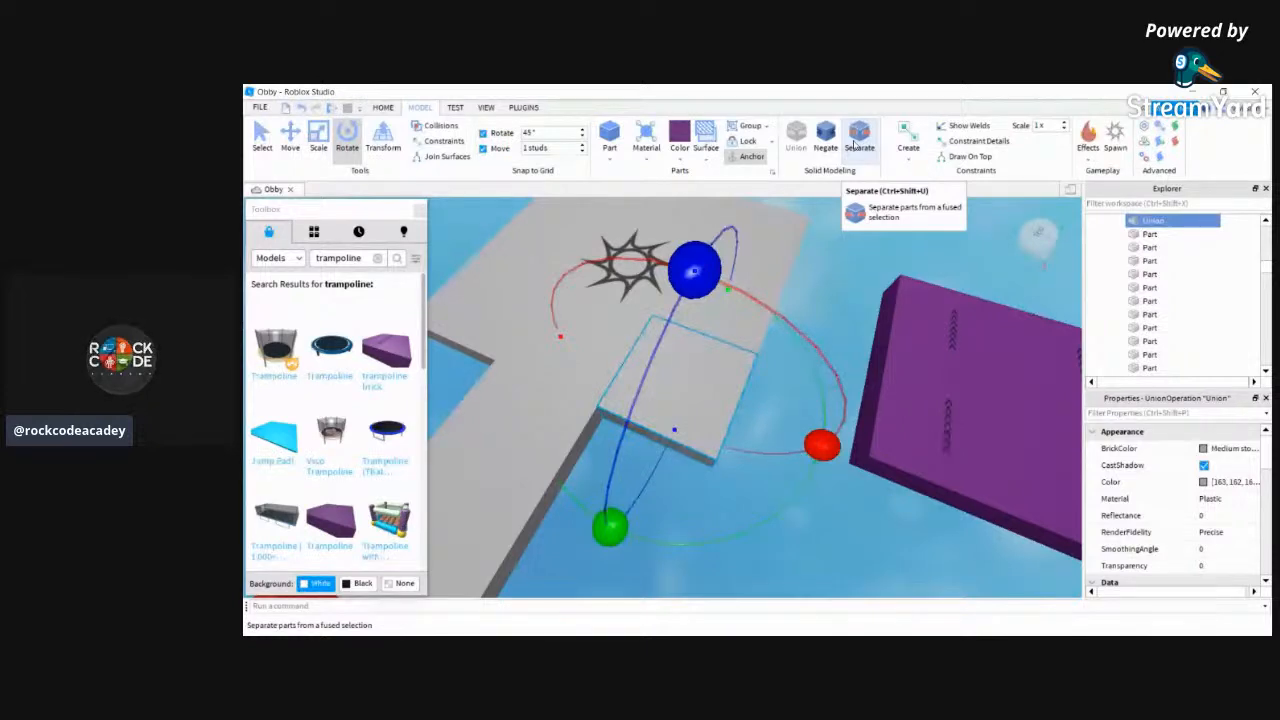
{"action": "left_click", "coordinate": [855, 147]}
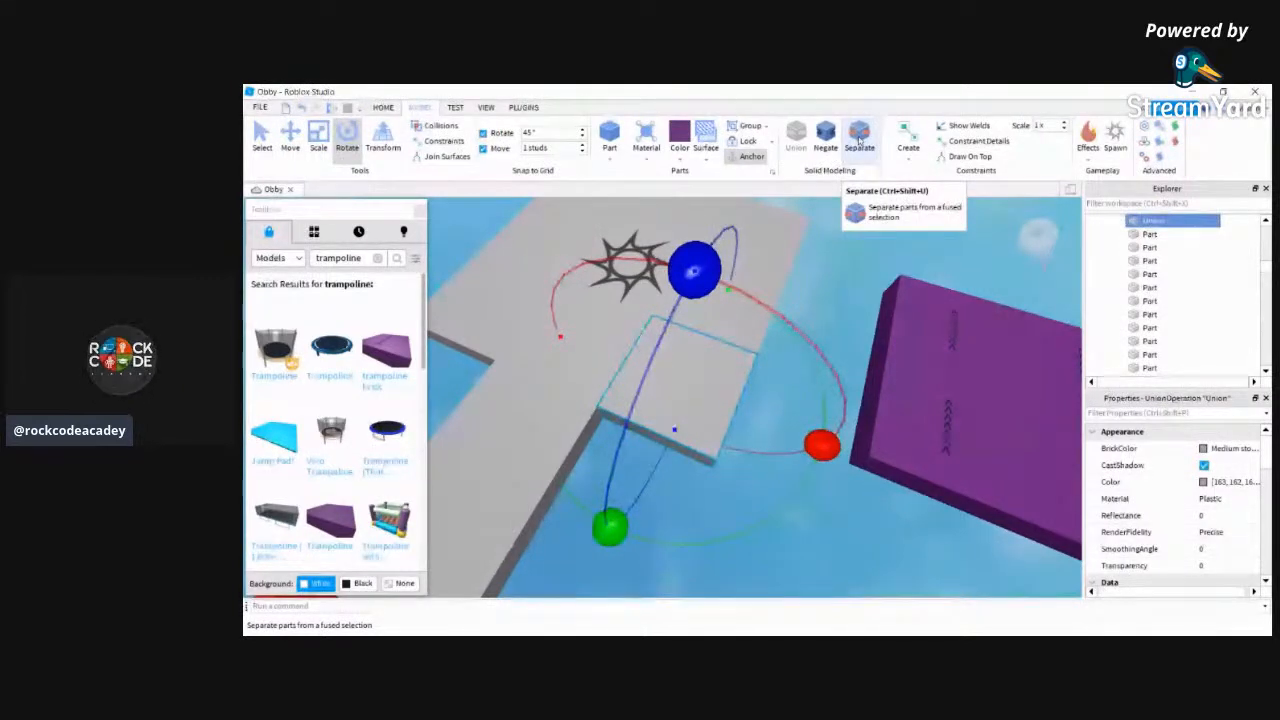
Deselect the union, select one of the small stepping-stone parts and focus the view on it
{"action": "right_click_drag", "start_coordinate": [826, 268], "coordinate": [832, 256]}
{"action": "key", "text": "w"}
{"action": "left_click", "coordinate": [834, 263]}
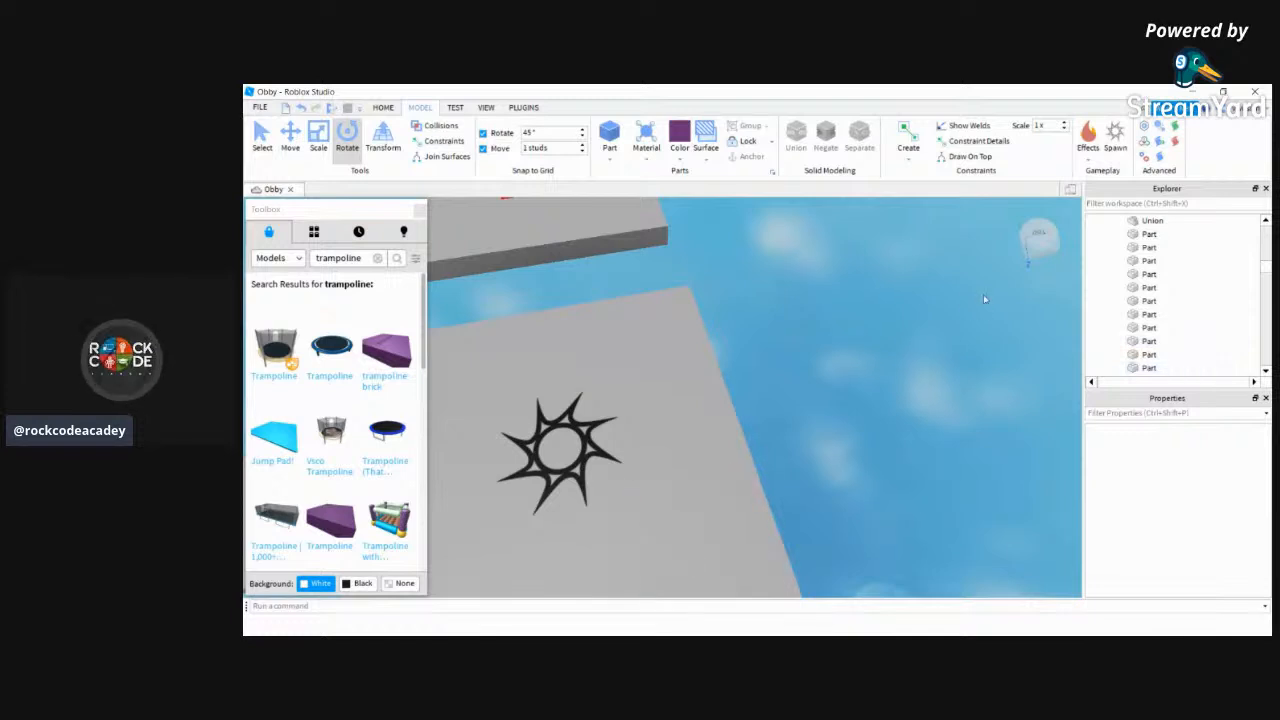
{"action": "left_click", "coordinate": [1149, 287]}
{"action": "key", "text": "f"}
{"action": "right_click_drag", "start_coordinate": [943, 374], "coordinate": [952, 380]}
{"action": "key", "text": "w"}
{"action": "key", "text": "w"}
{"action": "key", "text": "w"}
{"action": "key", "text": "f"}
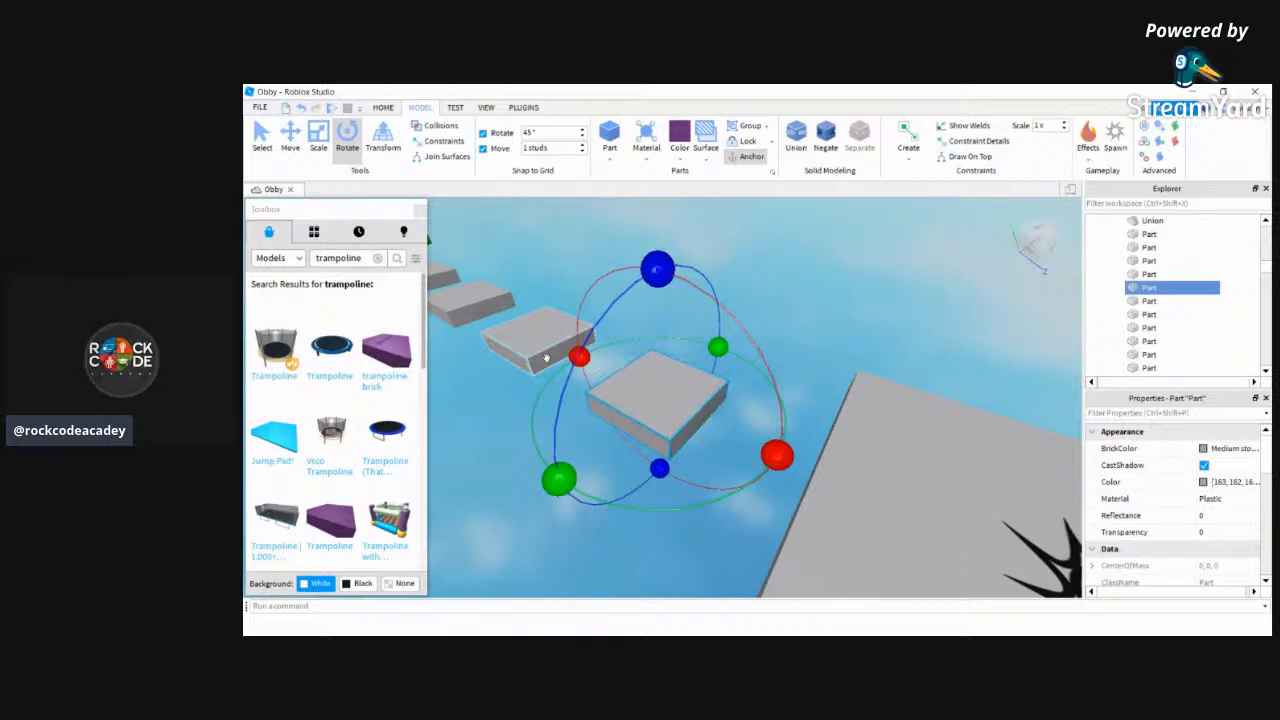
Inspect the individual square parts that form the checkpoint platform, ending with its corner square selected
{"action": "left_click", "coordinate": [854, 442]}
{"action": "left_click", "coordinate": [854, 442]}
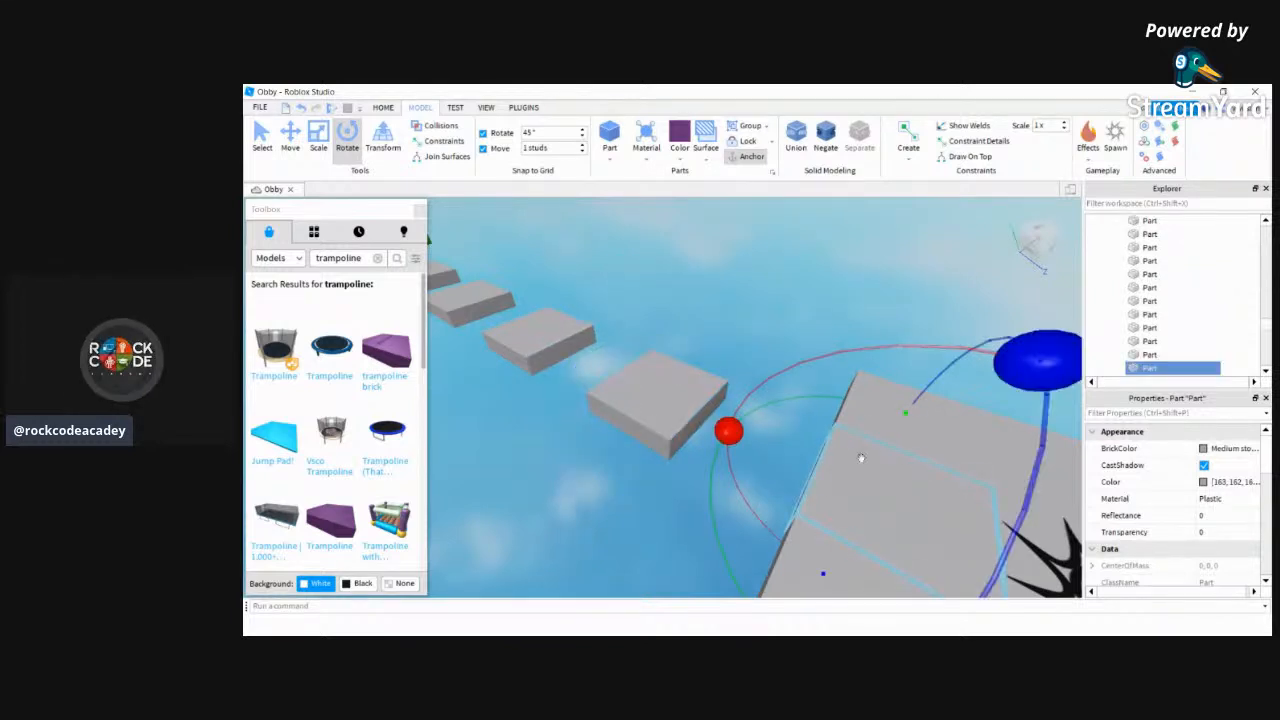
{"action": "left_click", "coordinate": [787, 336]}
{"action": "mouse_move", "coordinate": [787, 336]}
{"action": "right_mouse_down"}
{"action": "mouse_move", "coordinate": [786, 348]}
{"action": "mouse_move", "coordinate": [767, 324]}
{"action": "mouse_move", "coordinate": [782, 331]}
{"action": "right_mouse_up"}
{"action": "key", "text": "w"}
{"action": "key", "text": "s"}
{"action": "key", "text": "w"}
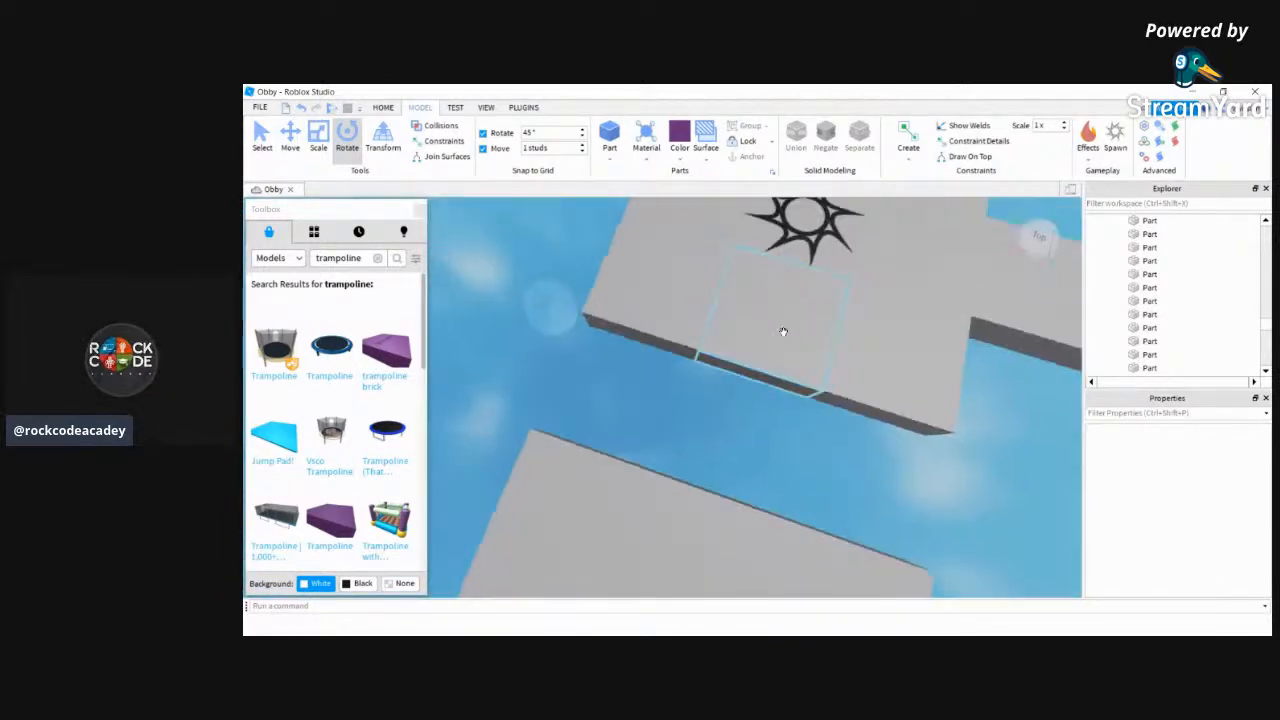
{"action": "middle_click_drag", "start_coordinate": [783, 332], "coordinate": [666, 294]}
{"action": "left_click", "coordinate": [666, 294]}
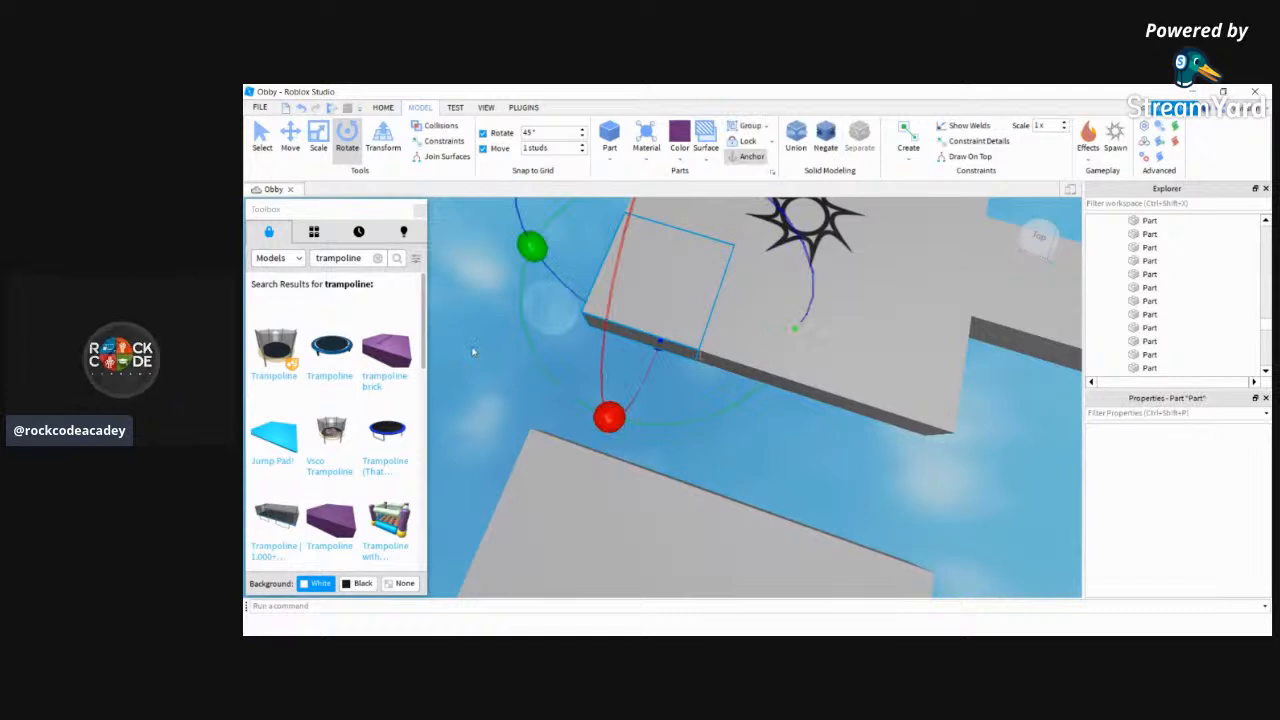
{"action": "right_click_drag", "start_coordinate": [473, 352], "coordinate": [491, 306]}
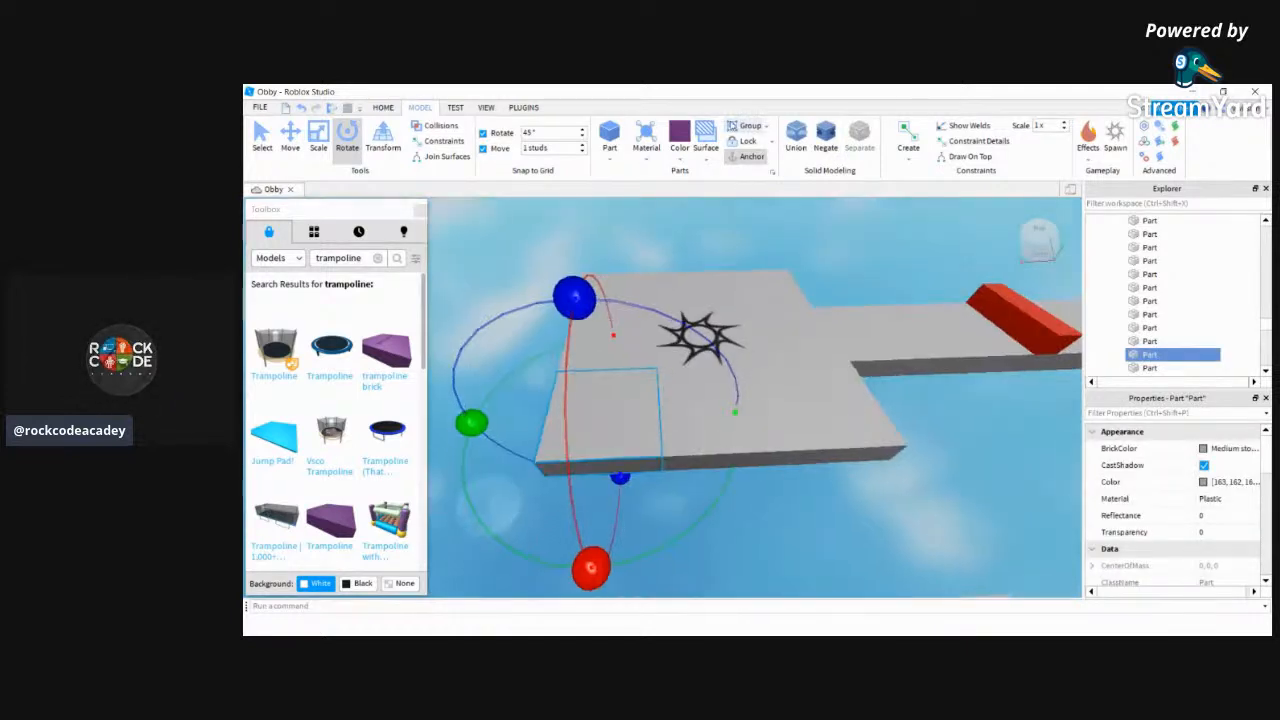
Insert a block part on the checkpoint platform and undo an Artichoke recolor of the platform's corner square
{"action": "left_click", "coordinate": [609, 140]}
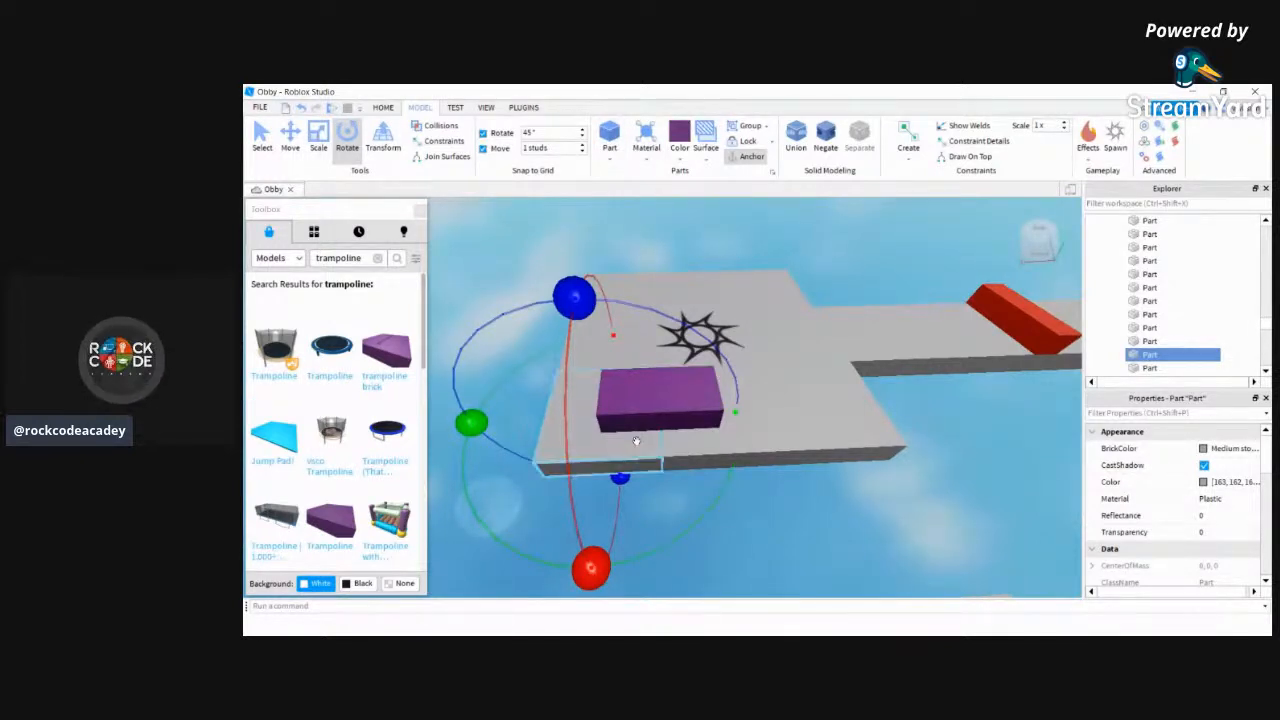
{"action": "left_click", "coordinate": [679, 140]}
{"action": "left_click", "coordinate": [737, 244]}
{"action": "left_click", "coordinate": [803, 265]}
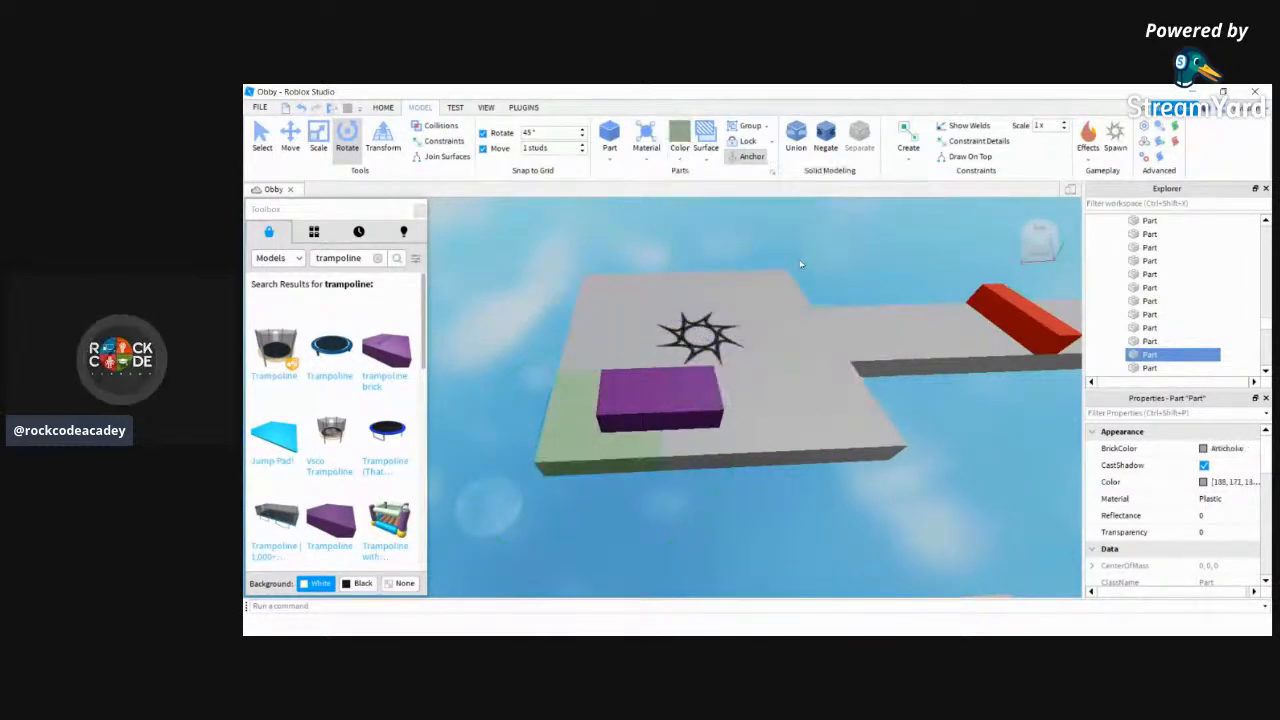
{"action": "left_click", "coordinate": [304, 107]}
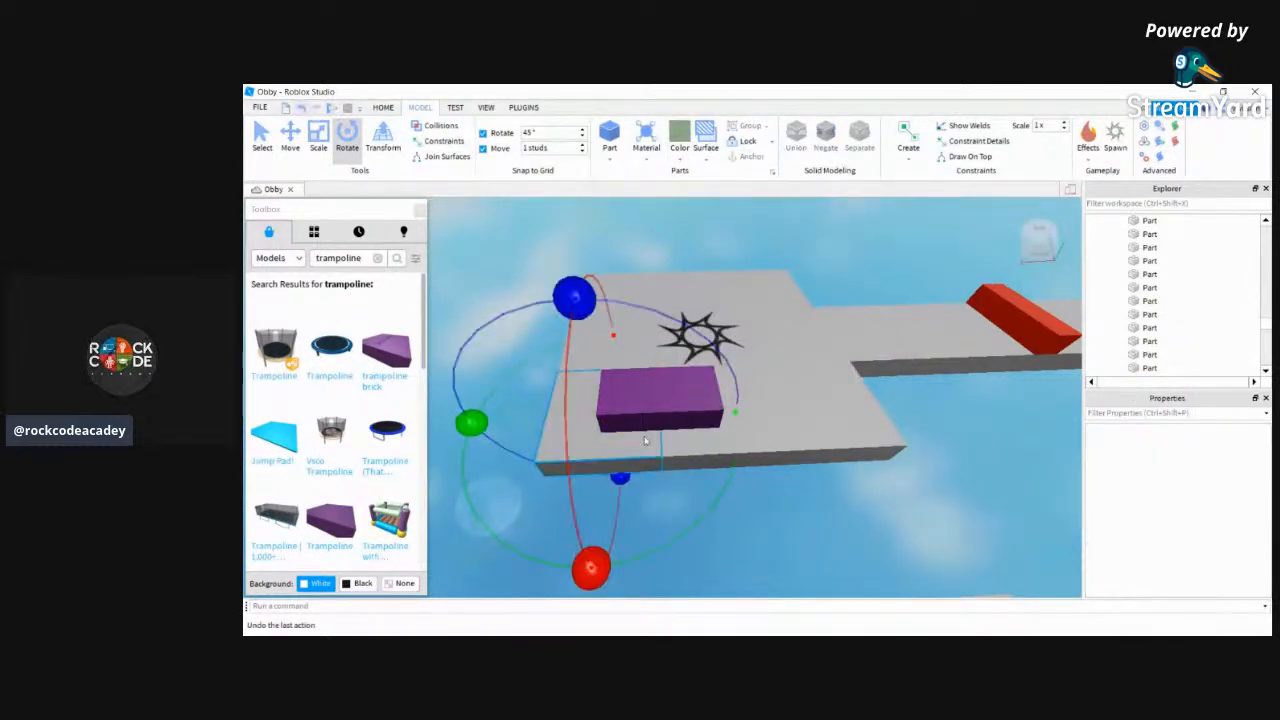
Select the newly inserted purple block and recolor it to Artichoke
{"action": "left_click", "coordinate": [652, 400]}
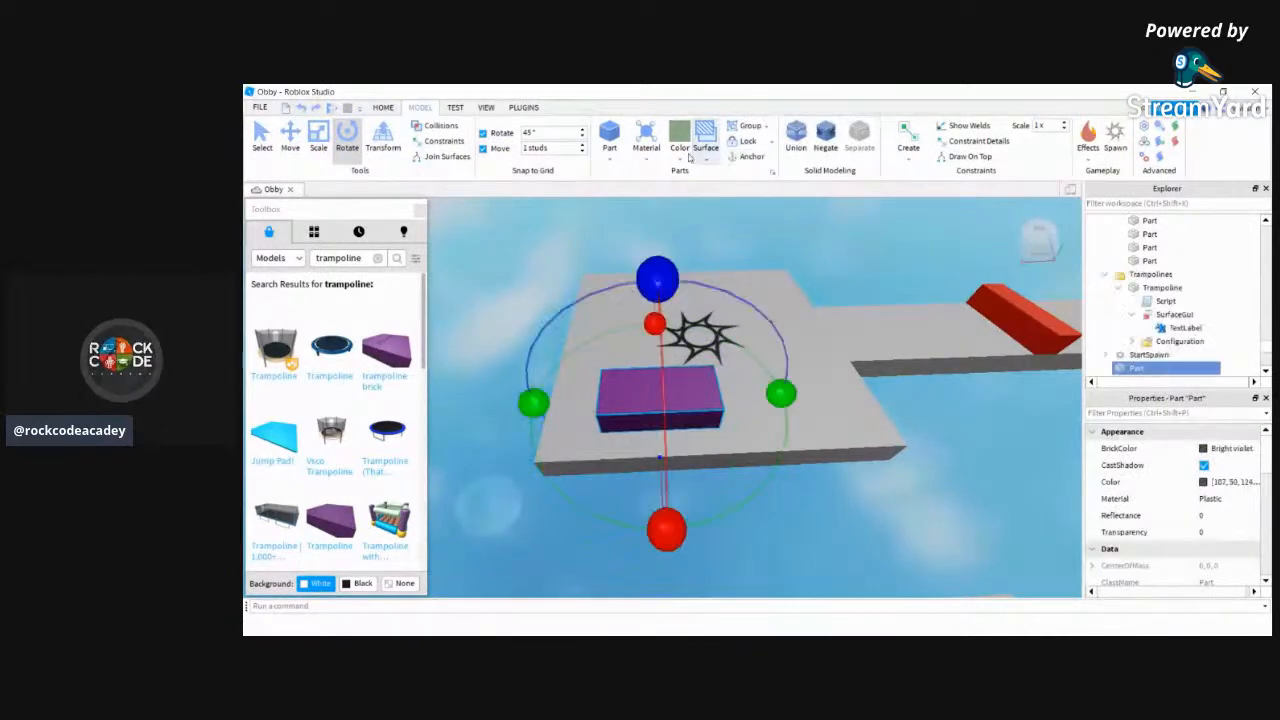
{"action": "left_click", "coordinate": [688, 157]}
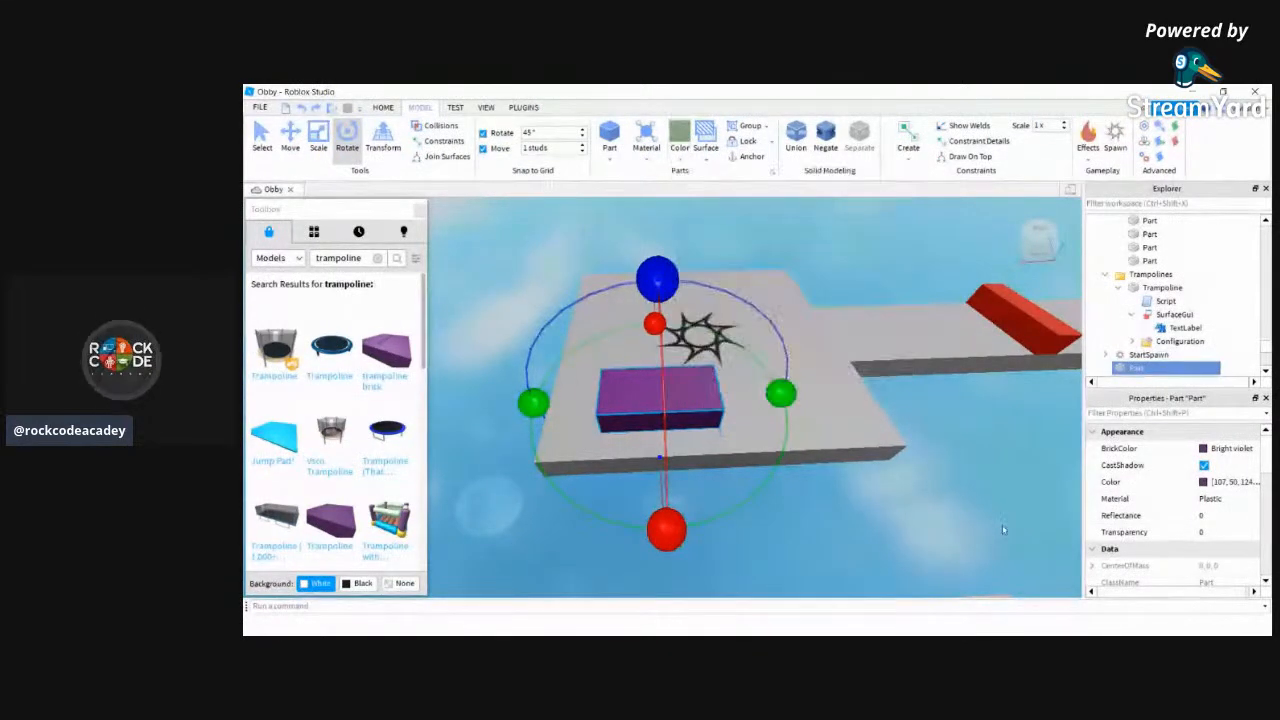
{"action": "right_click_drag", "start_coordinate": [1014, 531], "coordinate": [771, 497]}
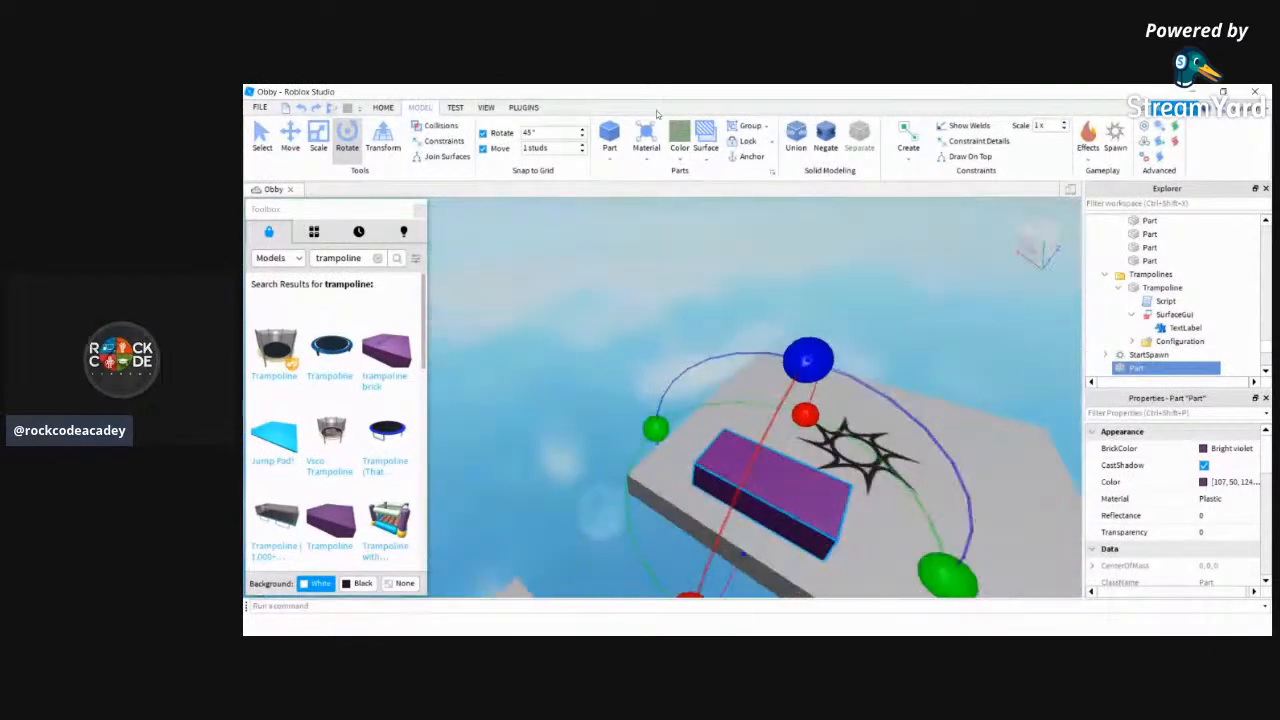
{"action": "left_click", "coordinate": [680, 136]}
{"action": "right_click_drag", "start_coordinate": [586, 220], "coordinate": [585, 222]}
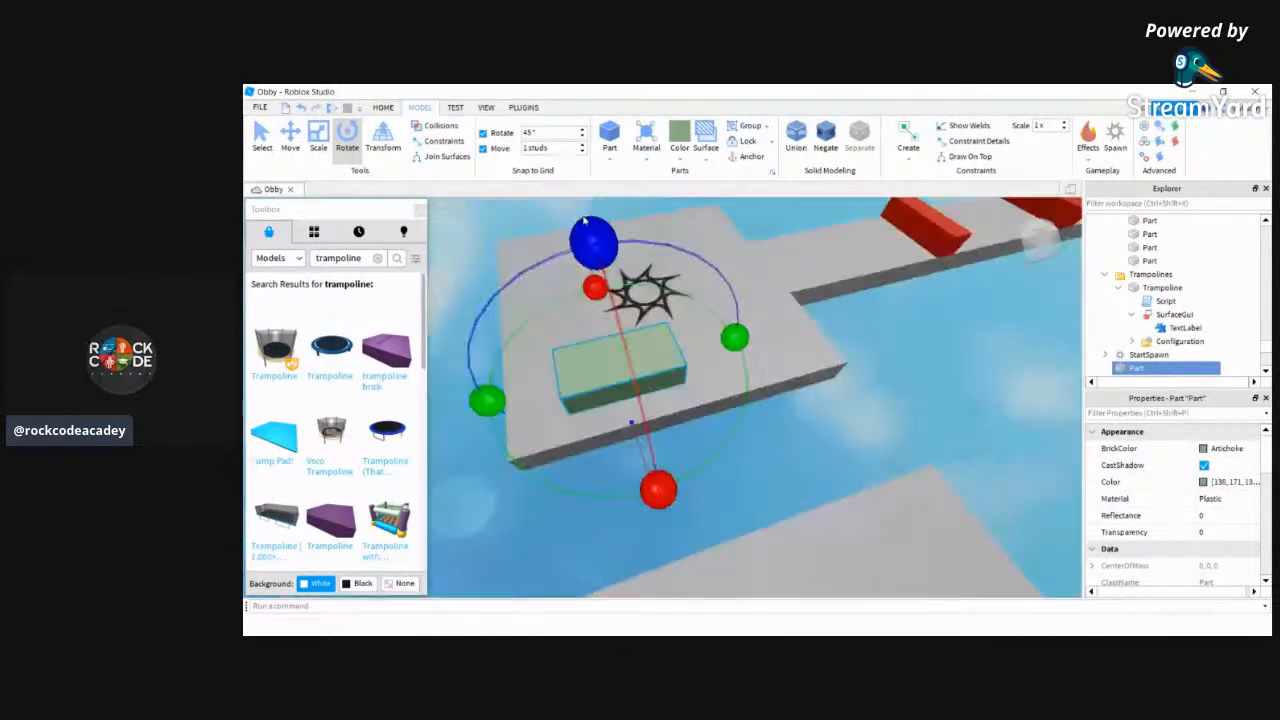
{"action": "right_click_drag", "start_coordinate": [830, 452], "coordinate": [800, 473]}
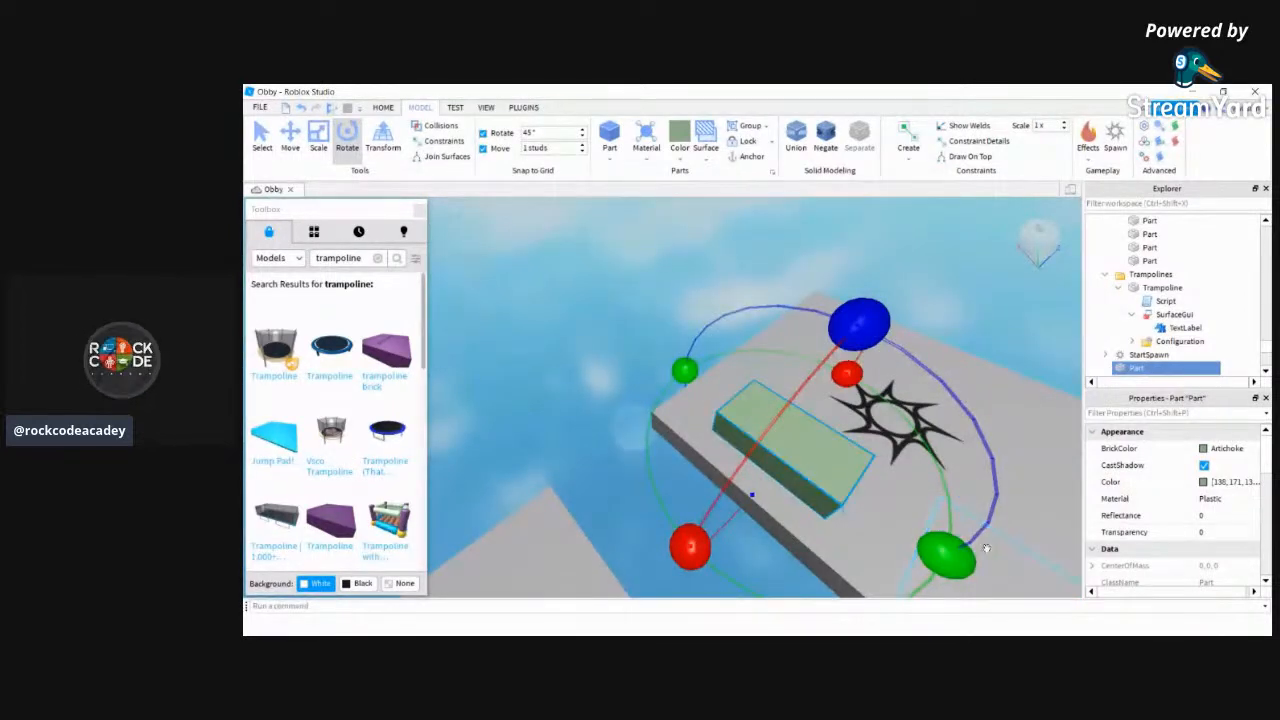
Try to rotate and scale the green block, and delete it from the checkpoint platform
{"action": "left_click_drag", "start_coordinate": [961, 563], "coordinate": [845, 496]}
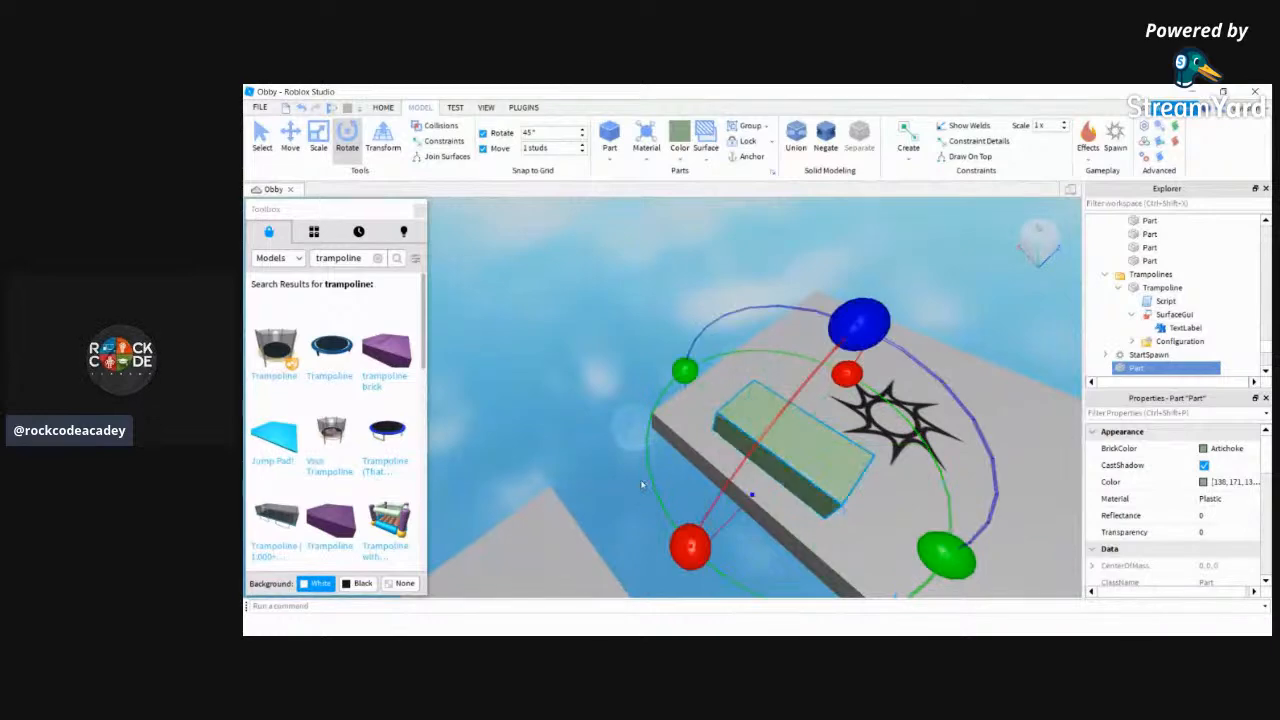
{"action": "left_click", "coordinate": [329, 152]}
{"action": "left_click_drag", "start_coordinate": [929, 537], "coordinate": [875, 510]}
{"action": "key", "text": "Delete"}
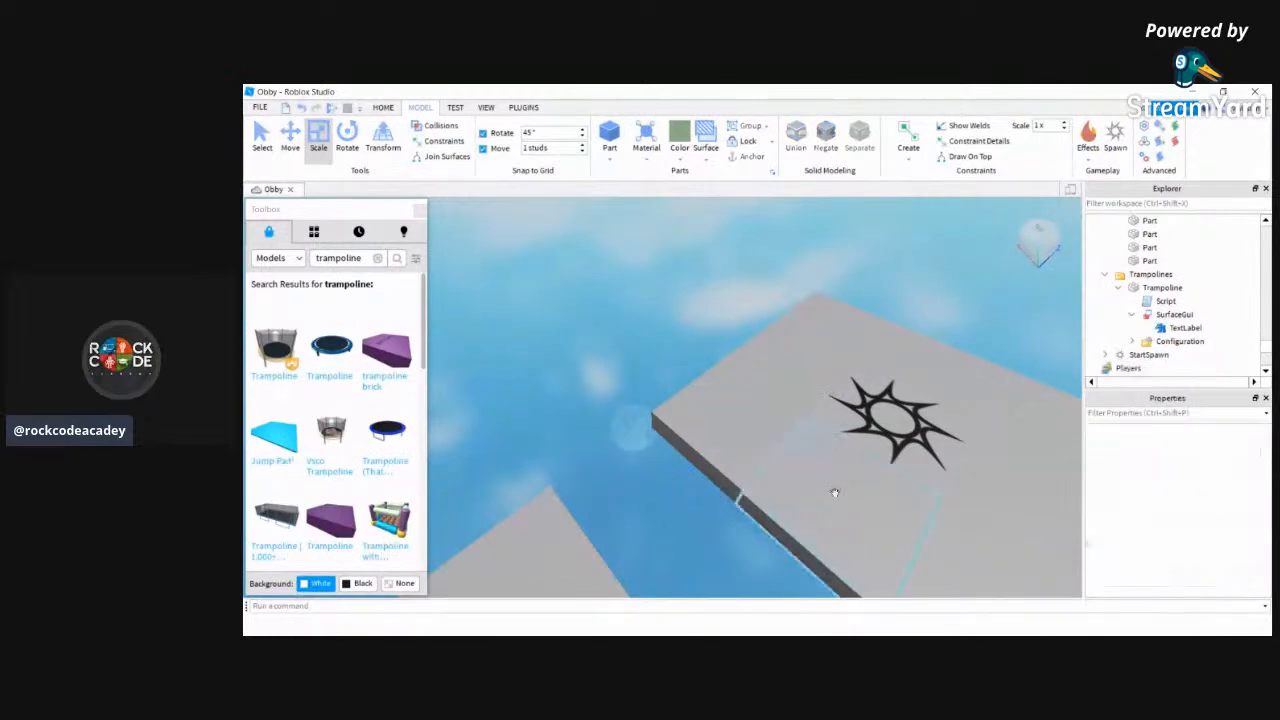
Select the corner square of the checkpoint platform and view the editing commands available for it
{"action": "right_click_drag", "start_coordinate": [480, 296], "coordinate": [480, 297]}
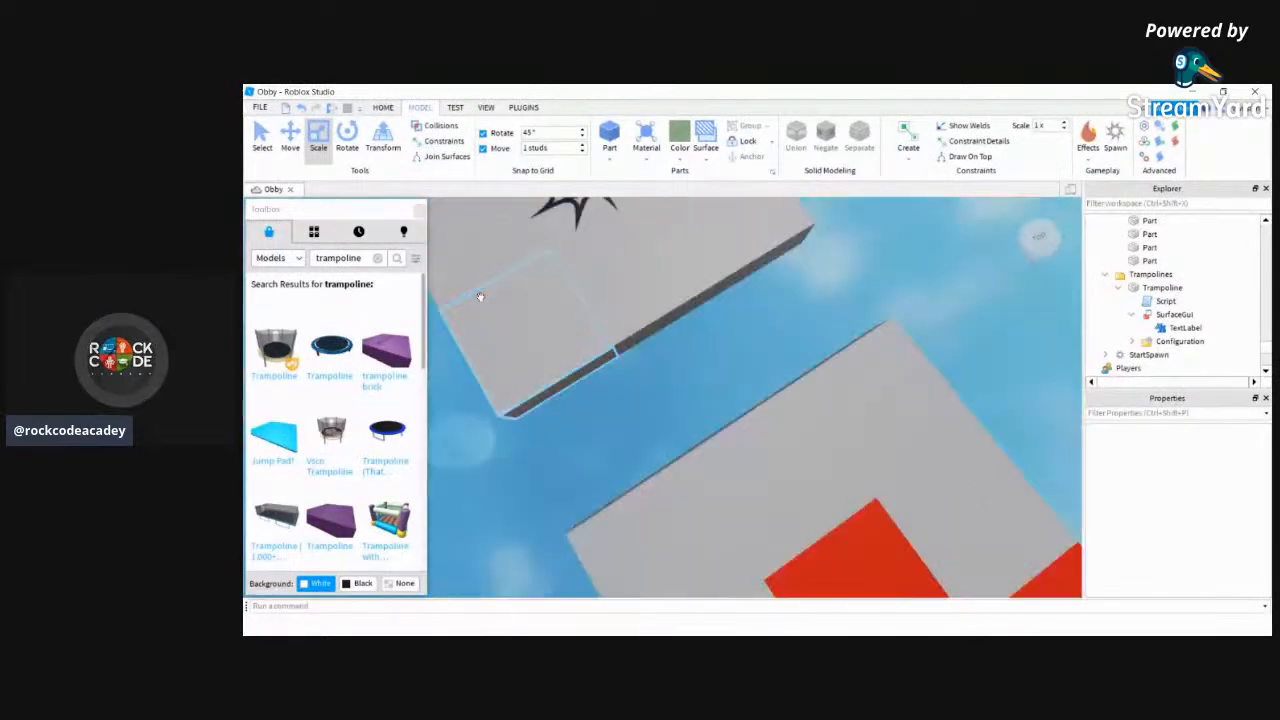
{"action": "left_click", "coordinate": [480, 296]}
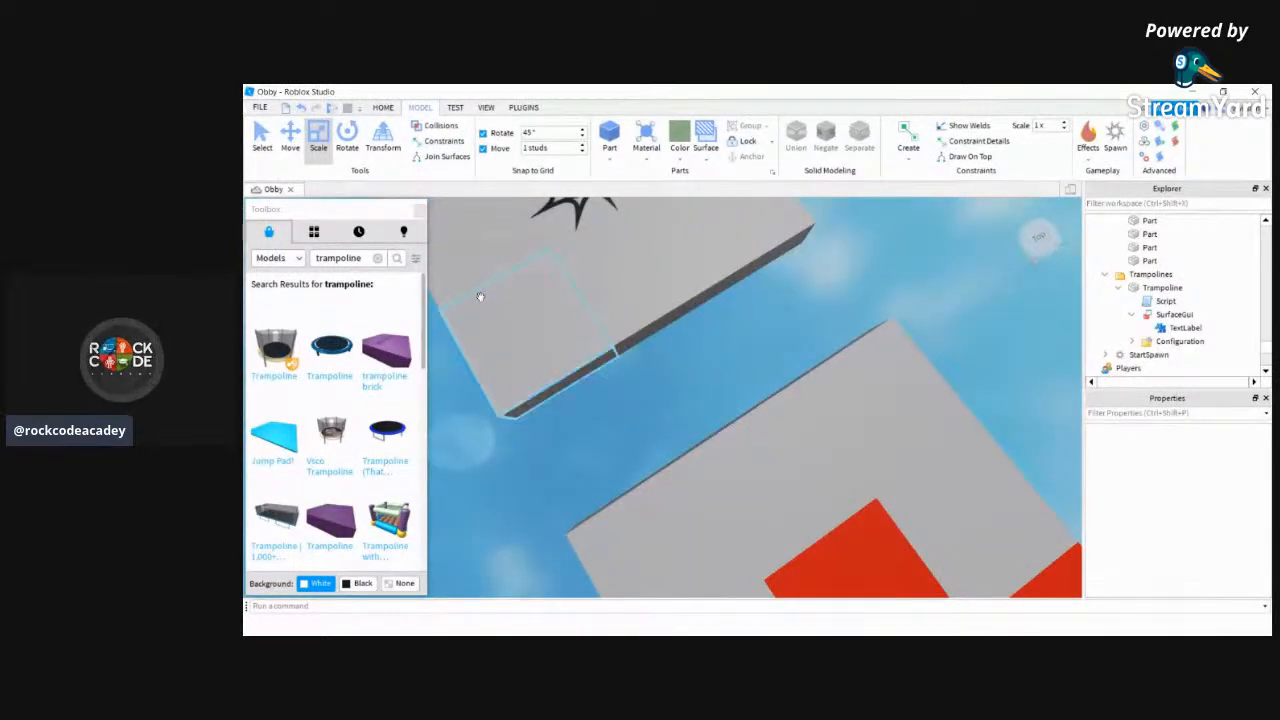
{"action": "left_click", "coordinate": [480, 296]}
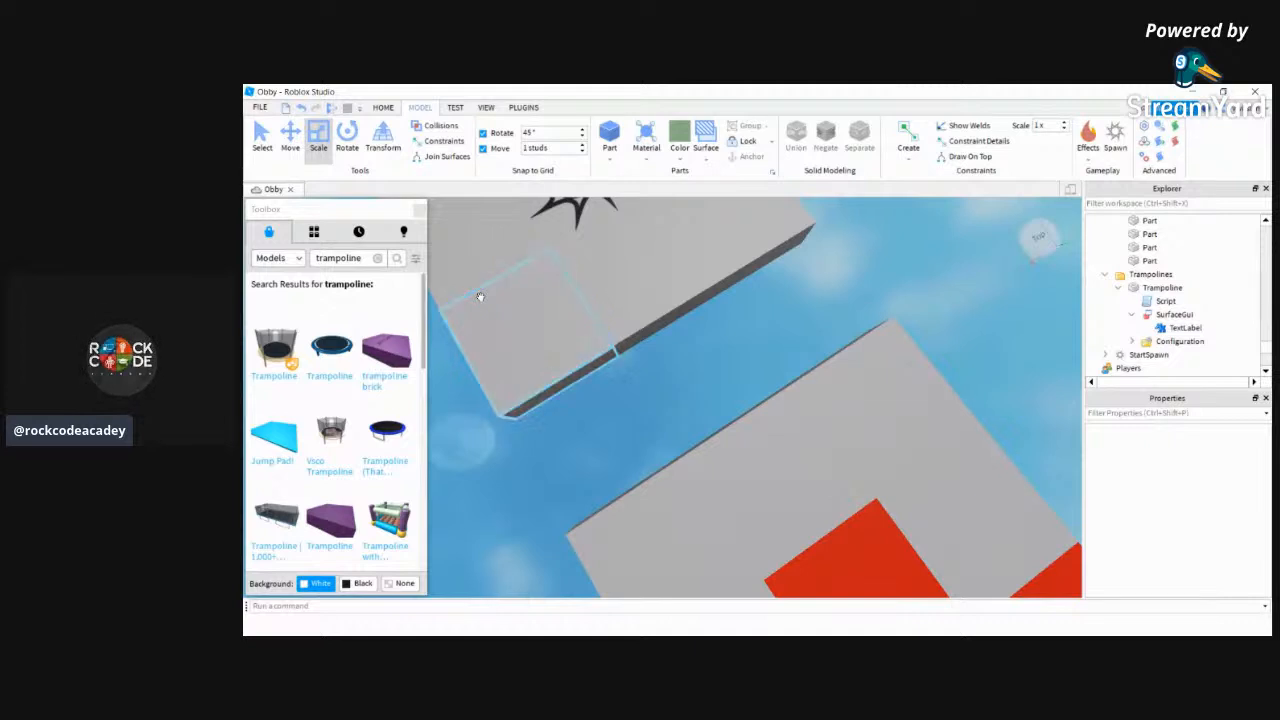
{"action": "key", "text": "Delete"}
{"action": "mouse_move", "coordinate": [617, 430]}
{"action": "right_mouse_down"}
{"action": "mouse_move", "coordinate": [637, 424]}
{"action": "mouse_move", "coordinate": [617, 427]}
{"action": "right_mouse_up"}
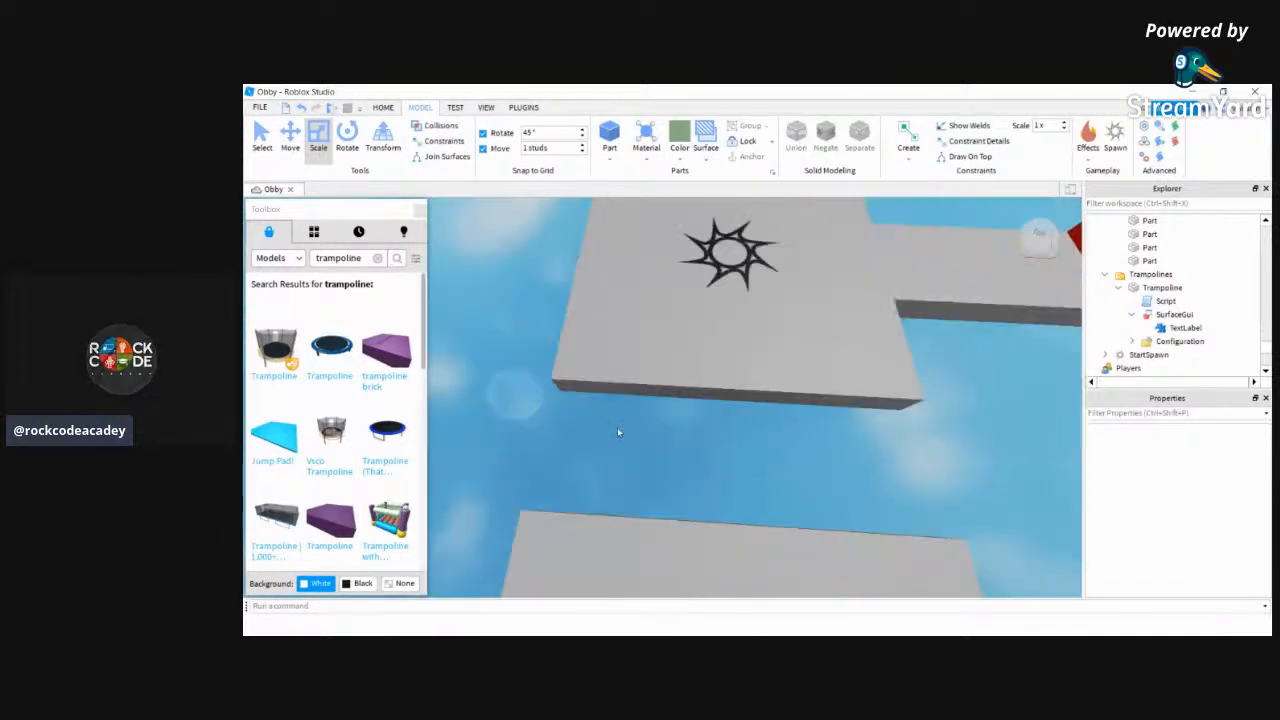
{"action": "left_click", "coordinate": [640, 378]}
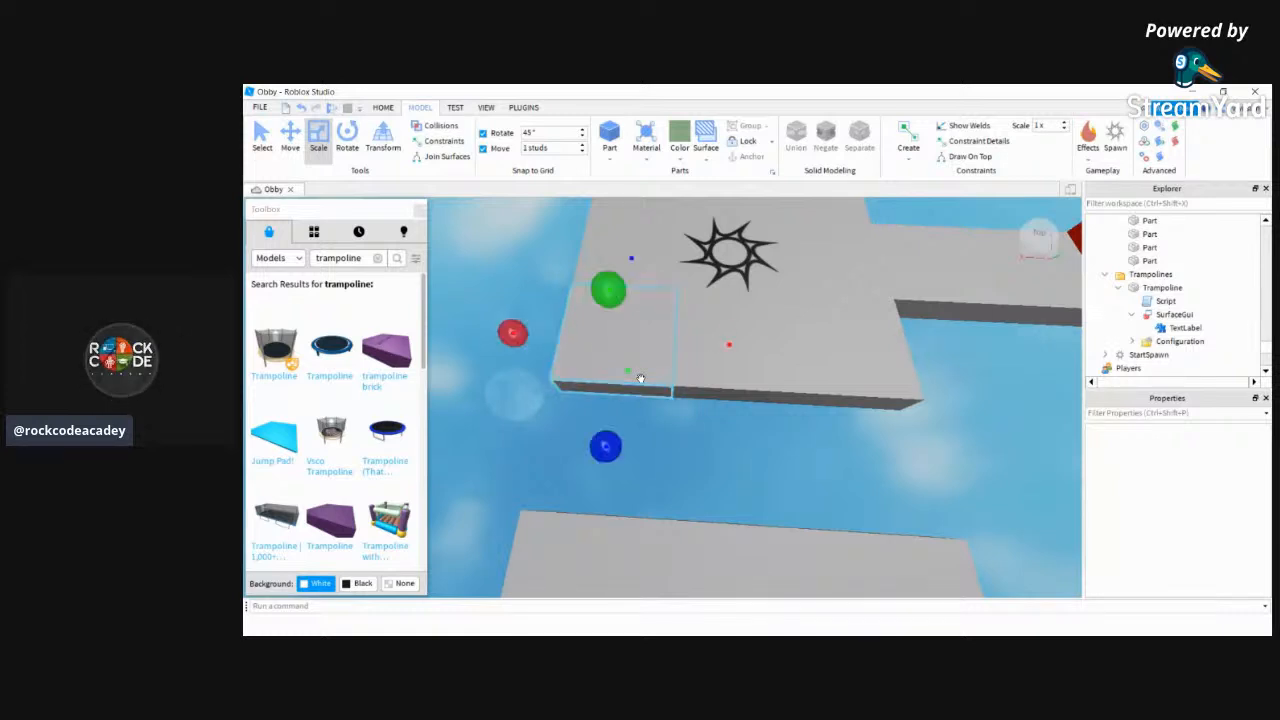
{"action": "right_click", "coordinate": [641, 380]}
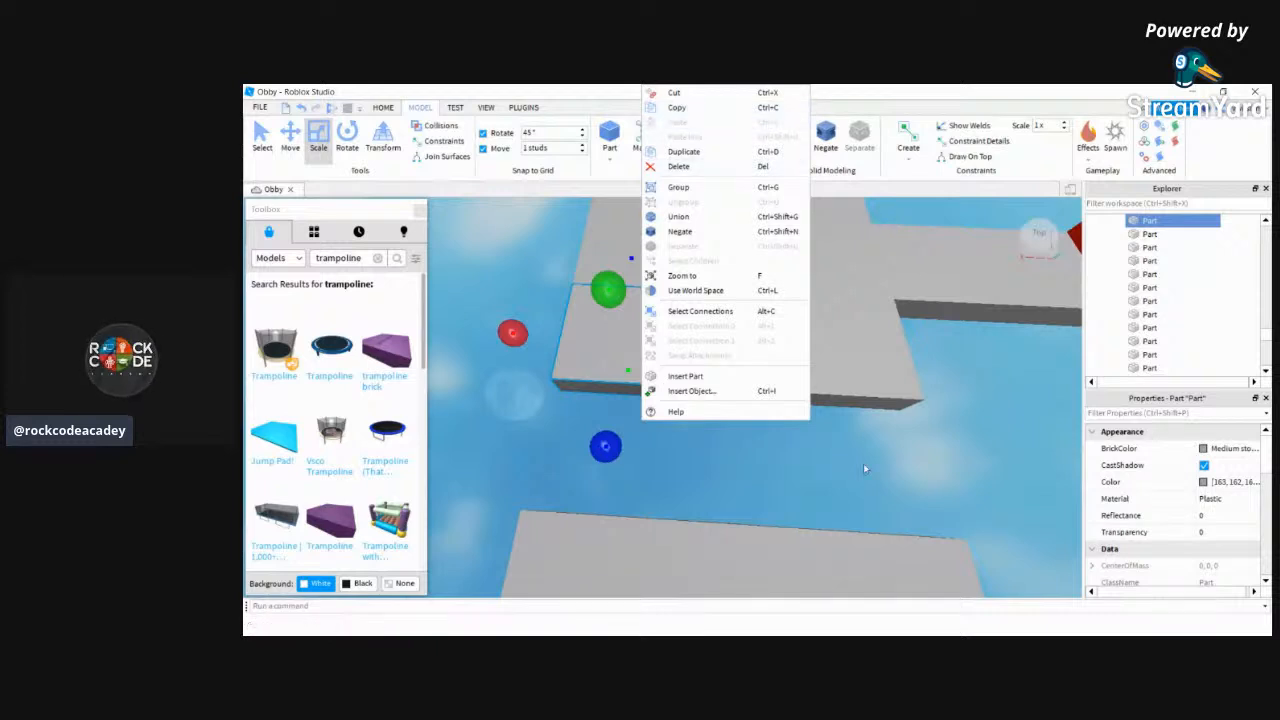
{"action": "left_click", "coordinate": [905, 507]}
Insert a sphere, a wedge and a cylinder part beside the checkpoint platform's corner square
{"action": "right_click_drag", "start_coordinate": [901, 505], "coordinate": [908, 506]}
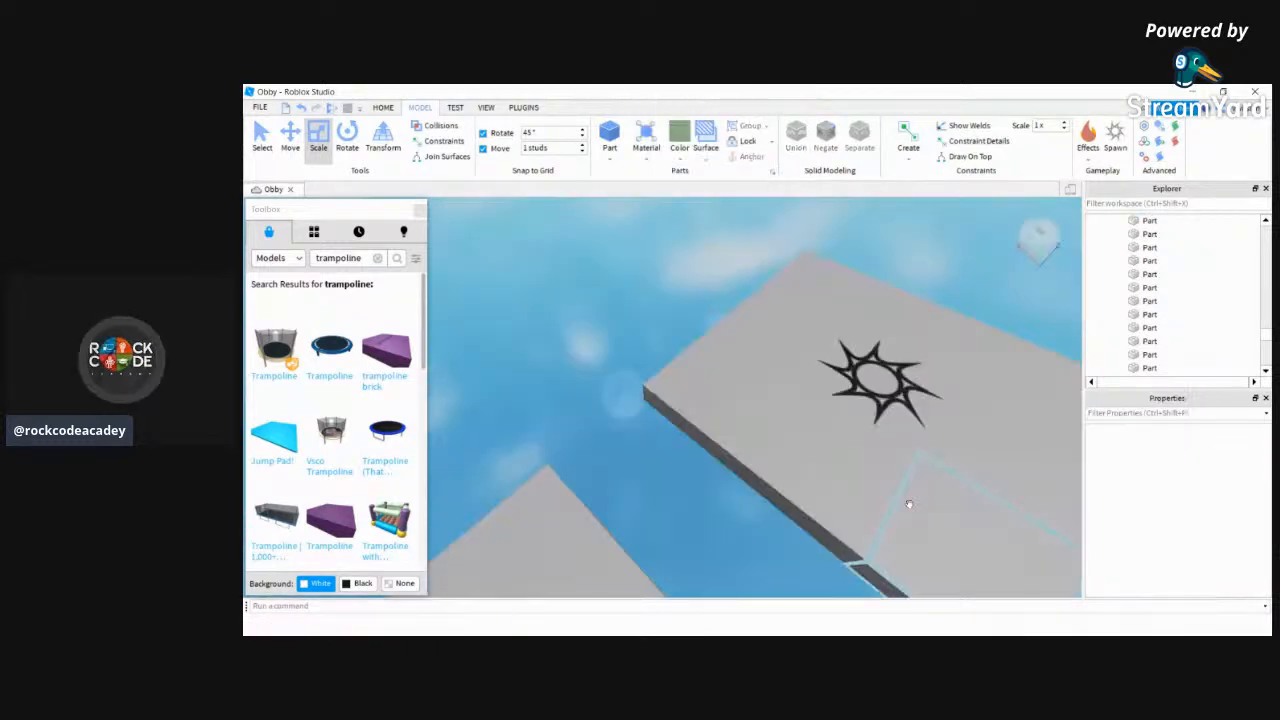
{"action": "right_click_drag", "start_coordinate": [569, 433], "coordinate": [570, 337]}
{"action": "left_click", "coordinate": [570, 337]}
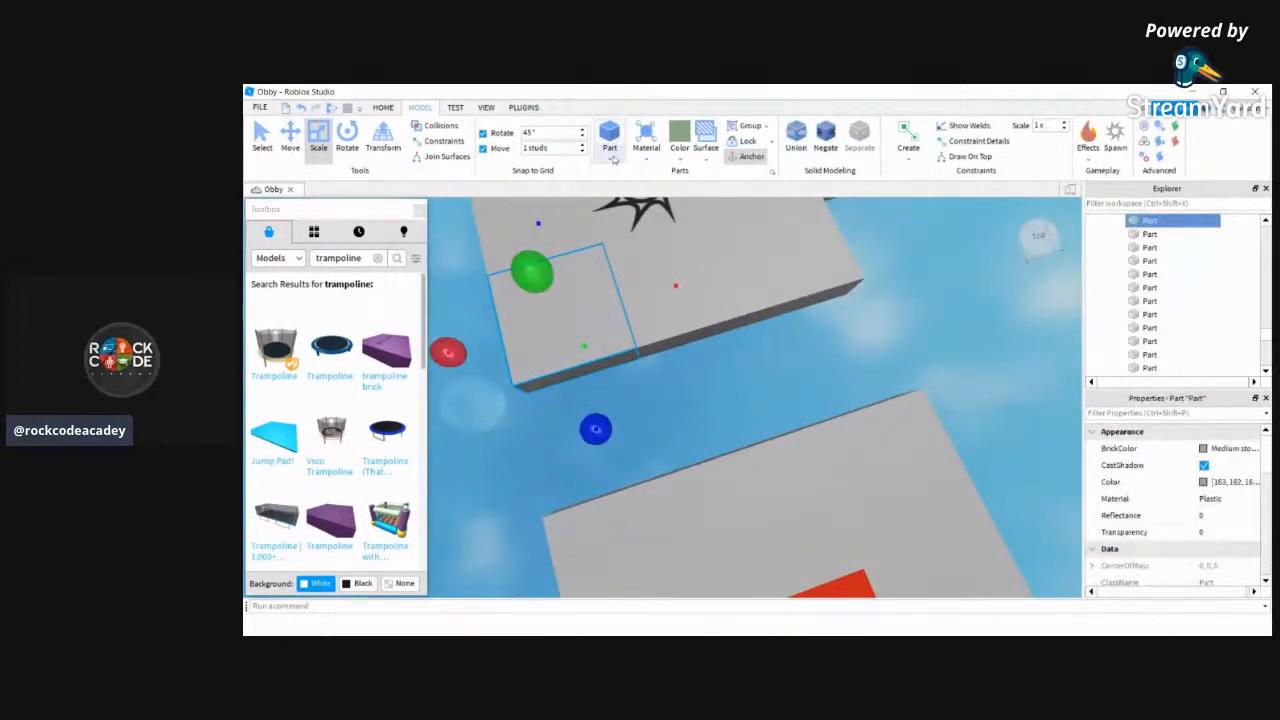
{"action": "left_click", "coordinate": [611, 158]}
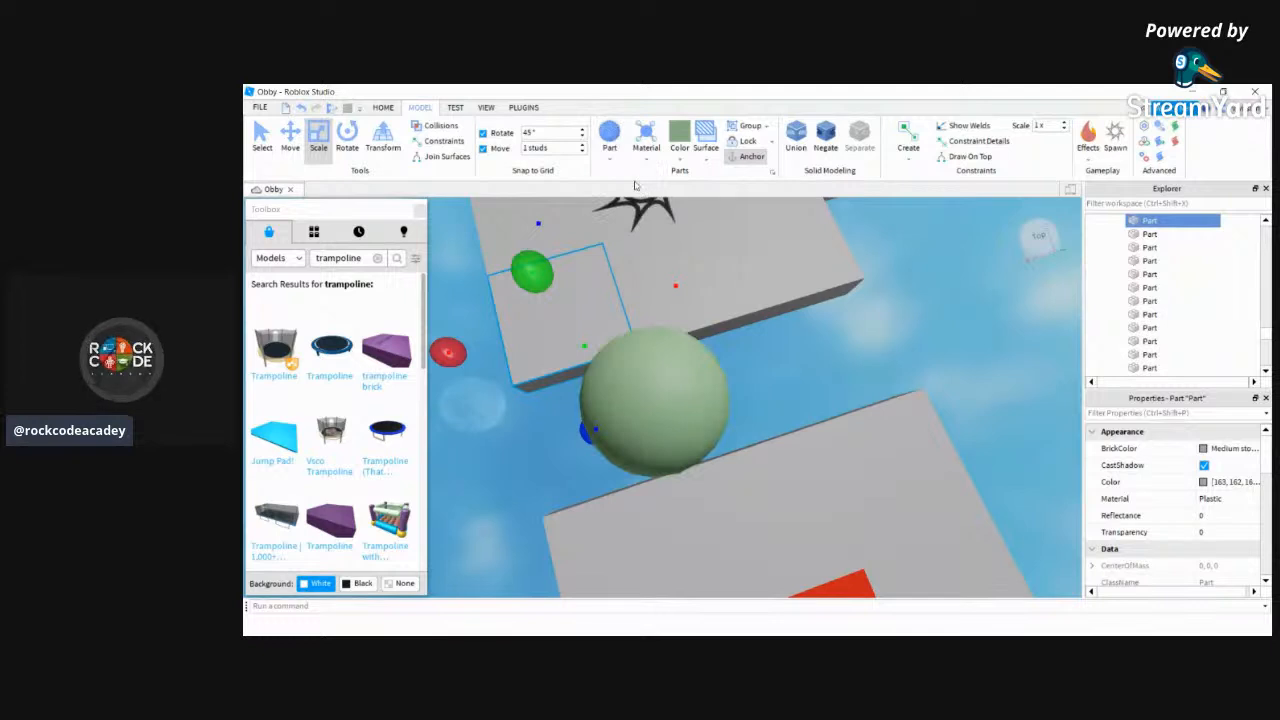
{"action": "left_click", "coordinate": [609, 157]}
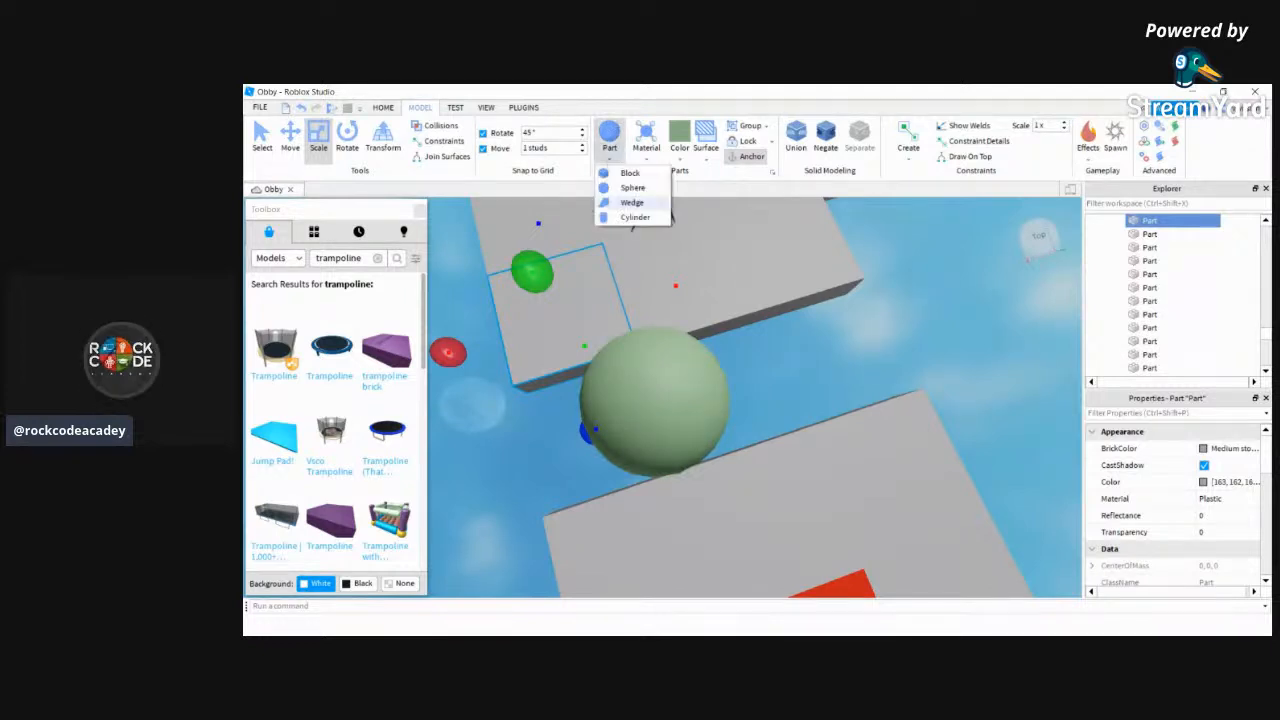
{"action": "left_click", "coordinate": [632, 202]}
{"action": "left_click", "coordinate": [609, 150]}
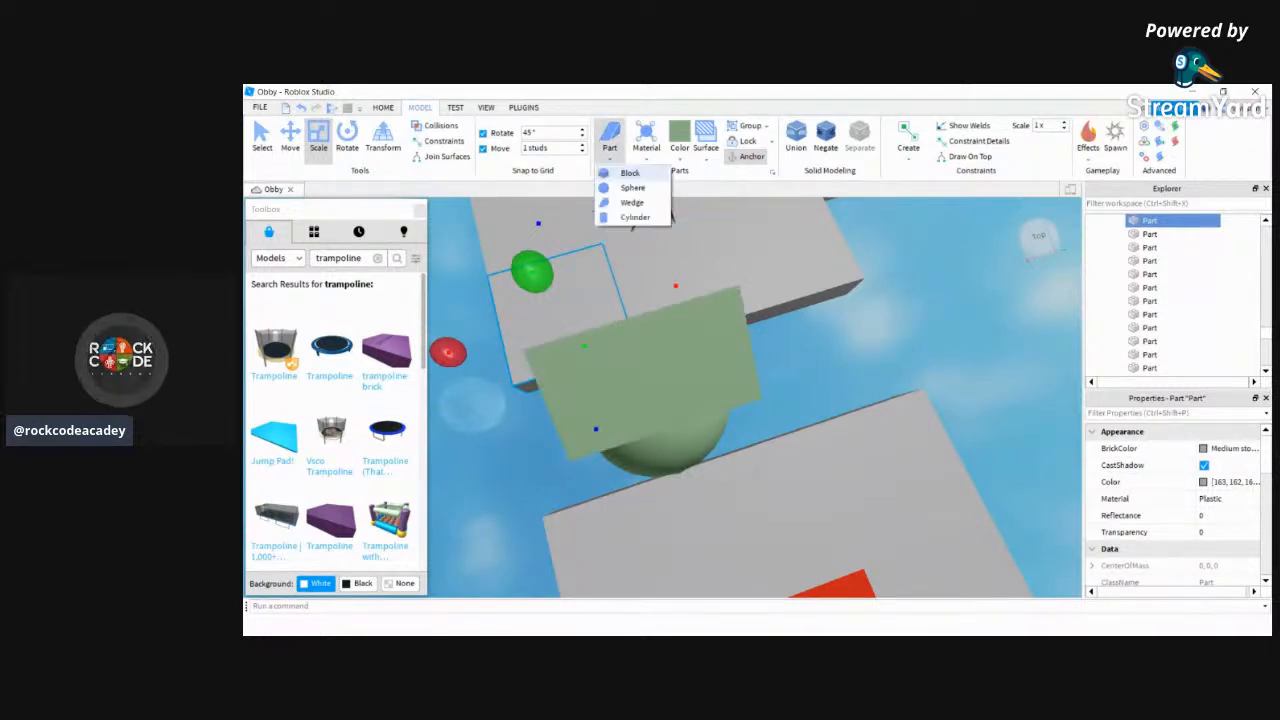
{"action": "left_click", "coordinate": [634, 217]}
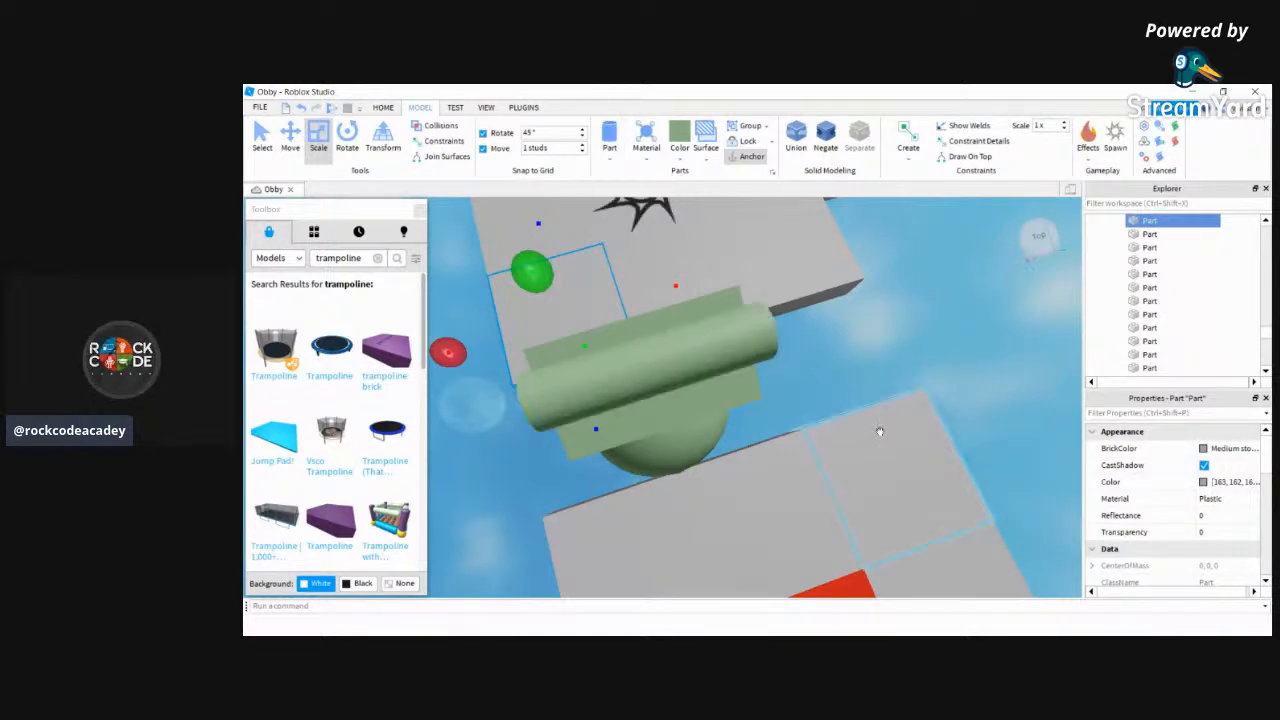
Undo the sphere, wedge and cylinder insertions together with the earlier deletion, recolor and insertion of the block
{"action": "mouse_move", "coordinate": [859, 364]}
{"action": "right_mouse_down"}
{"action": "mouse_move", "coordinate": [849, 357]}
{"action": "mouse_move", "coordinate": [860, 361]}
{"action": "right_mouse_up"}
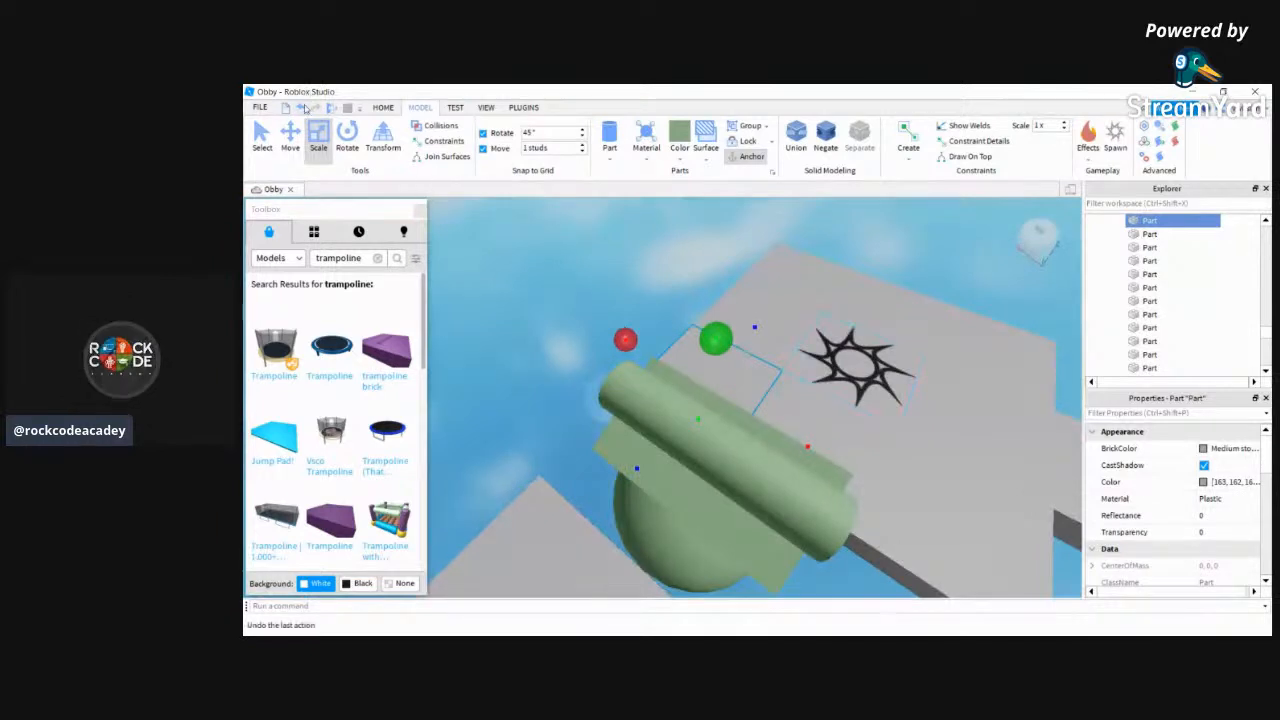
{"action": "left_click", "coordinate": [302, 107]}
{"action": "left_click", "coordinate": [302, 107]}
{"action": "left_click", "coordinate": [302, 107]}
{"action": "left_click", "coordinate": [302, 107]}
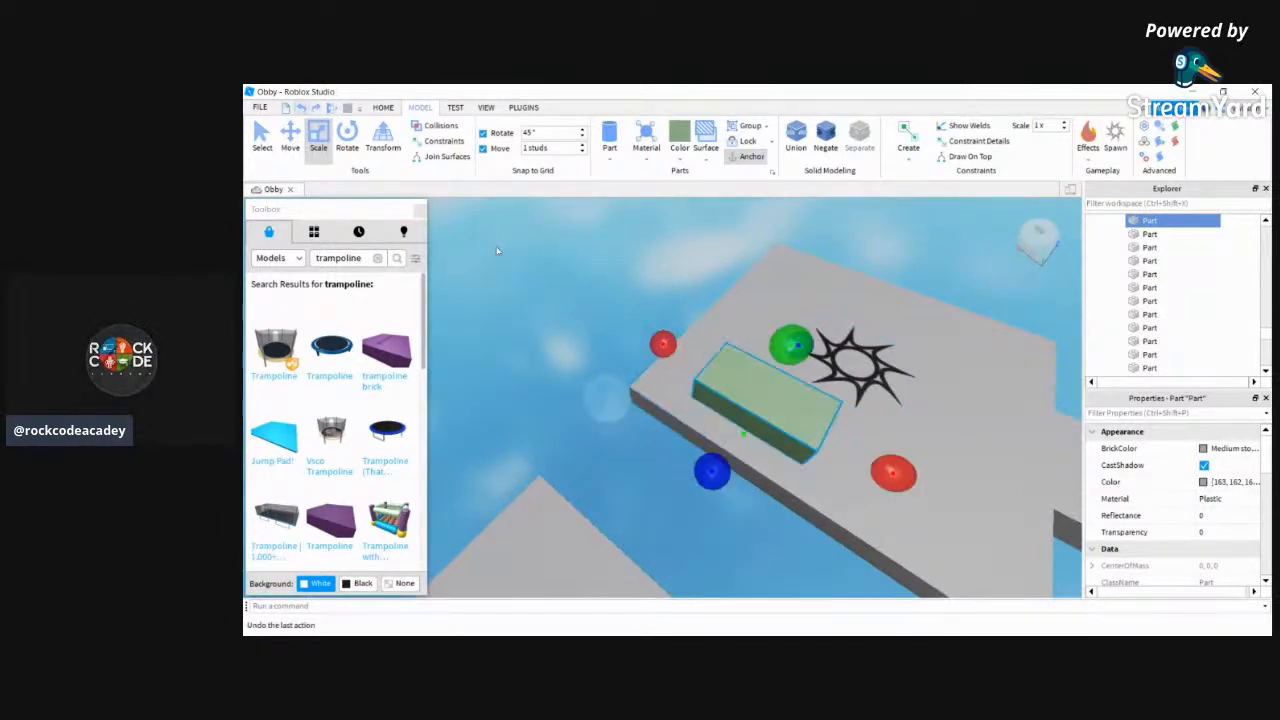
{"action": "left_click", "coordinate": [302, 107]}
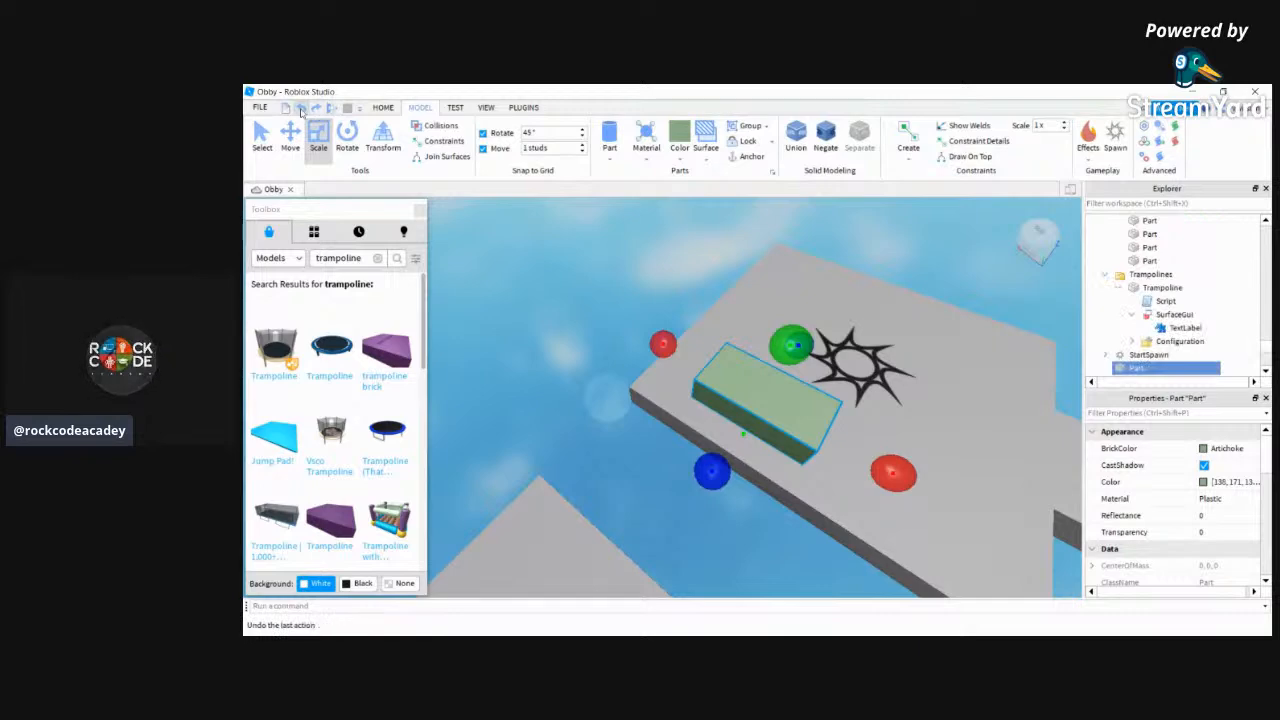
{"action": "left_click", "coordinate": [302, 107]}
{"action": "left_click", "coordinate": [302, 107]}
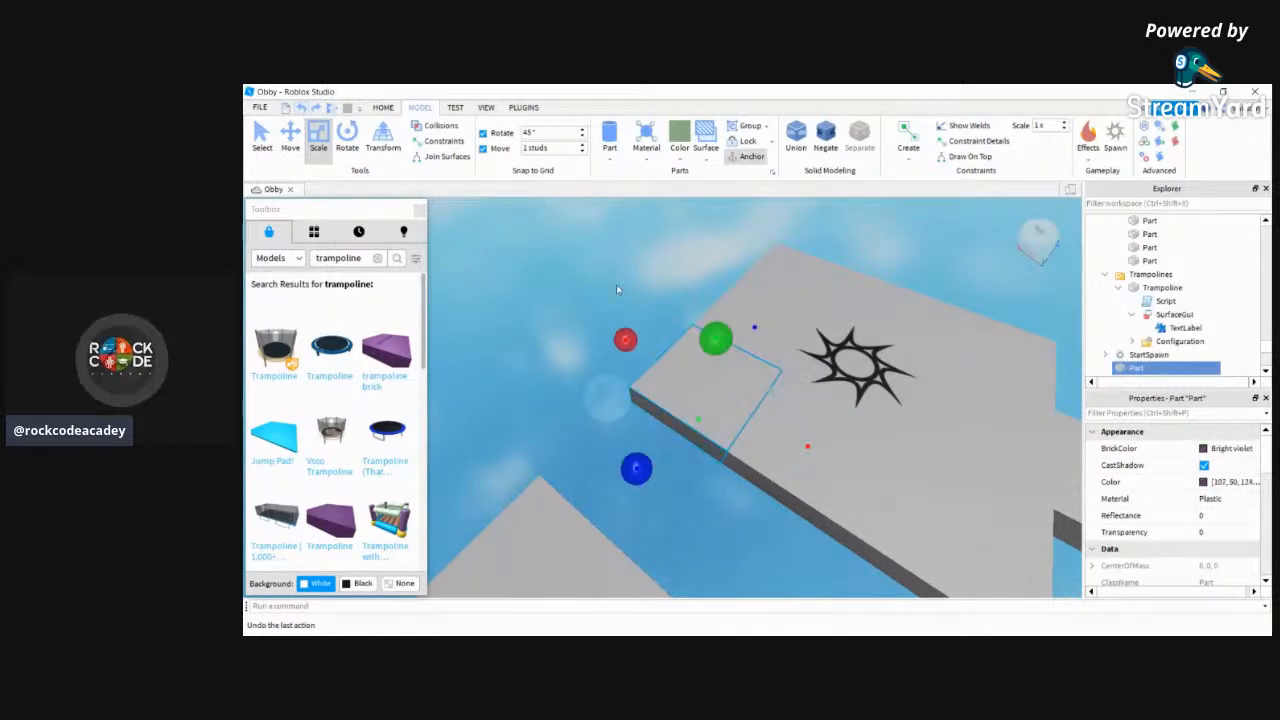
Insert a cylinder part at the checkpoint platform's corner and select it
{"action": "mouse_move", "coordinate": [608, 285]}
{"action": "right_mouse_down"}
{"action": "mouse_move", "coordinate": [596, 286]}
{"action": "mouse_move", "coordinate": [606, 281]}
{"action": "right_mouse_up"}
{"action": "key", "text": "s"}
{"action": "key", "text": "d"}
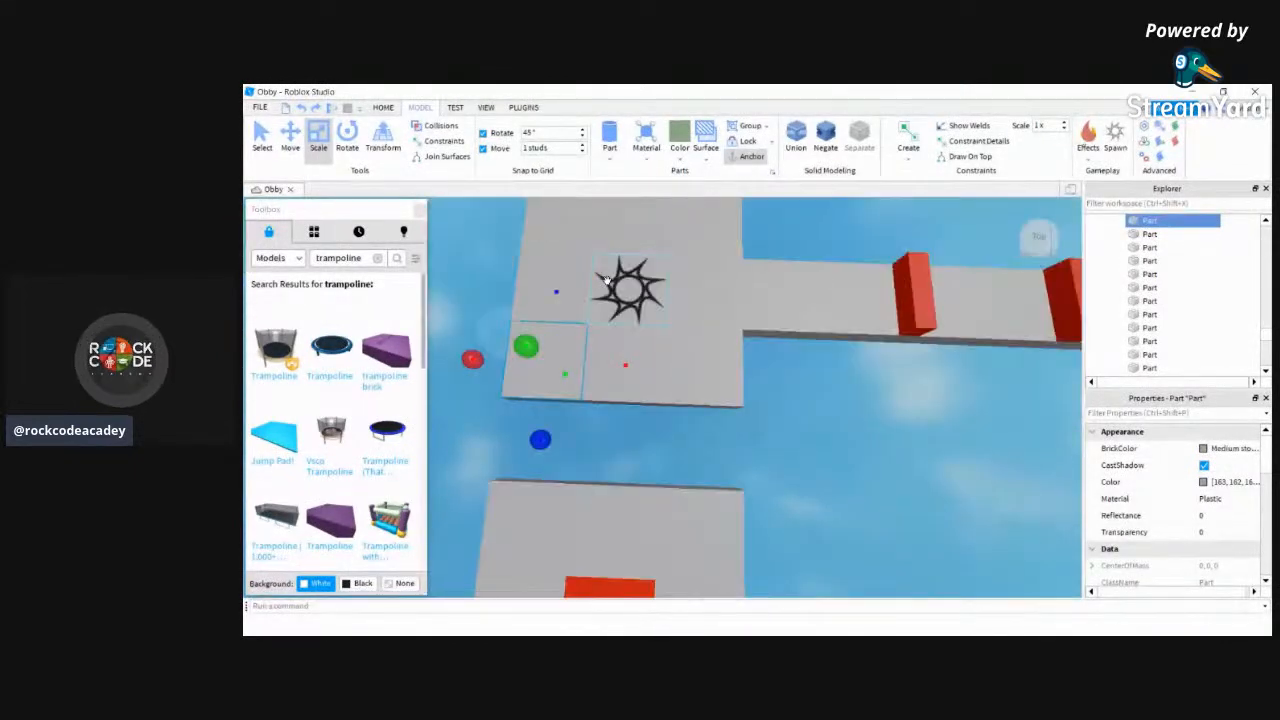
{"action": "key", "text": "a"}
{"action": "key", "text": "w"}
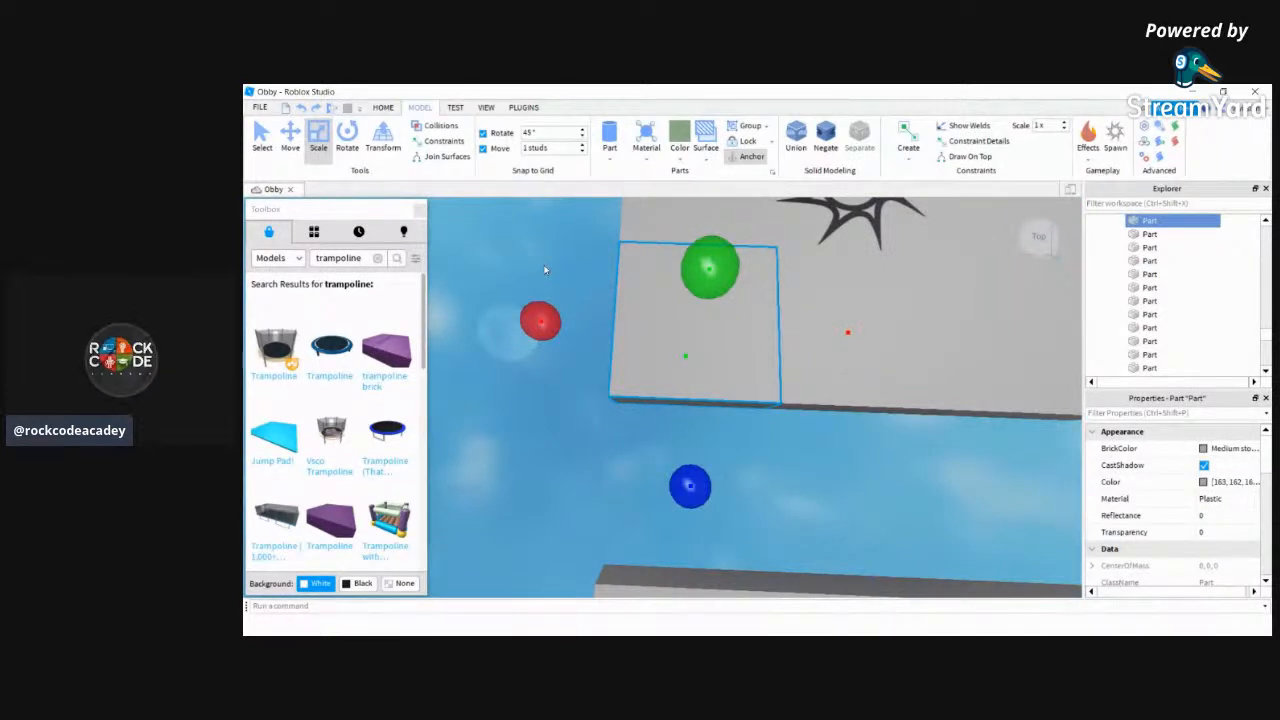
{"action": "left_click", "coordinate": [605, 134]}
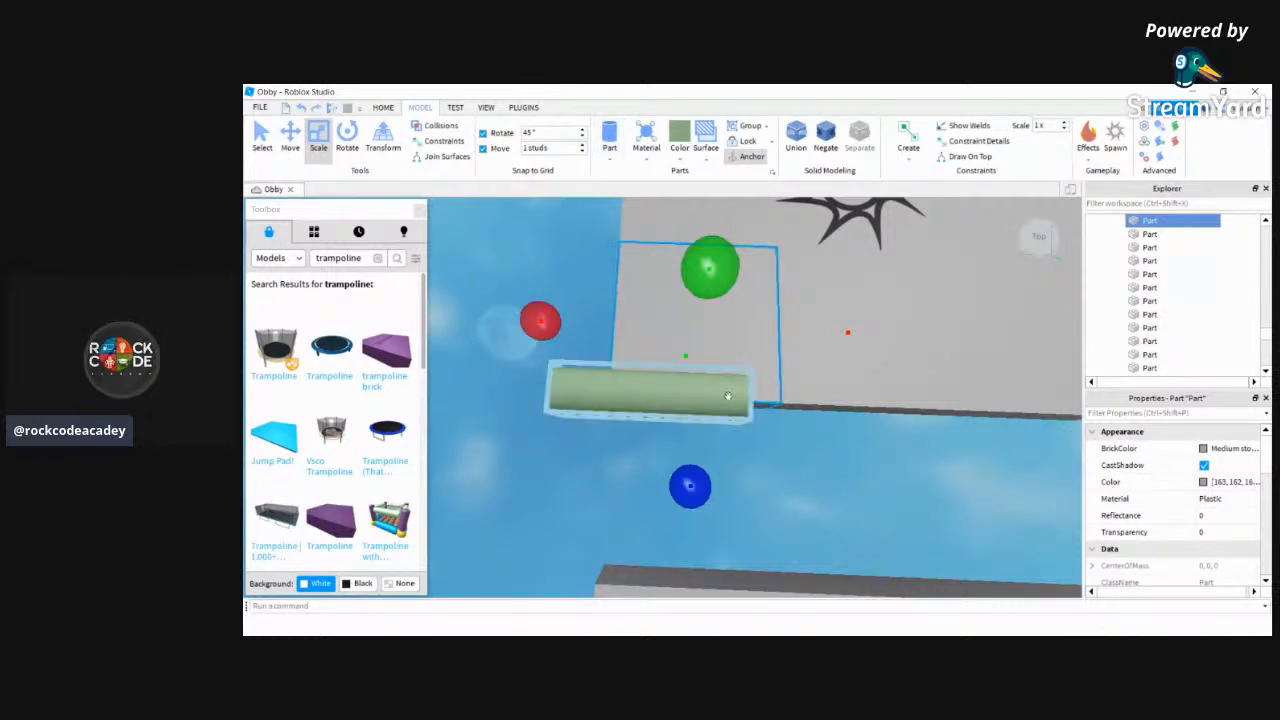
{"action": "left_click", "coordinate": [687, 403]}
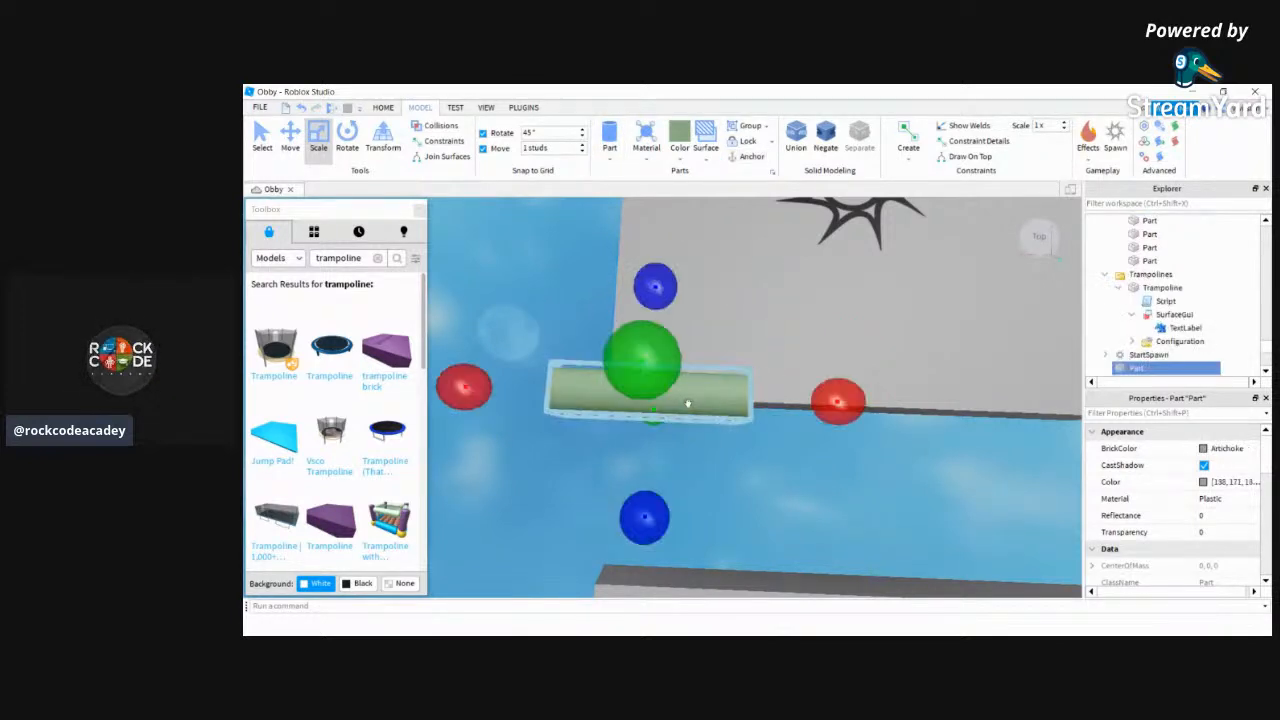
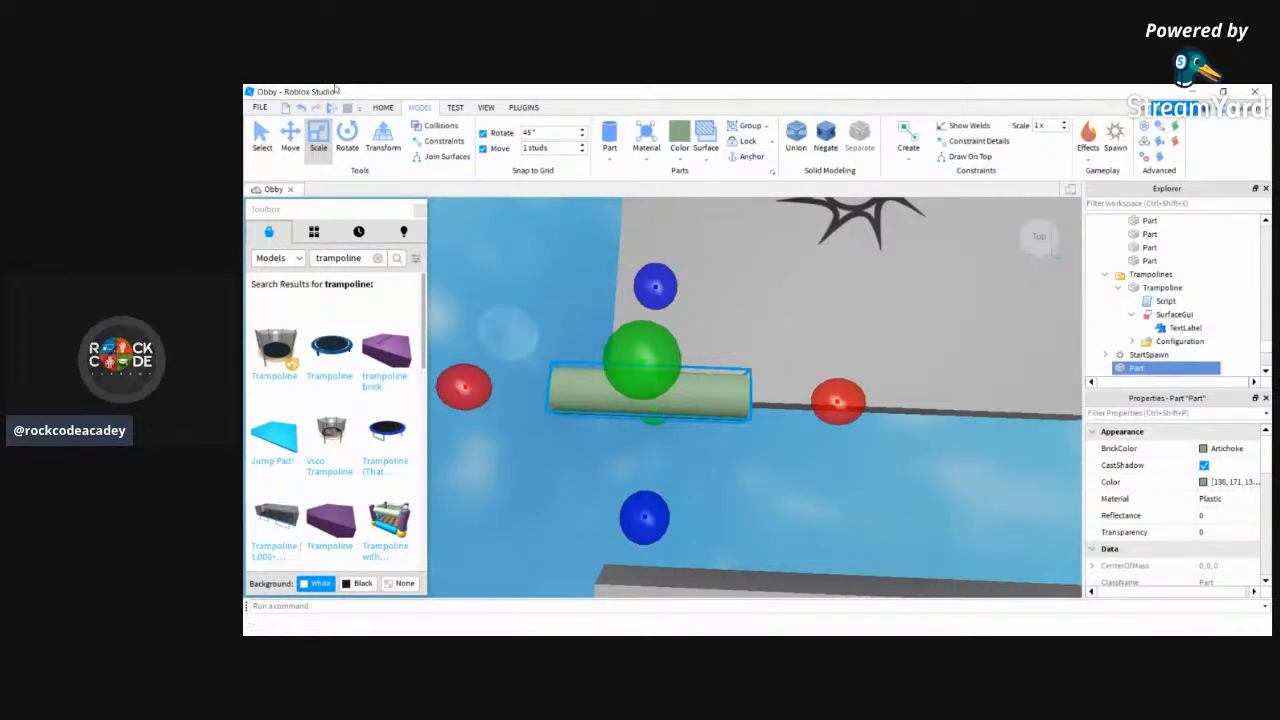
Anchor the selected cylinder part at the platform's corner
{"action": "left_click", "coordinate": [445, 109]}
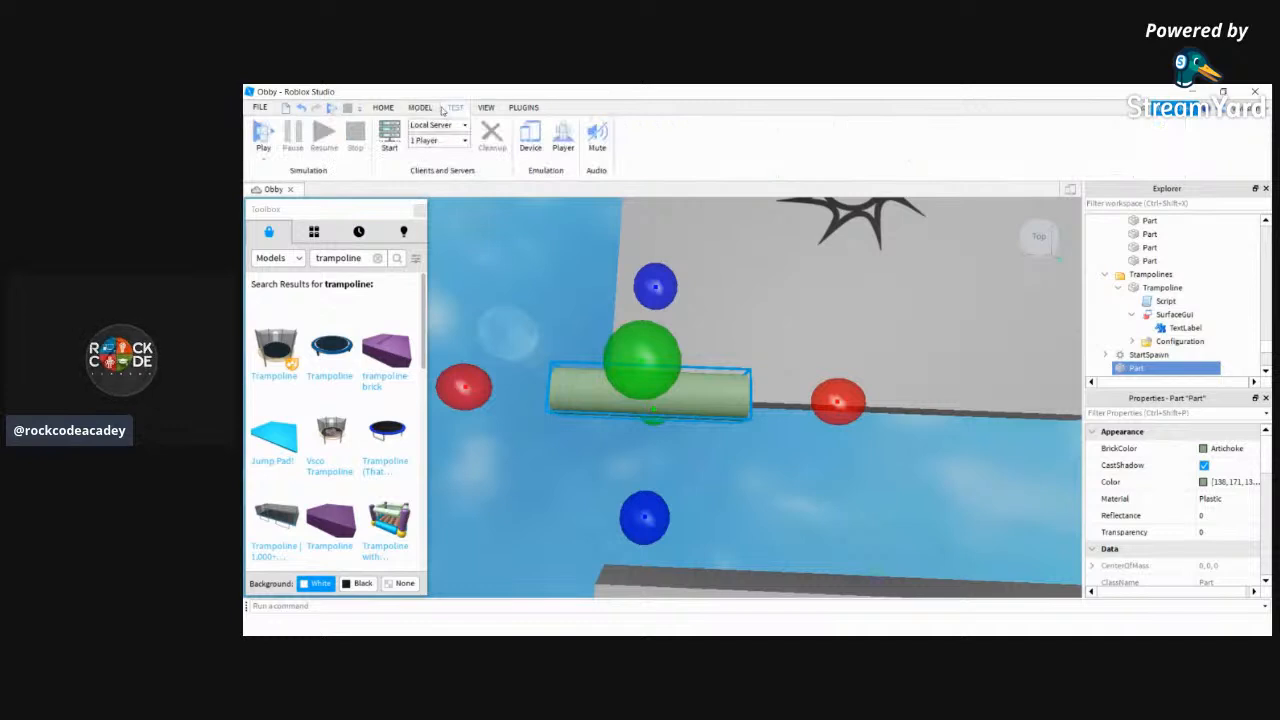
{"action": "left_click", "coordinate": [384, 108]}
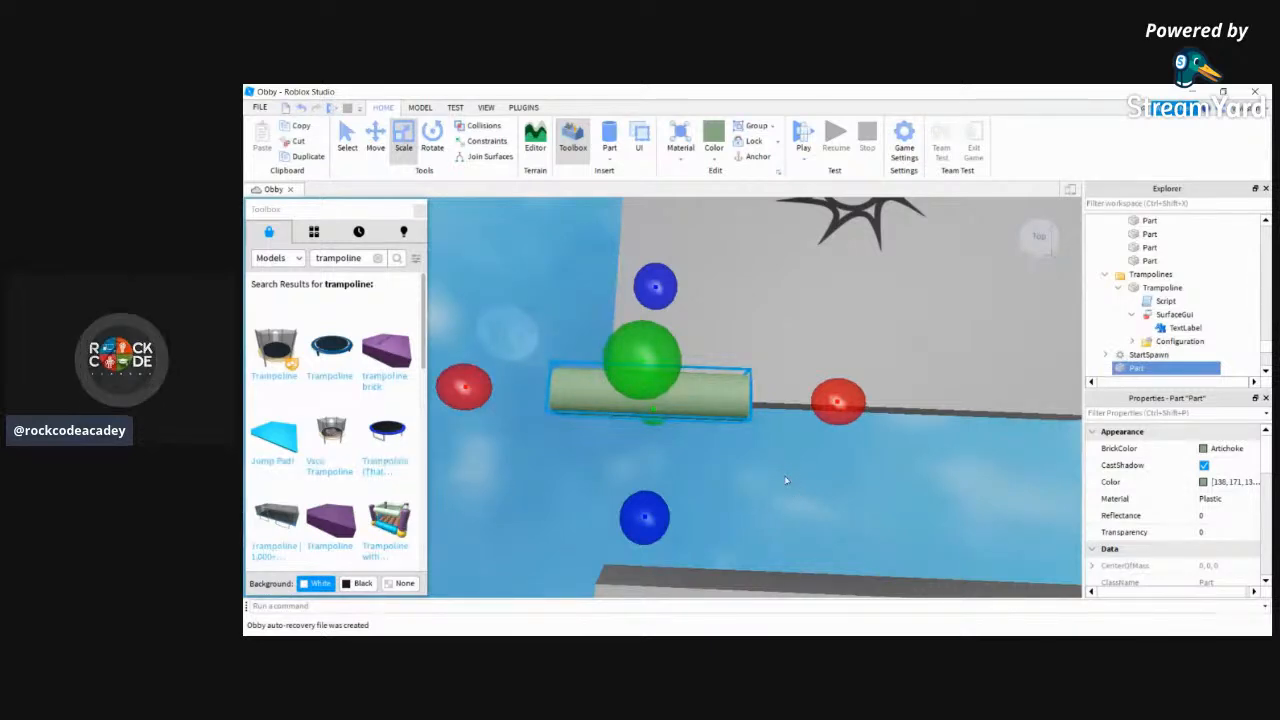
{"action": "right_click_drag", "start_coordinate": [789, 485], "coordinate": [780, 462]}
{"action": "key", "text": "s"}
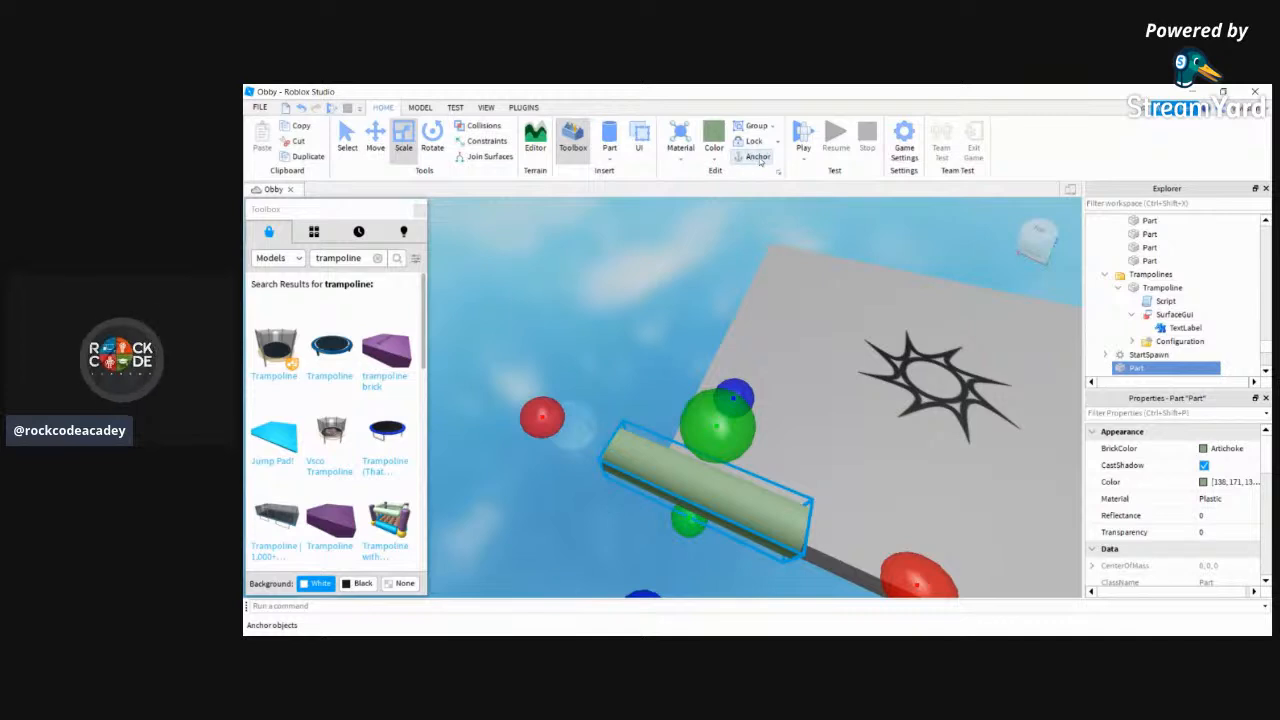
{"action": "left_click", "coordinate": [752, 156]}
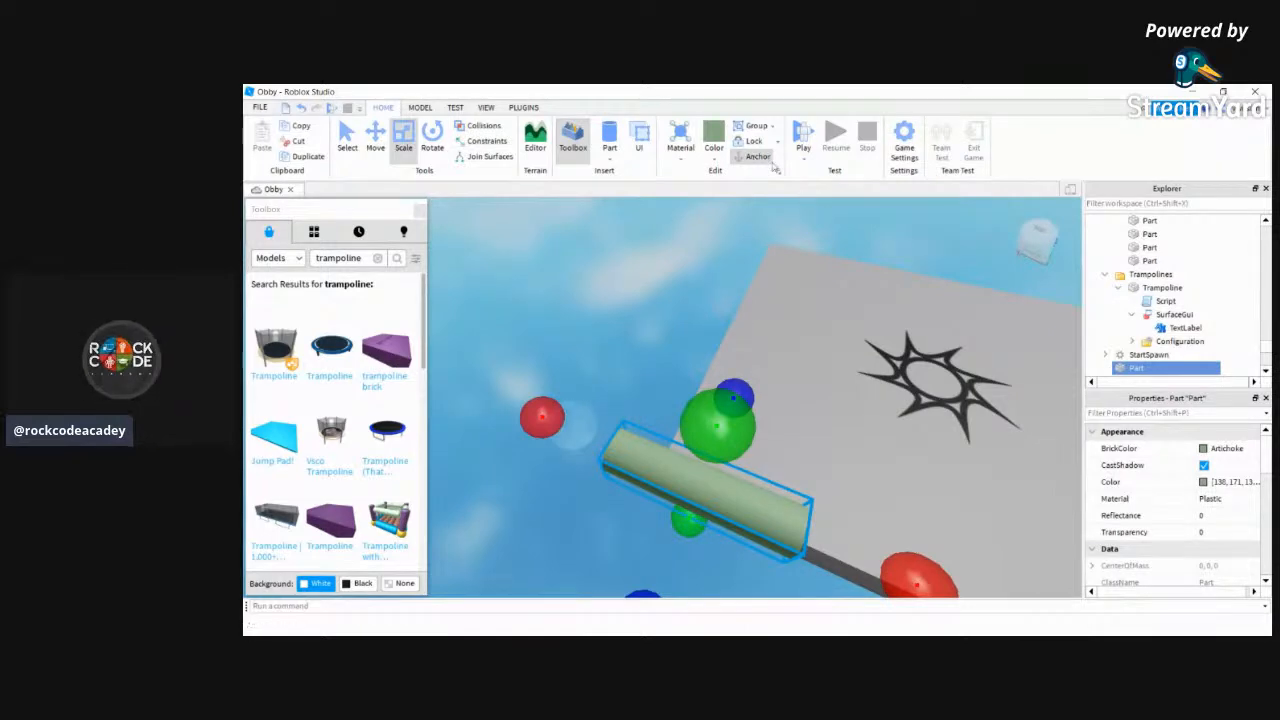
Look over the obstacles around the checkpoint platform and select the walkway square adjoining it
{"action": "mouse_move", "coordinate": [644, 283]}
{"action": "right_mouse_down"}
{"action": "mouse_move", "coordinate": [667, 277]}
{"action": "mouse_move", "coordinate": [622, 284]}
{"action": "mouse_move", "coordinate": [659, 274]}
{"action": "right_mouse_up"}
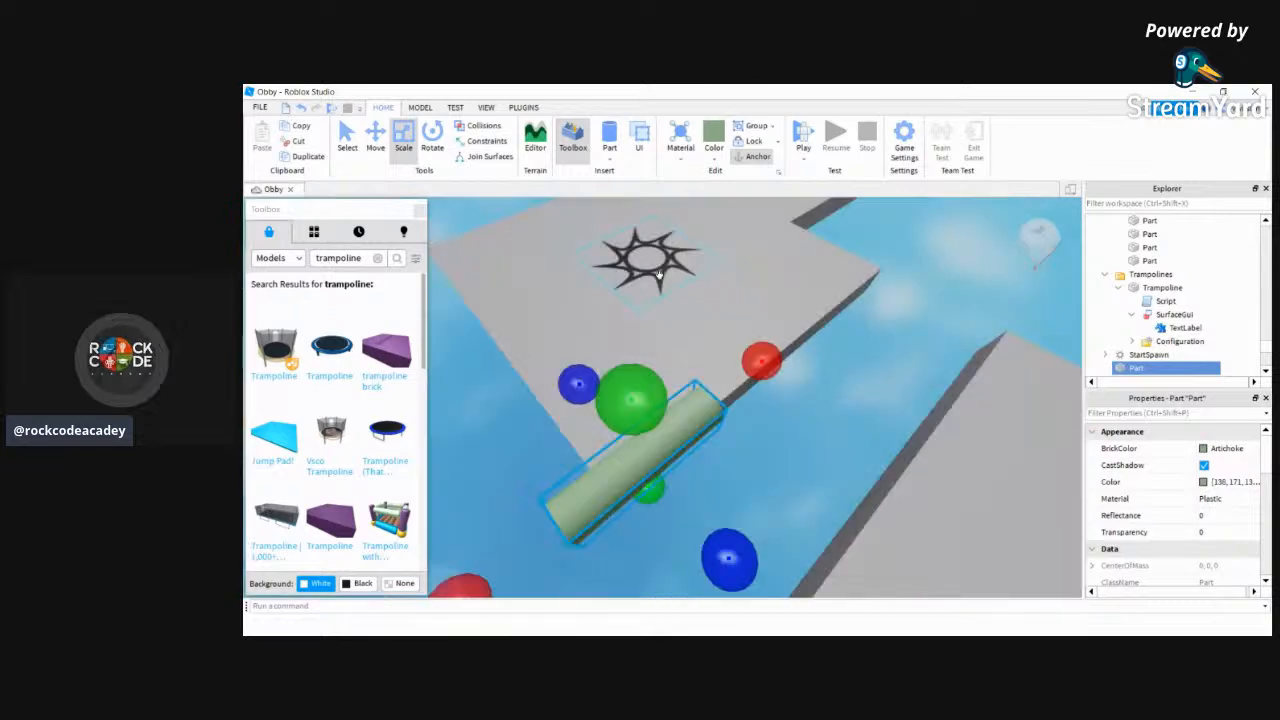
{"action": "mouse_move", "coordinate": [945, 337]}
{"action": "right_mouse_down"}
{"action": "mouse_move", "coordinate": [962, 338]}
{"action": "mouse_move", "coordinate": [925, 344]}
{"action": "mouse_move", "coordinate": [946, 342]}
{"action": "right_mouse_up"}
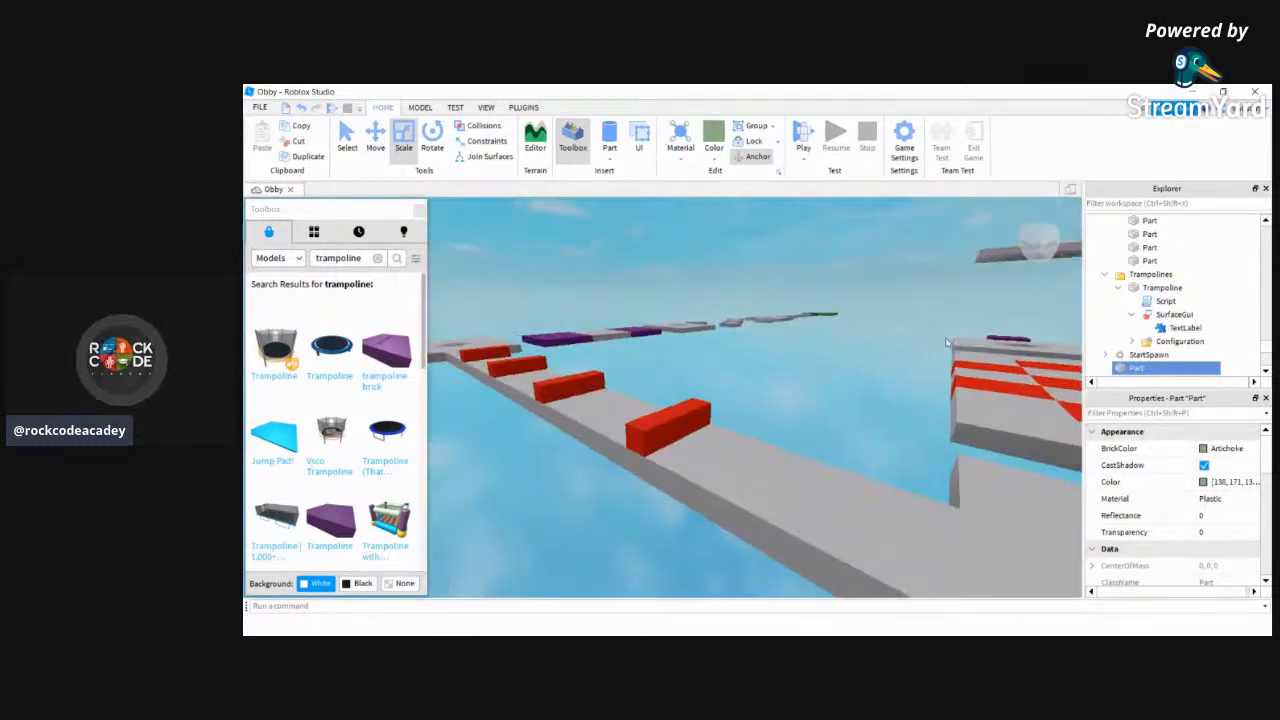
{"action": "right_click_drag", "start_coordinate": [839, 366], "coordinate": [838, 365]}
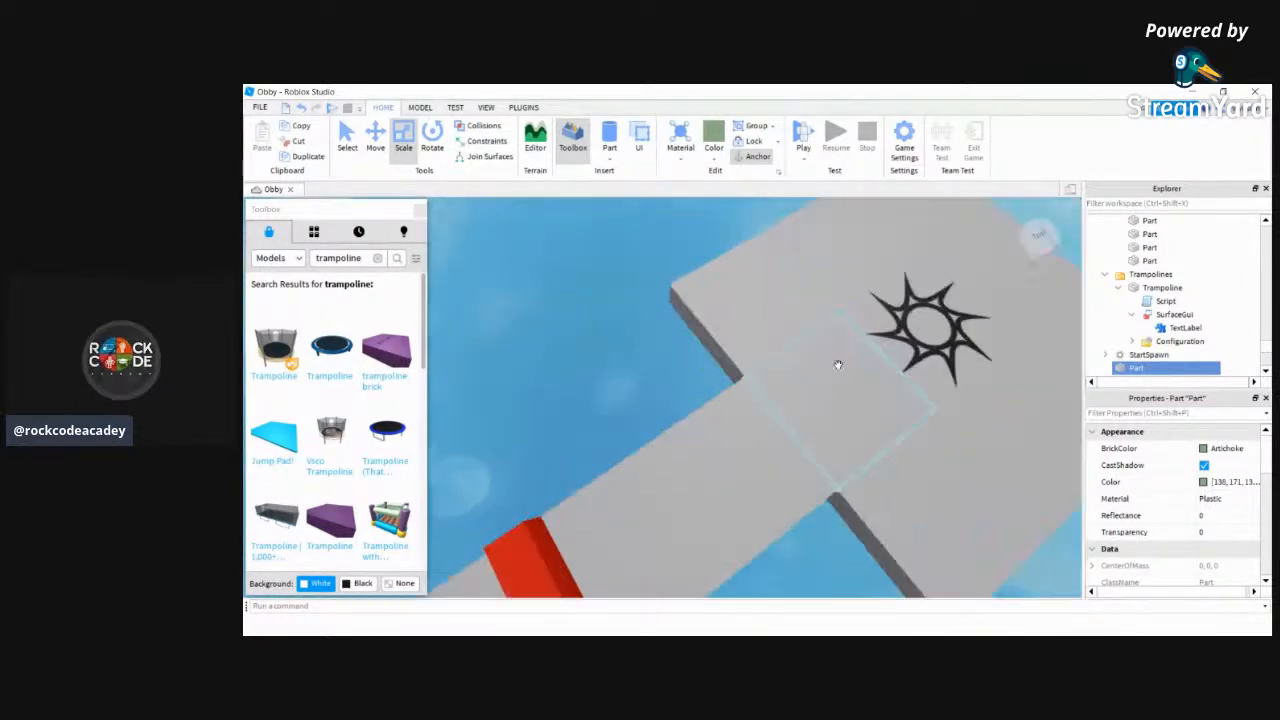
{"action": "left_click", "coordinate": [704, 469]}
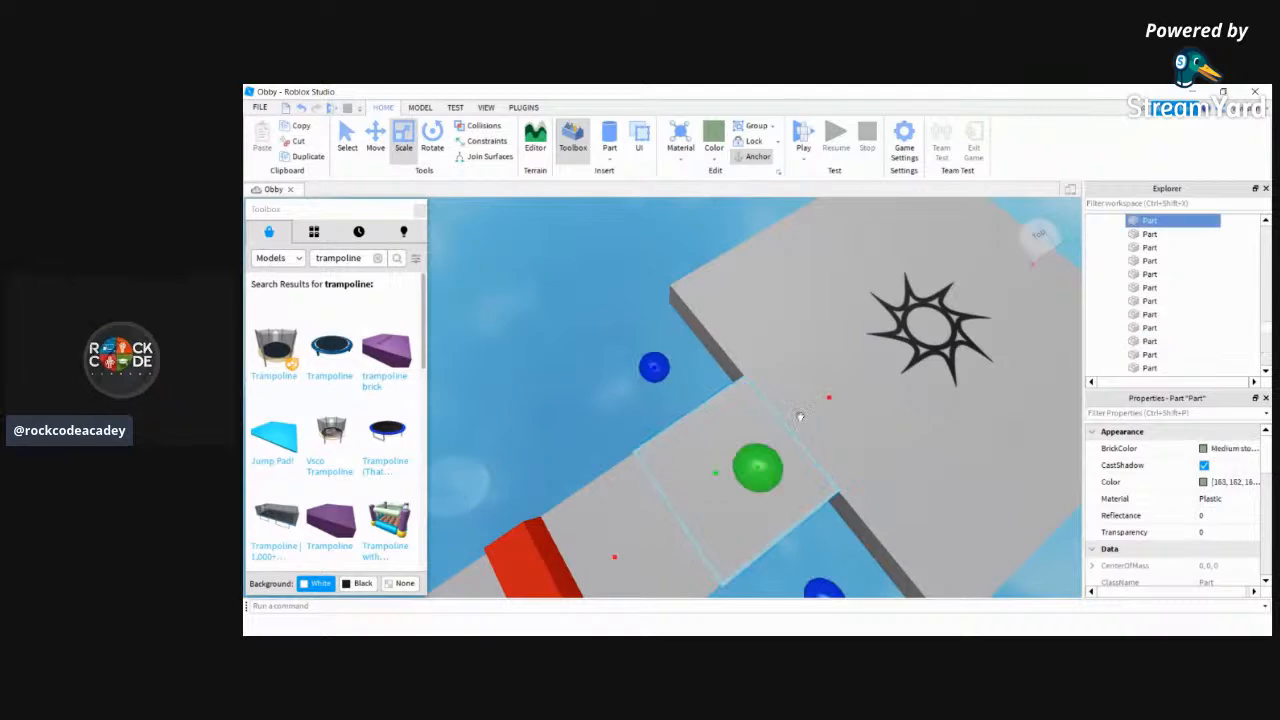
{"action": "right_click_drag", "start_coordinate": [586, 299], "coordinate": [591, 303]}
{"action": "left_click", "coordinate": [591, 303]}
{"action": "left_click", "coordinate": [735, 342]}
Delete the cylinder part from the corner of the checkpoint platform
{"action": "mouse_move", "coordinate": [774, 449]}
{"action": "right_mouse_down"}
{"action": "mouse_move", "coordinate": [714, 440]}
{"action": "mouse_move", "coordinate": [774, 447]}
{"action": "right_mouse_up"}
{"action": "left_click", "coordinate": [886, 524]}
{"action": "key", "text": "Delete"}
{"action": "left_click", "coordinate": [886, 524]}
{"action": "key", "text": "Delete"}
{"action": "right_click_drag", "start_coordinate": [754, 509], "coordinate": [752, 503]}
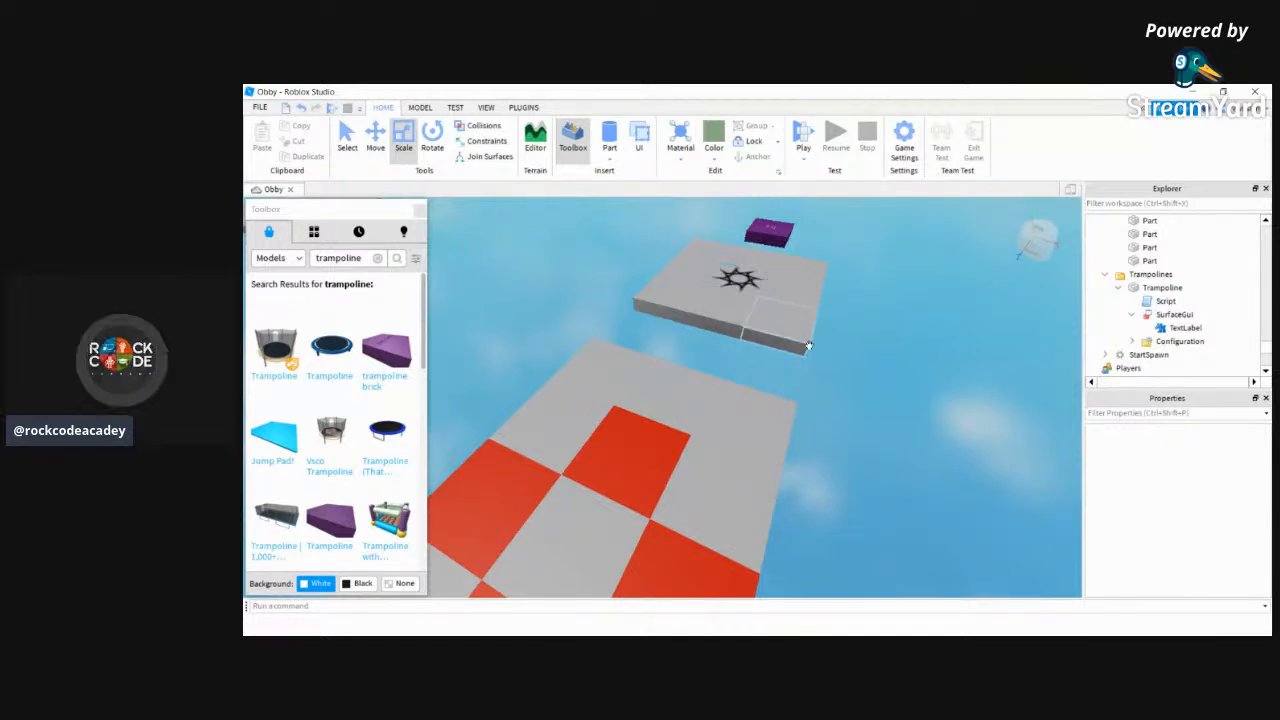
Survey the course along the stepping blocks and checkpoint platforms
{"action": "right_click", "coordinate": [979, 505]}
{"action": "mouse_move", "coordinate": [979, 505]}
{"action": "right_mouse_down"}
{"action": "mouse_move", "coordinate": [972, 514]}
{"action": "mouse_move", "coordinate": [971, 497]}
{"action": "mouse_move", "coordinate": [971, 540]}
{"action": "mouse_move", "coordinate": [970, 503]}
{"action": "right_mouse_up"}
{"action": "key", "text": "w"}
{"action": "key", "text": "w"}
{"action": "key", "text": "w"}
{"action": "key", "text": "w"}
{"action": "key", "text": "w"}
{"action": "key", "text": "w"}
{"action": "key", "text": "w"}
{"action": "key", "text": "s"}
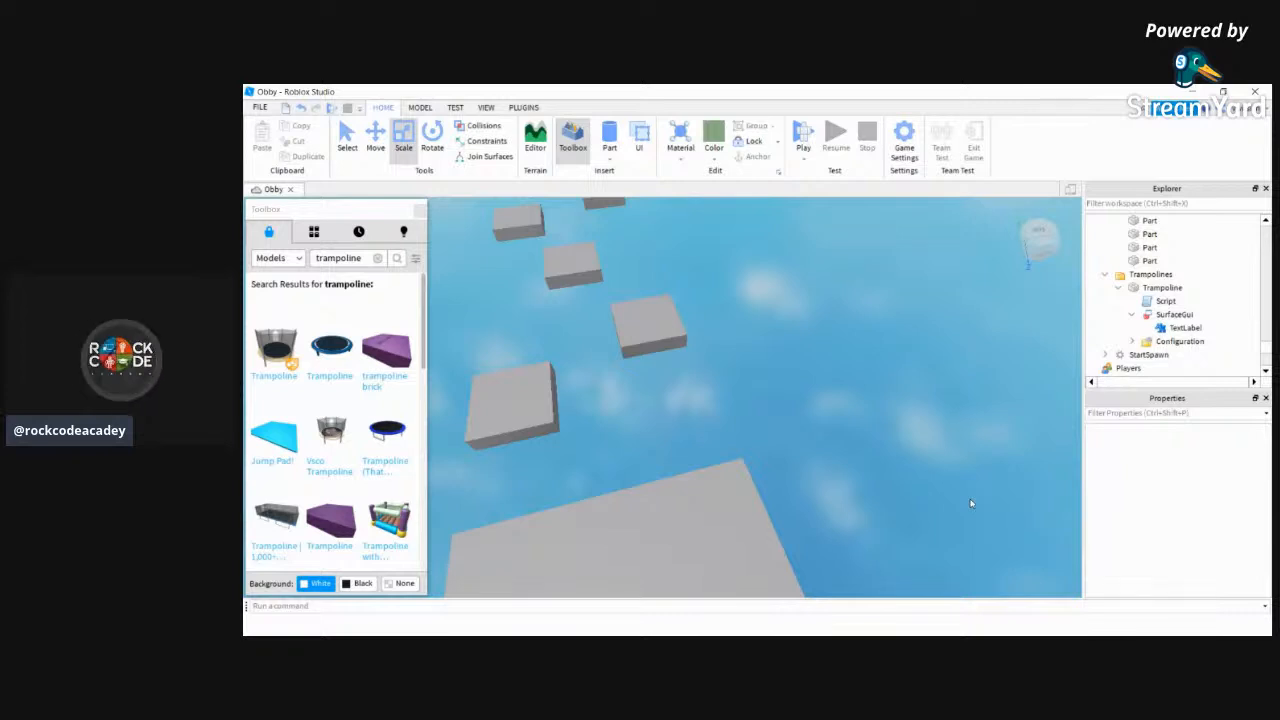
{"action": "right_click_drag", "start_coordinate": [970, 503], "coordinate": [805, 438]}
{"action": "key", "text": "w"}
{"action": "key", "text": "w"}
{"action": "key", "text": "w"}
{"action": "key", "text": "w"}
{"action": "key", "text": "w"}
{"action": "key", "text": "w"}
{"action": "key", "text": "s"}
{"action": "key", "text": "w"}
{"action": "key", "text": "w"}
{"action": "key", "text": "w"}
{"action": "key", "text": "w"}
{"action": "key", "text": "w"}
{"action": "key", "text": "w"}
{"action": "key", "text": "w"}
{"action": "key", "text": "w"}
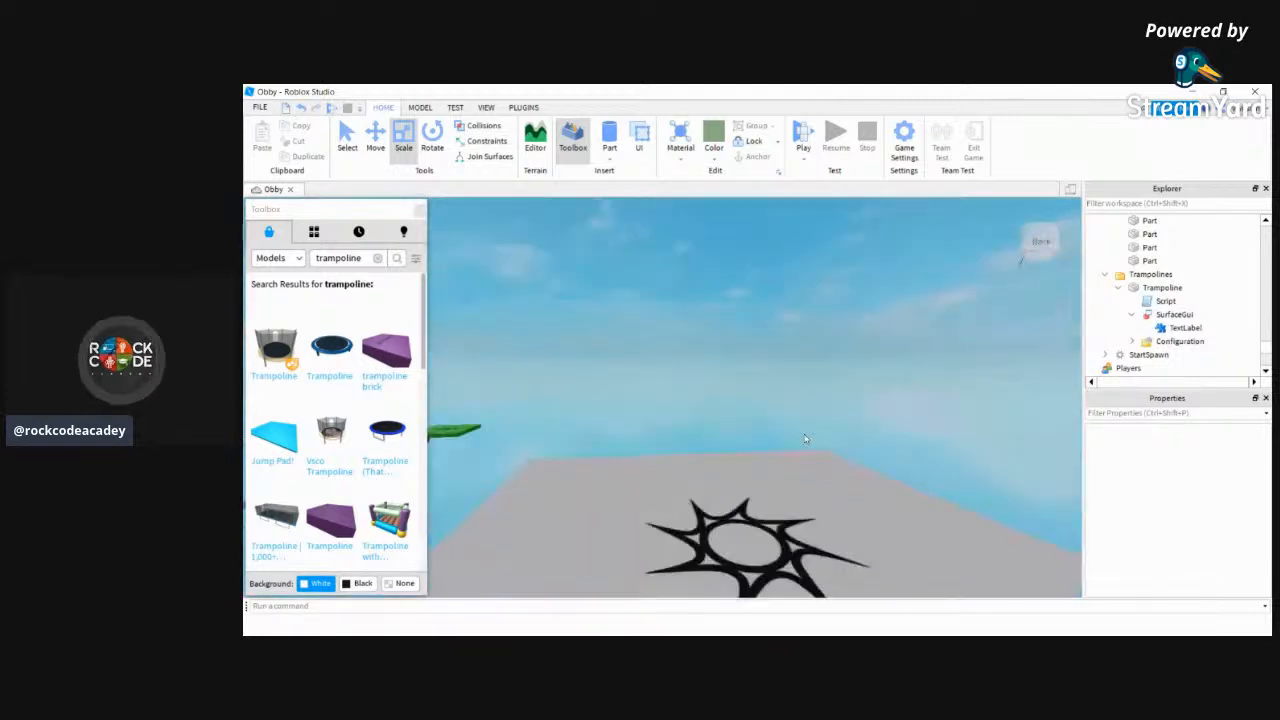
Review the course from the green START platform past the purple and gray blocks to the walkway with red barriers
{"action": "right_click_drag", "start_coordinate": [758, 390], "coordinate": [758, 390]}
{"action": "key", "text": "w"}
{"action": "key", "text": "w"}
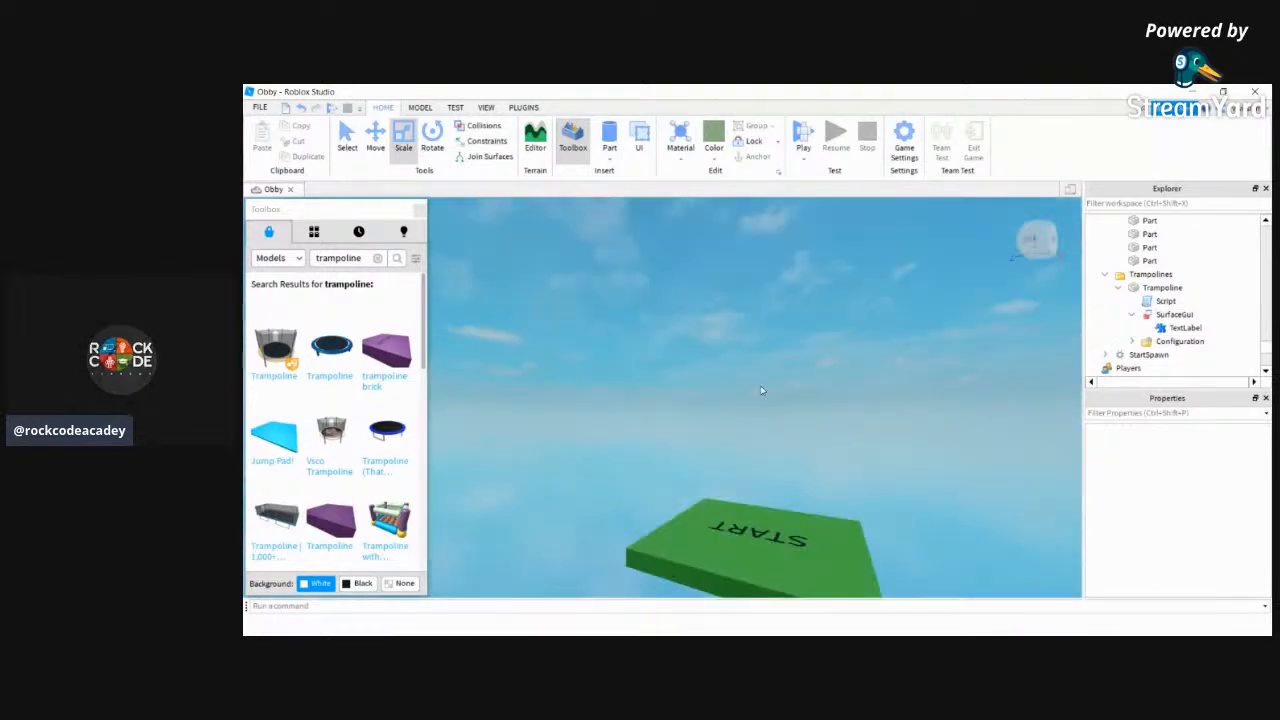
{"action": "right_click_drag", "start_coordinate": [758, 390], "coordinate": [758, 385]}
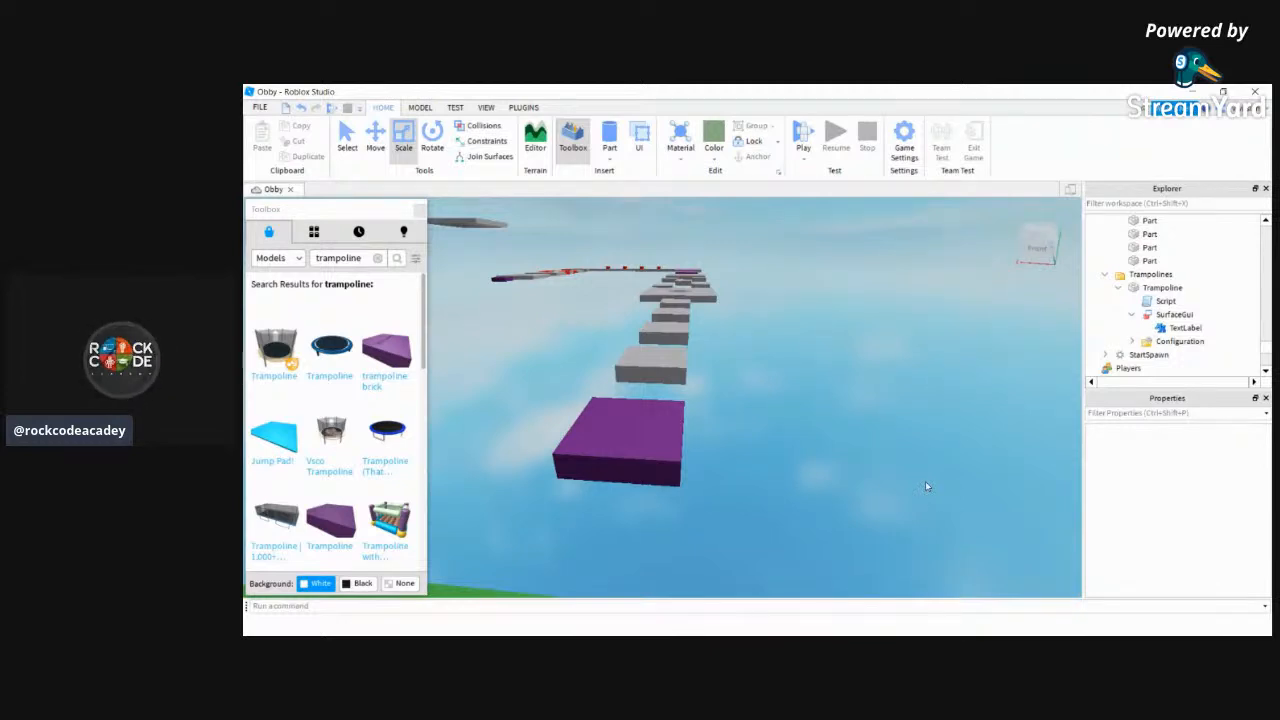
{"action": "right_click_drag", "start_coordinate": [925, 487], "coordinate": [925, 482]}
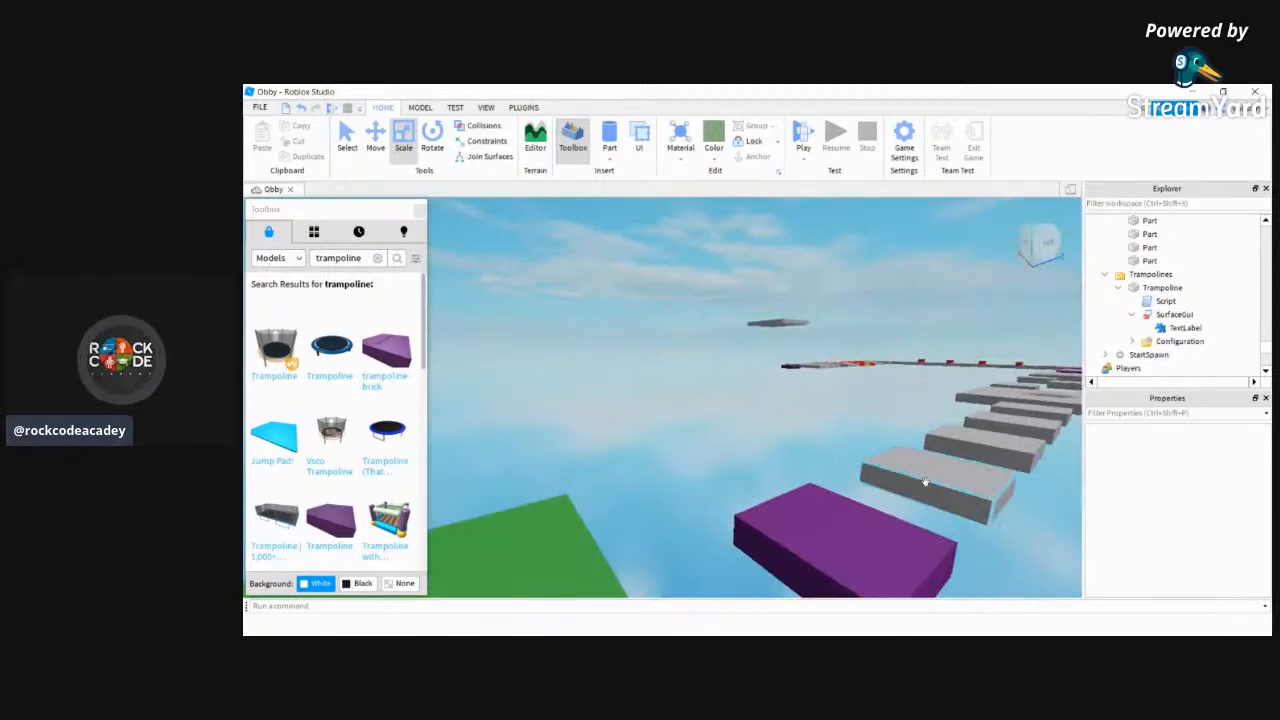
{"action": "right_click_drag", "start_coordinate": [744, 406], "coordinate": [744, 406]}
{"action": "key", "text": "w"}
{"action": "key", "text": "w"}
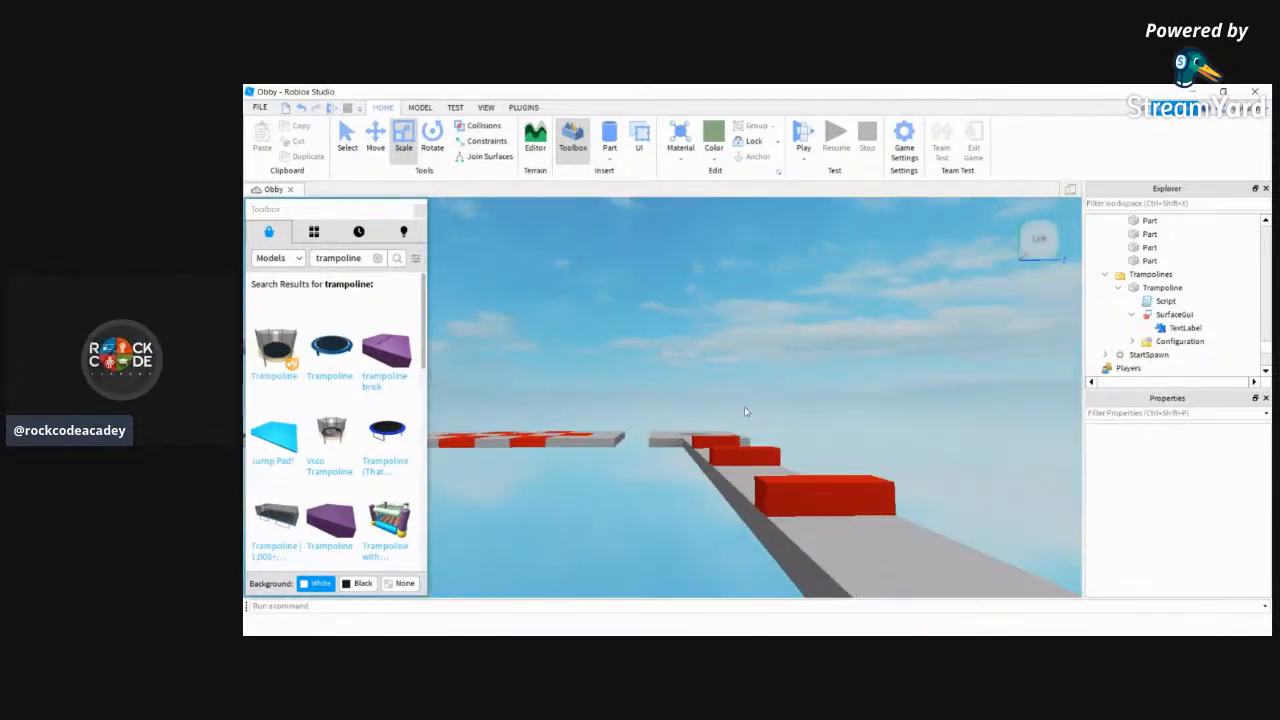